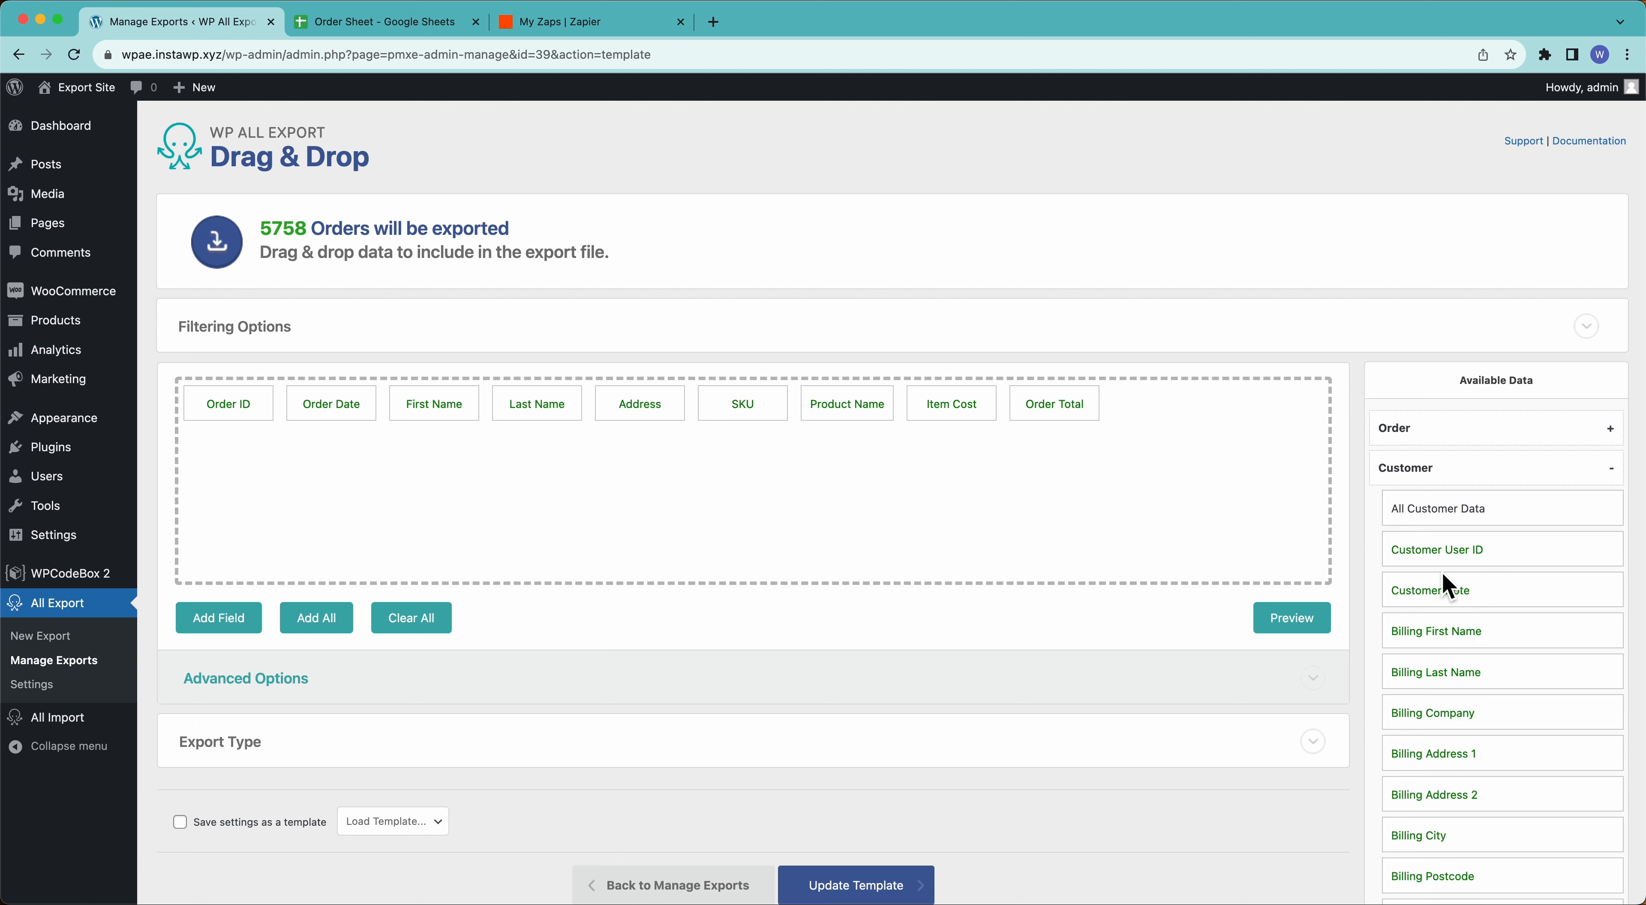
# Examine the available export fields in the Customer group and the main fields of the Items group.
pyautogui.scroll(-5, 1439, 572)
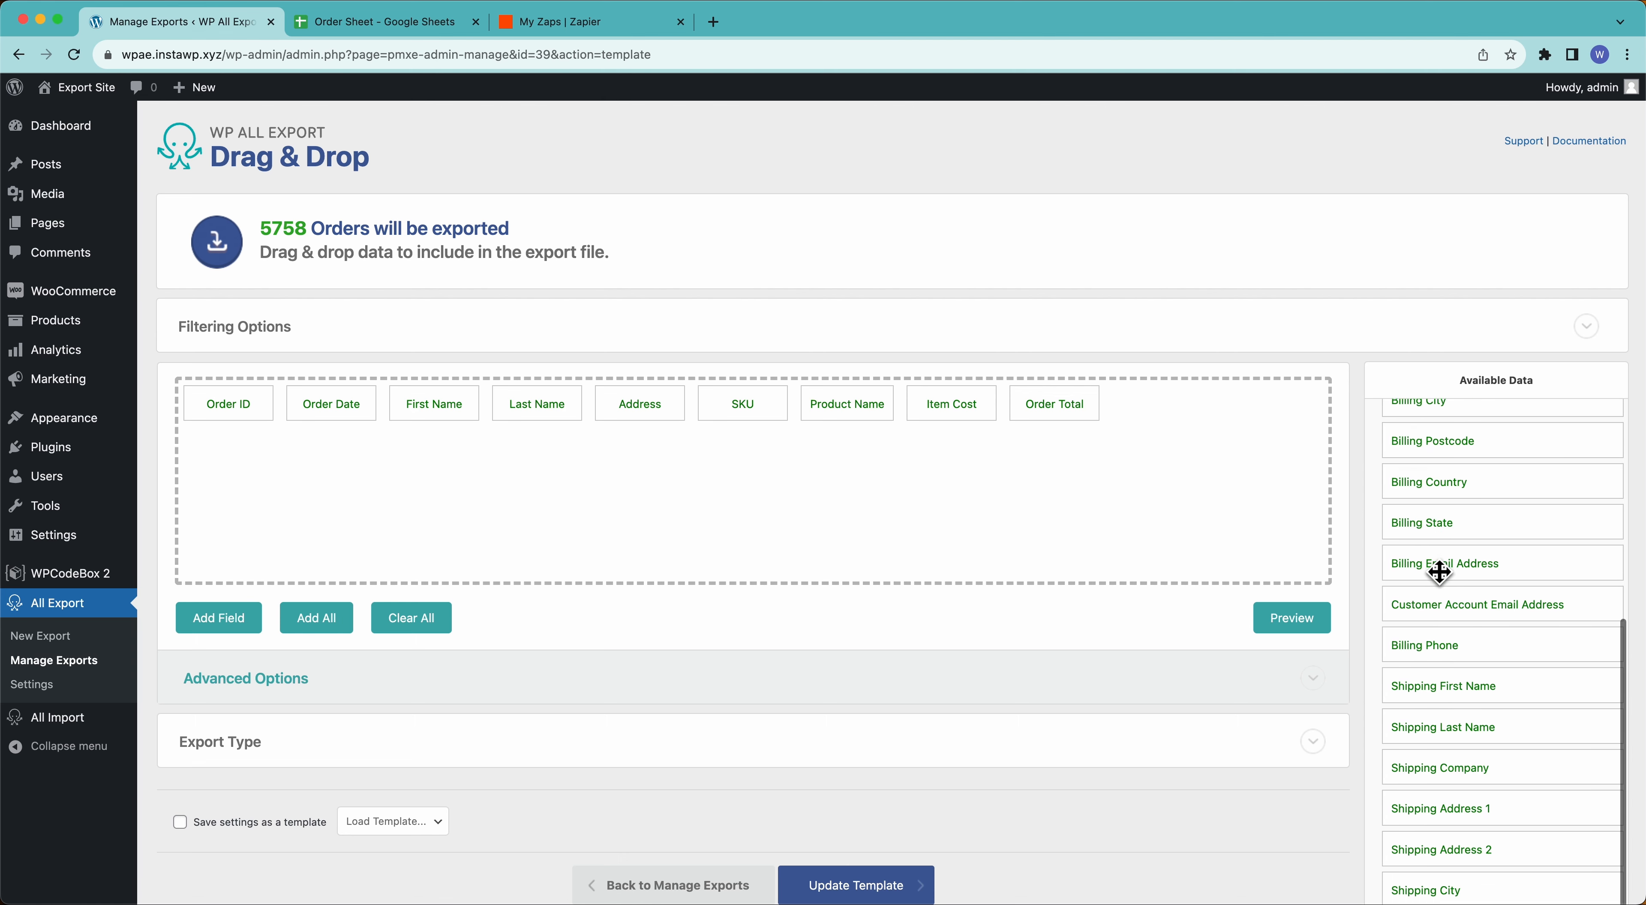
pyautogui.scroll(6, 1440, 572)
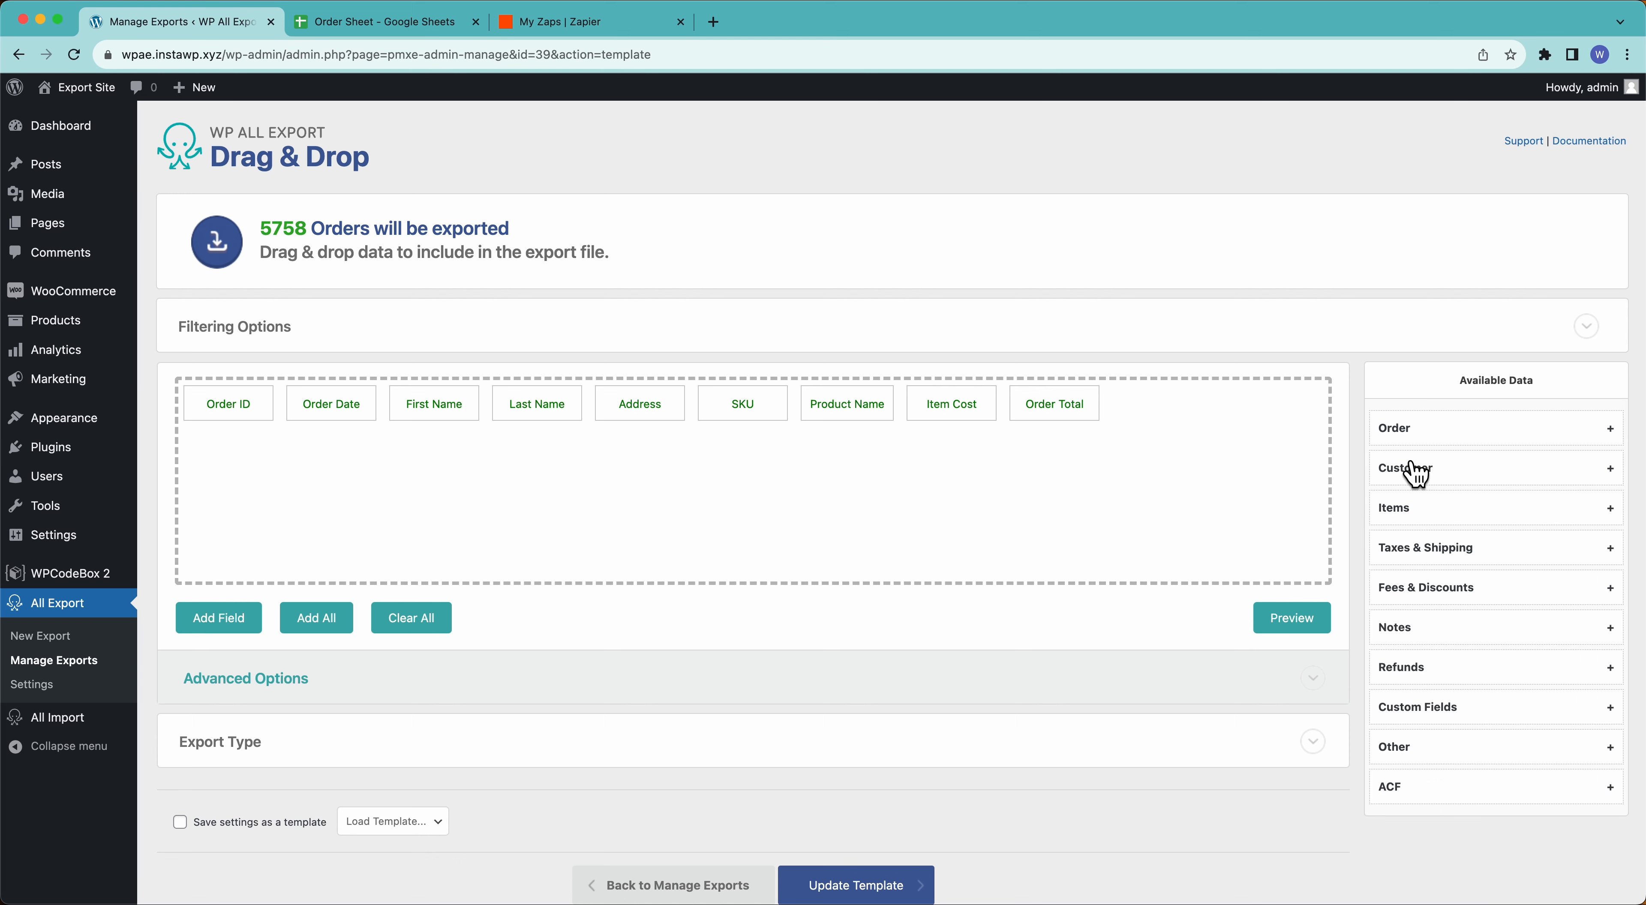
pyautogui.scroll(-8, 1417, 519)
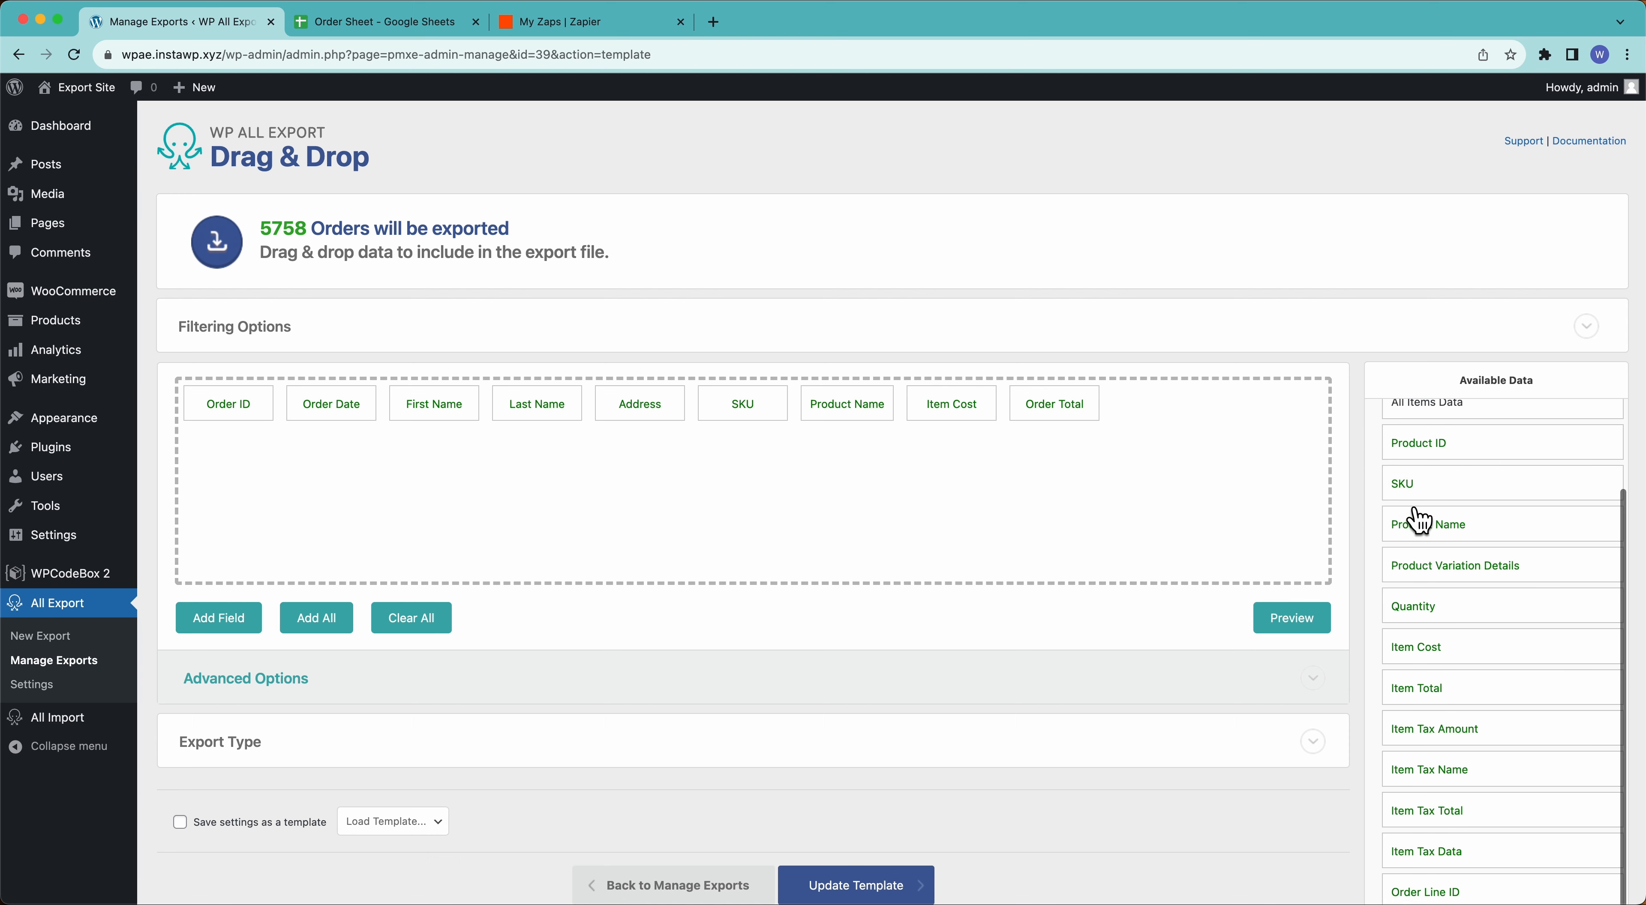
pyautogui.scroll(-5, 1415, 509)
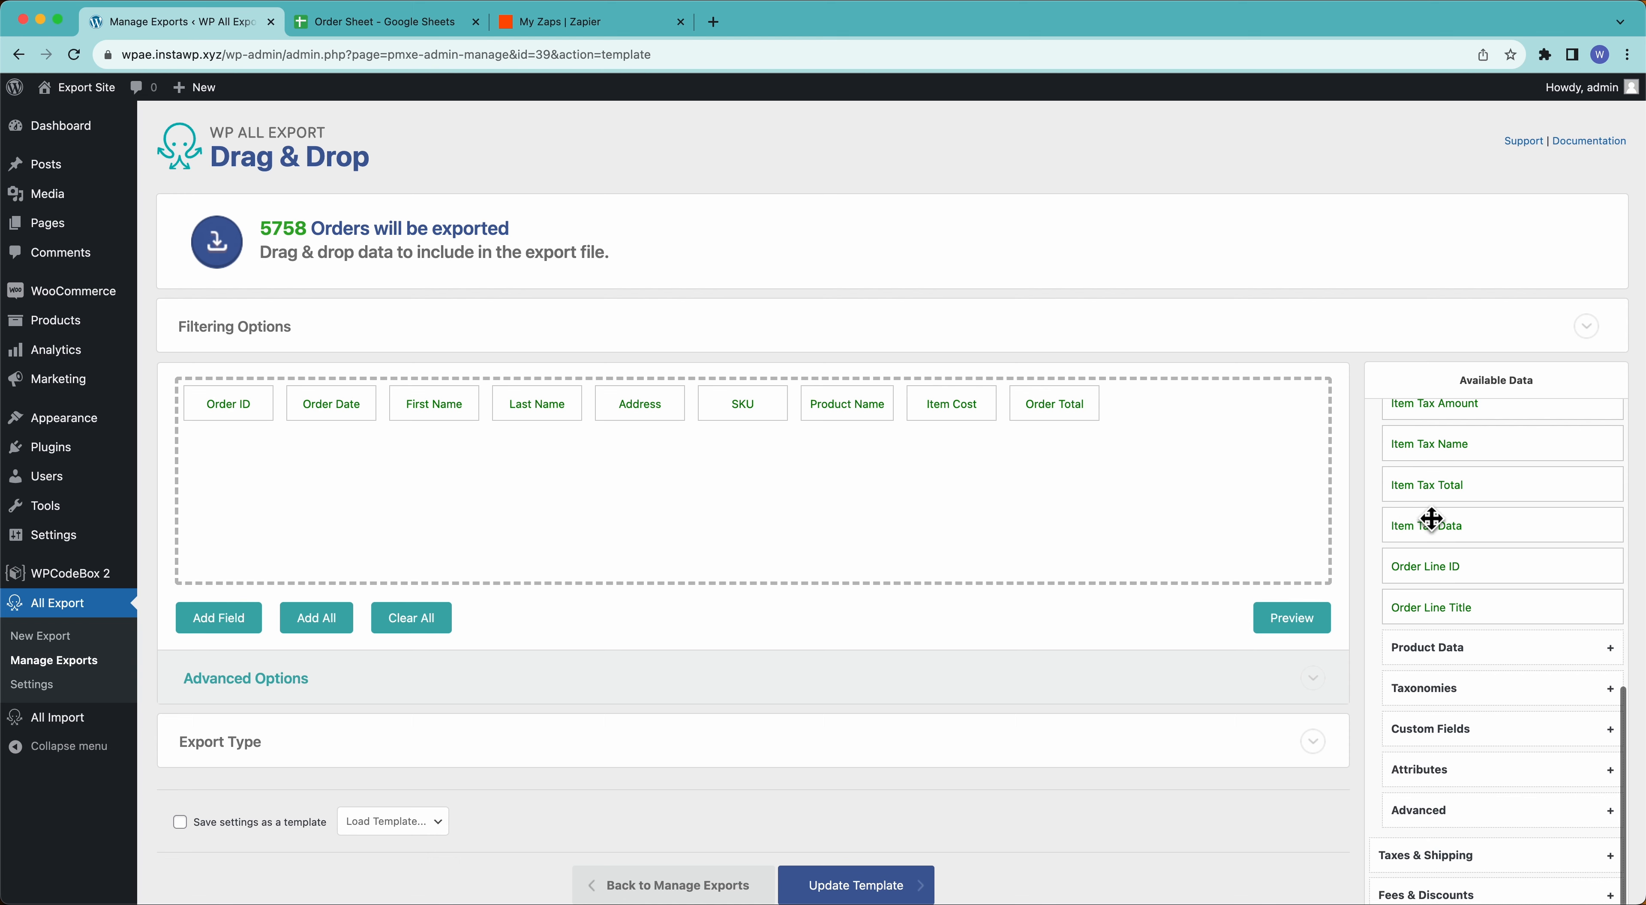
# Expand the Product Data, Taxonomies and Custom Fields subgroups under Items and review their export fields.
pyautogui.click(1452, 649)
pyautogui.scroll(-5, 1453, 665)
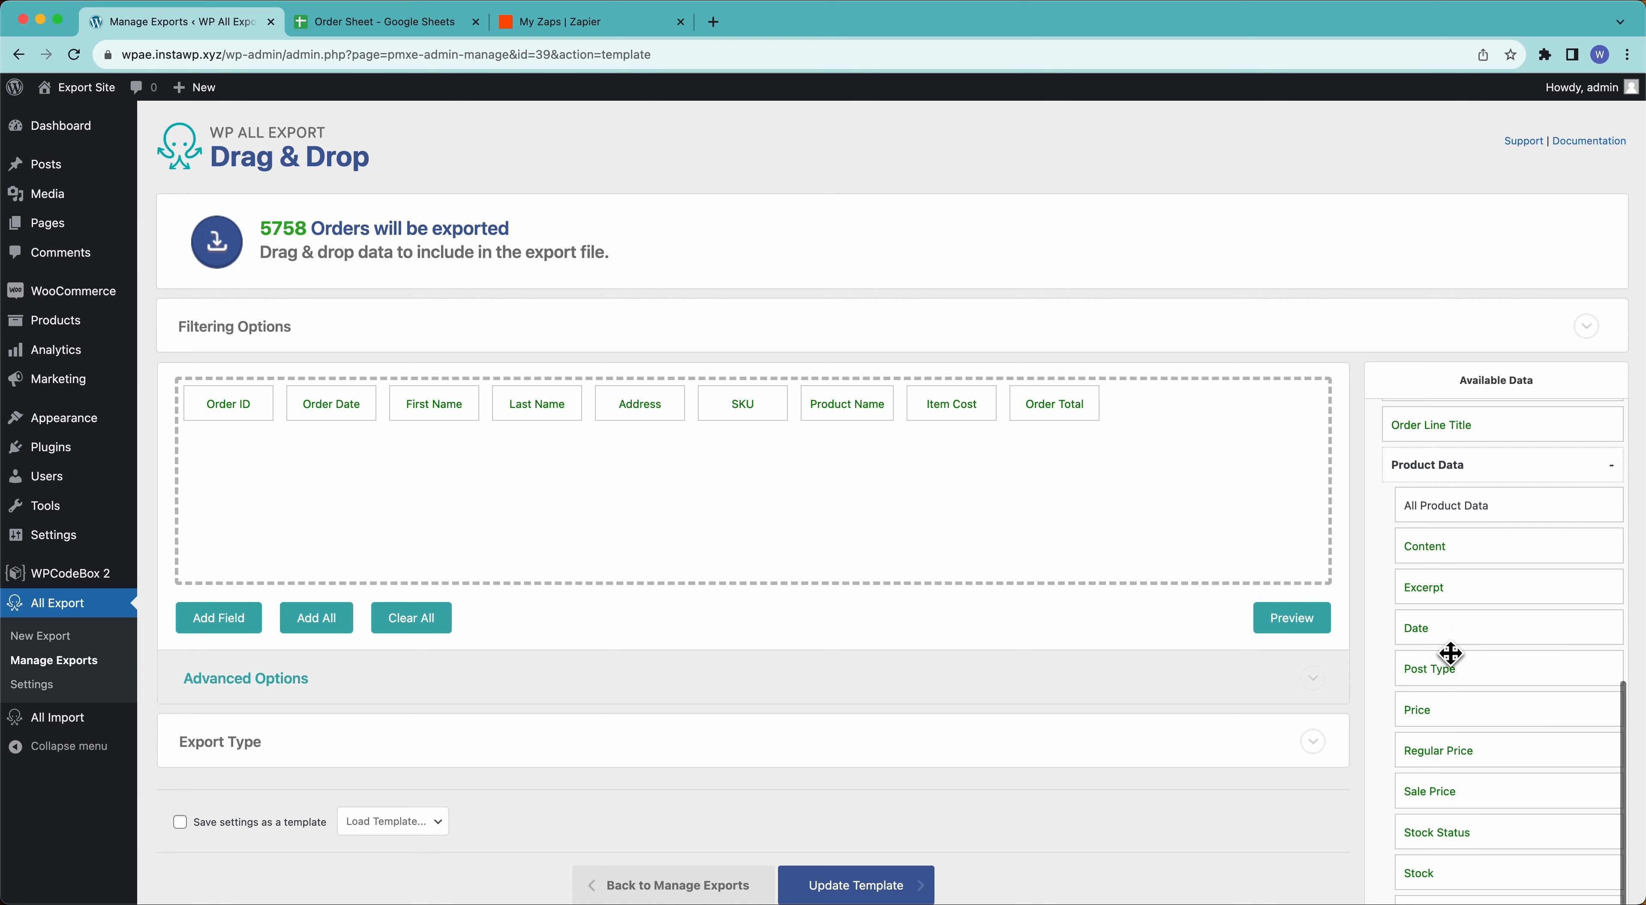
pyautogui.scroll(-5, 1456, 677)
pyautogui.scroll(-3, 1458, 703)
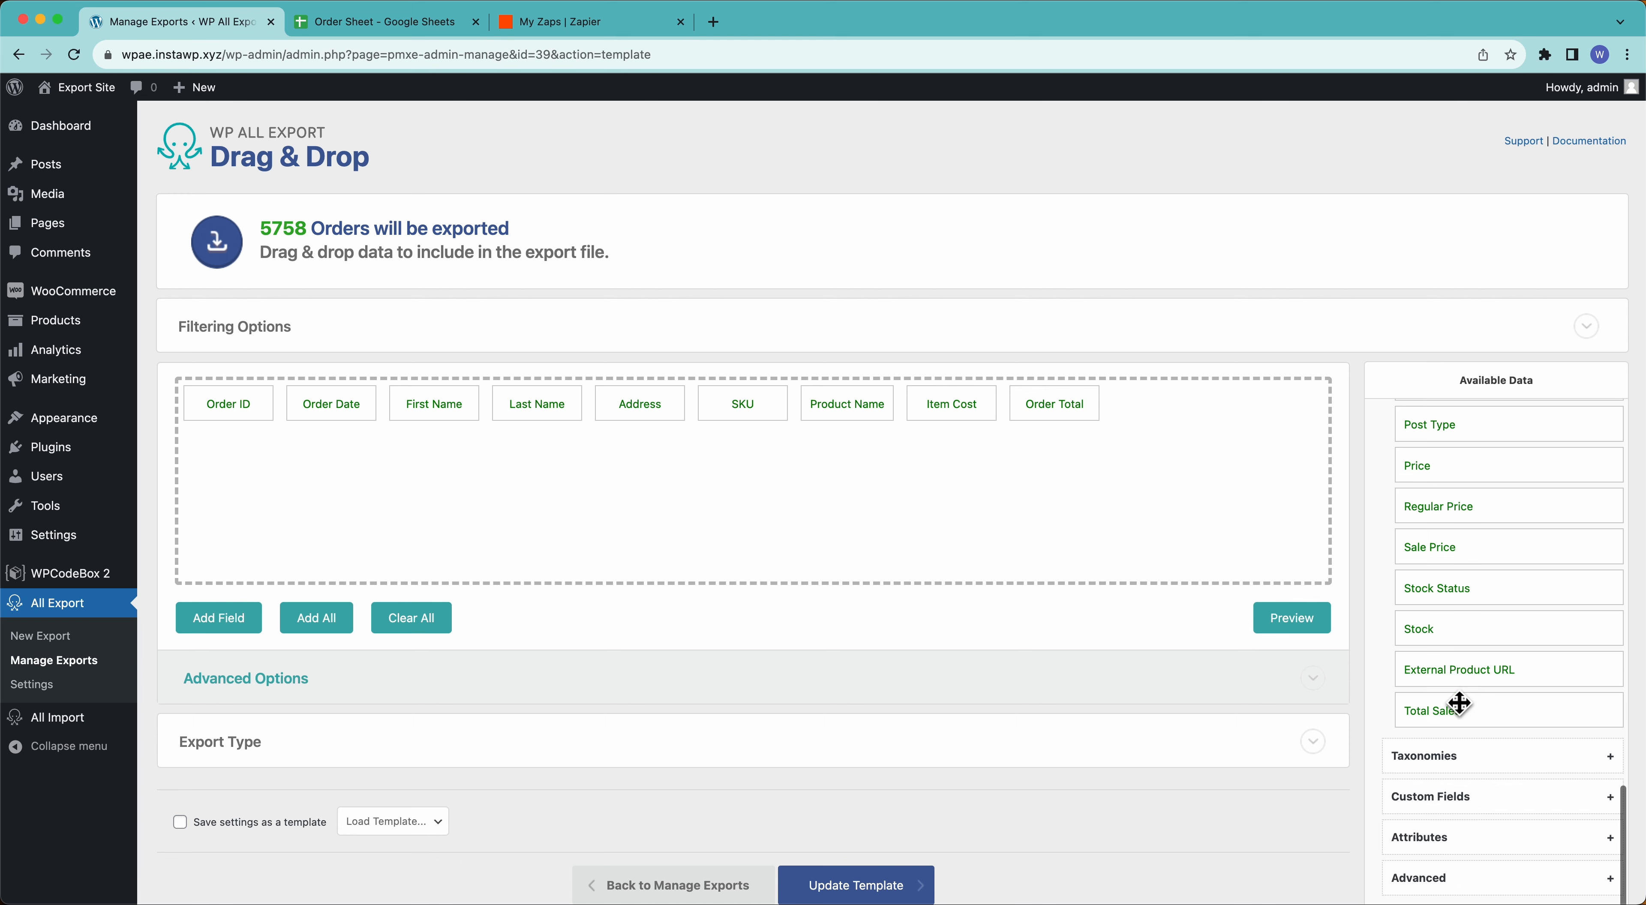
pyautogui.click(1448, 767)
pyautogui.scroll(-8, 1446, 774)
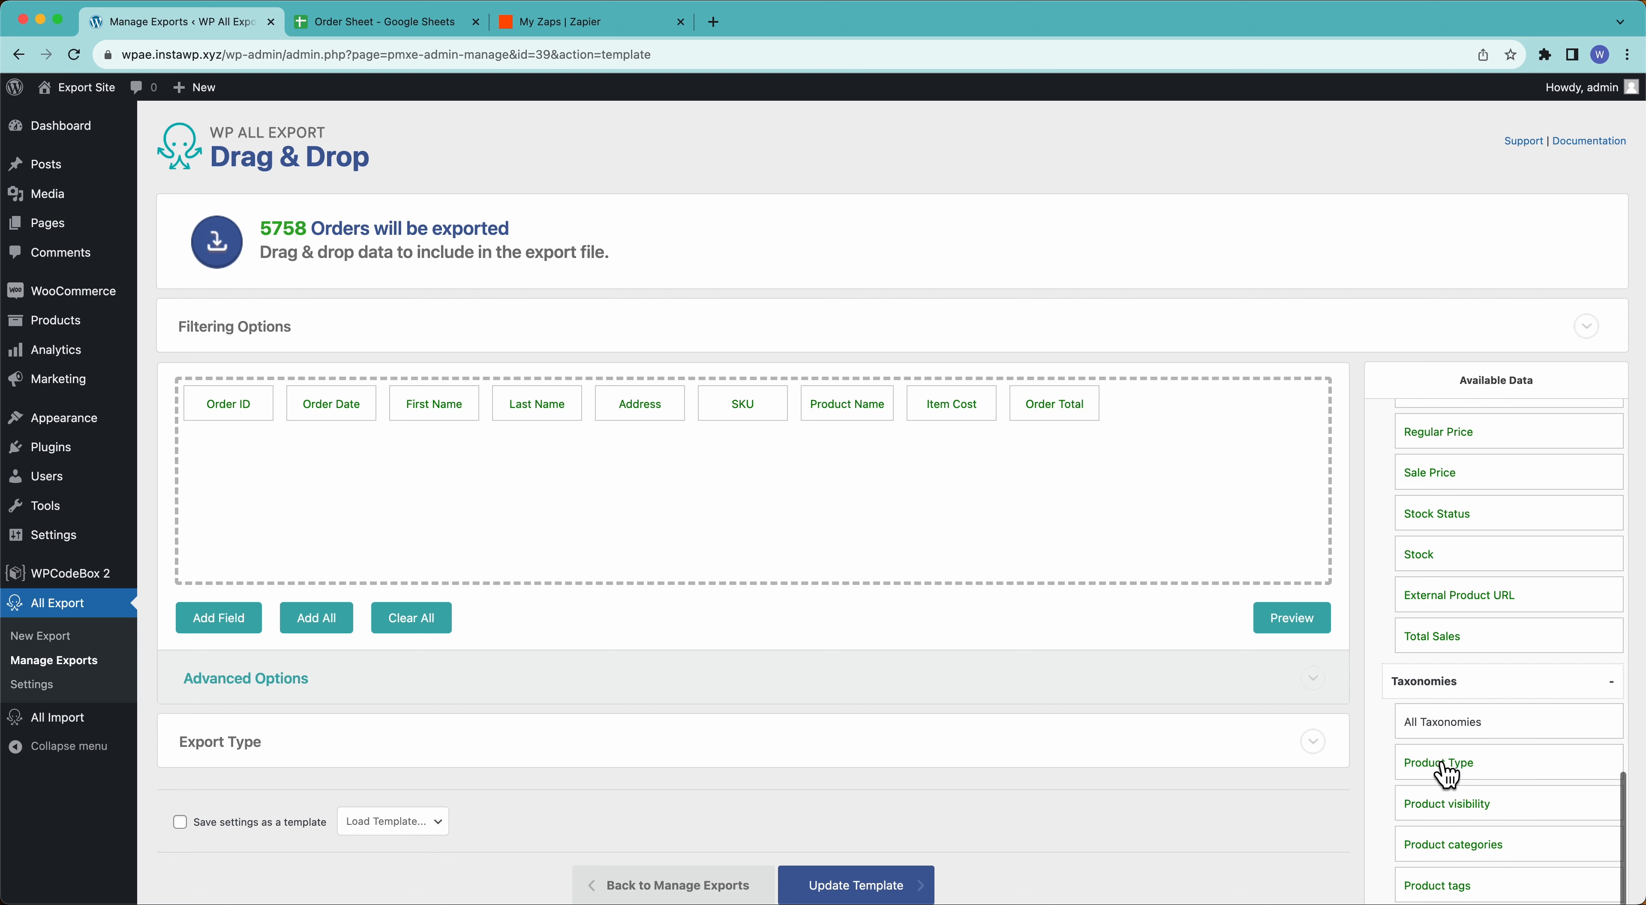
pyautogui.click(1443, 731)
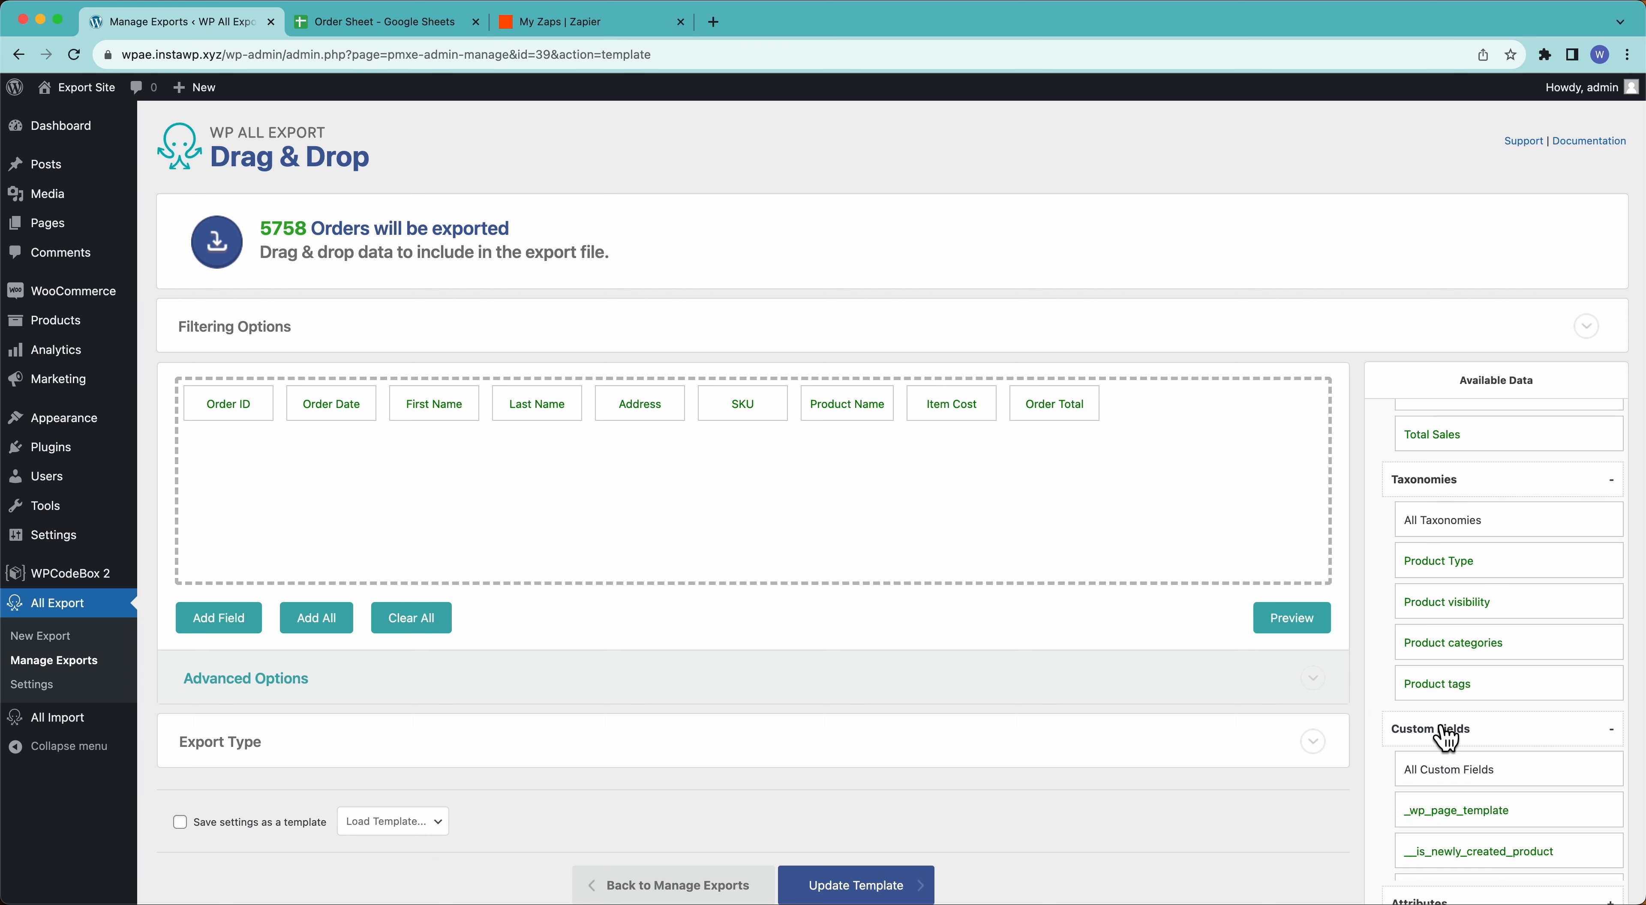
pyautogui.scroll(-4, 1445, 735)
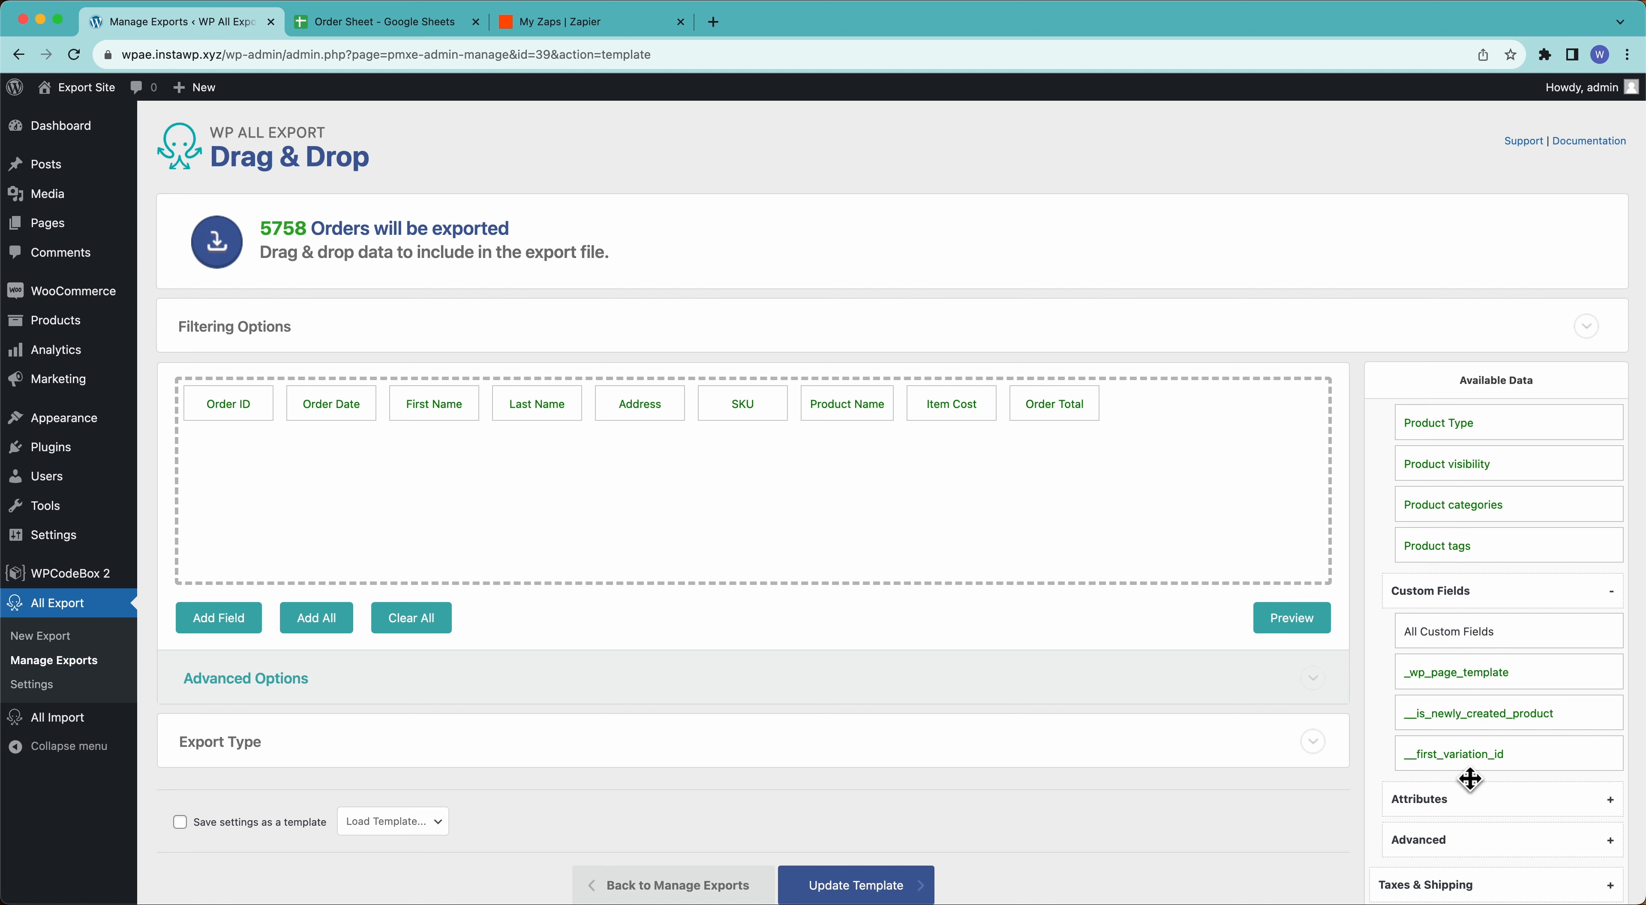
# Review the Attributes and Advanced subgroups under Items, and collapse the Items group.
pyautogui.click(1462, 806)
pyautogui.scroll(-2, 1462, 815)
pyautogui.scroll(-1, 1462, 815)
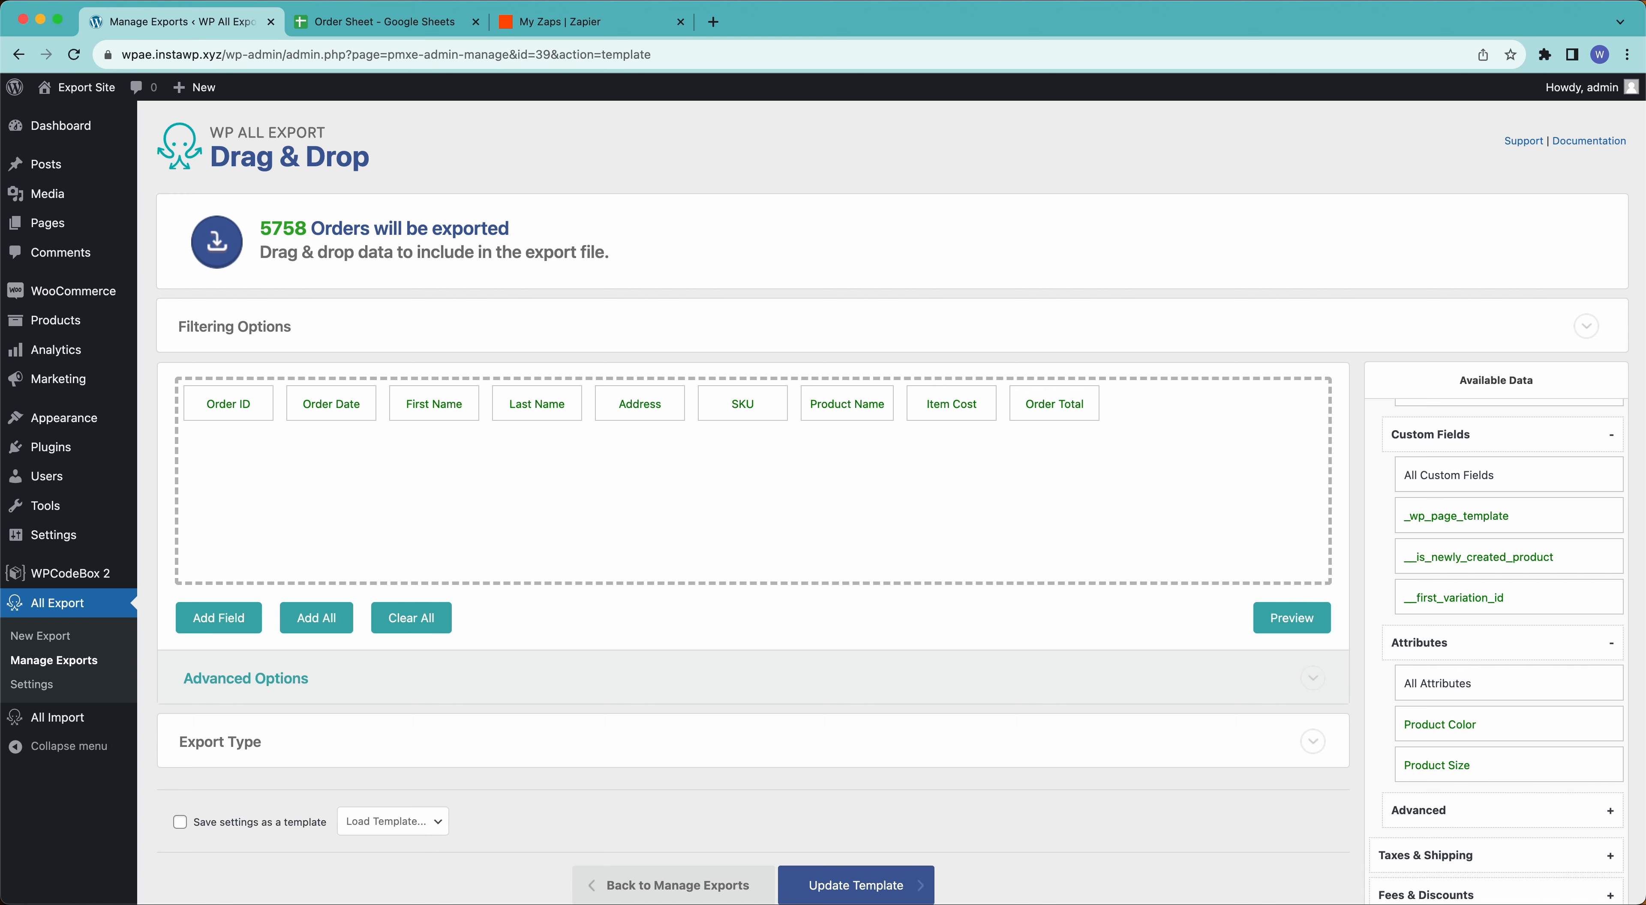
pyautogui.click(1453, 821)
pyautogui.scroll(-5, 1456, 823)
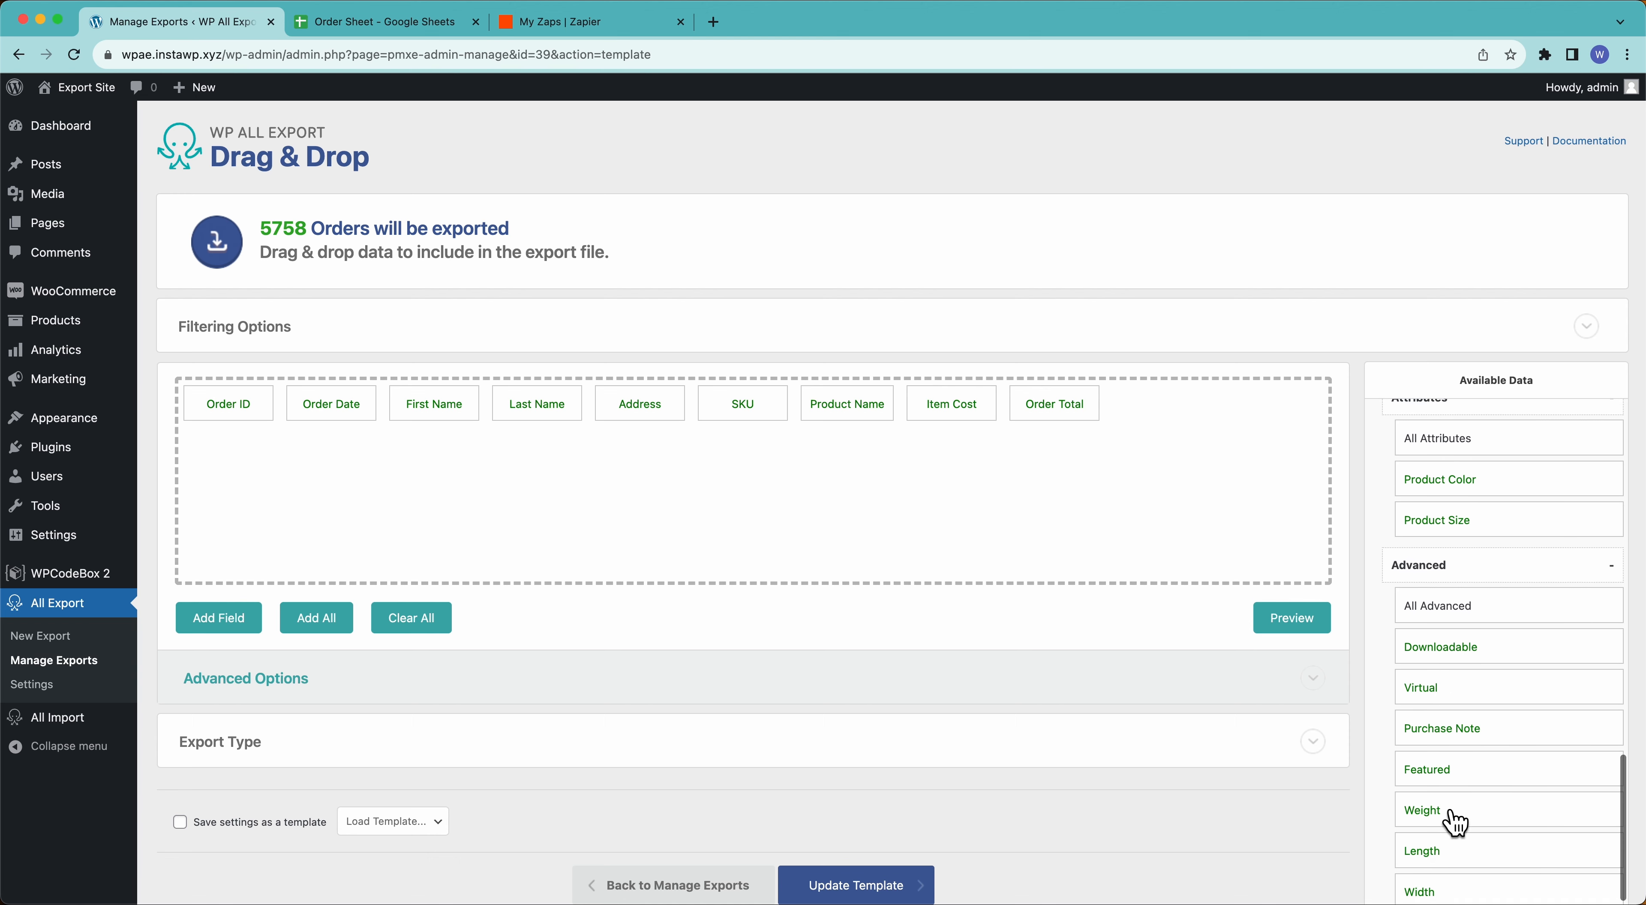
pyautogui.scroll(-3, 1457, 824)
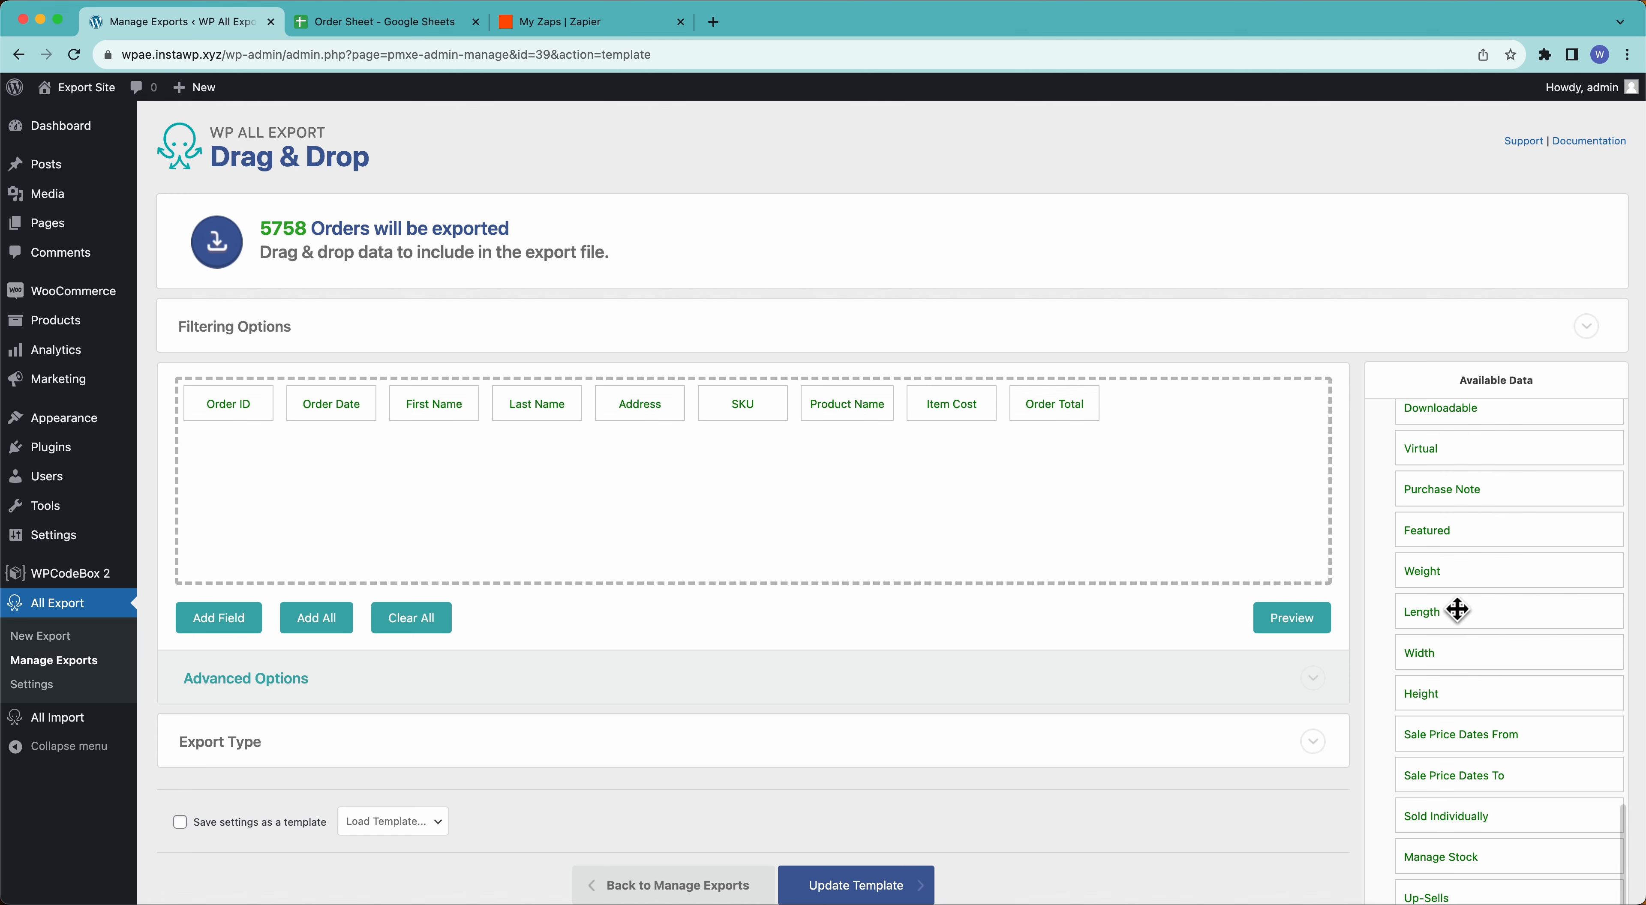
pyautogui.scroll(-8, 1480, 660)
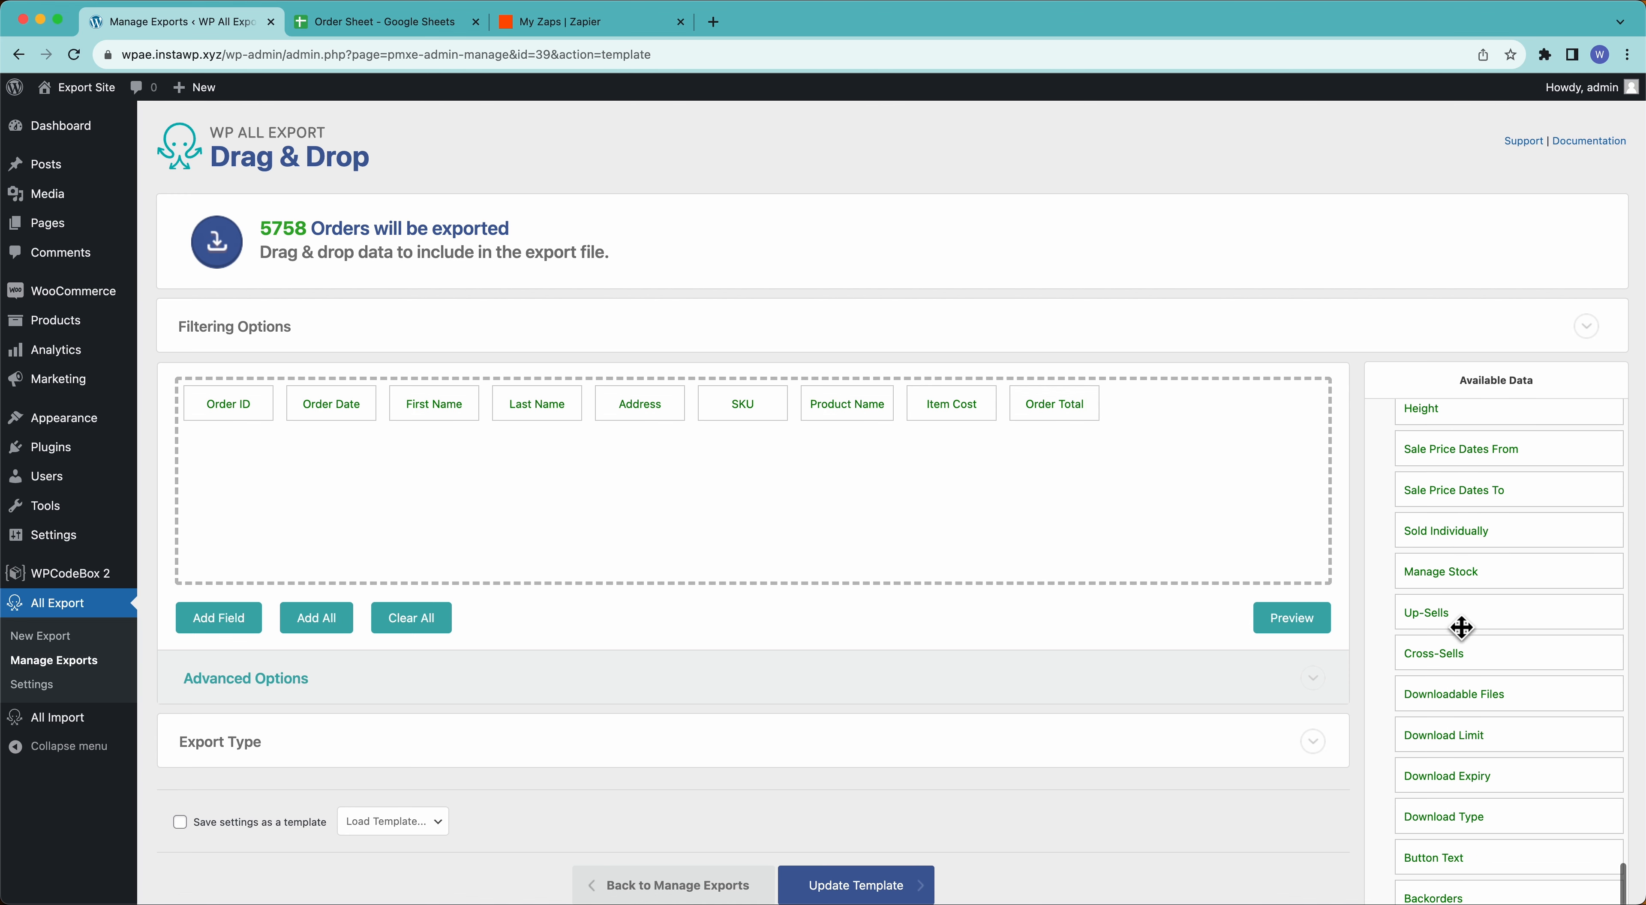
pyautogui.scroll(-5, 1461, 627)
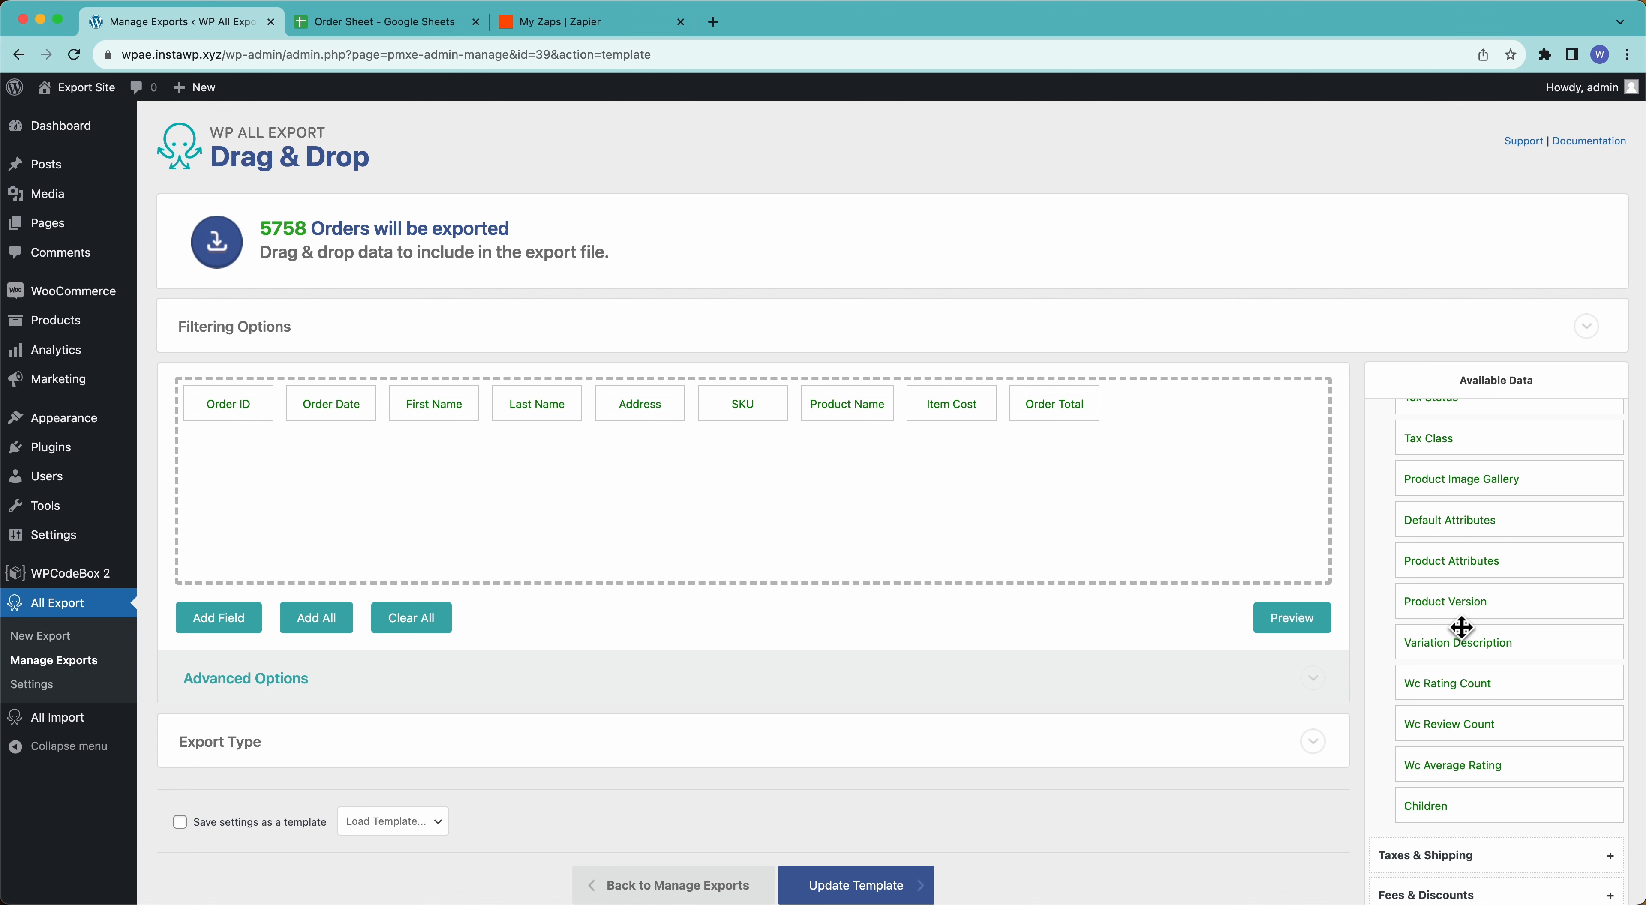
pyautogui.scroll(-5, 1461, 624)
pyautogui.scroll(20, 1462, 625)
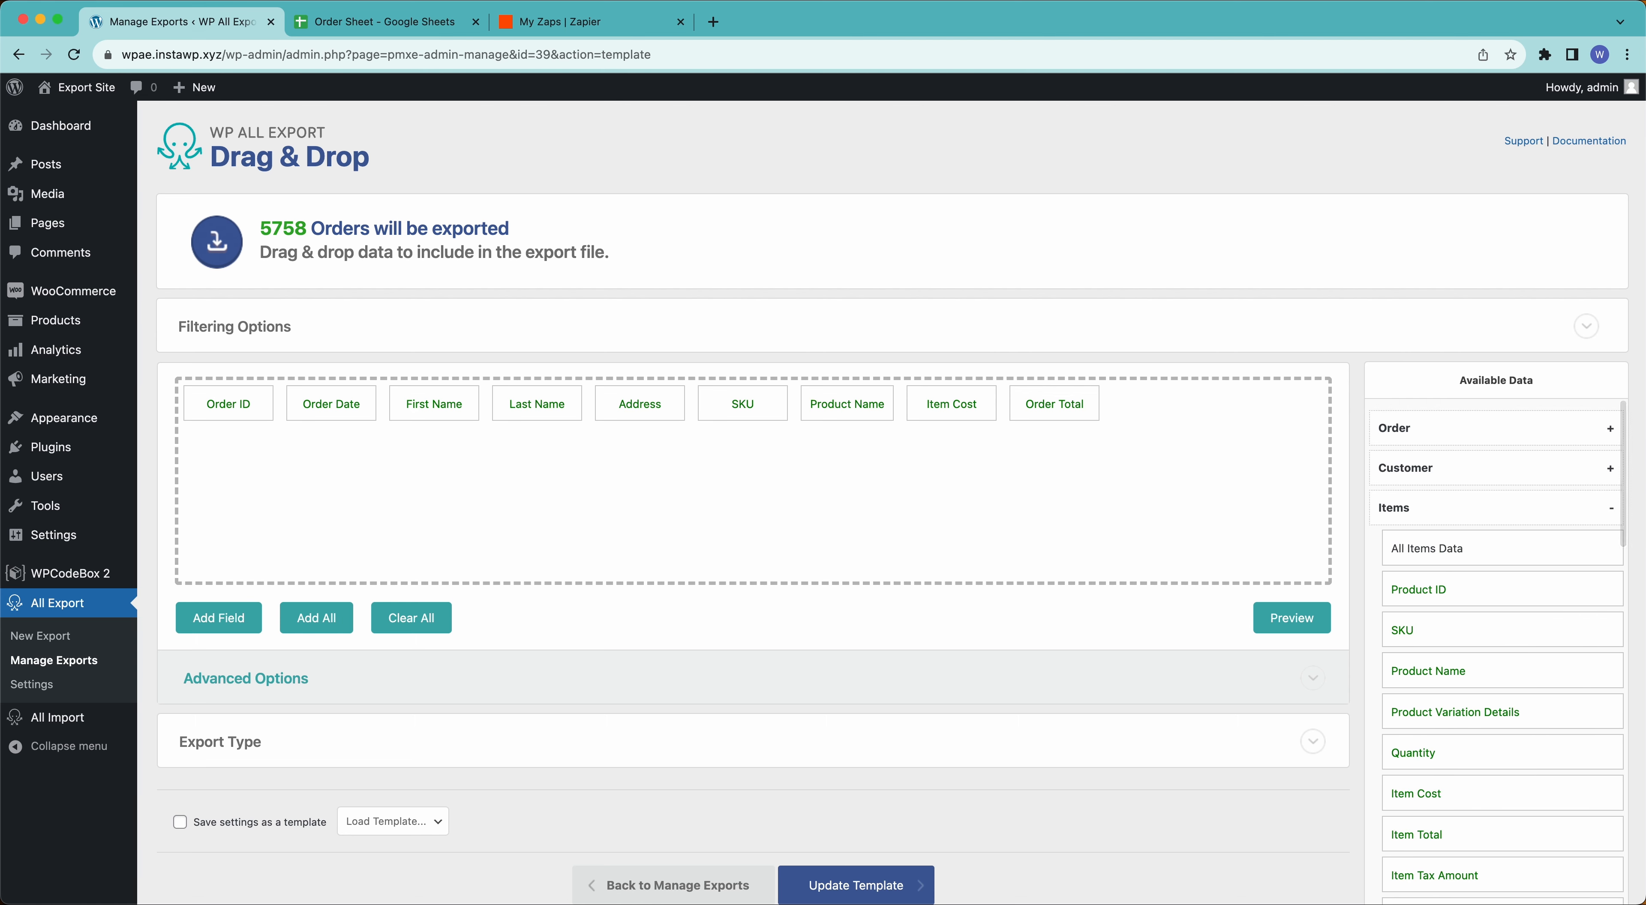
pyautogui.click(1416, 515)
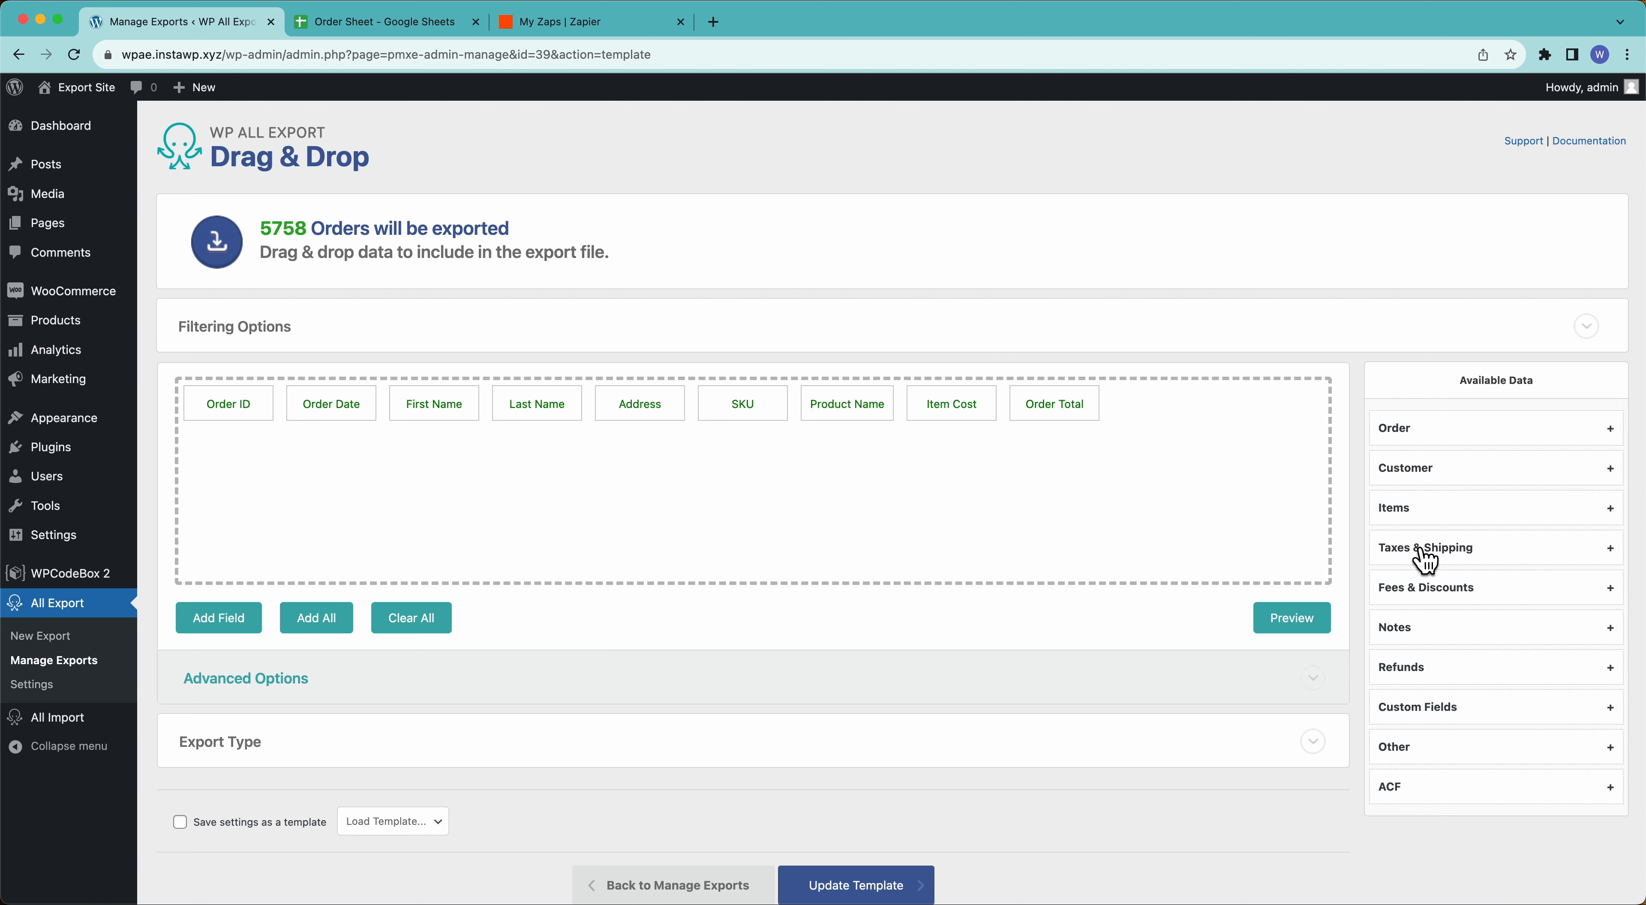
# Look through the export fields in the Taxes & Shipping group and collapse it.
pyautogui.click(1422, 556)
pyautogui.scroll(-4, 1424, 561)
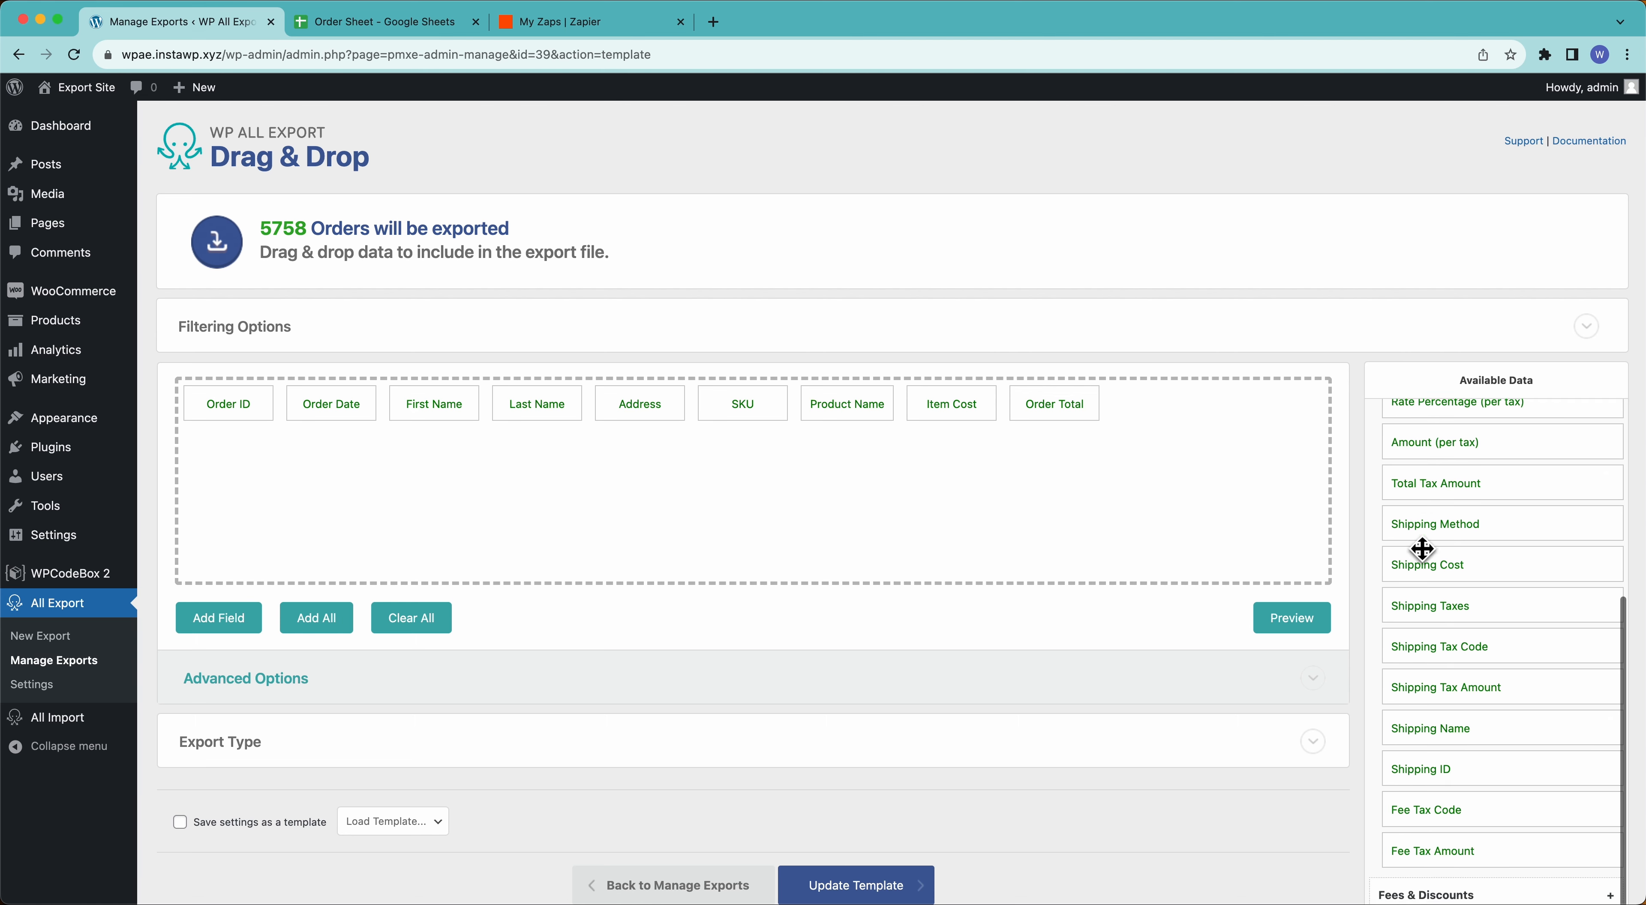
pyautogui.scroll(5, 1422, 549)
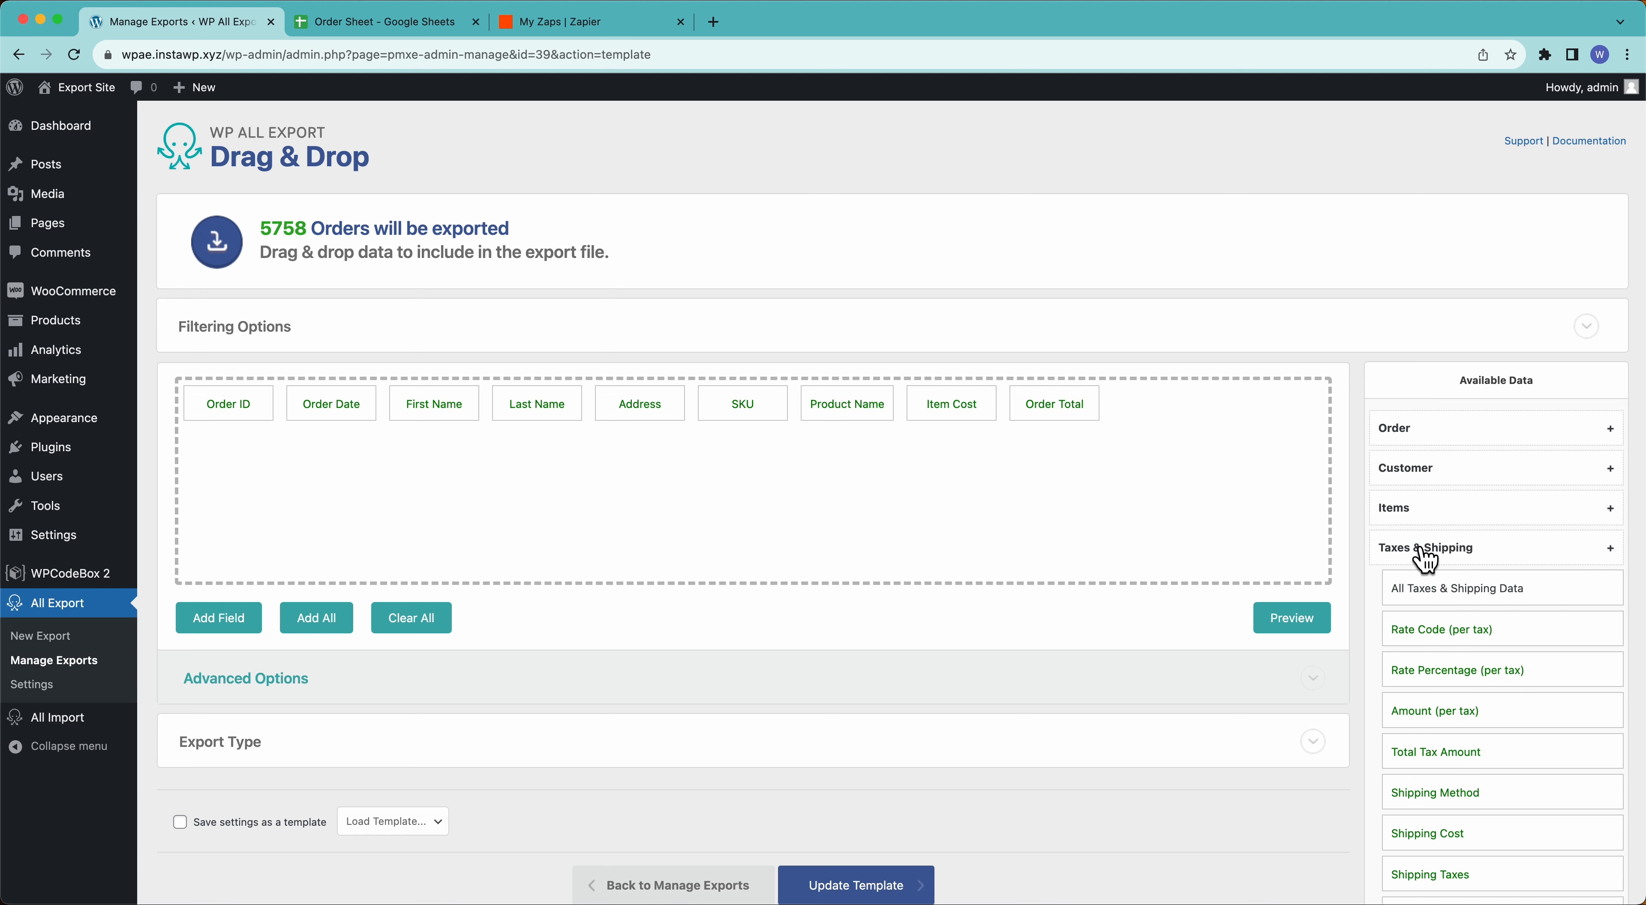
pyautogui.click(1424, 555)
# Look through the export fields in the Fees & Discounts and Notes groups and collapse both.
pyautogui.click(1424, 588)
pyautogui.scroll(-3, 1425, 595)
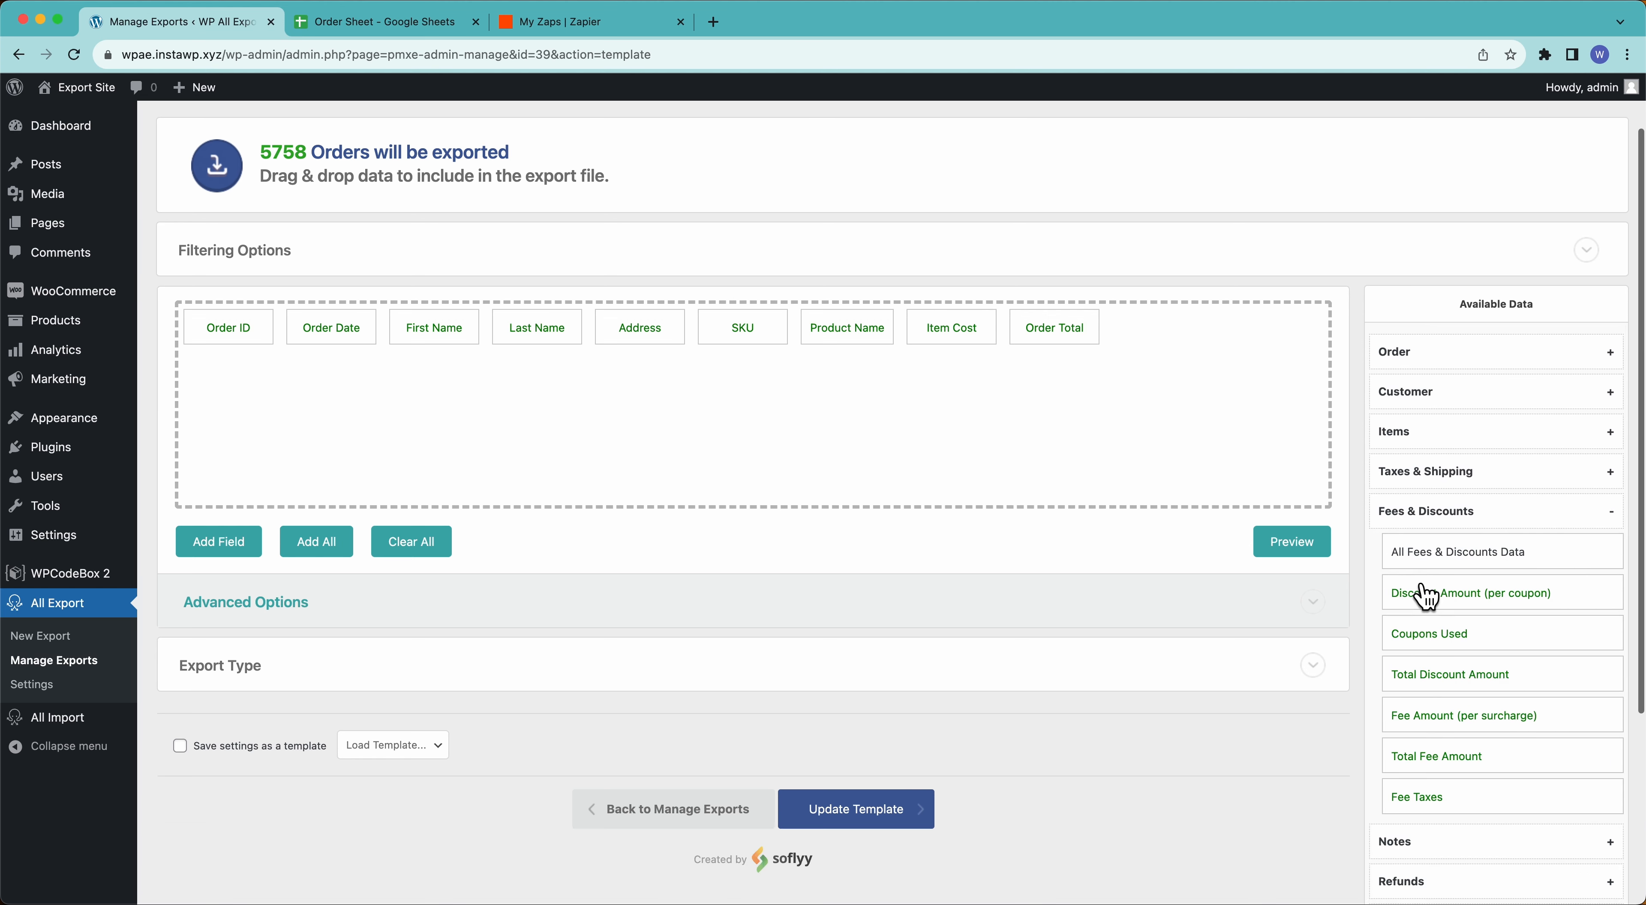
pyautogui.scroll(-1, 1424, 596)
pyautogui.click(1425, 658)
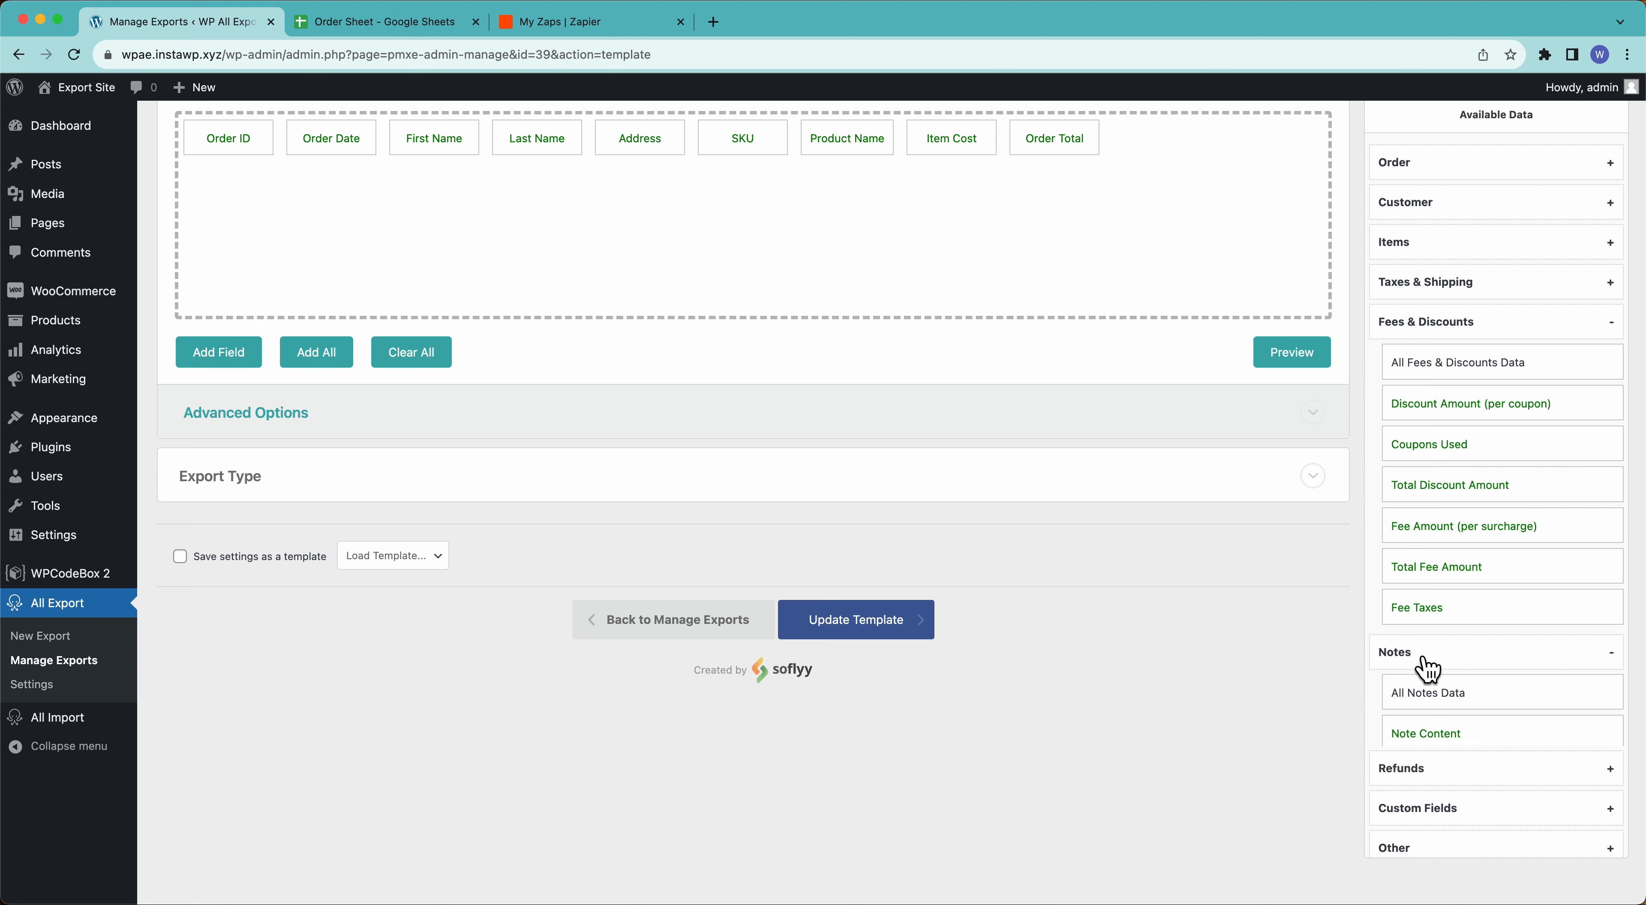
pyautogui.click(1431, 323)
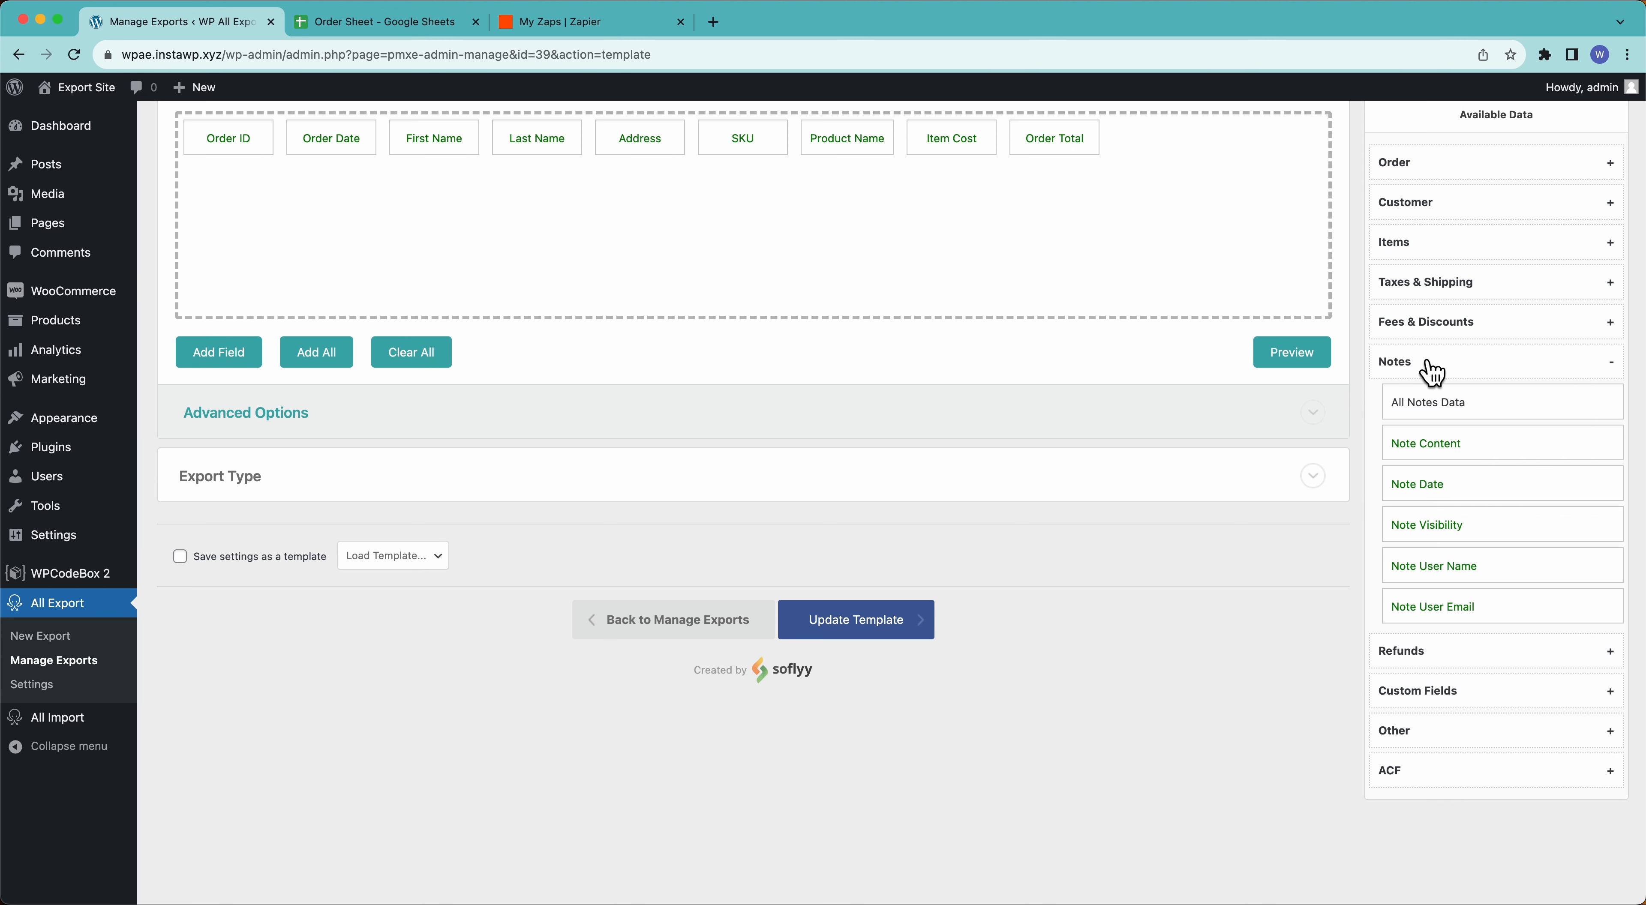
pyautogui.click(1431, 370)
# Look through the export fields in the Refunds group and collapse it.
pyautogui.click(1419, 474)
pyautogui.scroll(-3, 1418, 478)
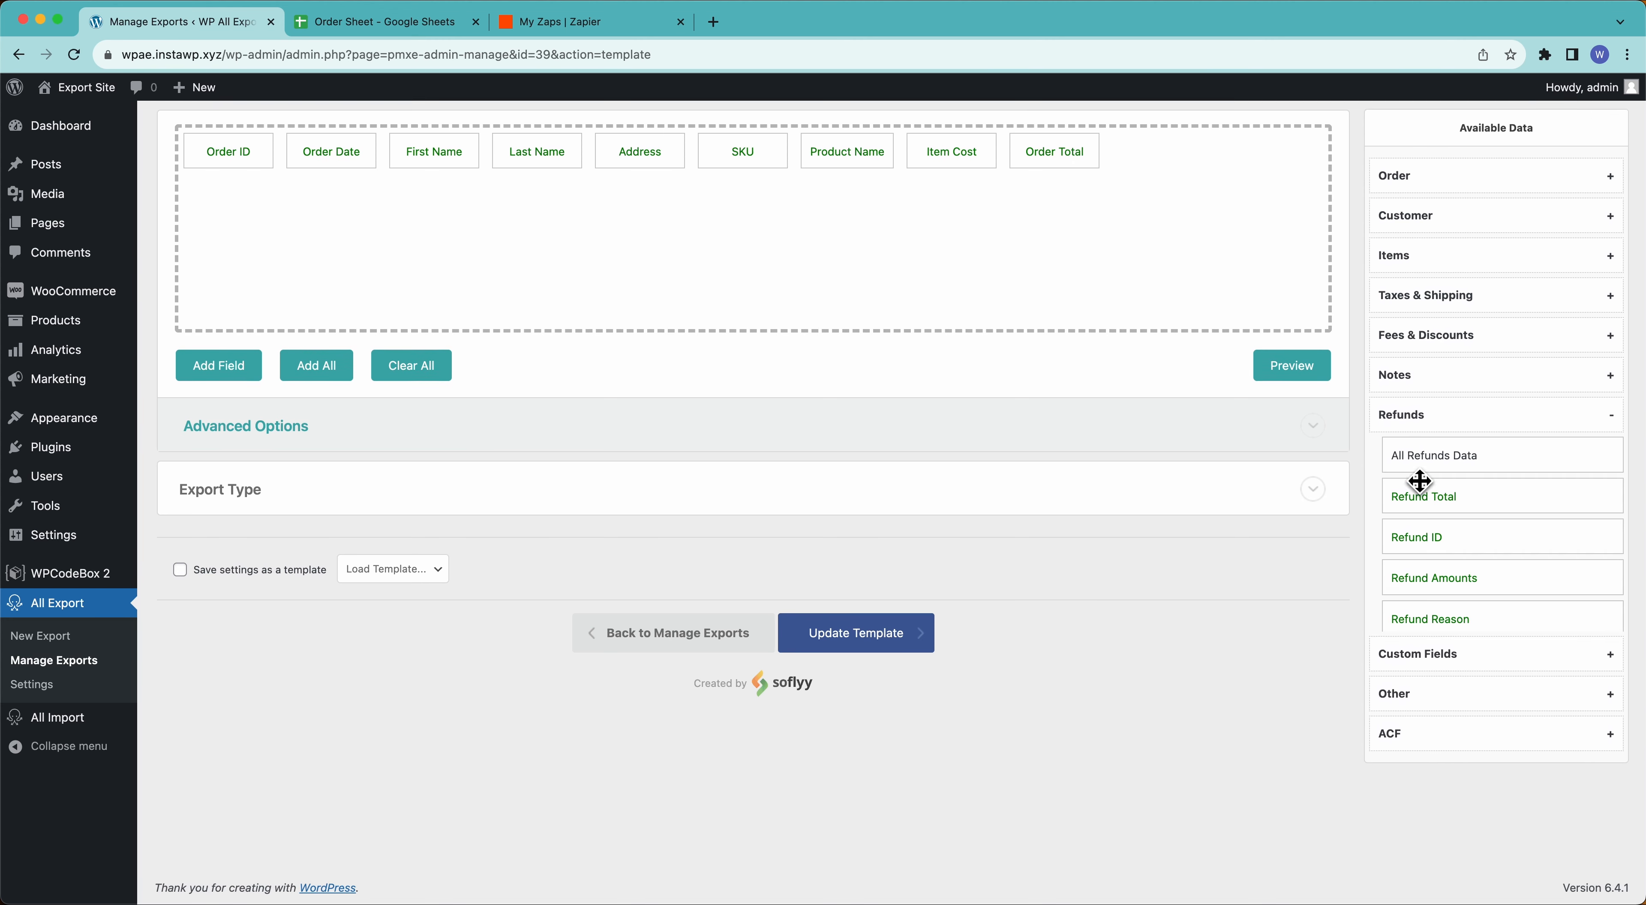
pyautogui.scroll(-8, 1440, 725)
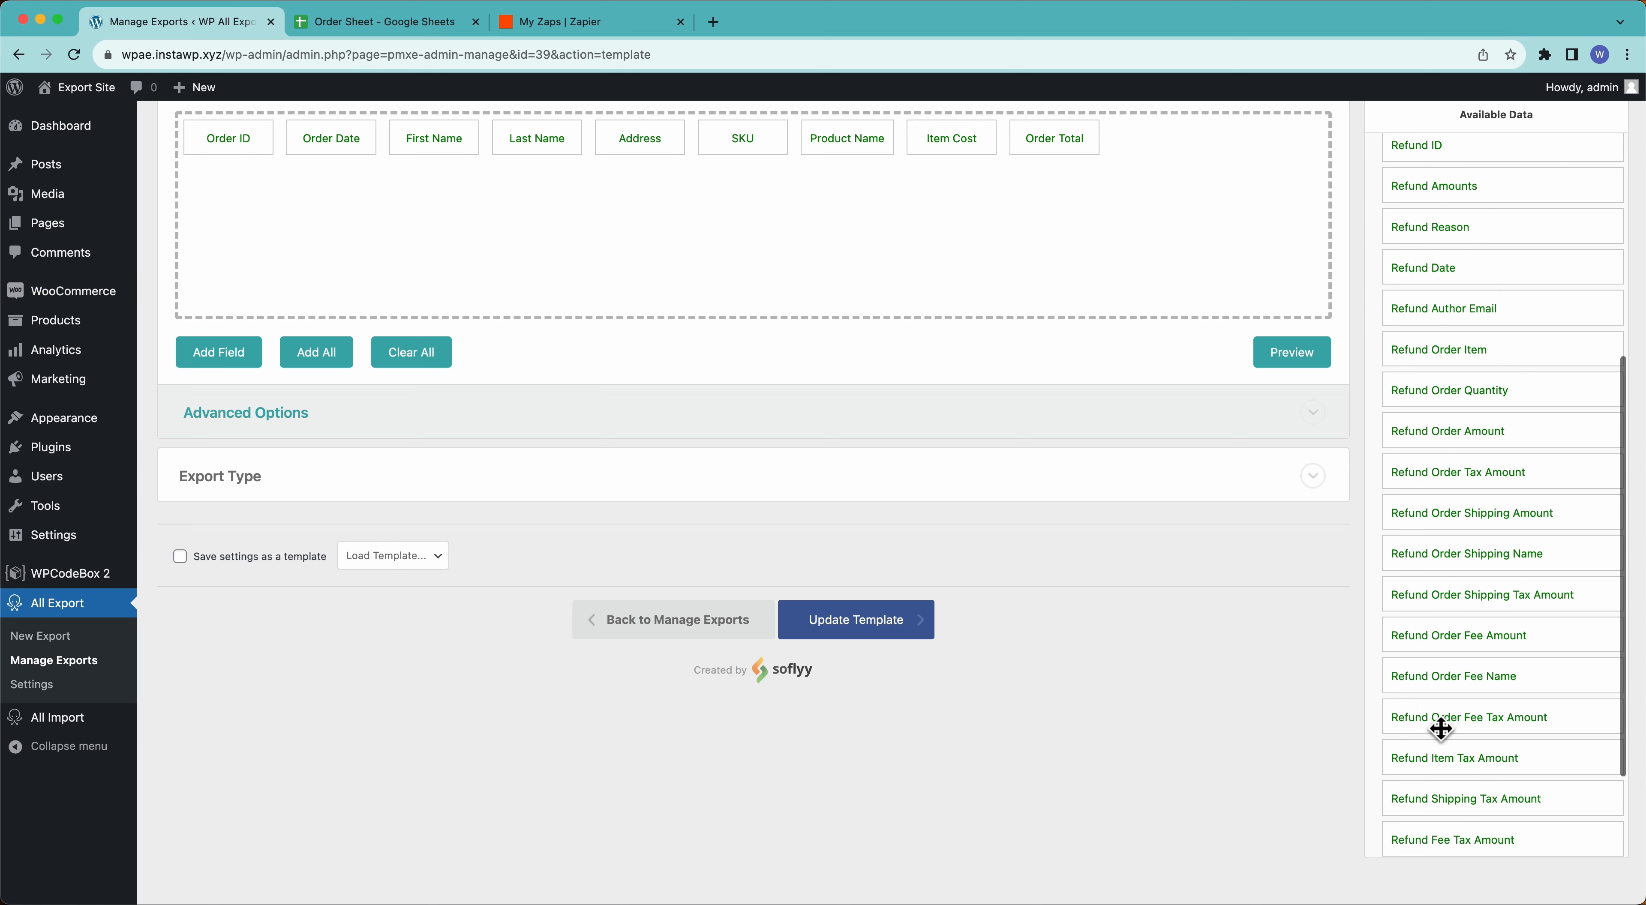
pyautogui.scroll(8, 1440, 726)
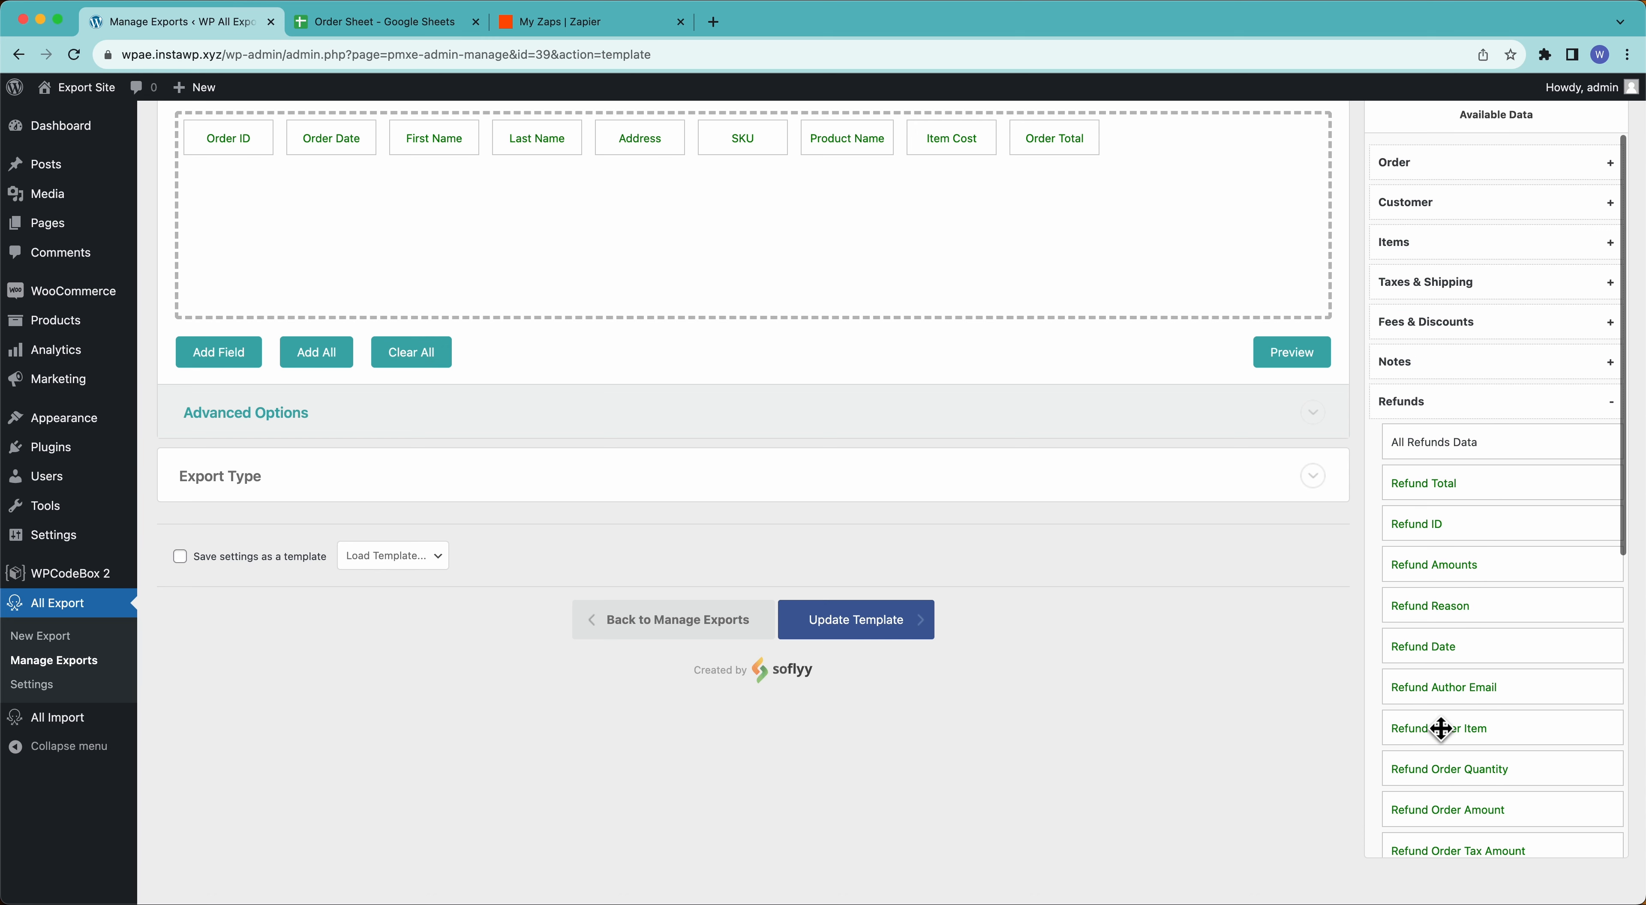
pyautogui.click(1424, 409)
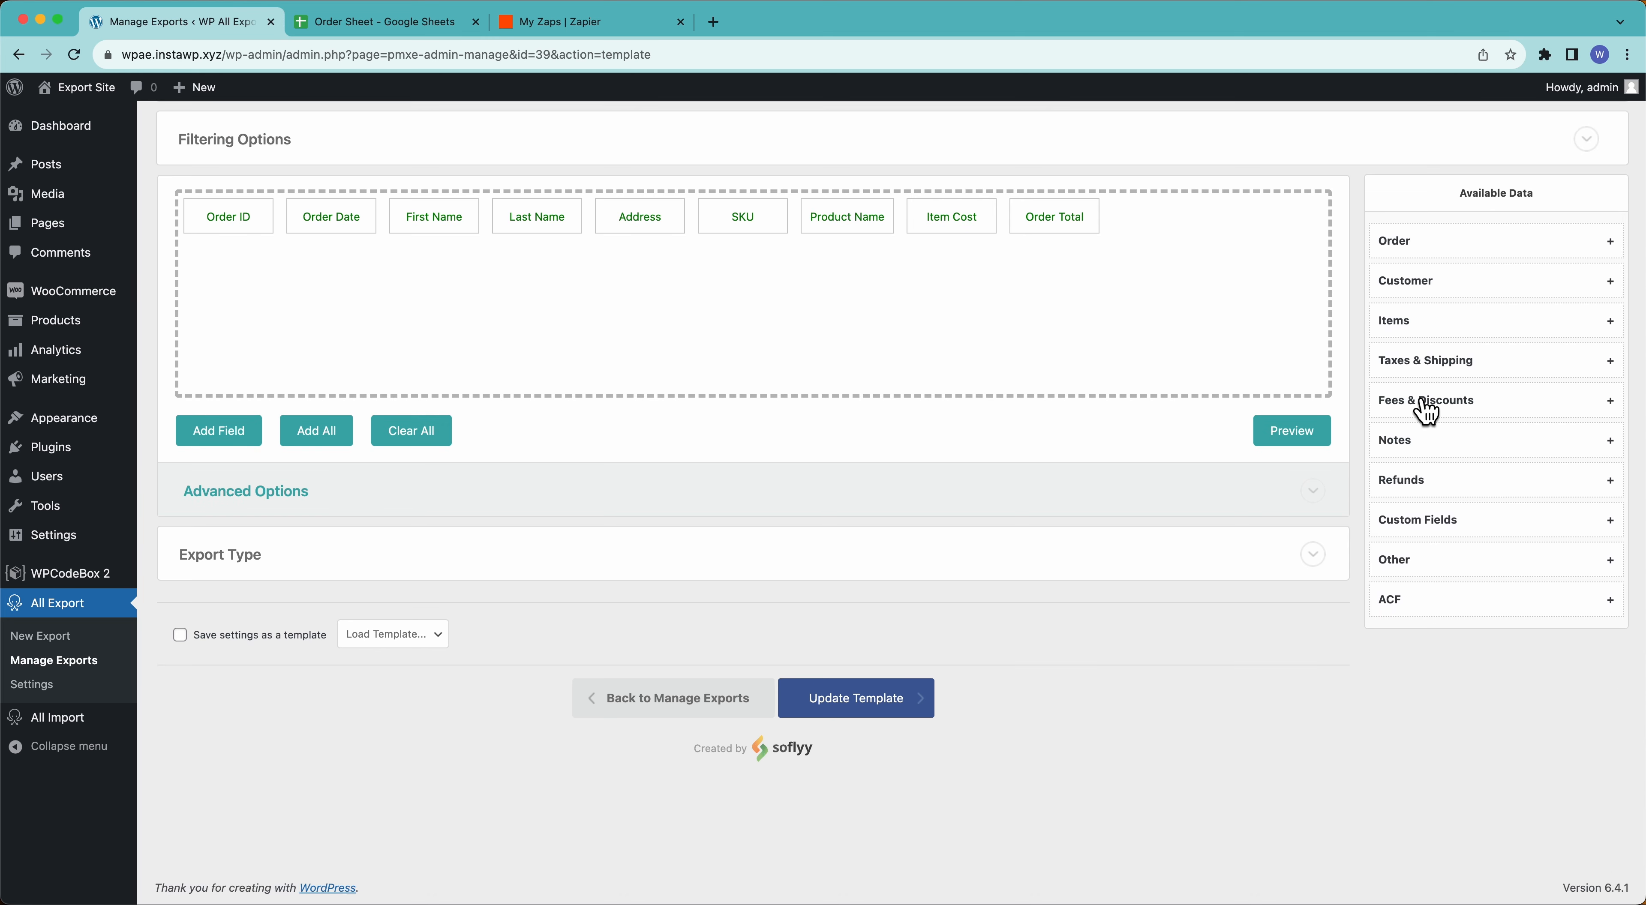
# Look through the order-level Custom Fields group of the available data and collapse it.
pyautogui.click(1425, 523)
pyautogui.scroll(-5, 1422, 522)
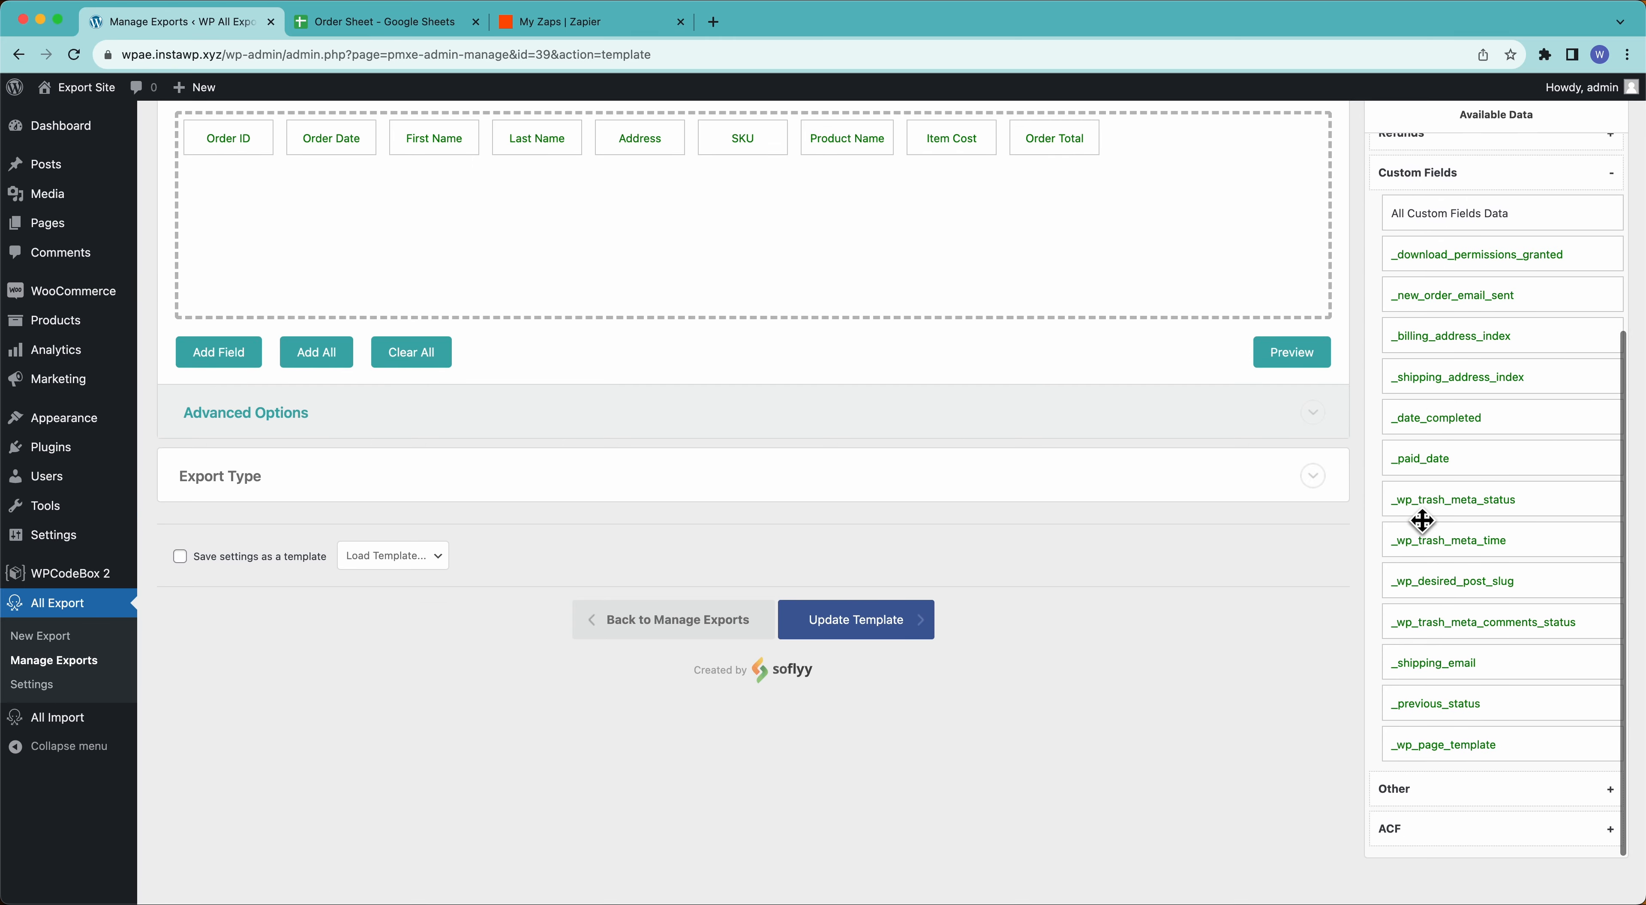
pyautogui.scroll(2, 1426, 531)
pyautogui.scroll(2, 1427, 530)
pyautogui.click(1415, 445)
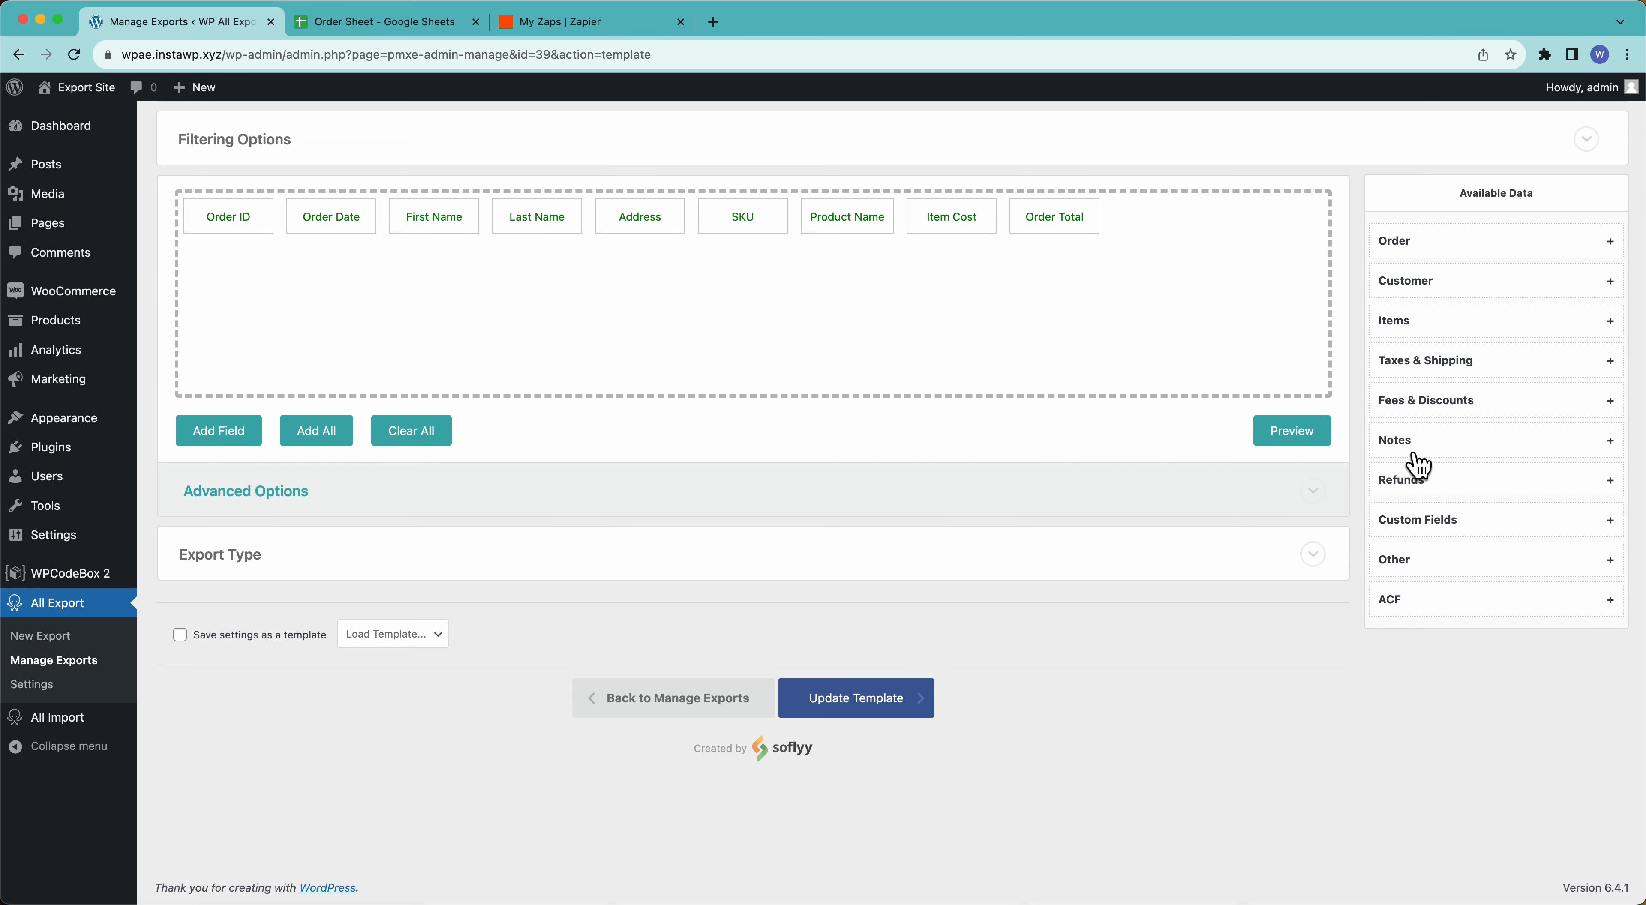
# Look through the export fields in the Other group and collapse it.
pyautogui.click(1407, 560)
pyautogui.scroll(-6, 1425, 680)
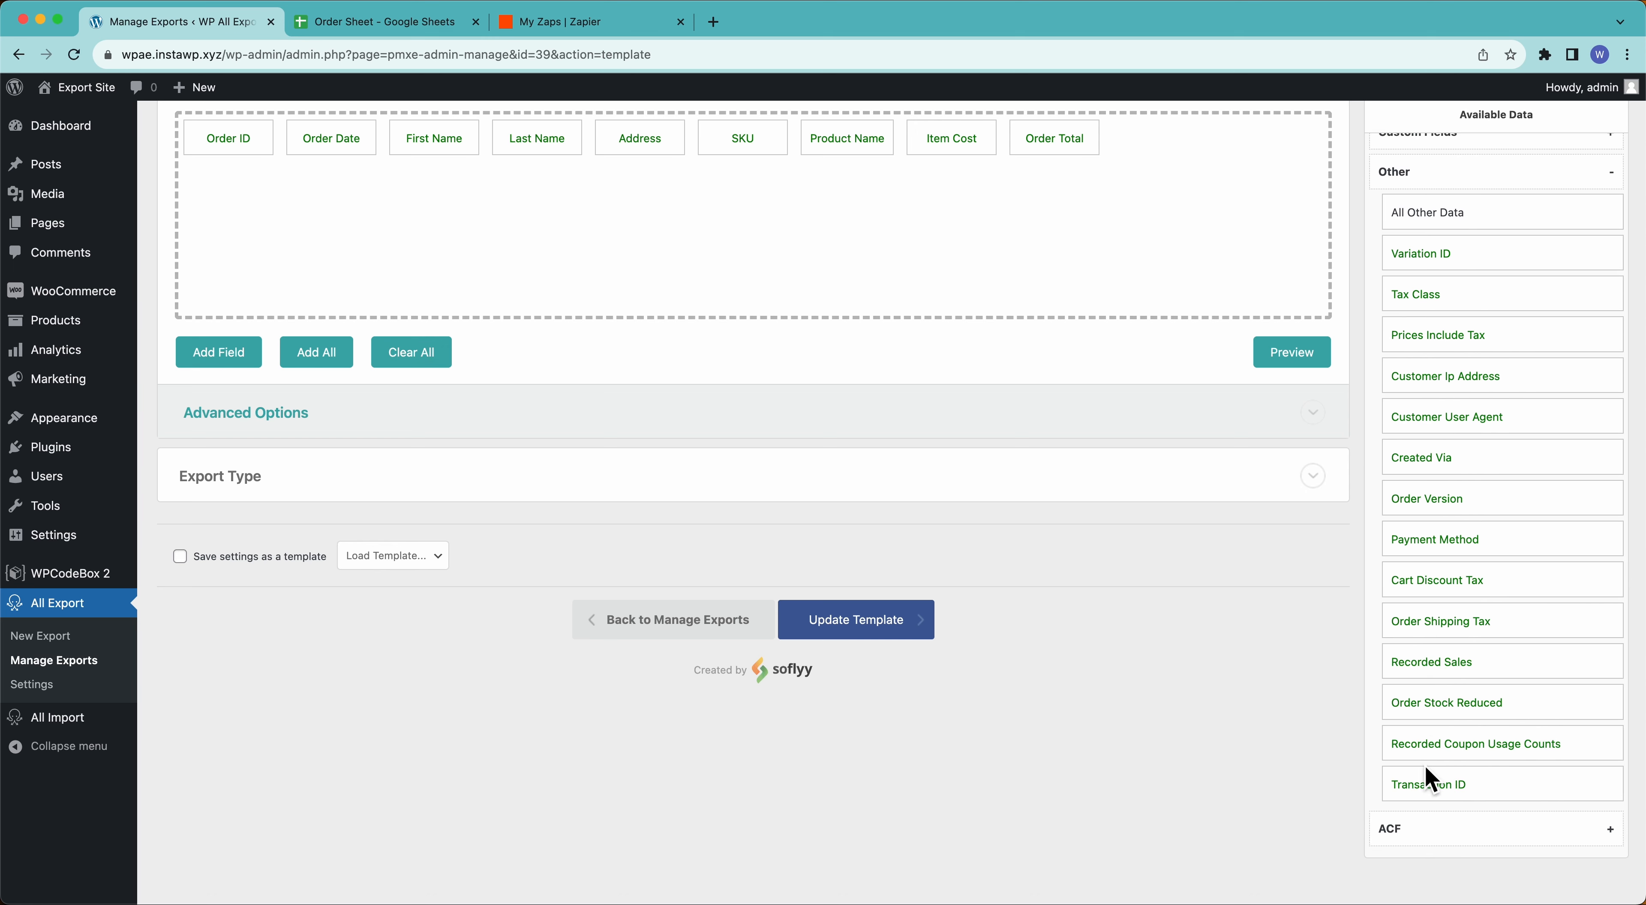
pyautogui.scroll(5, 1429, 780)
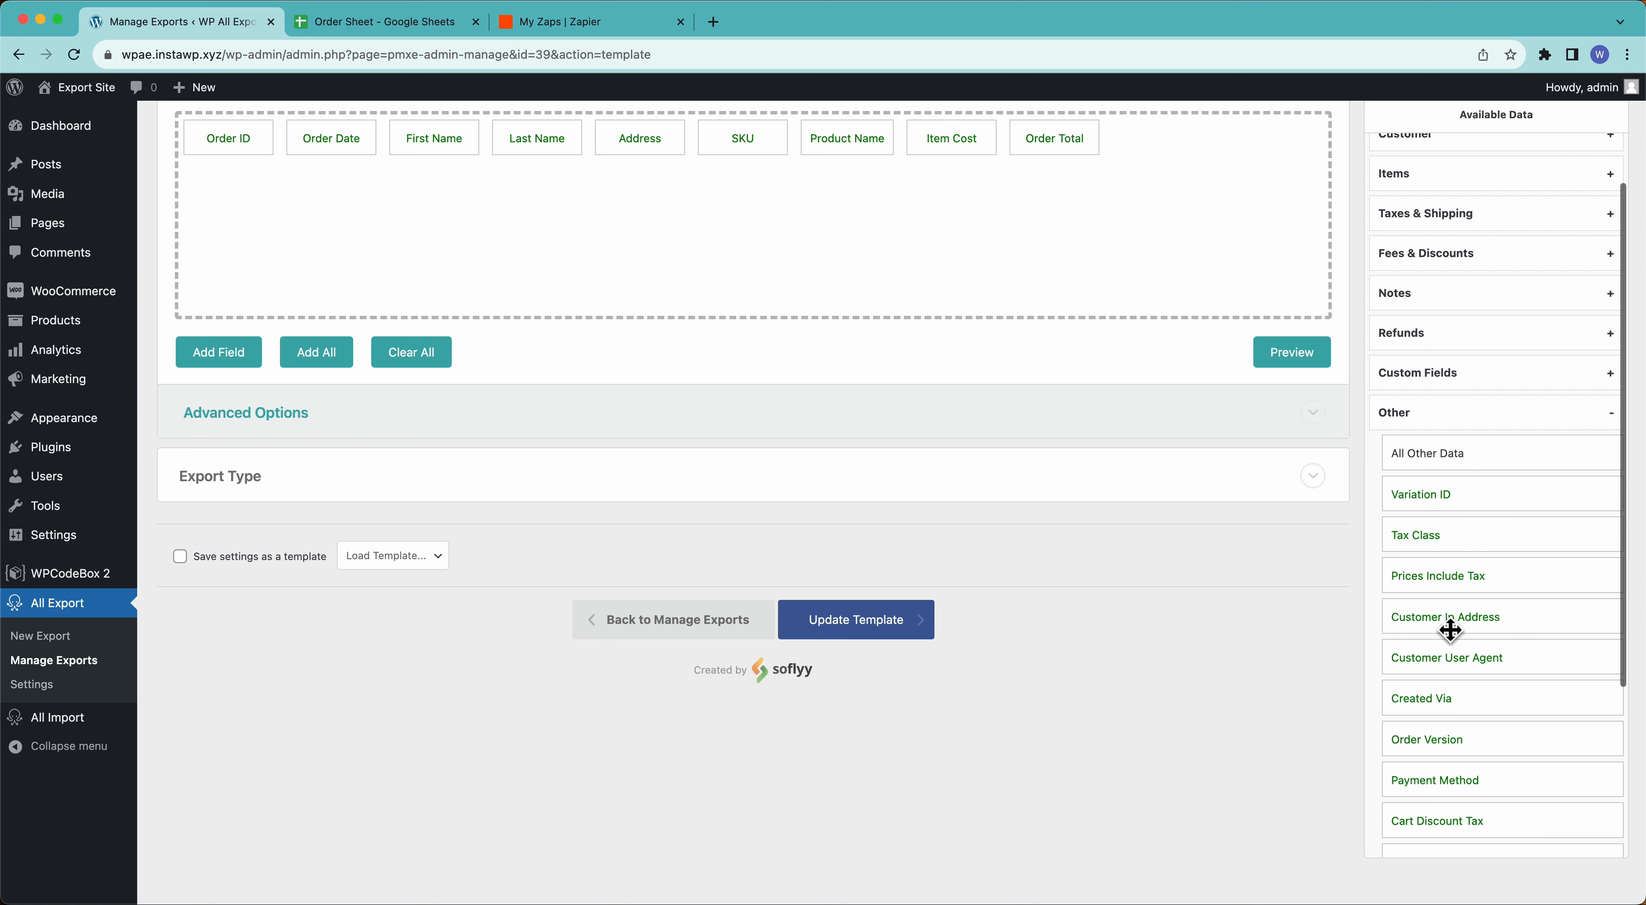
pyautogui.click(1417, 426)
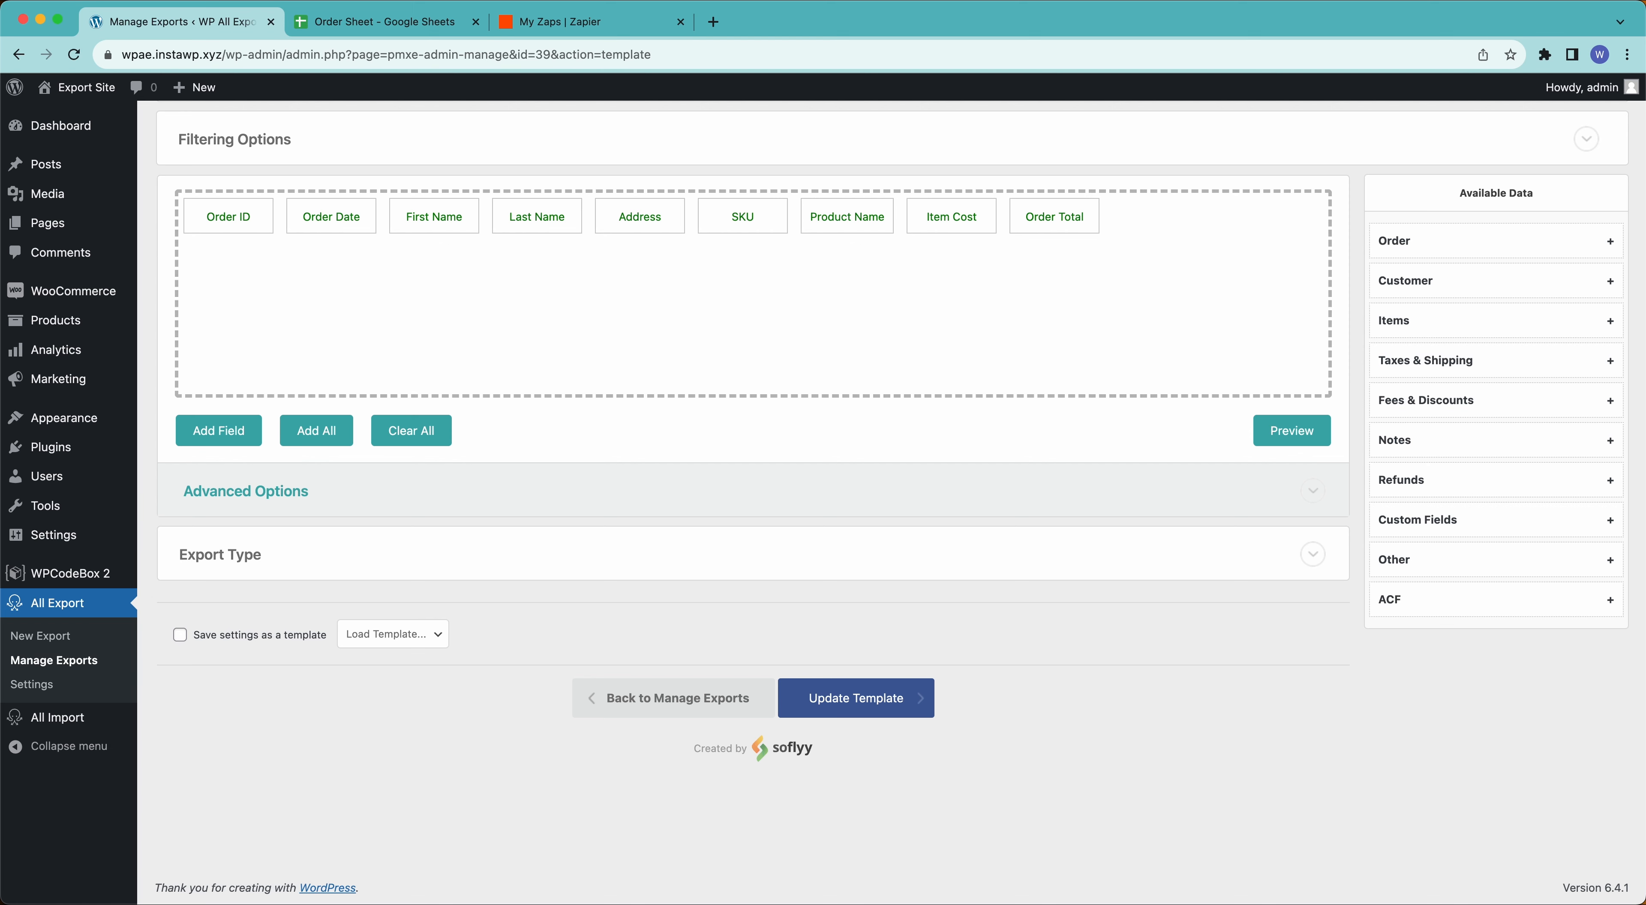
# Add the Order Key field from the Order group to the export template, and remove it again.
pyautogui.click(1393, 243)
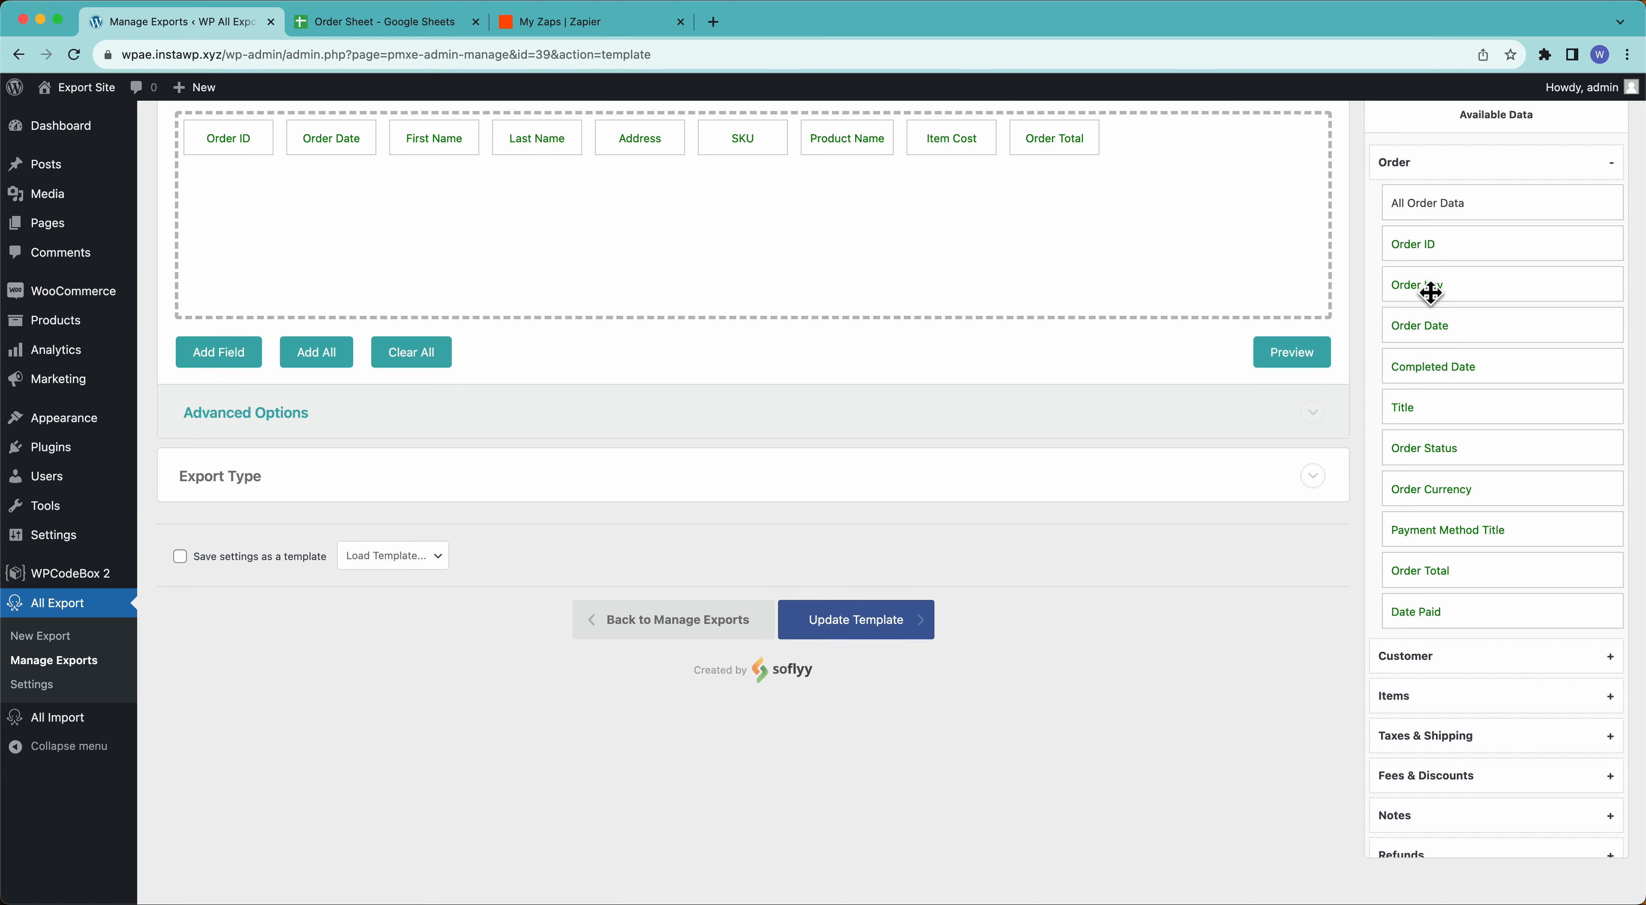
pyautogui.moveTo(1430, 292); pyautogui.dragTo(1252, 224)
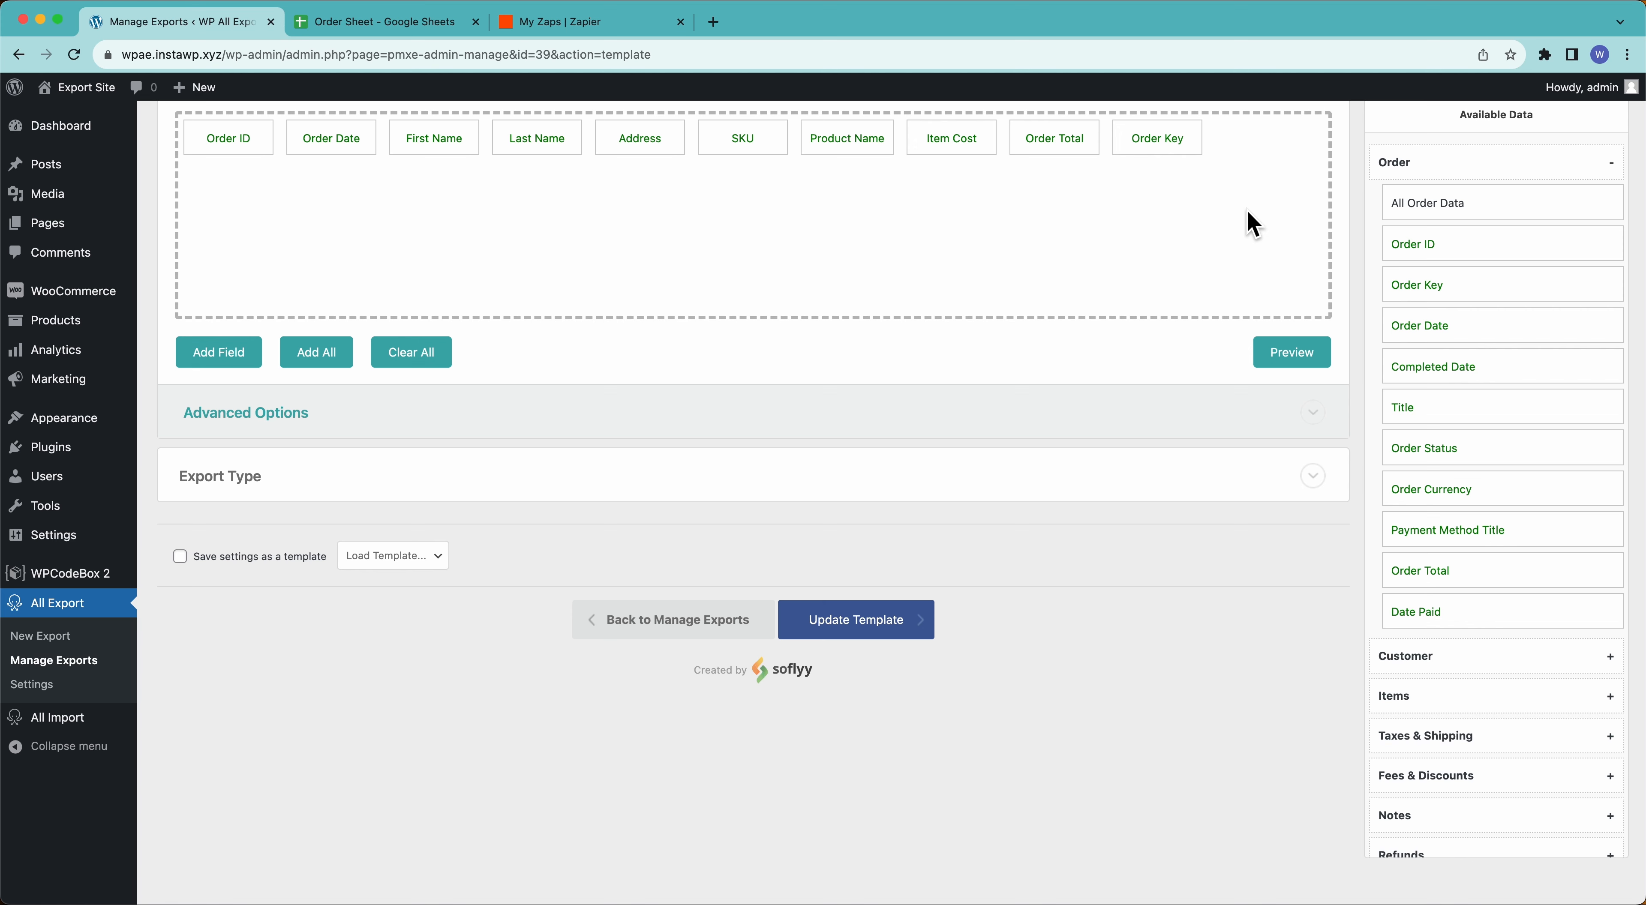
pyautogui.scroll(3, 1249, 221)
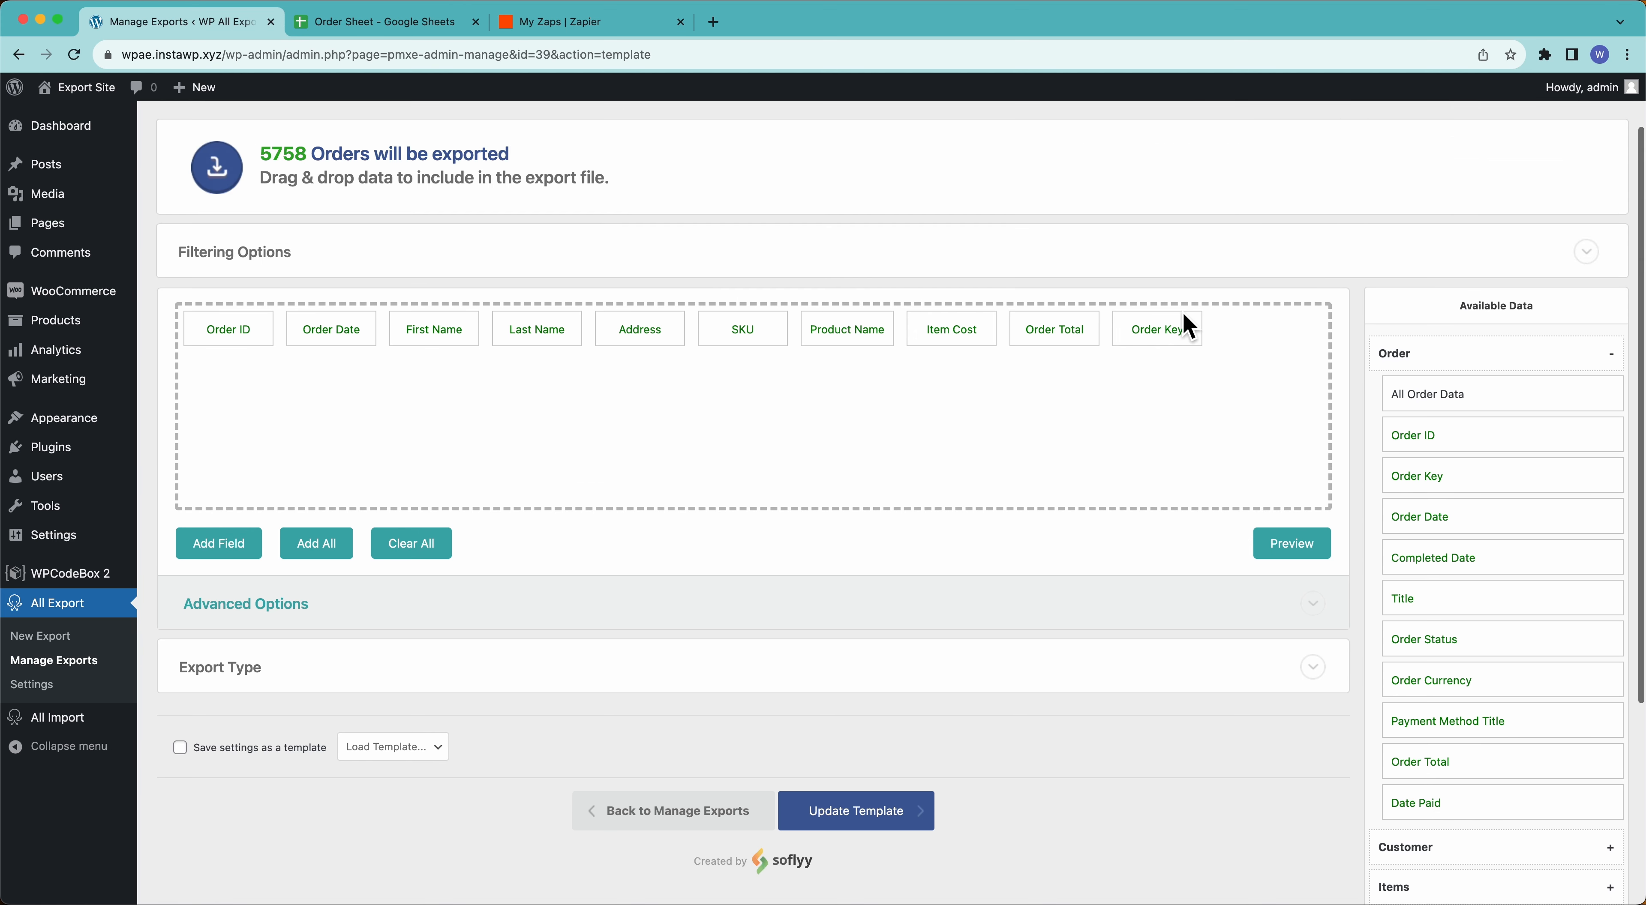
pyautogui.moveTo(1161, 339); pyautogui.dragTo(1135, 274)
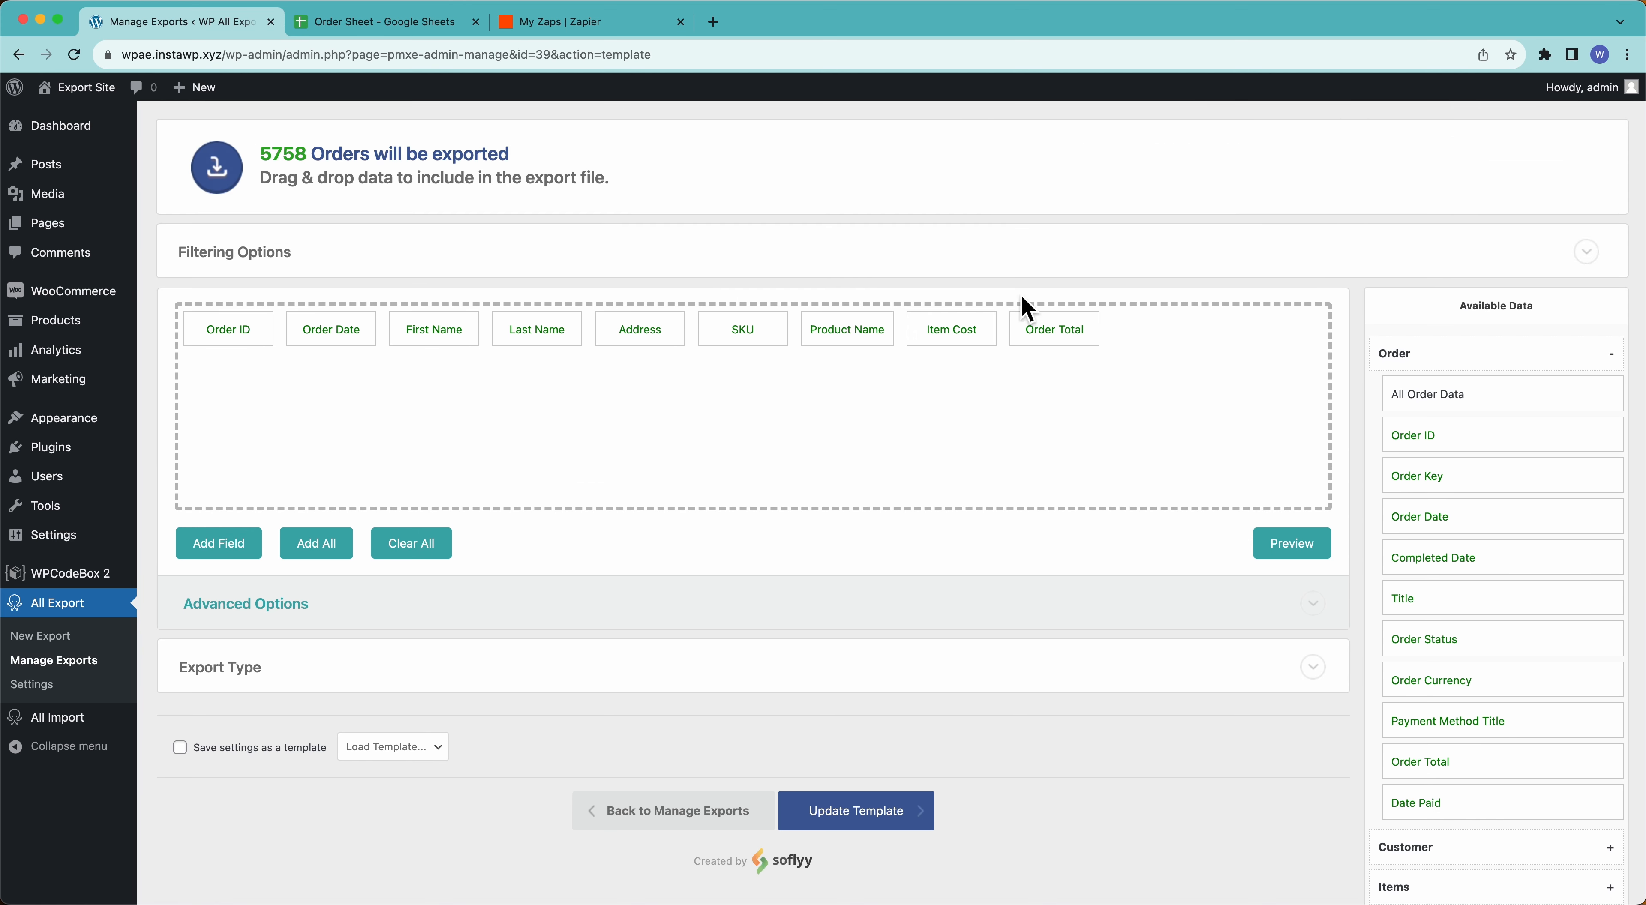
# Add a filtering rule so that only orders whose Billing State equals CA are exported, and collapse the filtering options.
pyautogui.click(230, 259)
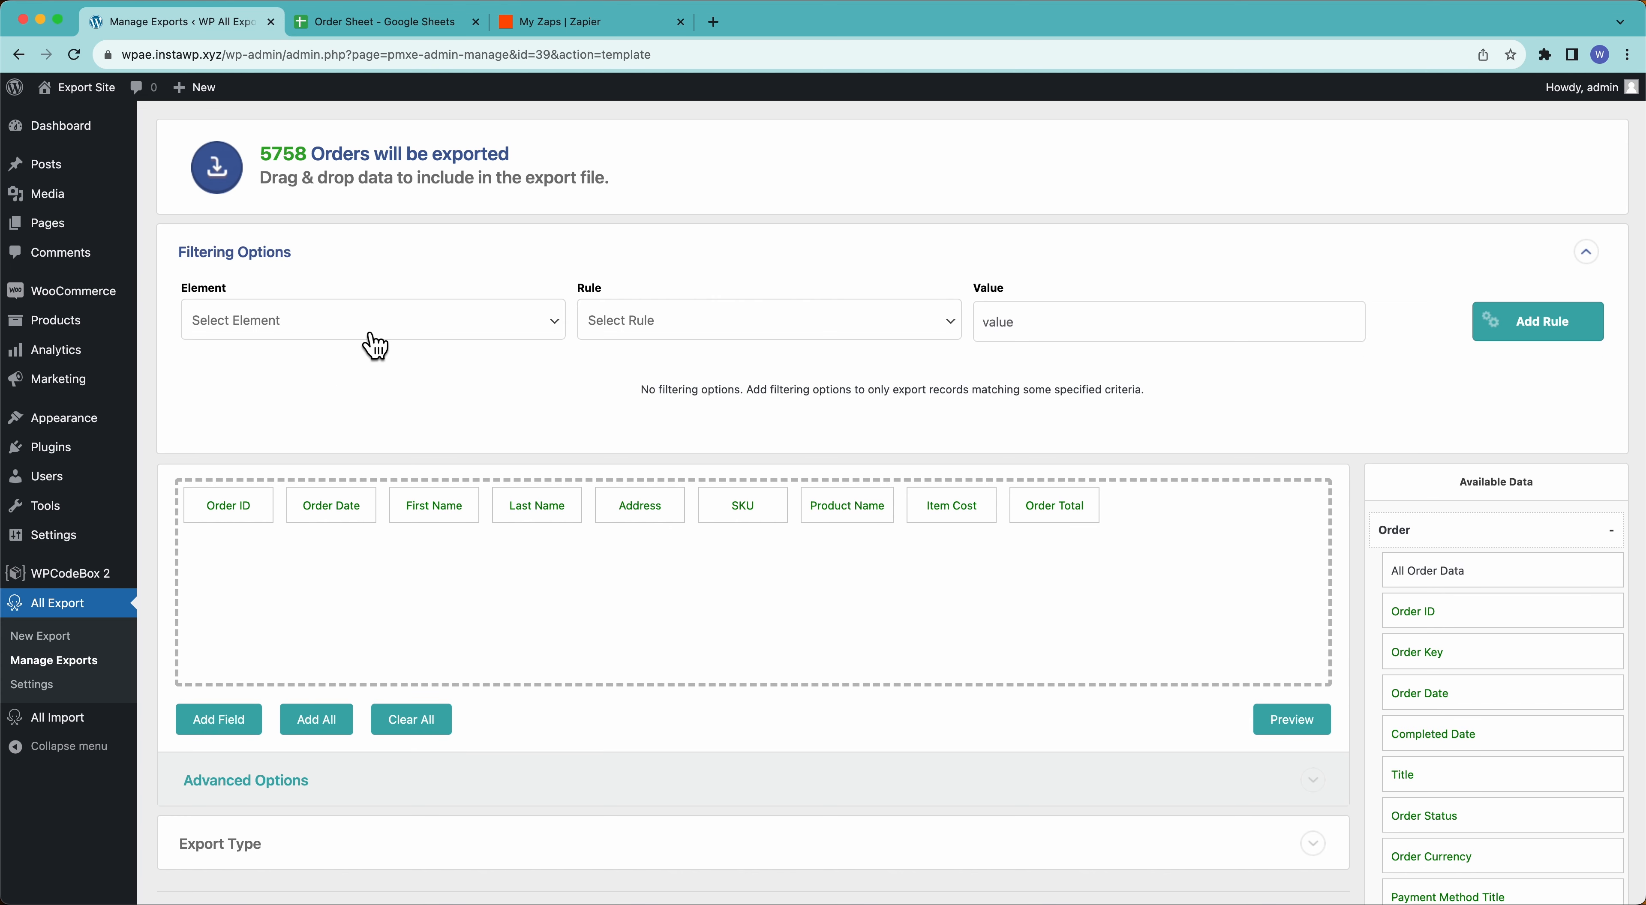
pyautogui.click(376, 323)
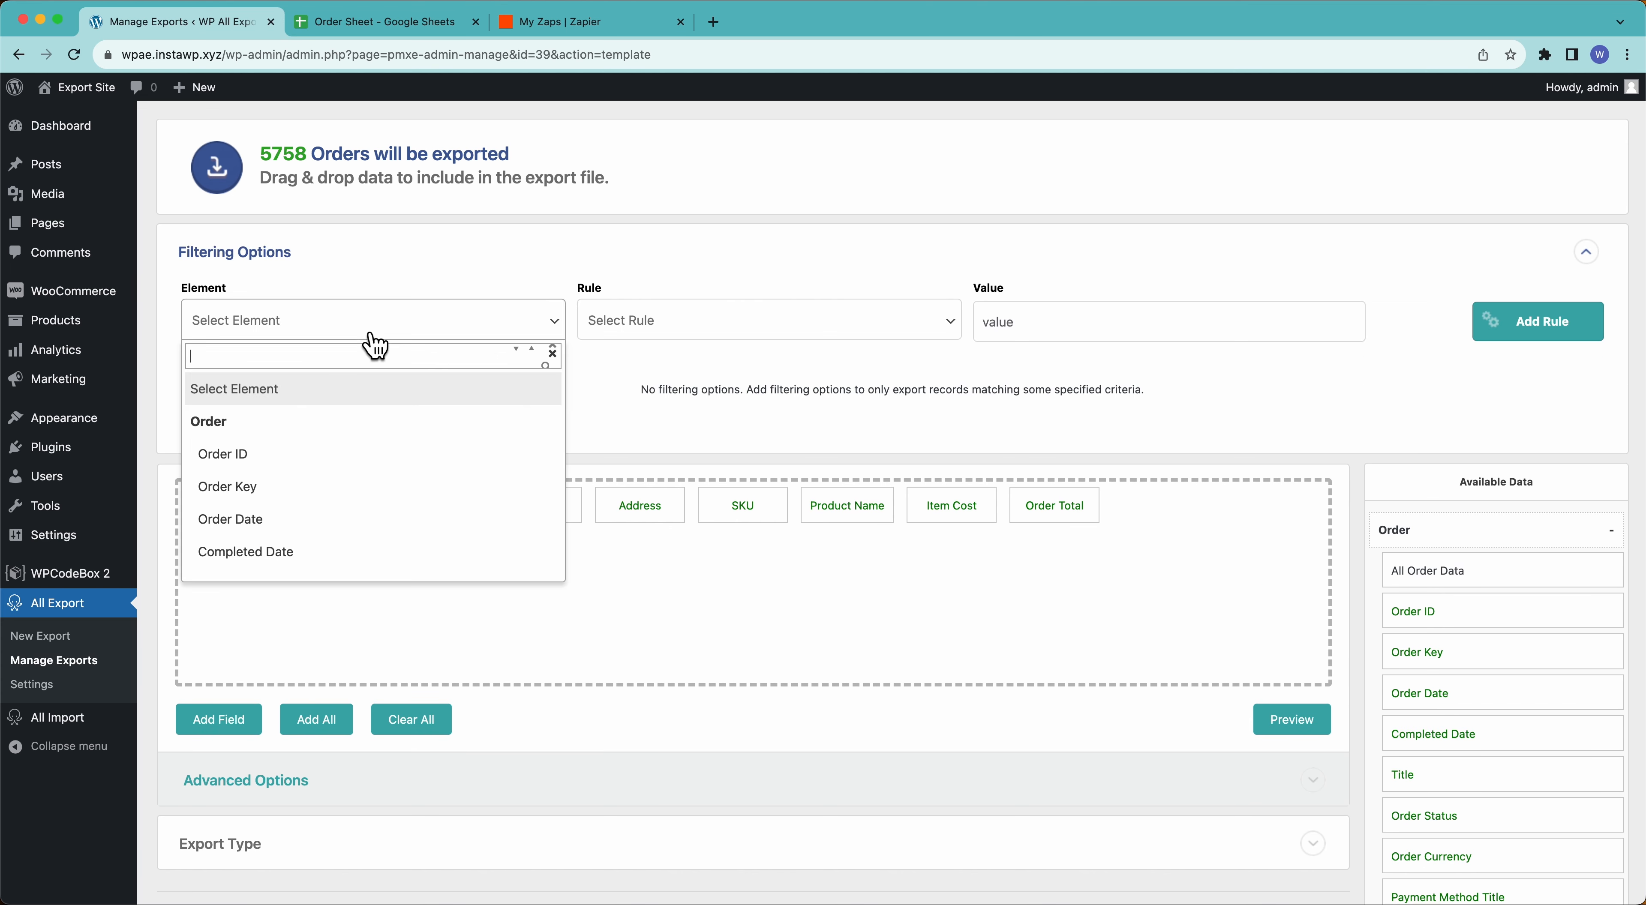
pyautogui.write('state')
pyautogui.click(250, 419)
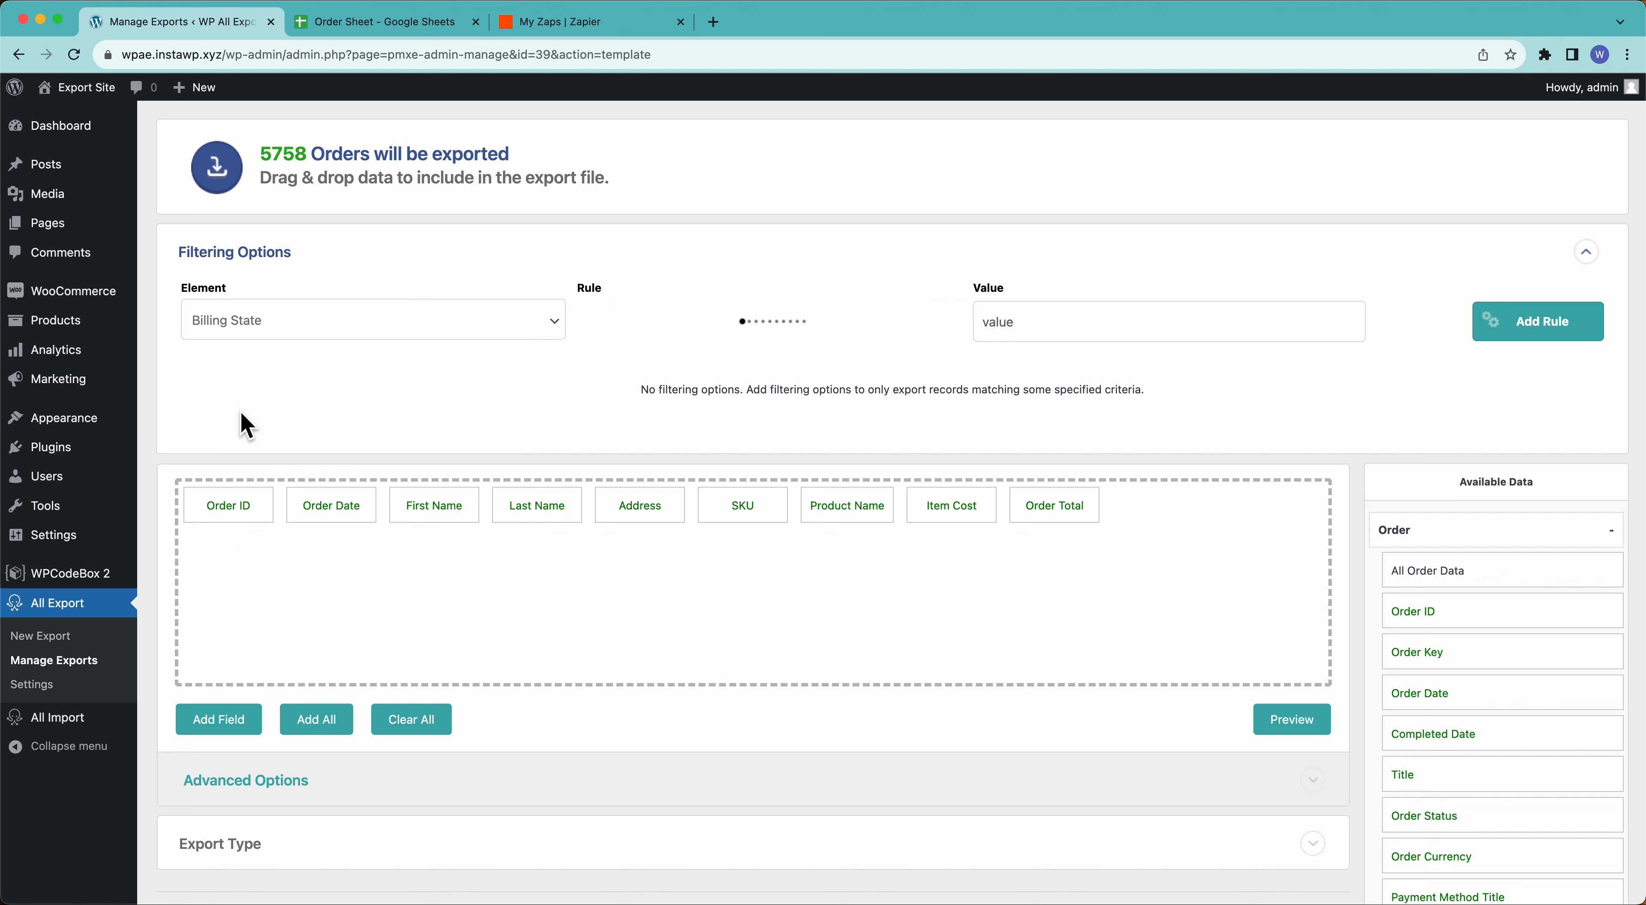
pyautogui.click(681, 334)
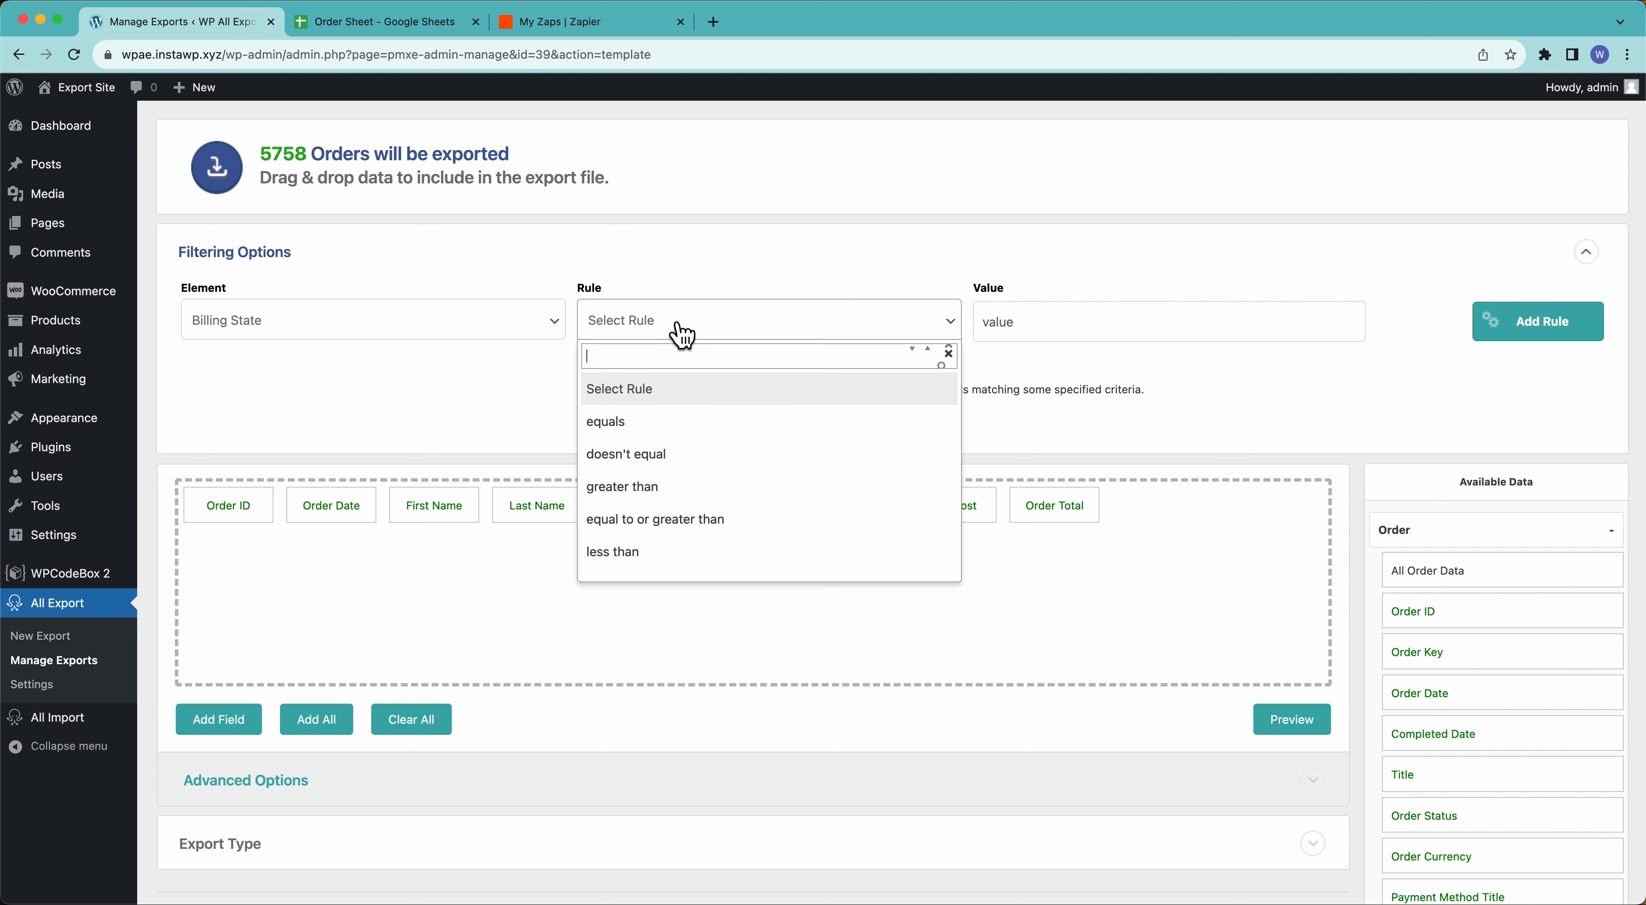
pyautogui.click(633, 421)
pyautogui.click(1077, 330)
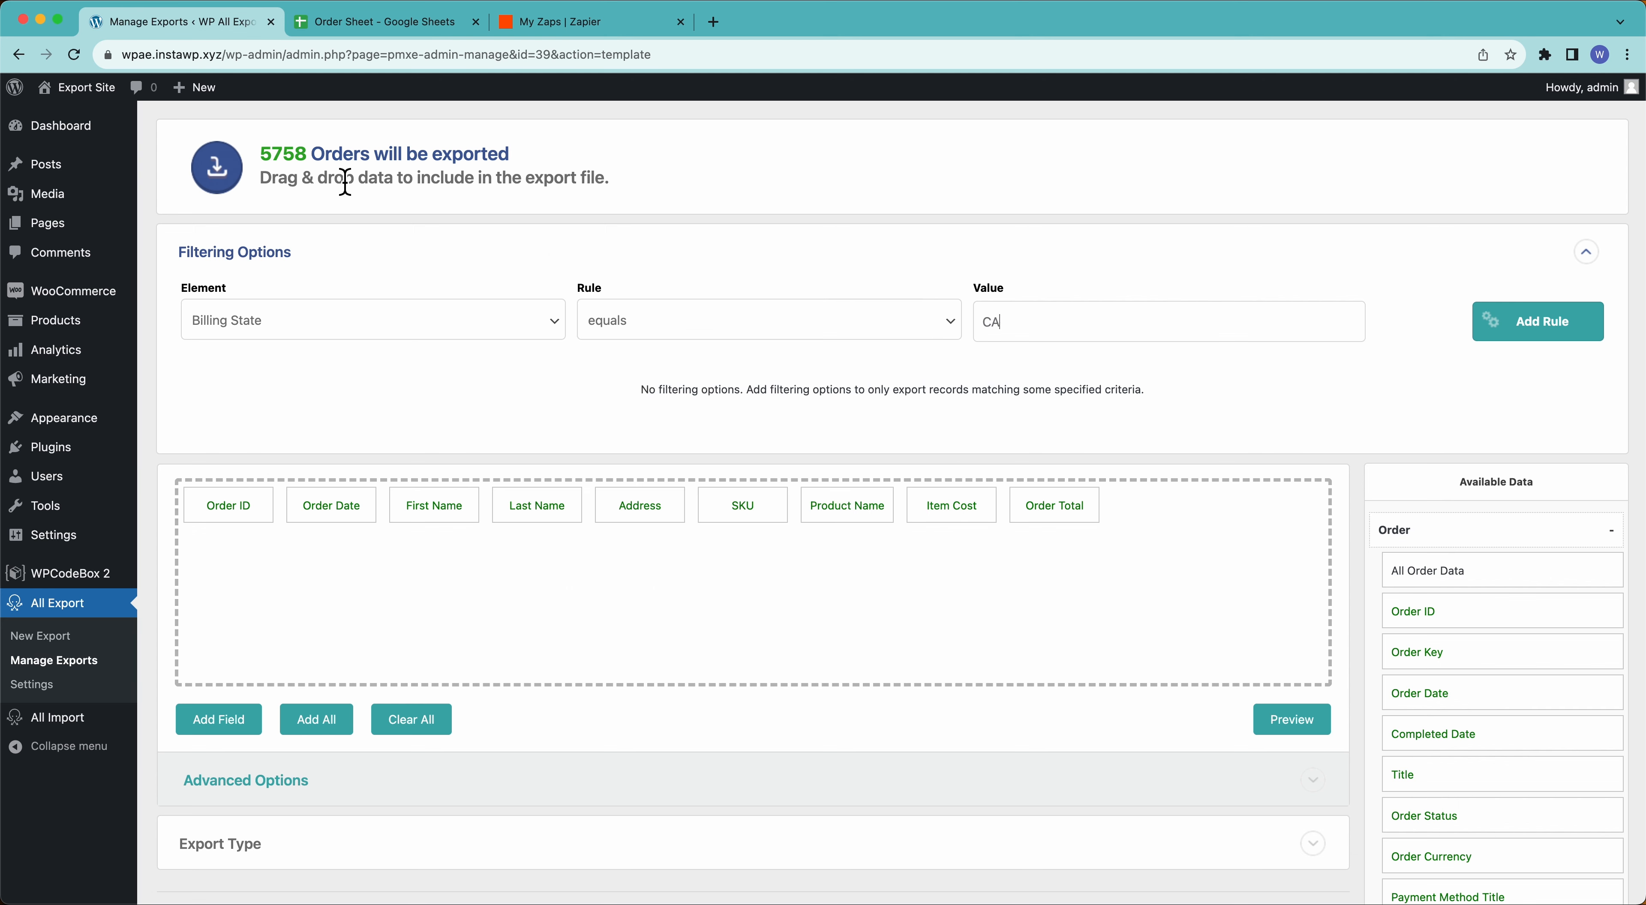
pyautogui.click(1517, 322)
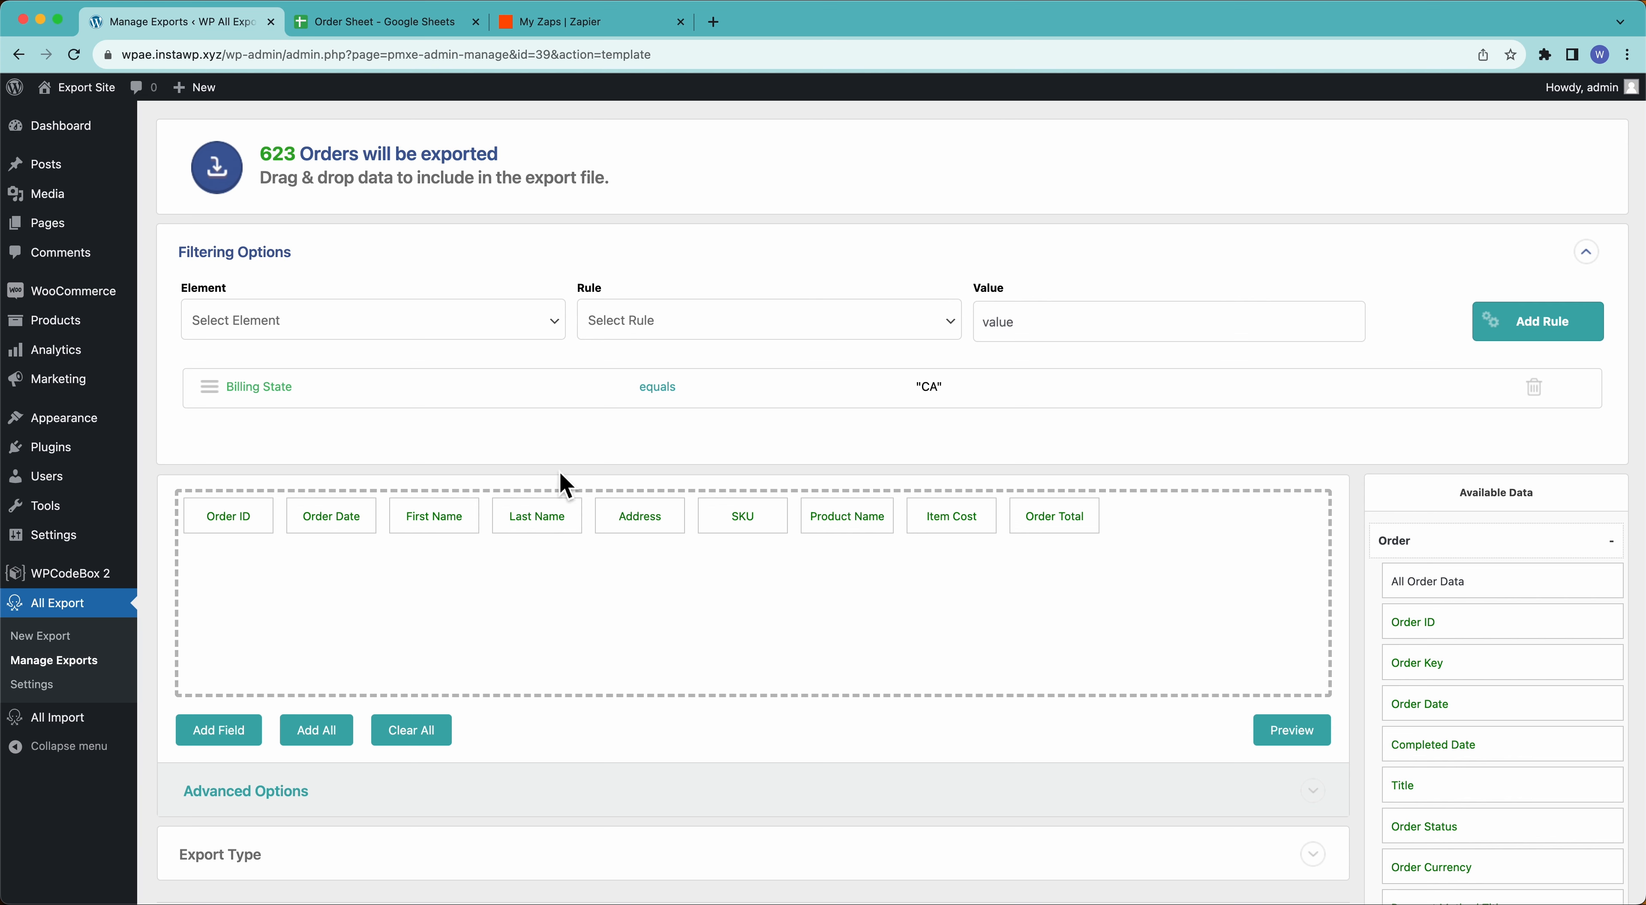
pyautogui.click(238, 269)
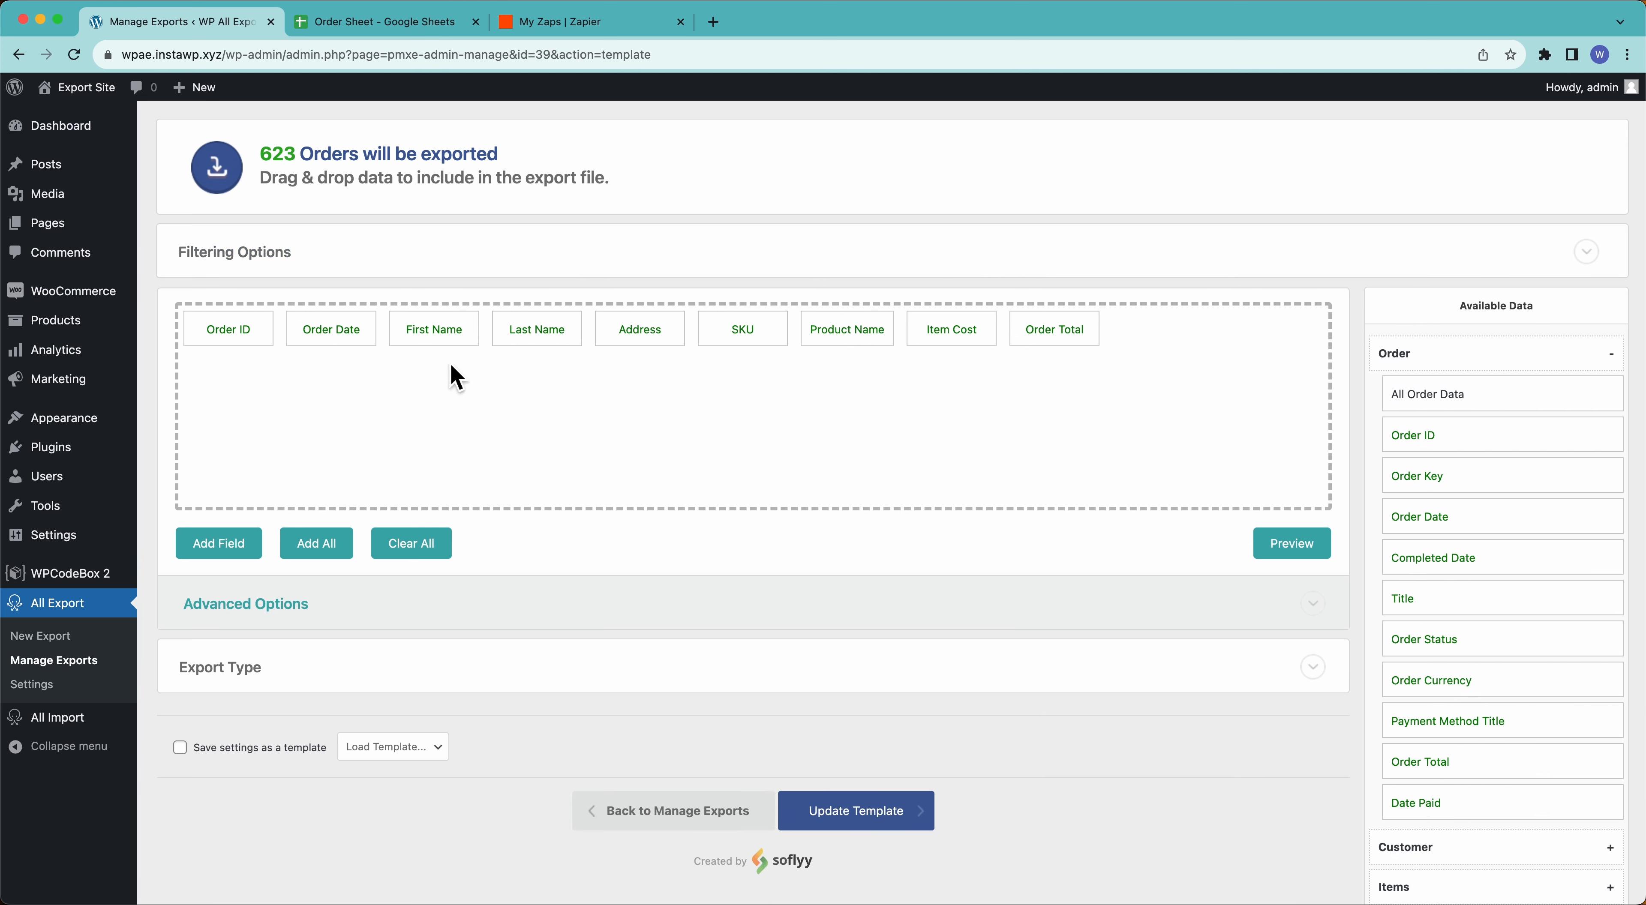
# Review the spreadsheet and feed export types, keep Spreadsheet with CSV File, and update the export template.
pyautogui.click(527, 679)
pyautogui.scroll(-4, 544, 680)
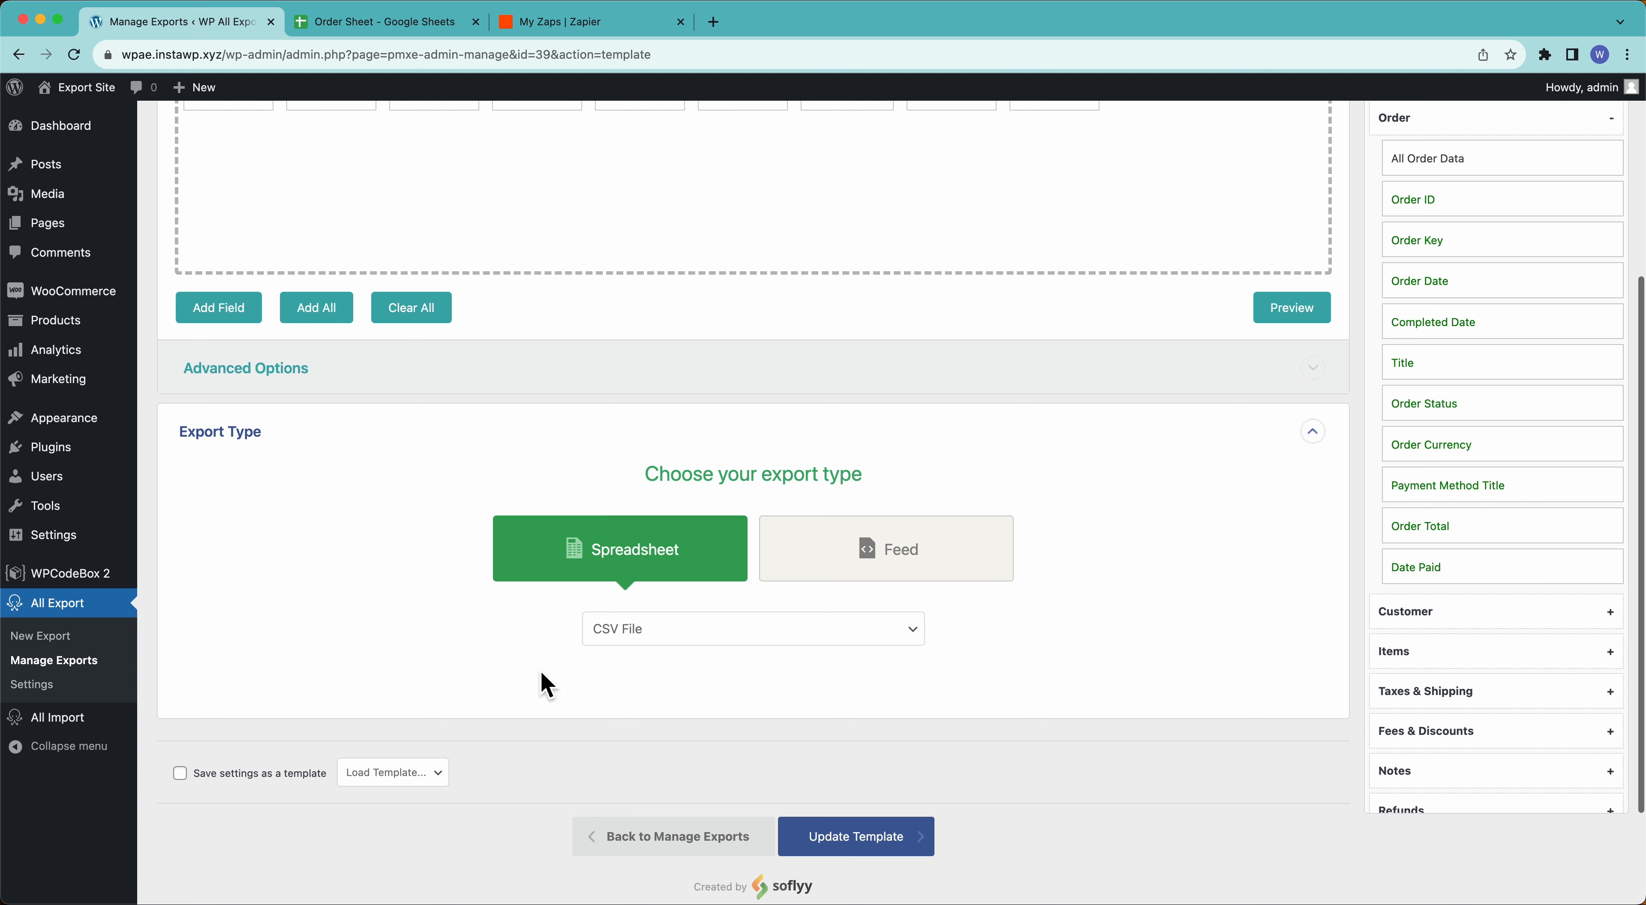
pyautogui.click(657, 635)
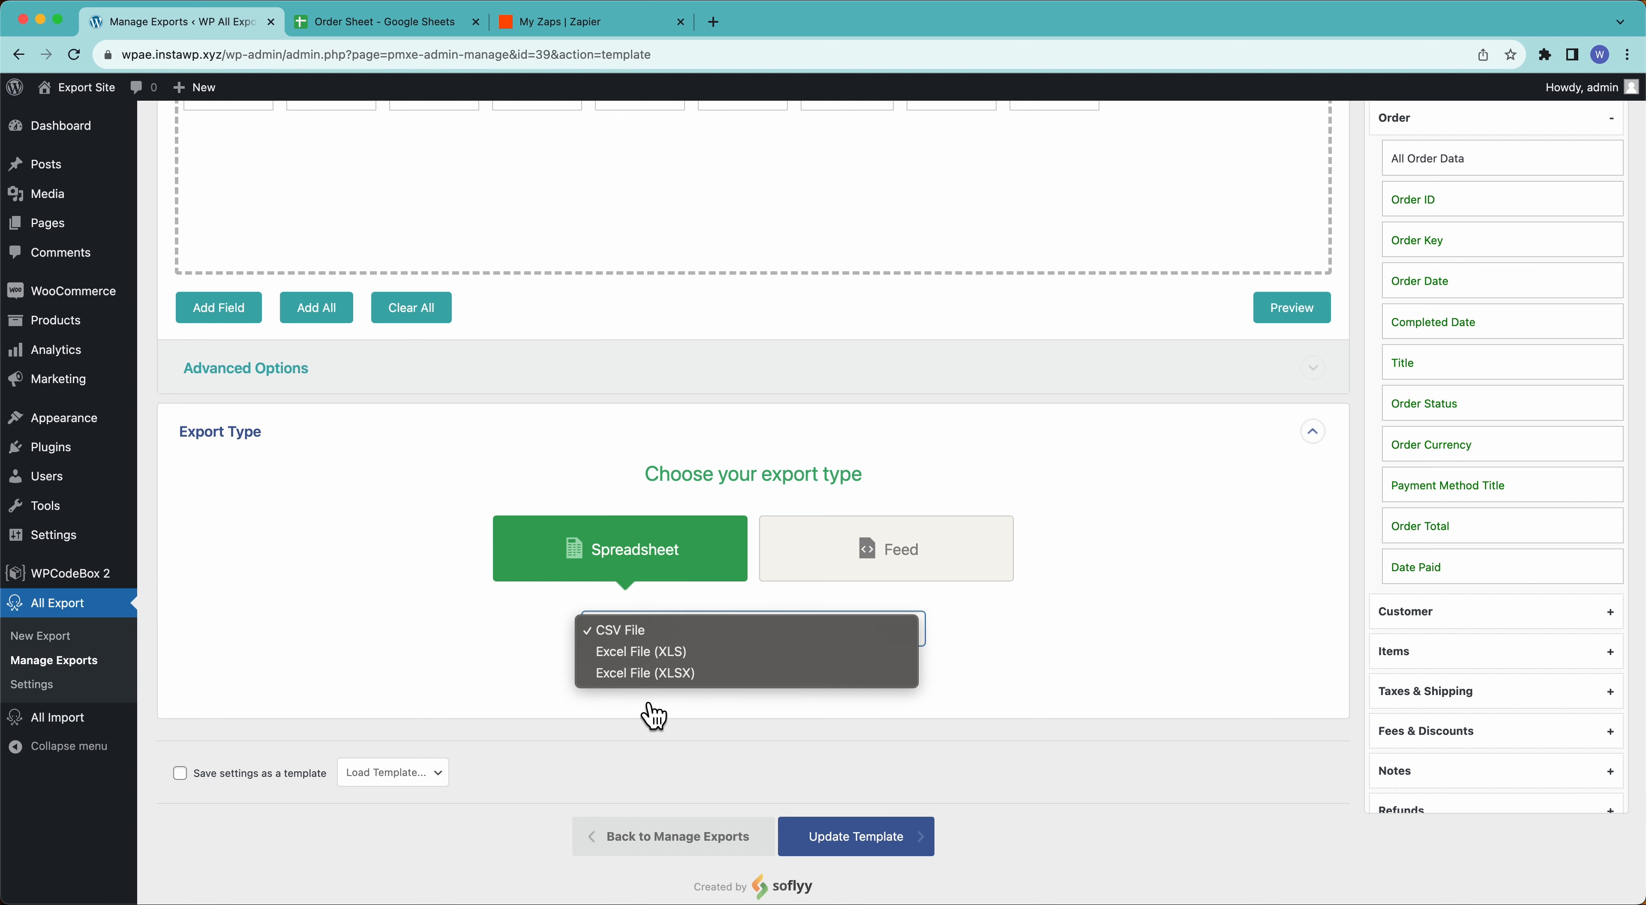
pyautogui.click(778, 631)
pyautogui.click(880, 575)
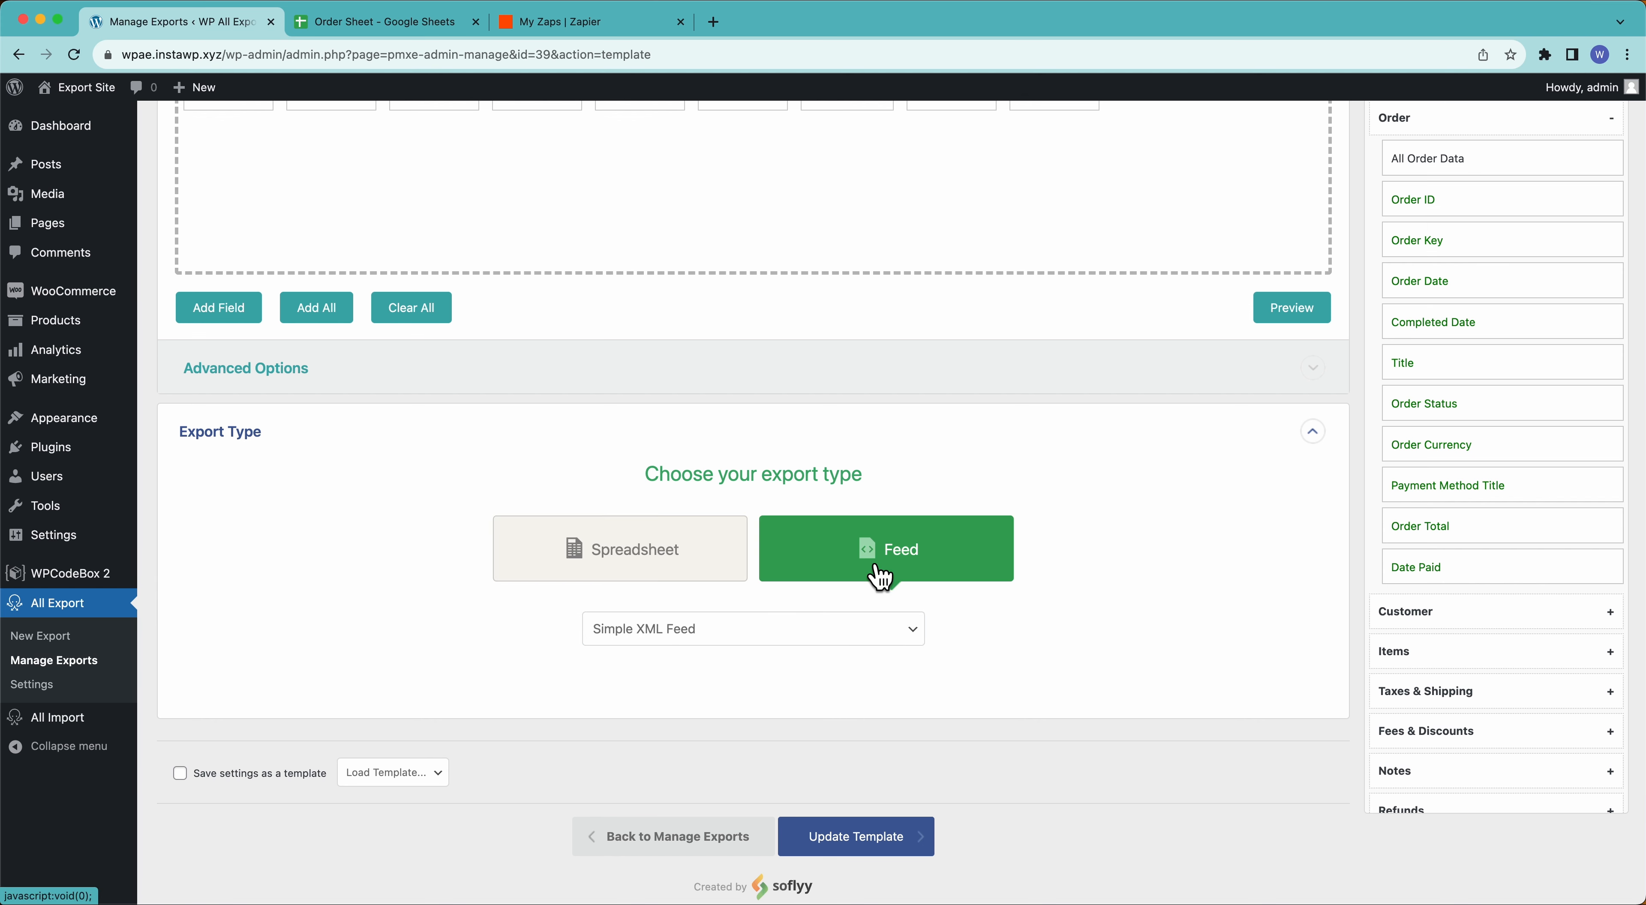
pyautogui.click(668, 576)
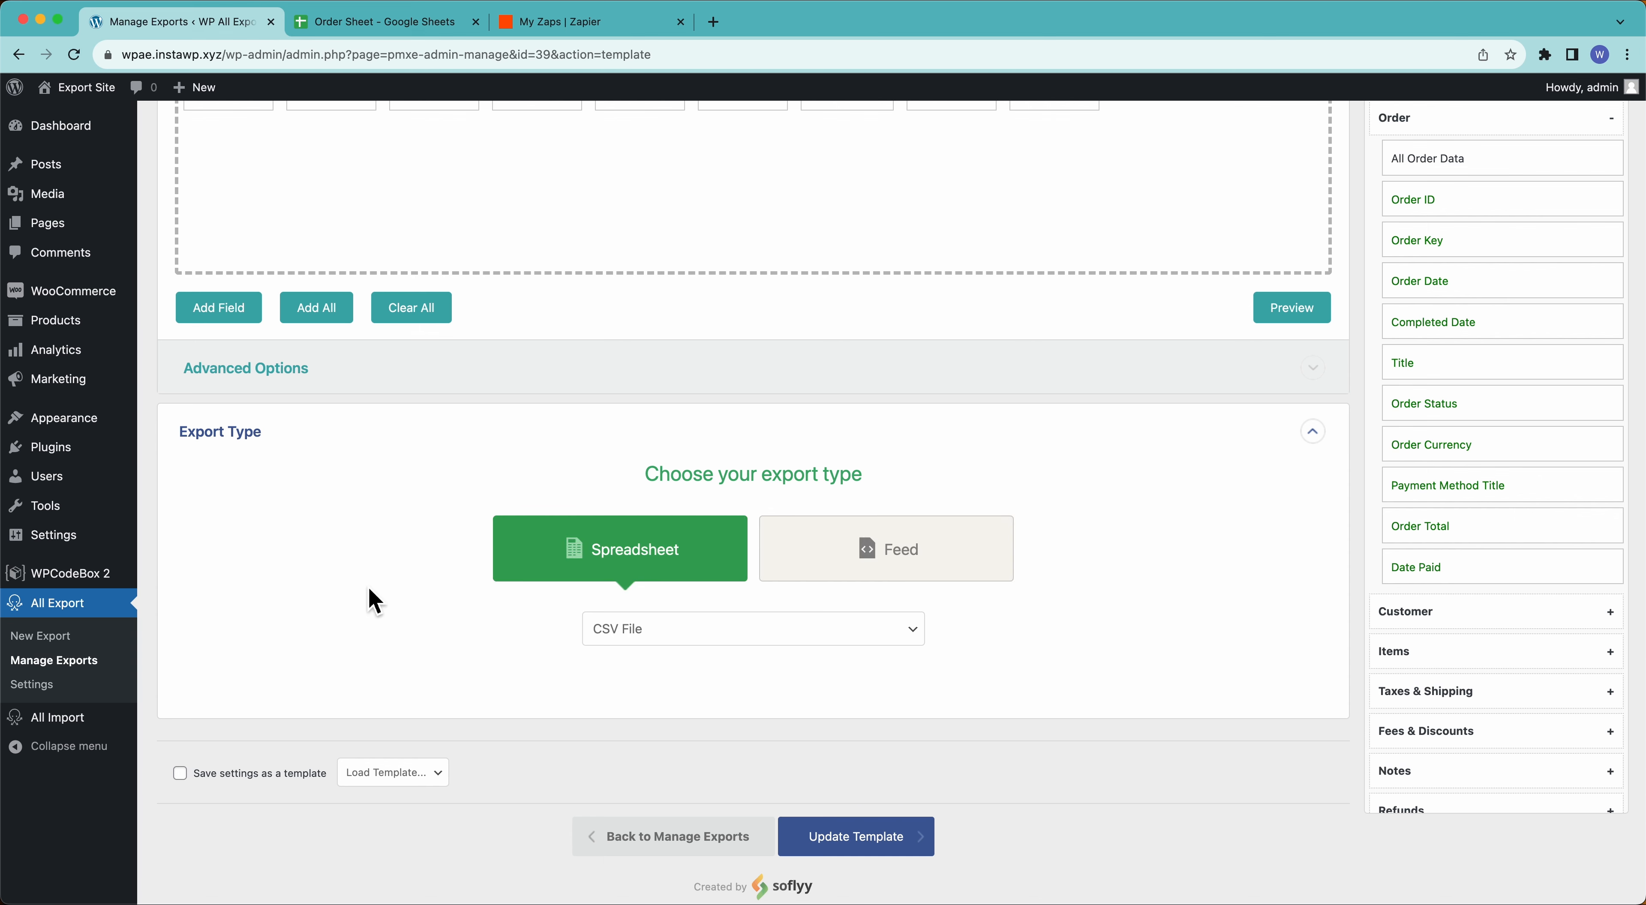
pyautogui.click(310, 440)
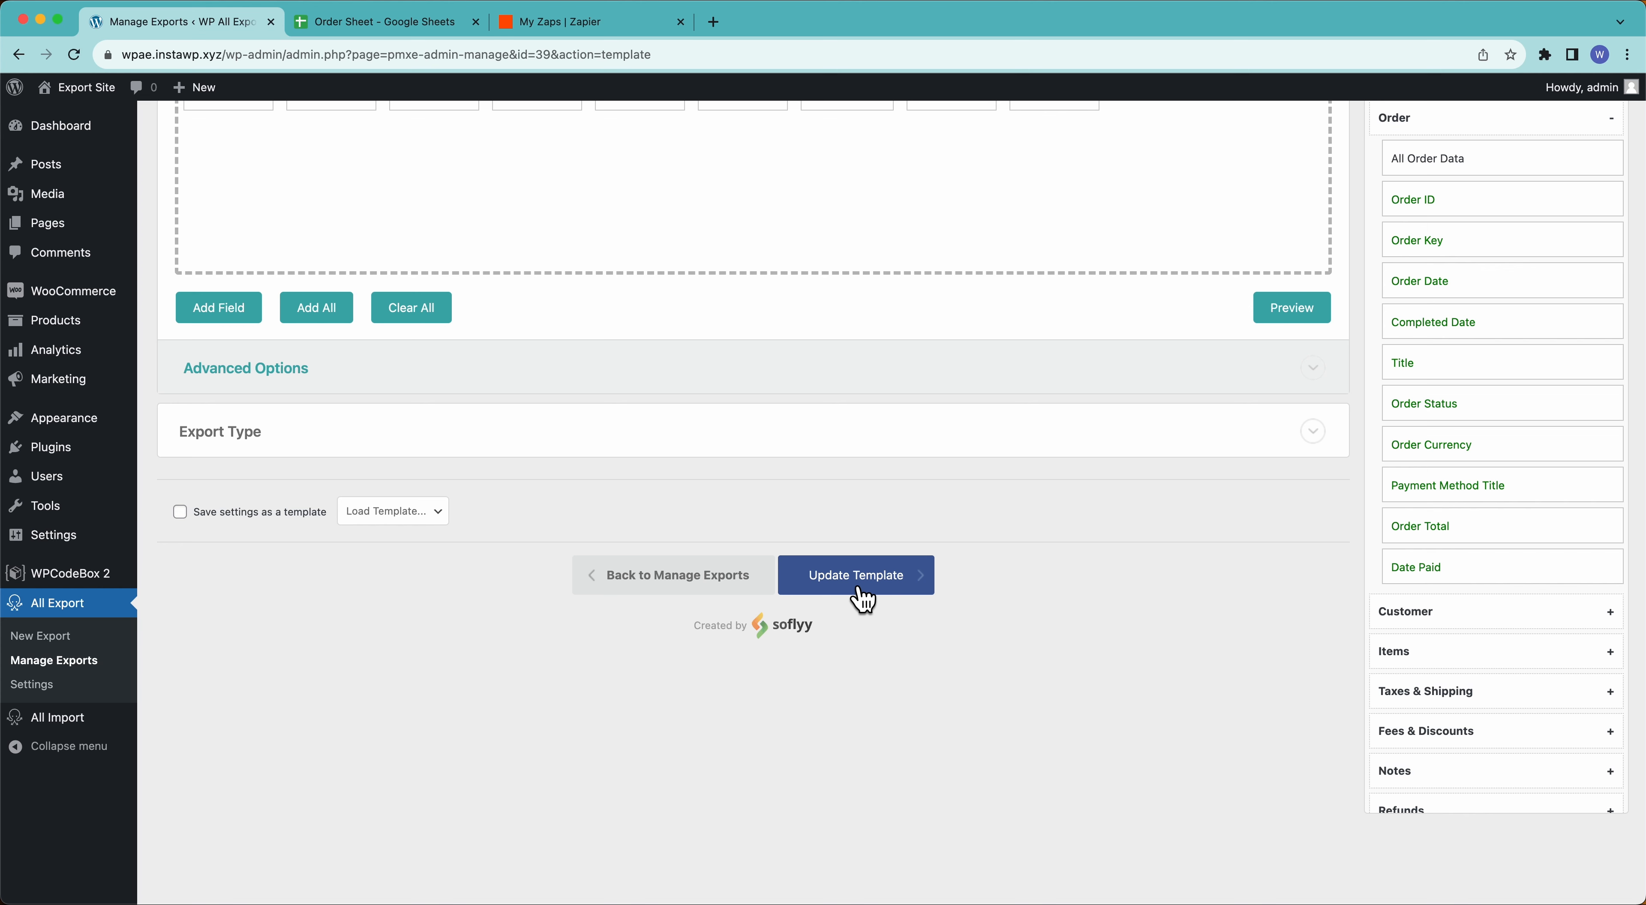
pyautogui.click(862, 598)
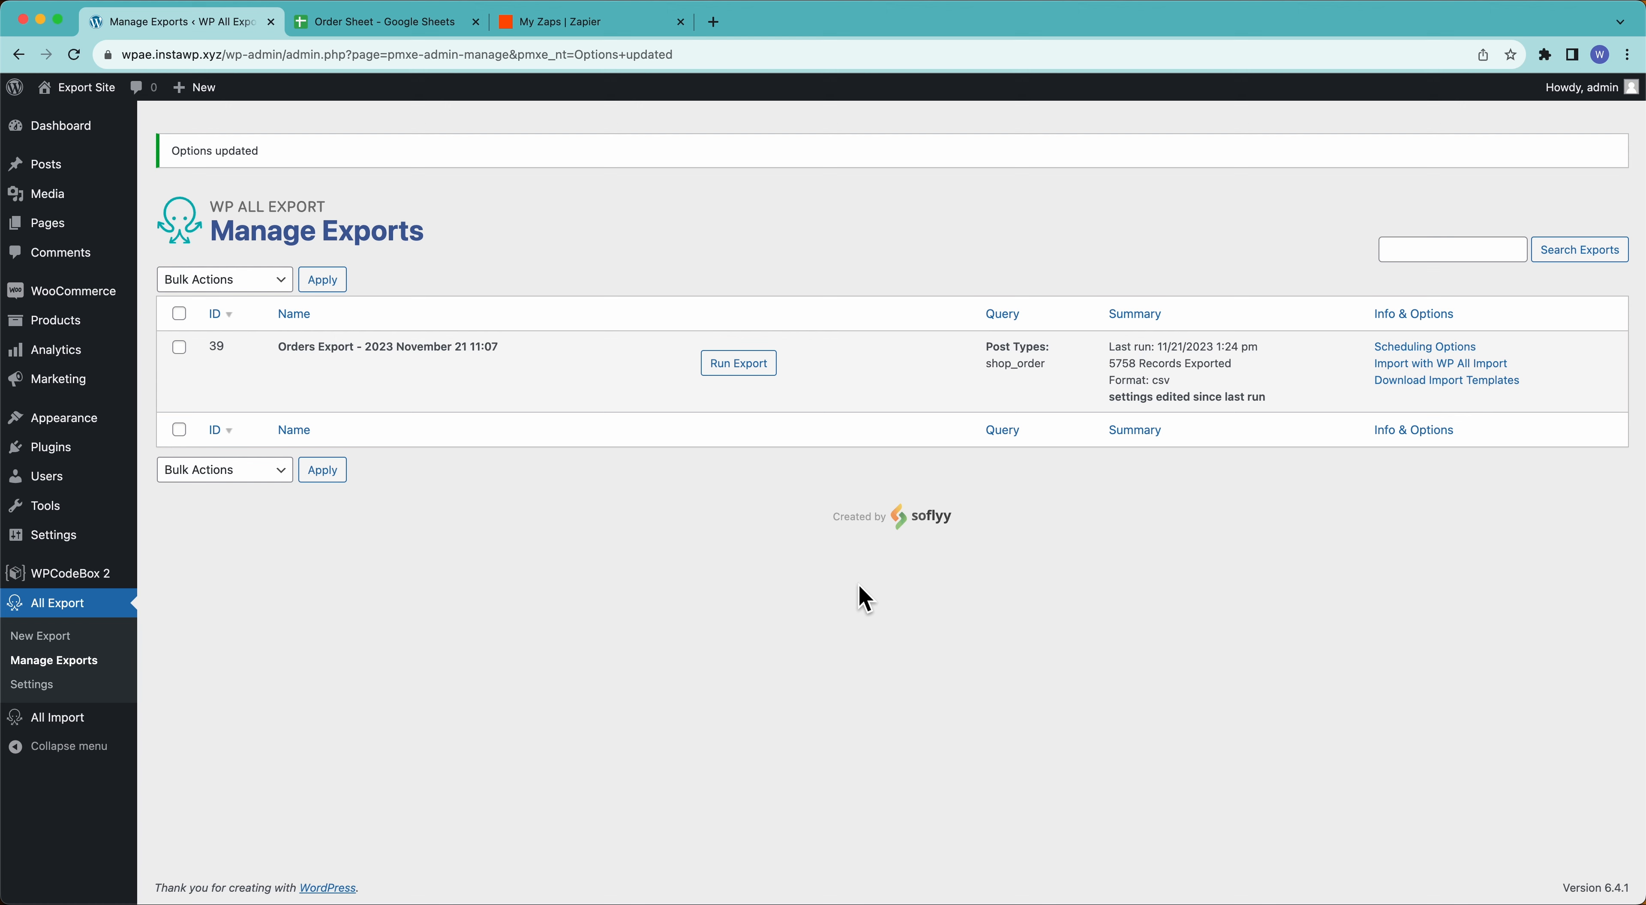
# Check the orders export's summary and the Order Sheet in Google Sheets, and return to Manage Exports.
pyautogui.doubleClick(1118, 363)
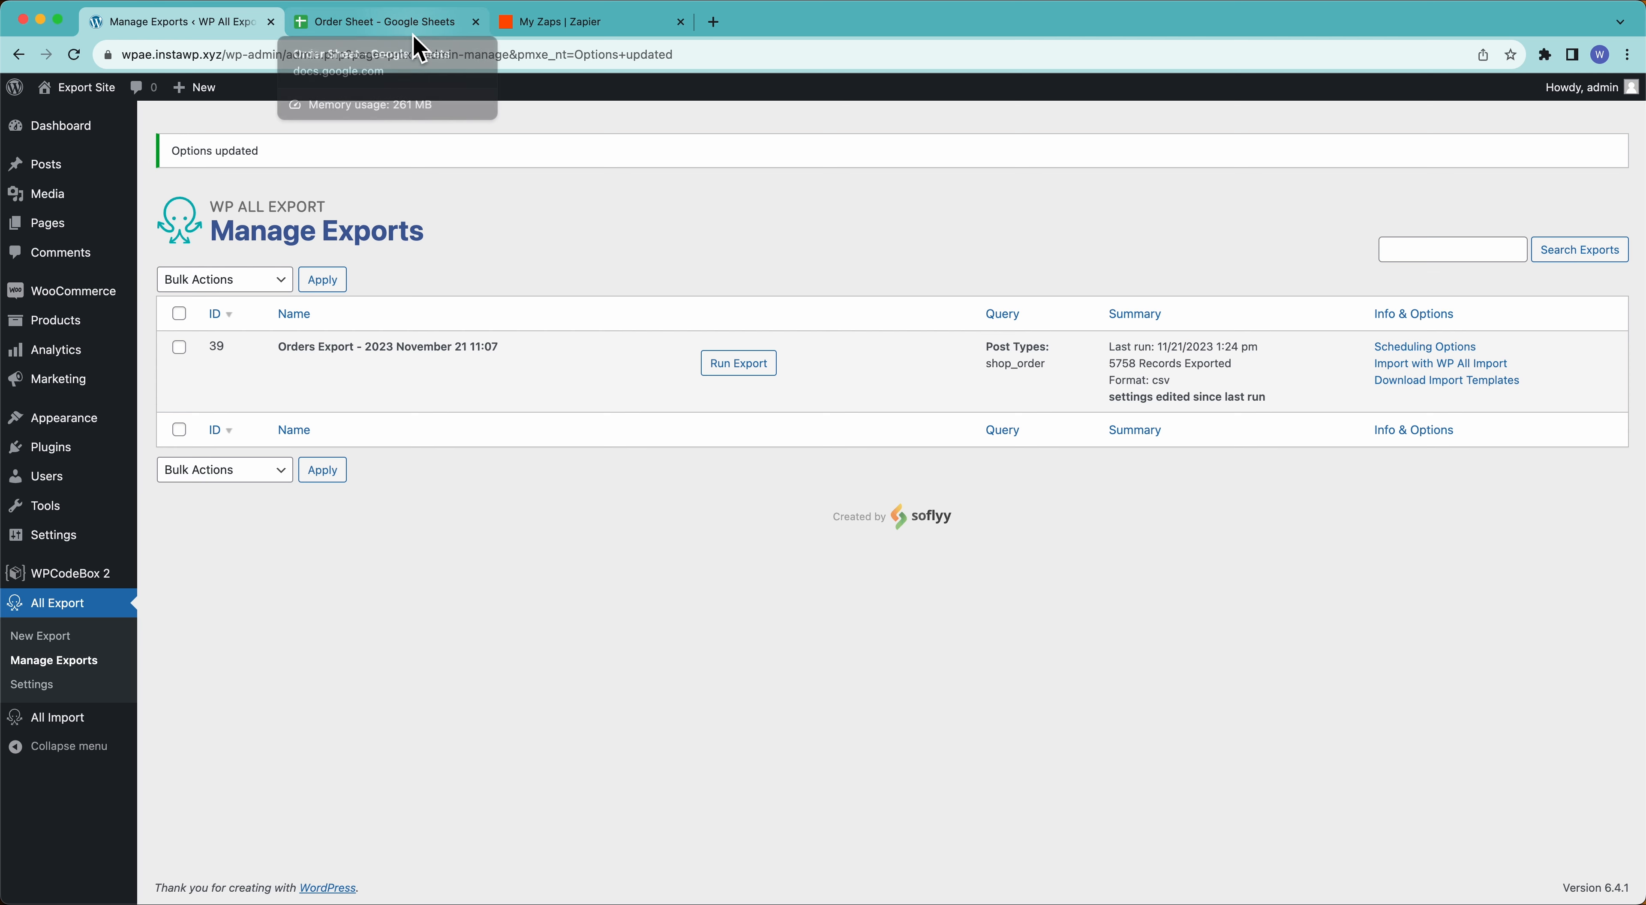
pyautogui.click(383, 22)
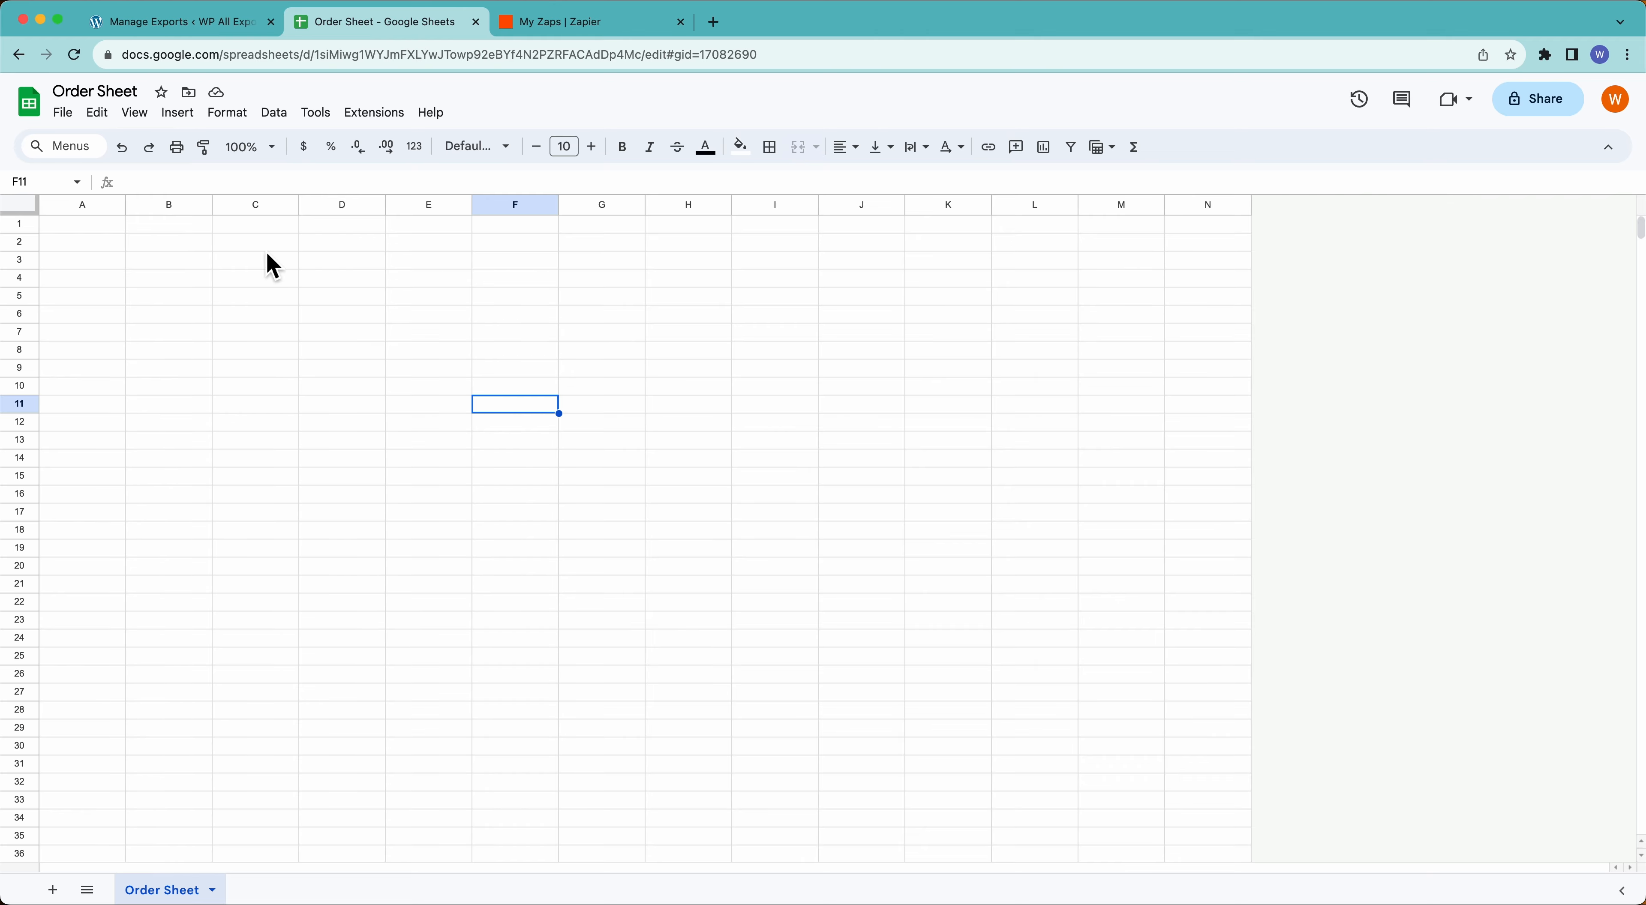
pyautogui.click(209, 24)
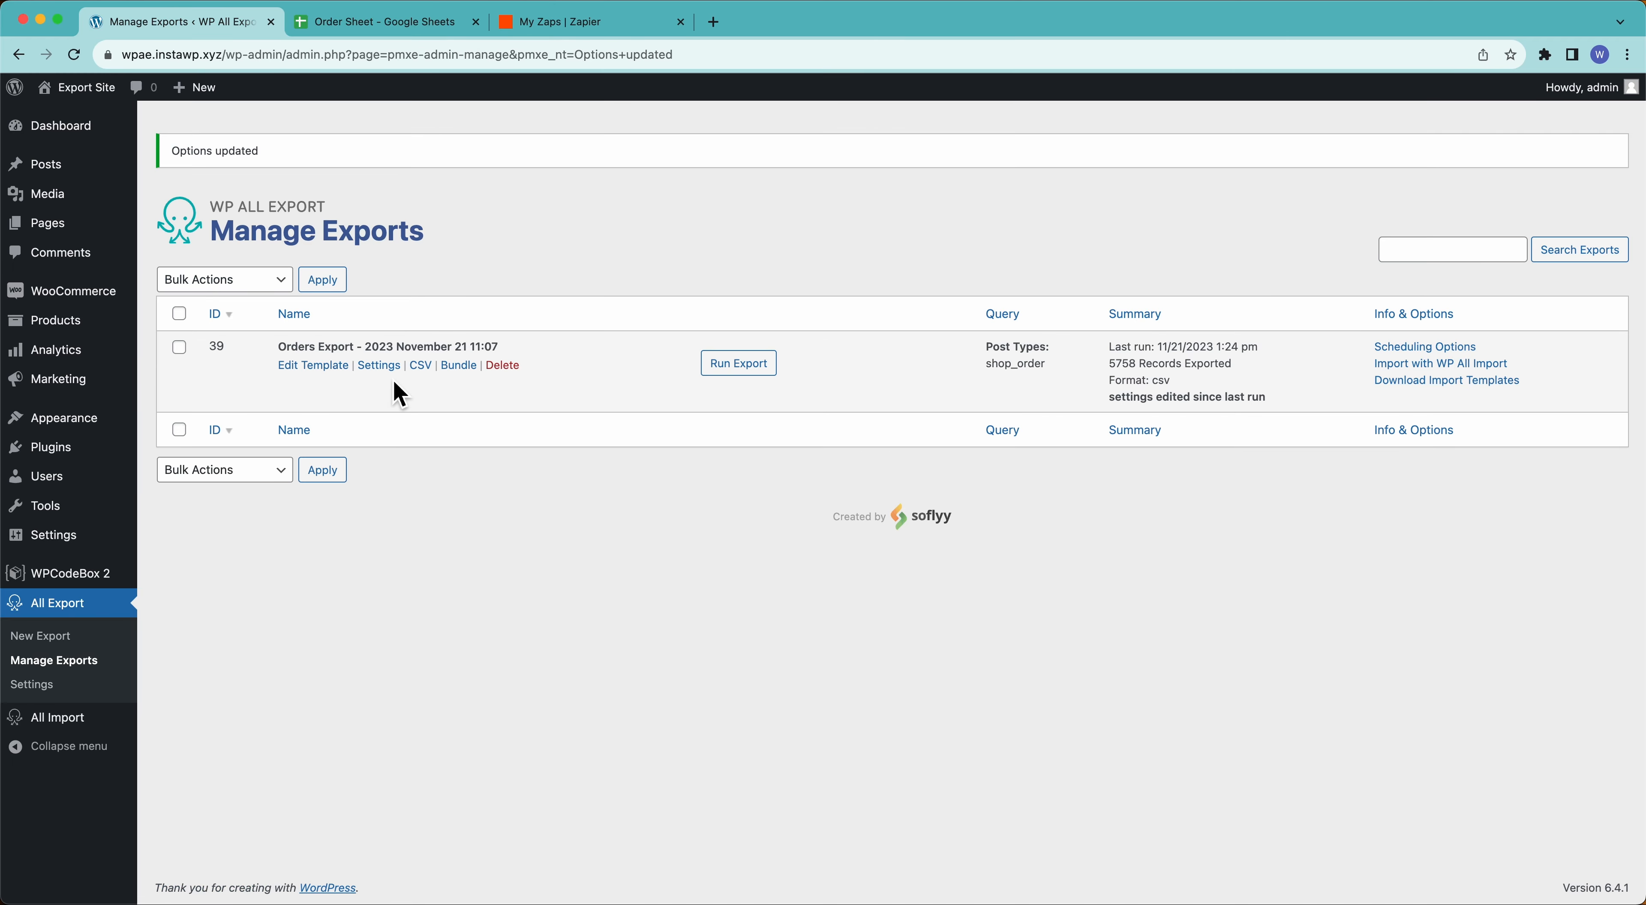
# Switch to Zapier and create a new Zap with WP All Export Pro as the trigger app.
pyautogui.click(560, 29)
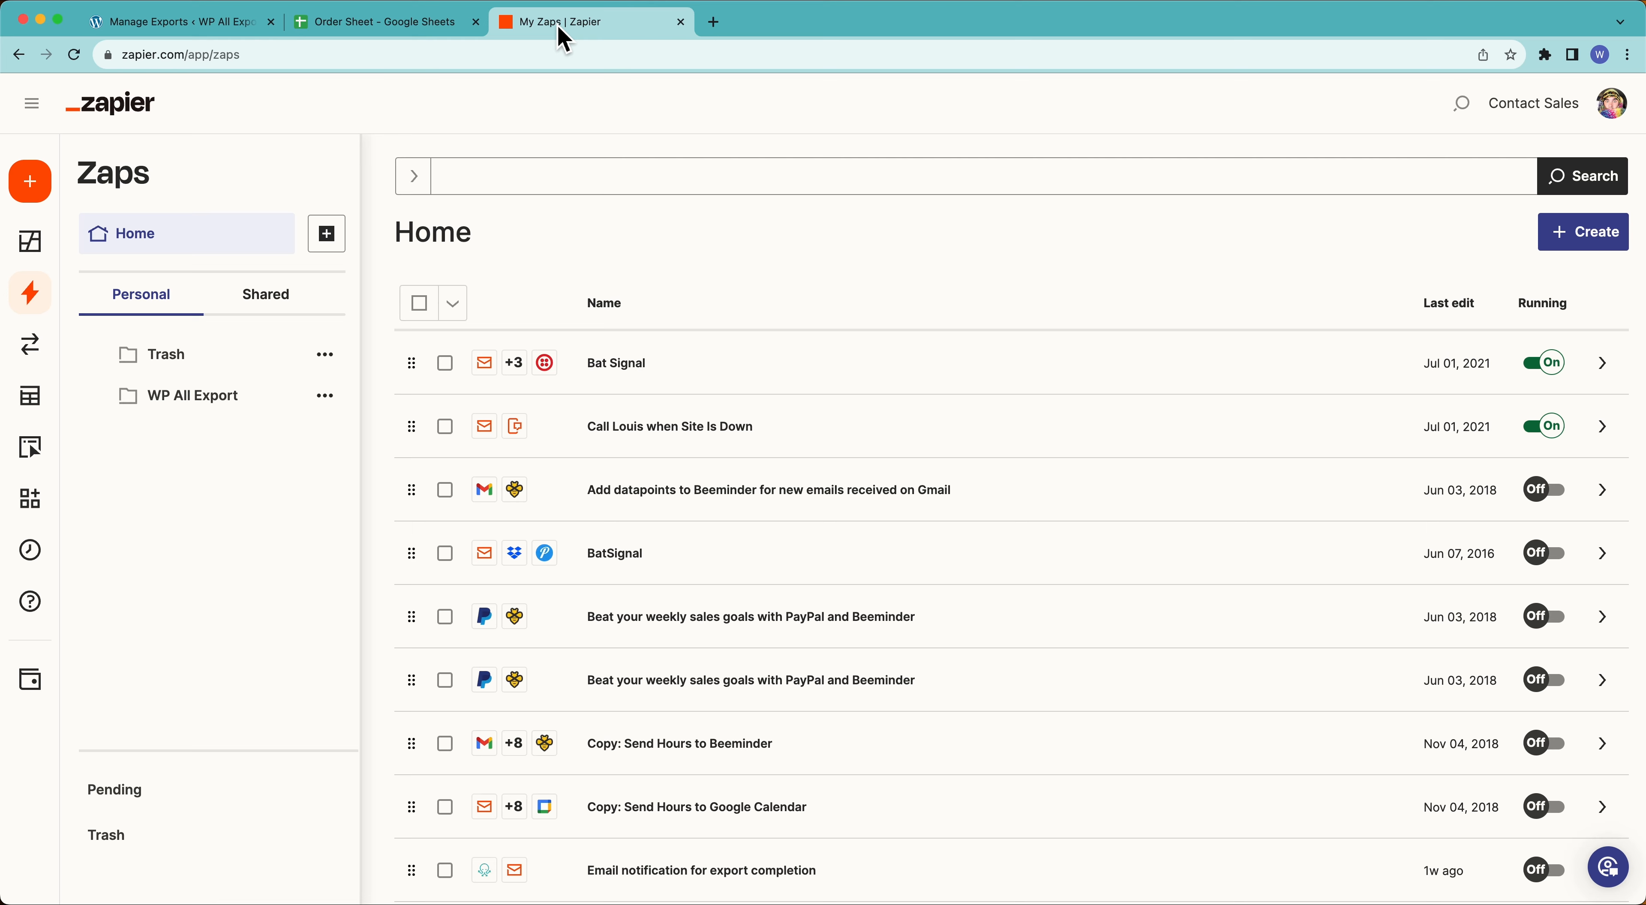
pyautogui.moveTo(36, 201)
pyautogui.click(98, 192)
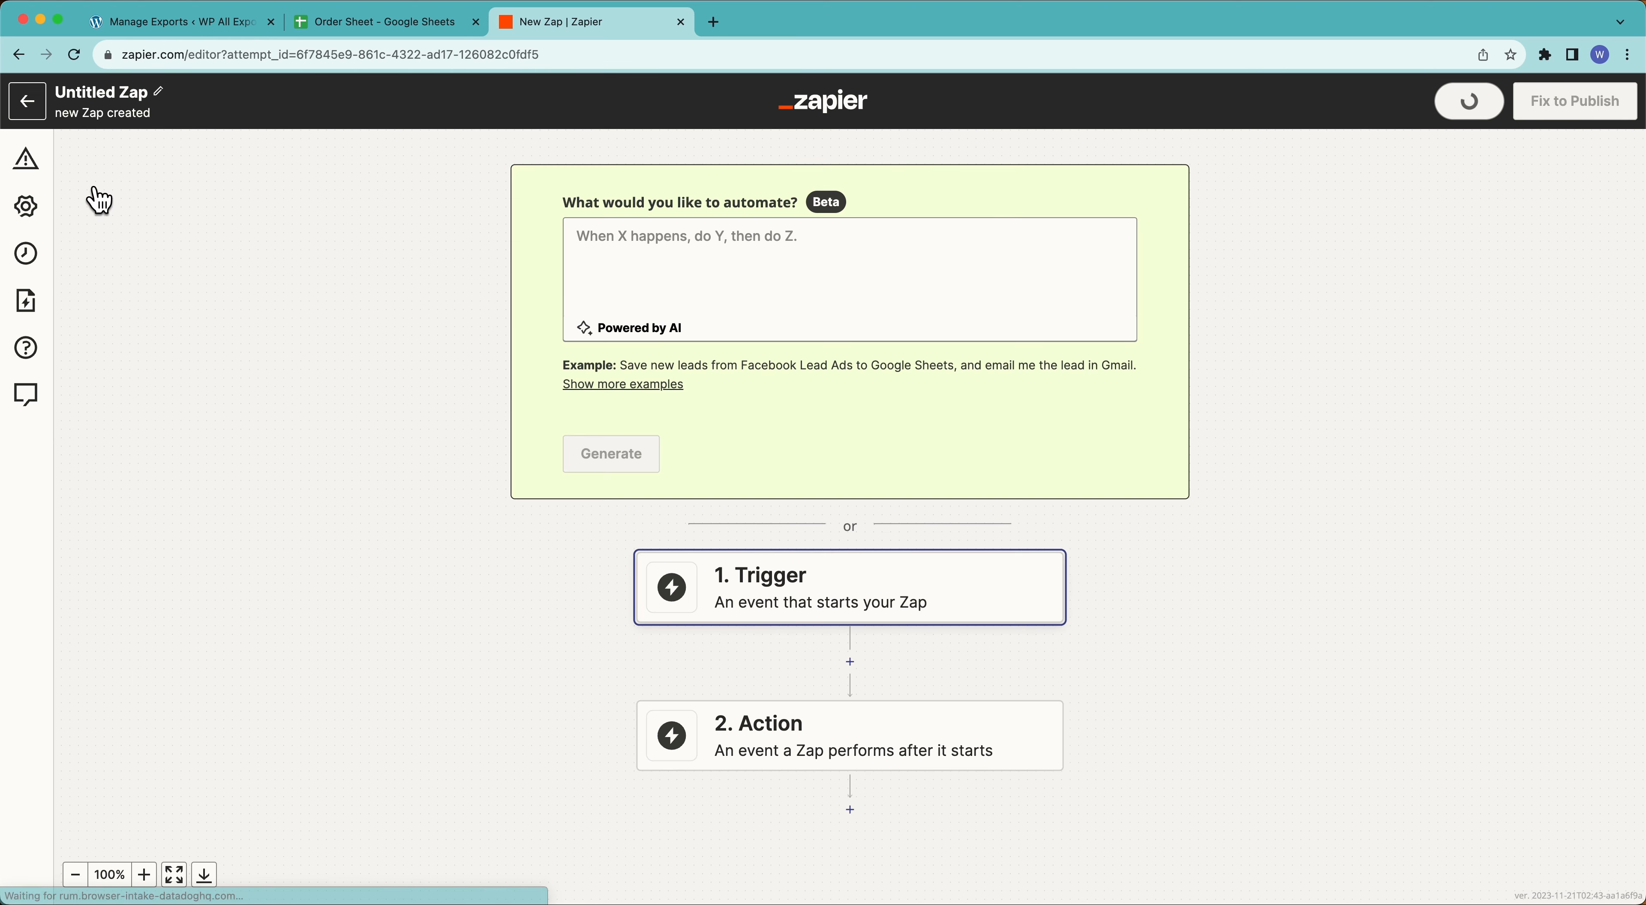
pyautogui.click(841, 607)
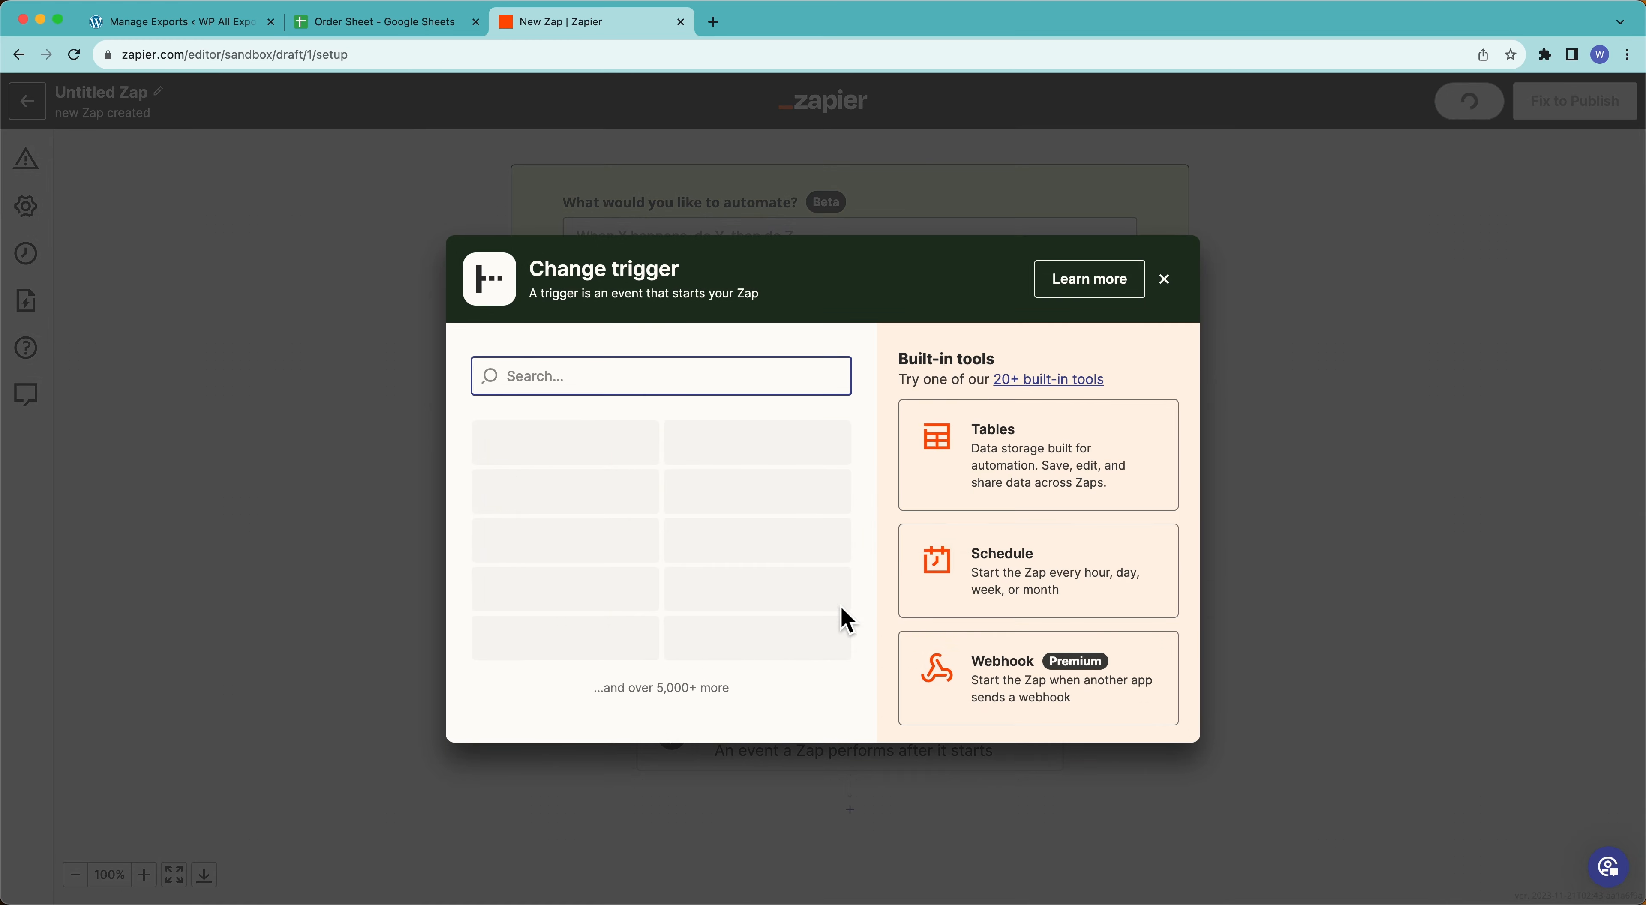
pyautogui.write('WP All Export')
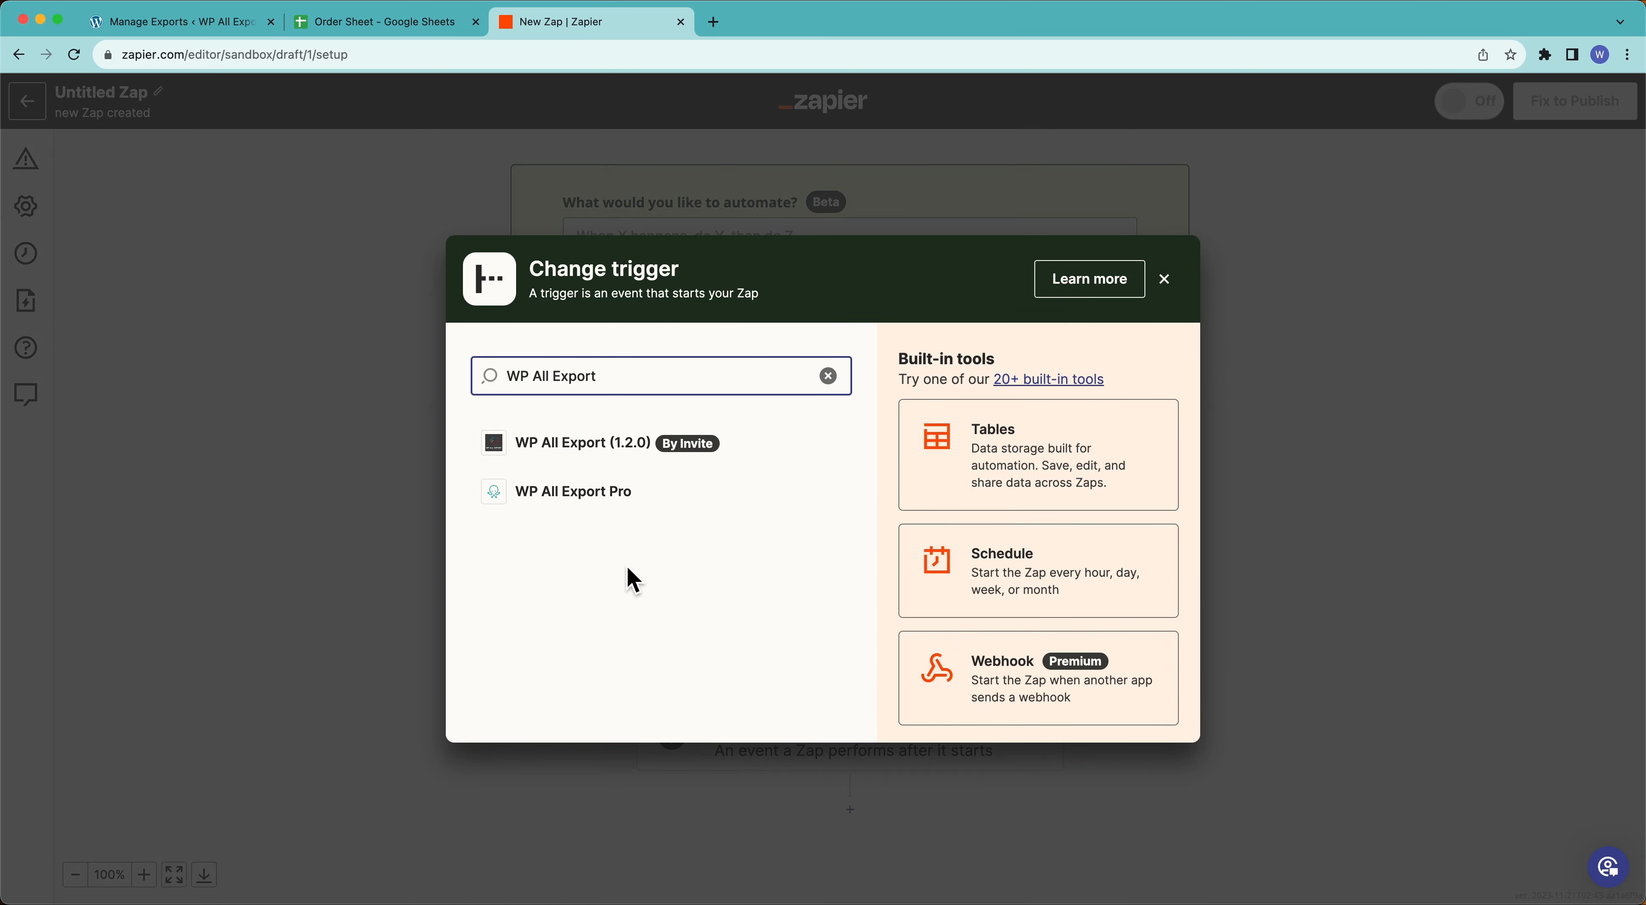
pyautogui.click(583, 500)
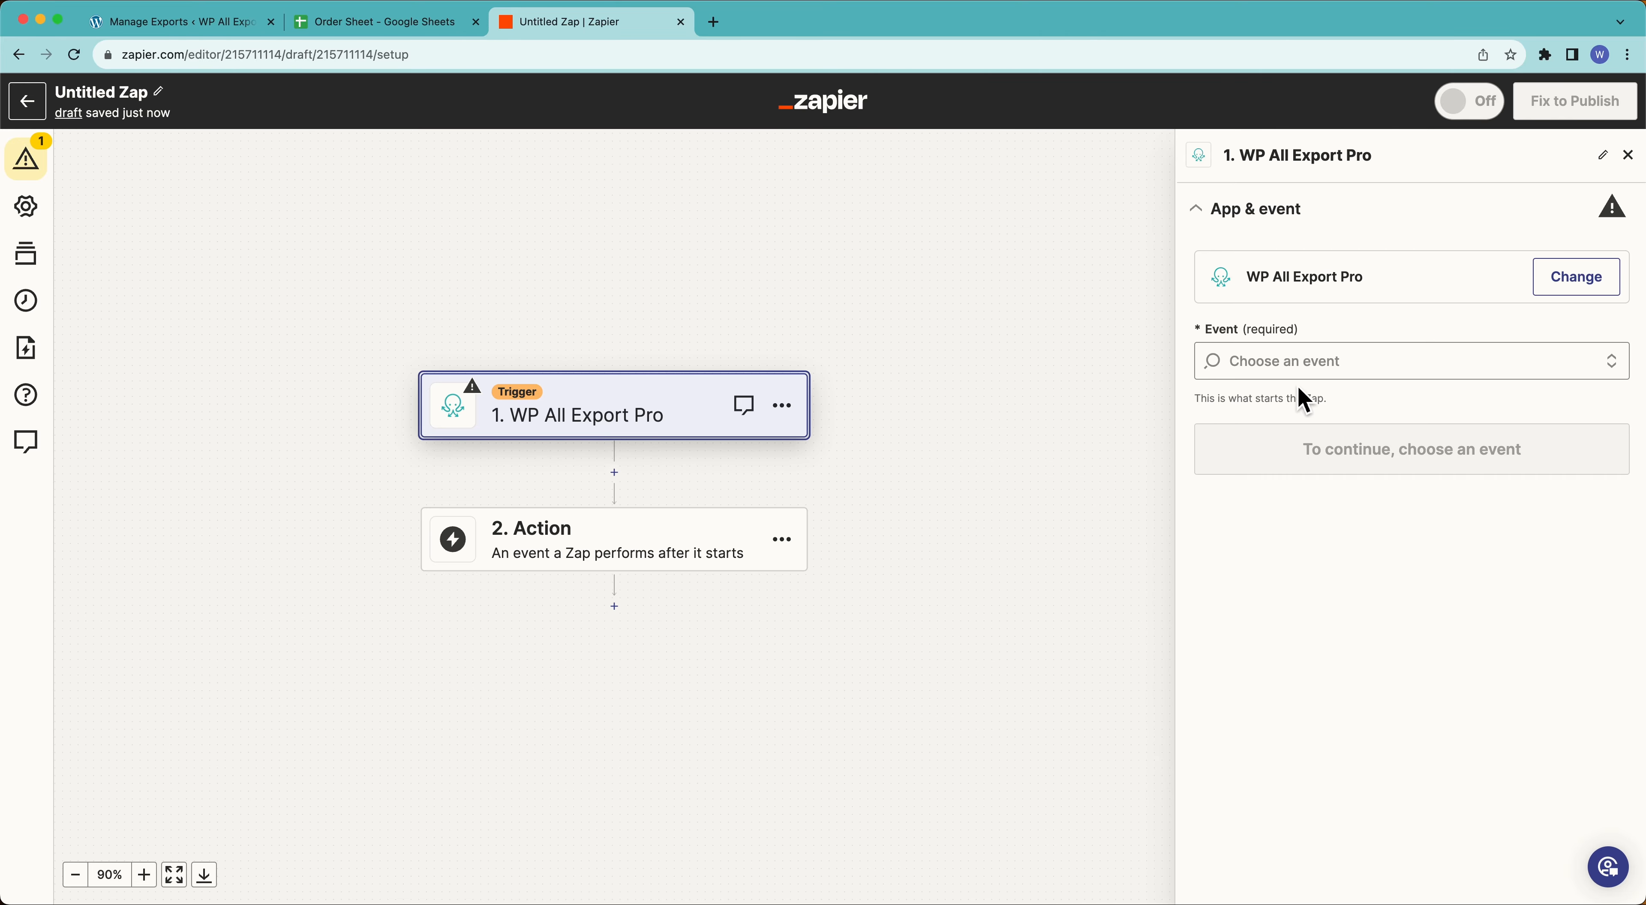
# Set the trigger event to New Export File and continue to the account settings.
pyautogui.click(1302, 372)
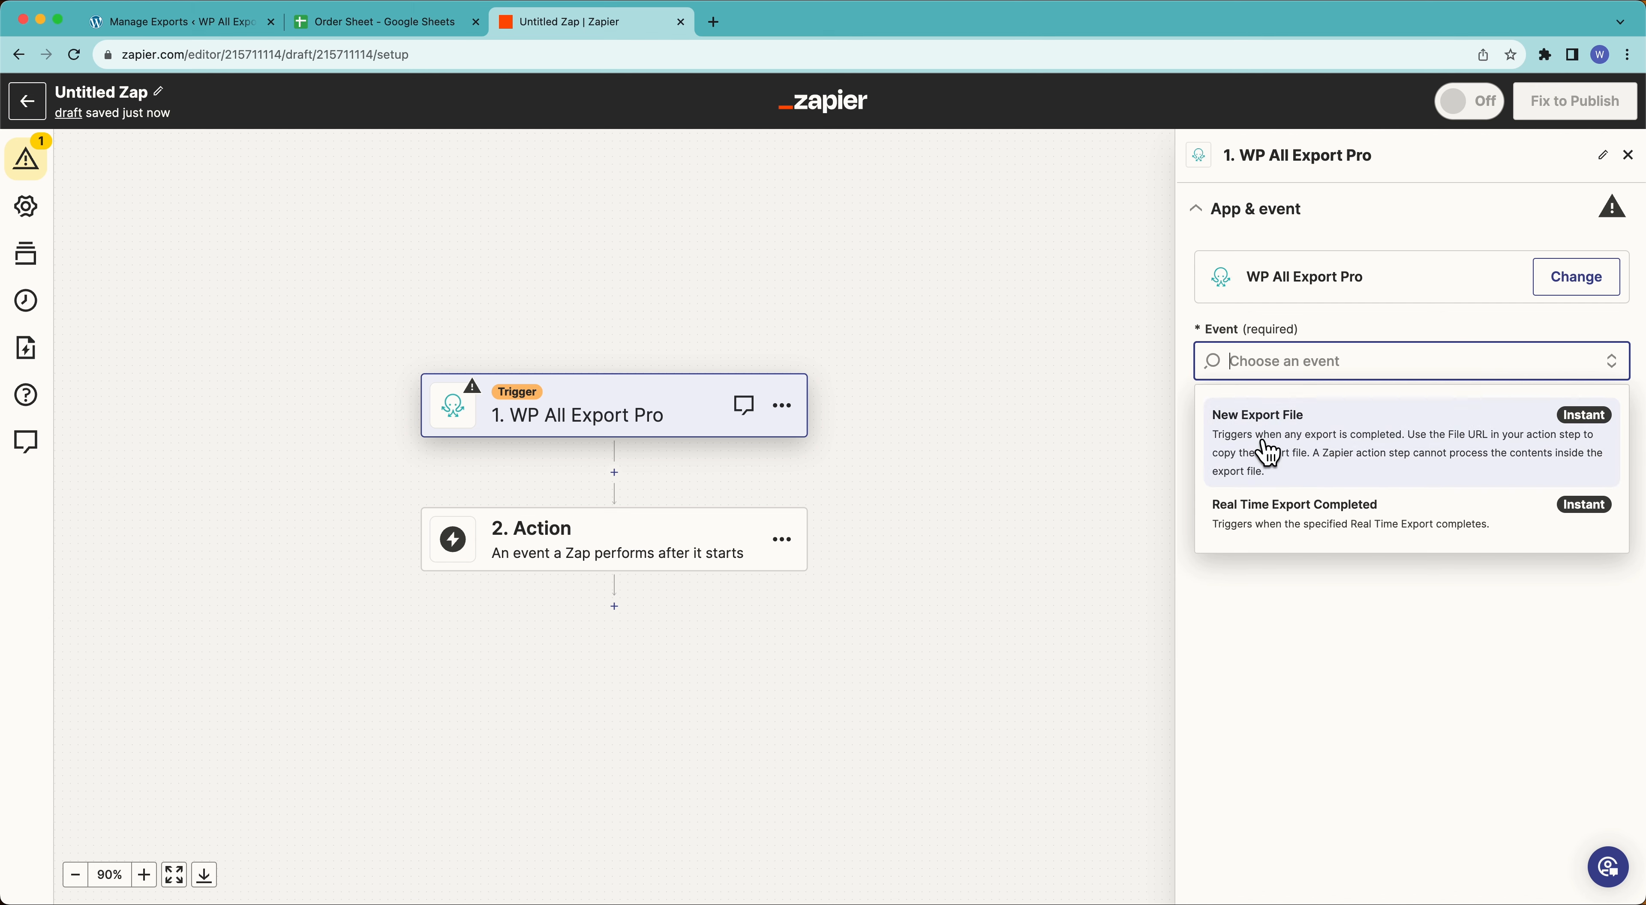
pyautogui.click(1403, 439)
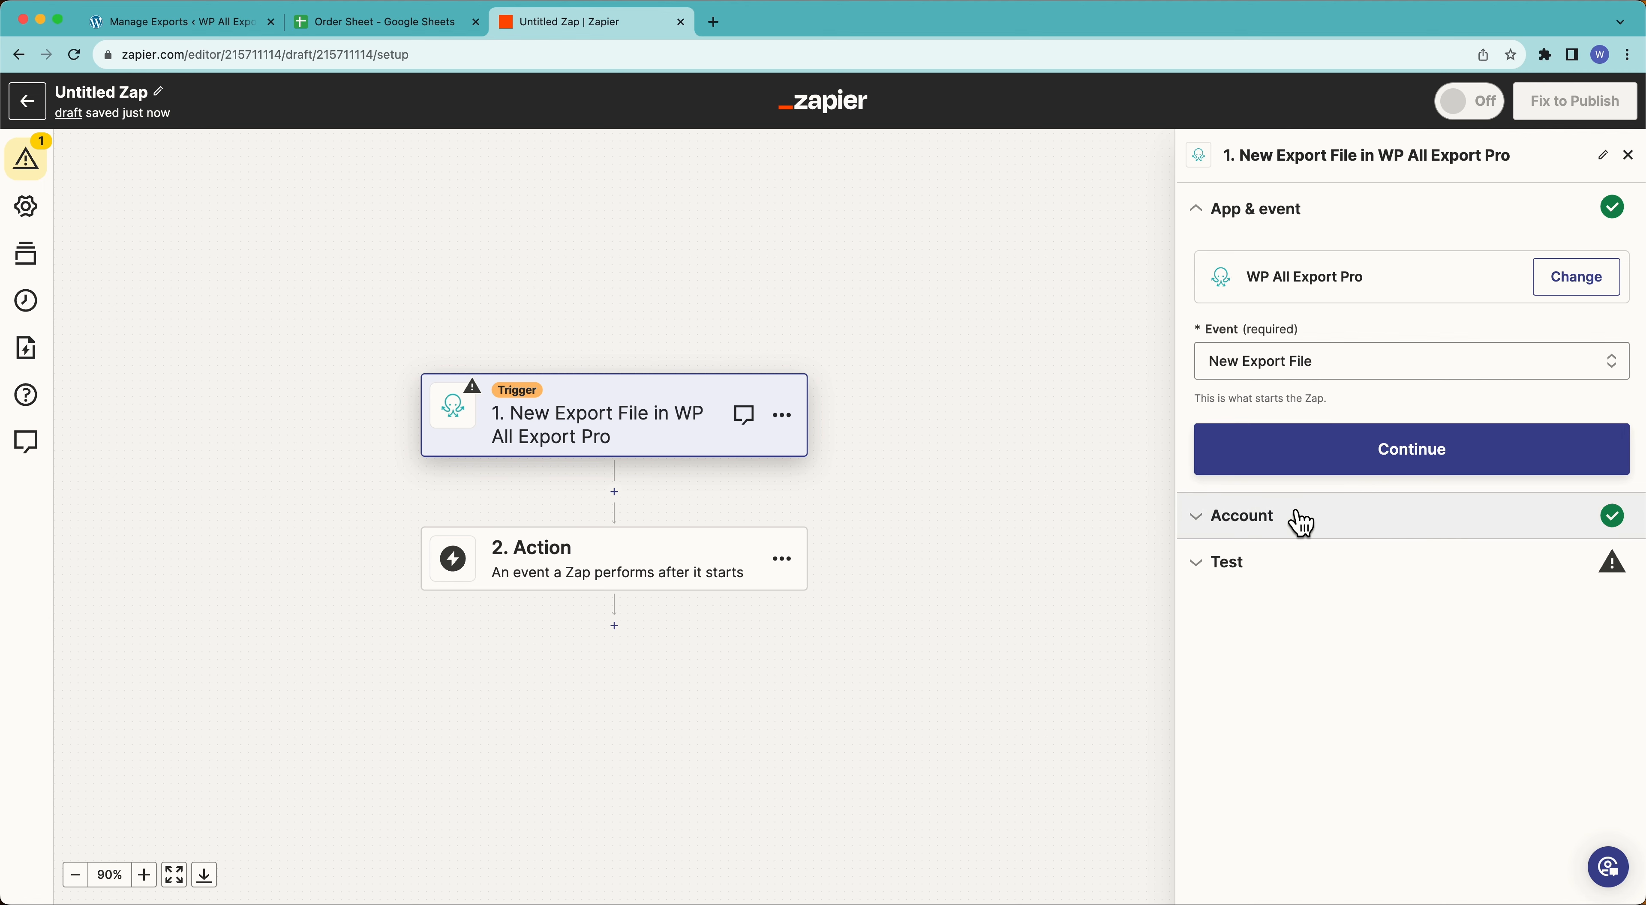
pyautogui.click(1300, 470)
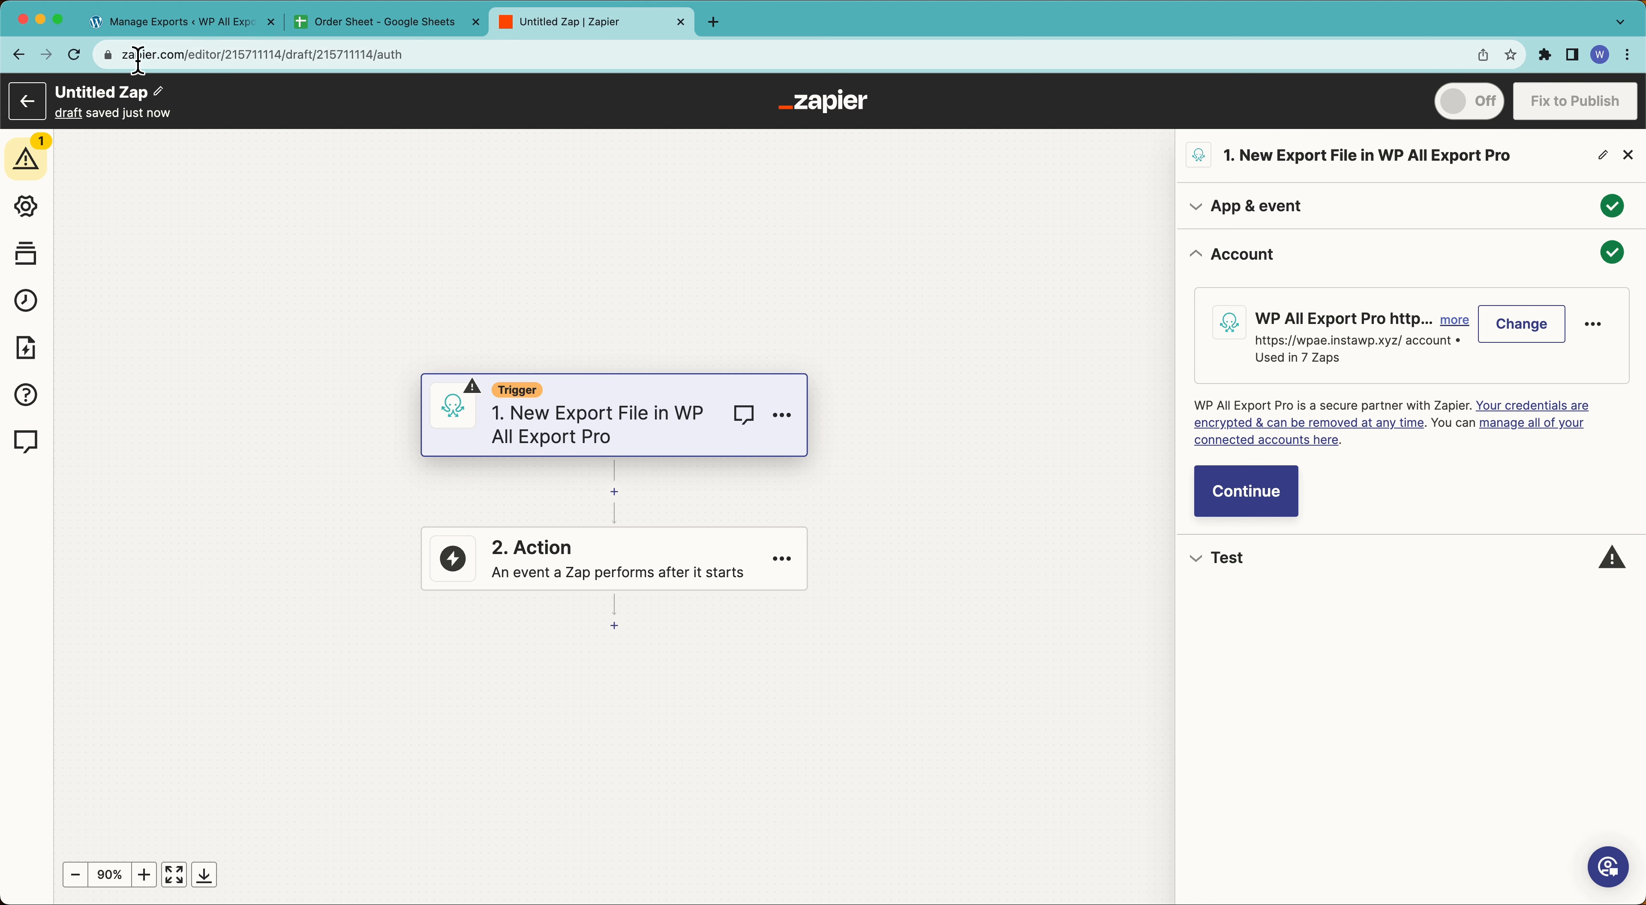
# Locate the Zapier integration API key in the WP All Export settings, and return to the Zap editor.
pyautogui.click(149, 32)
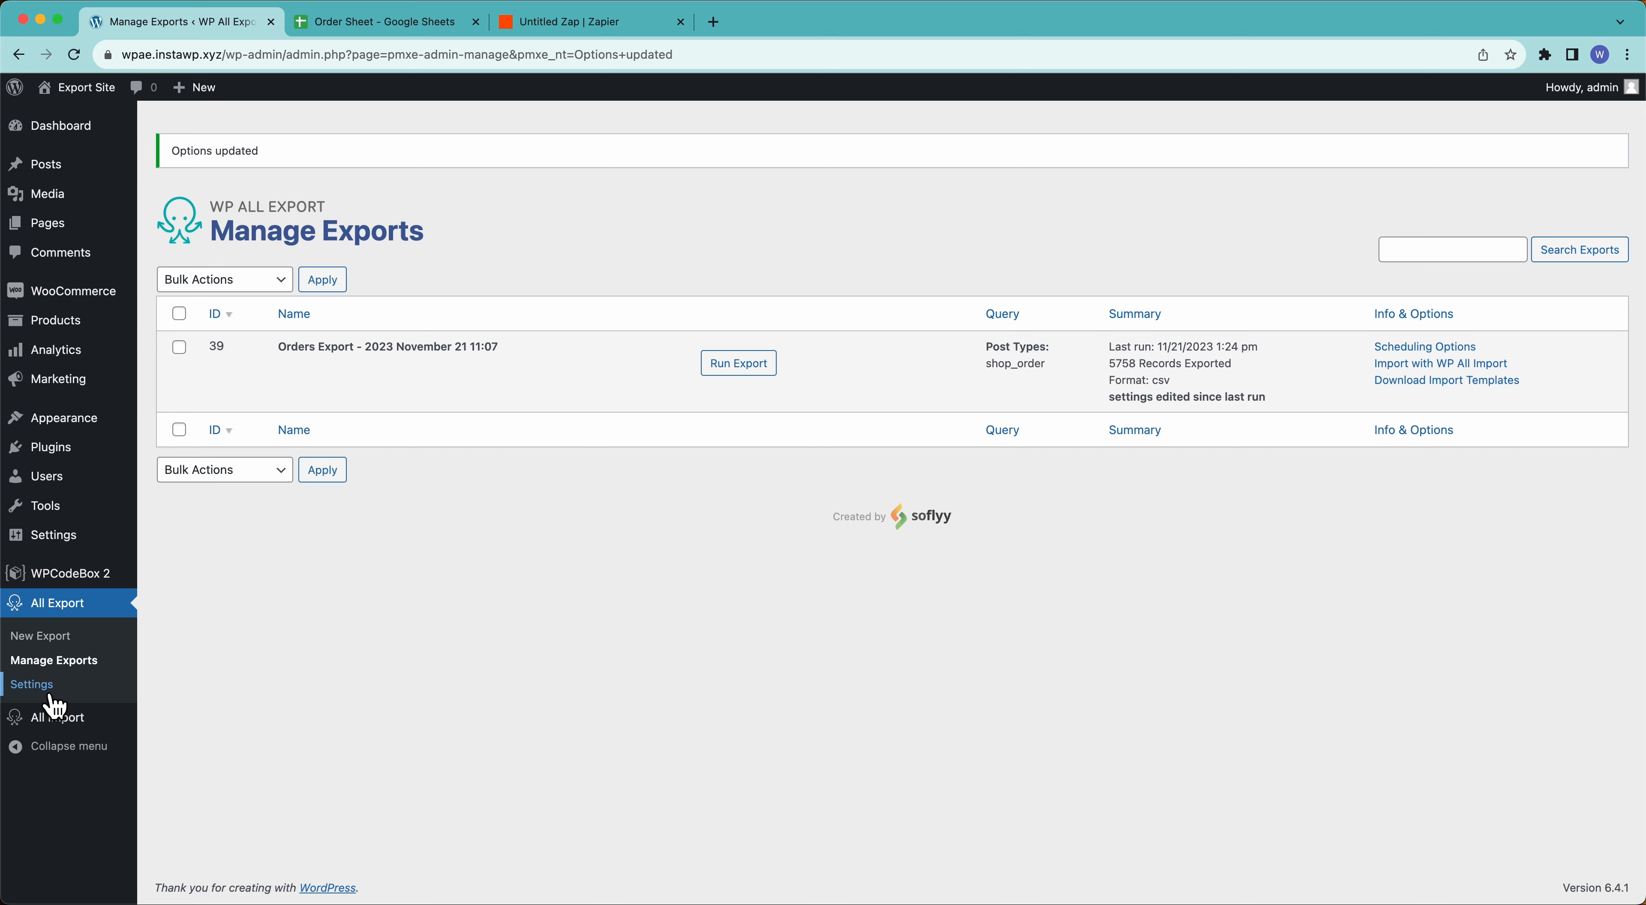
pyautogui.keyDown('super'); pyautogui.click(33, 684); pyautogui.keyUp('super')
pyautogui.click(348, 25)
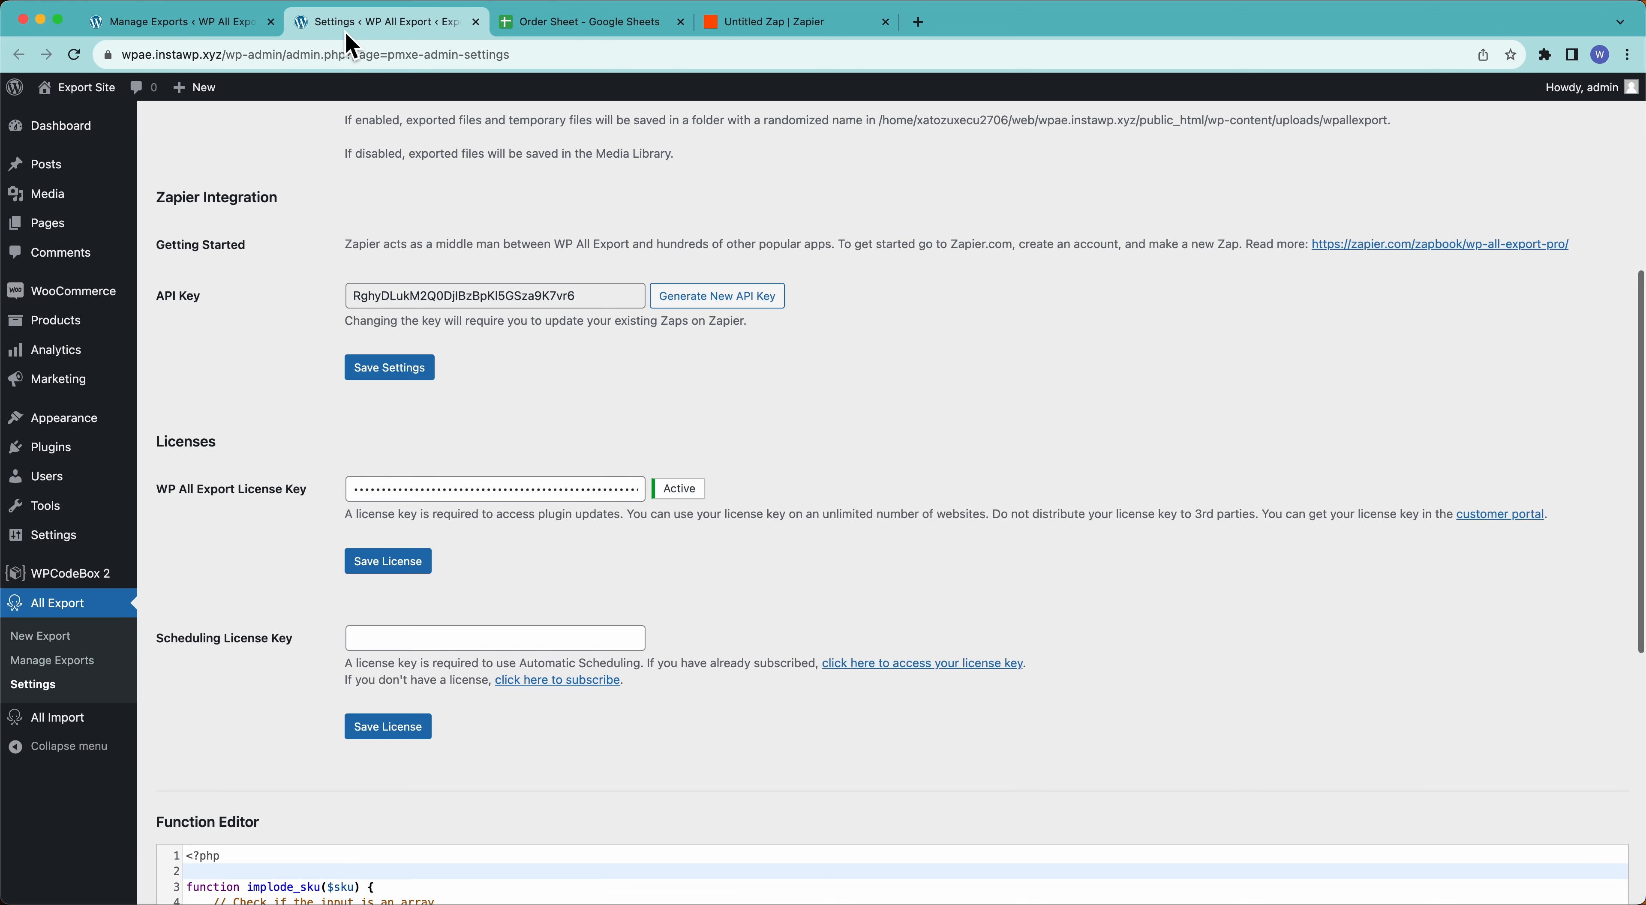
pyautogui.doubleClick(420, 298)
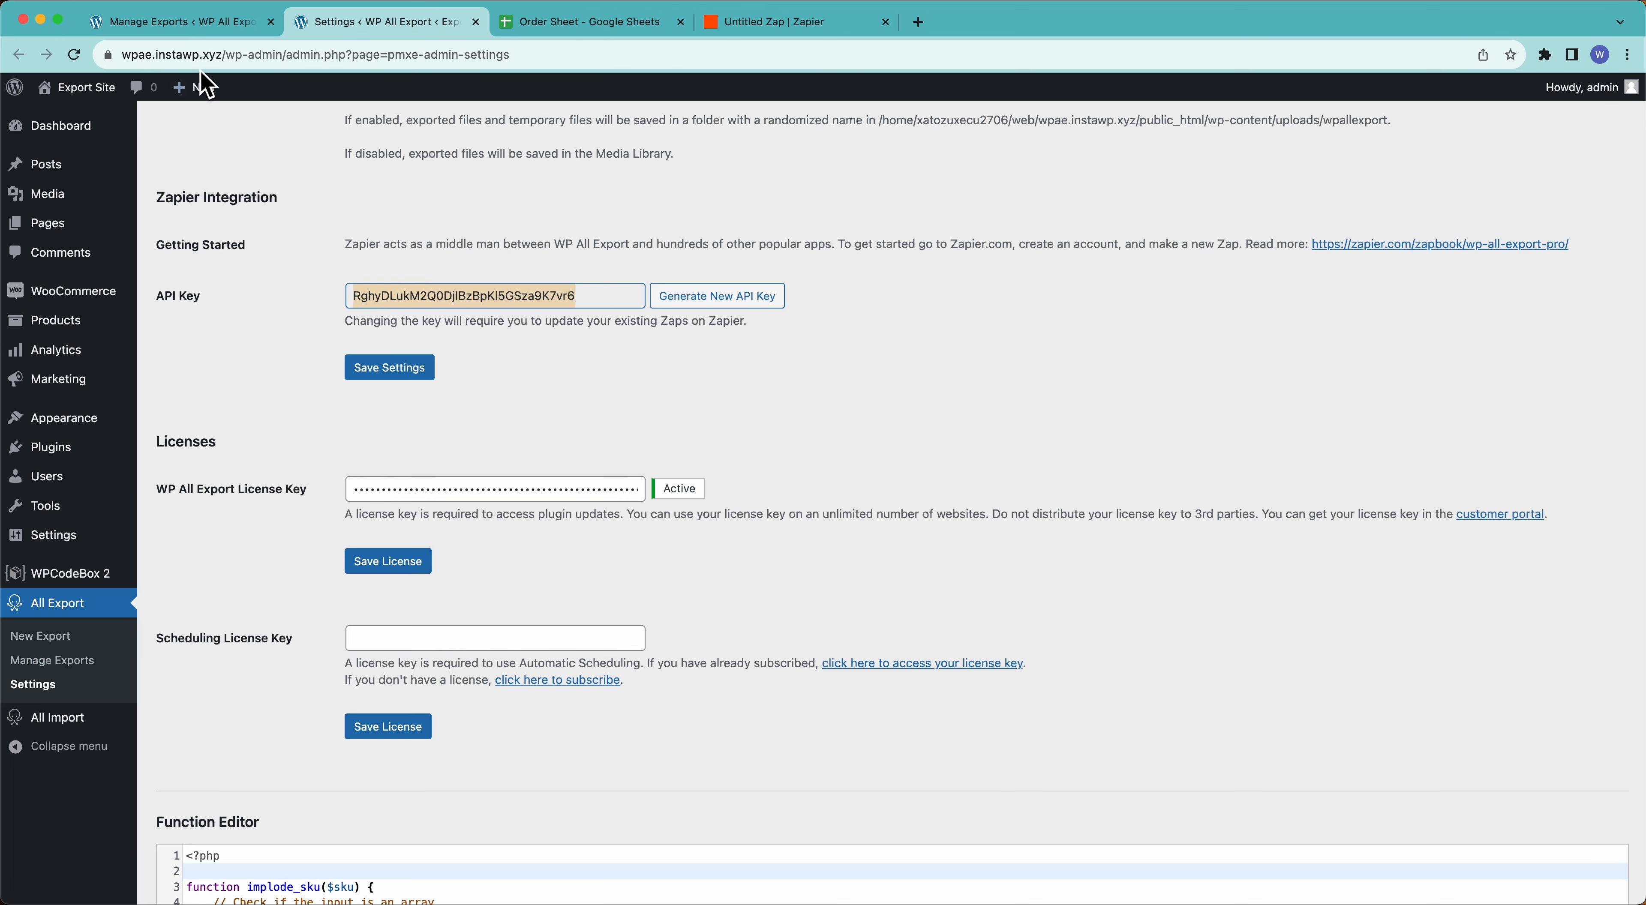
pyautogui.click(810, 23)
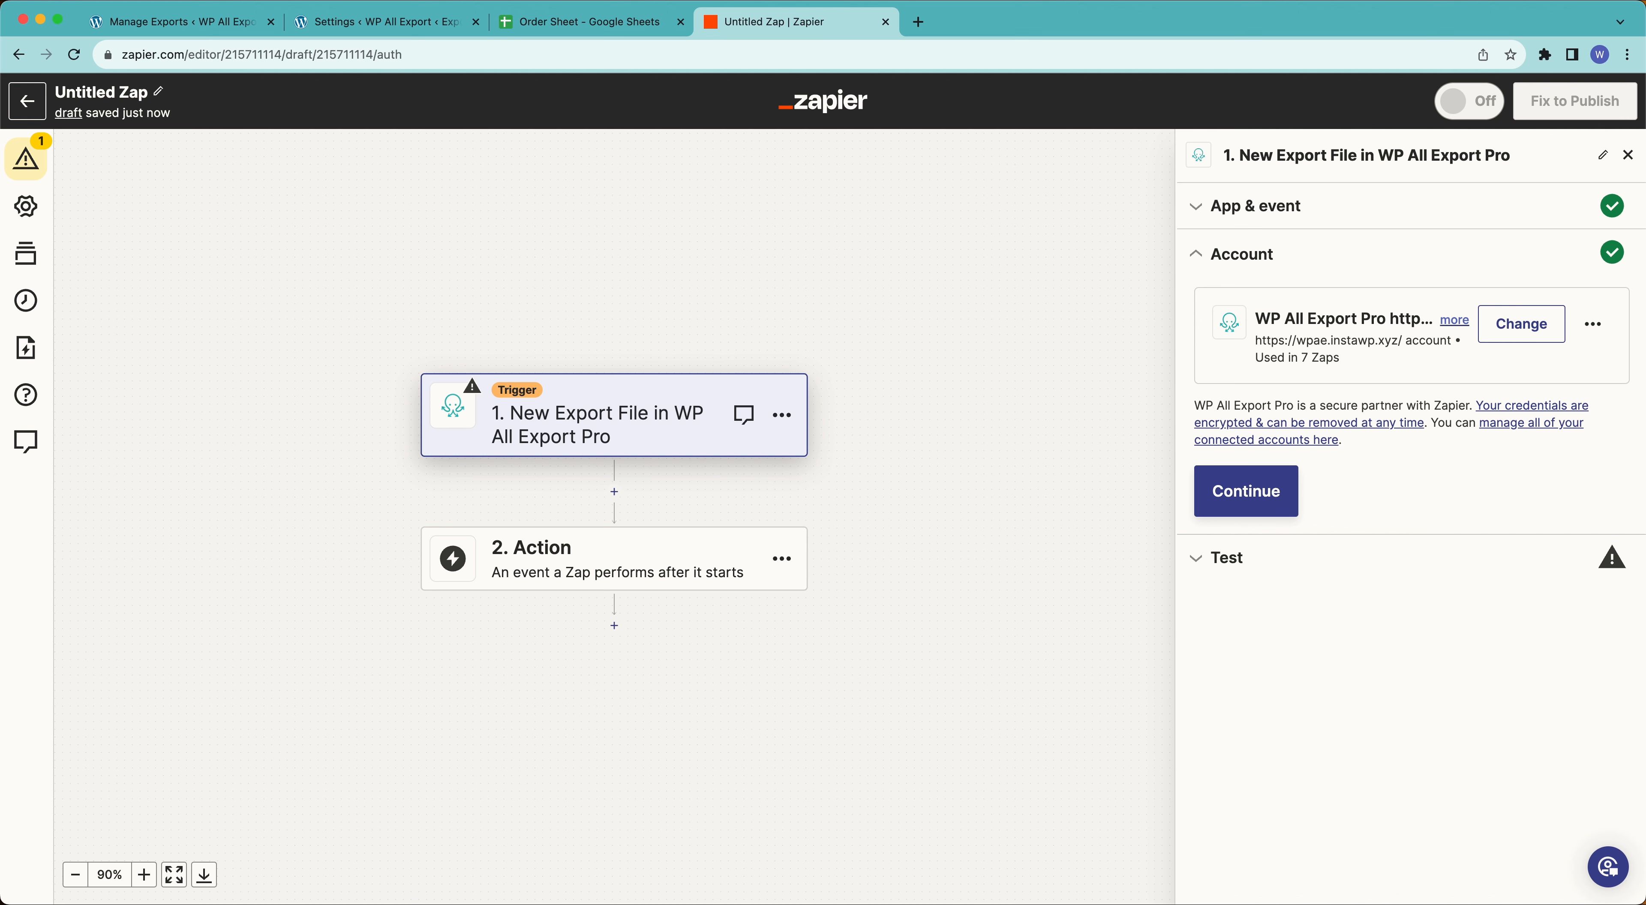
# Continue with the connected WP All Export Pro account, test the trigger and examine the fields of the export record.
pyautogui.click(1245, 491)
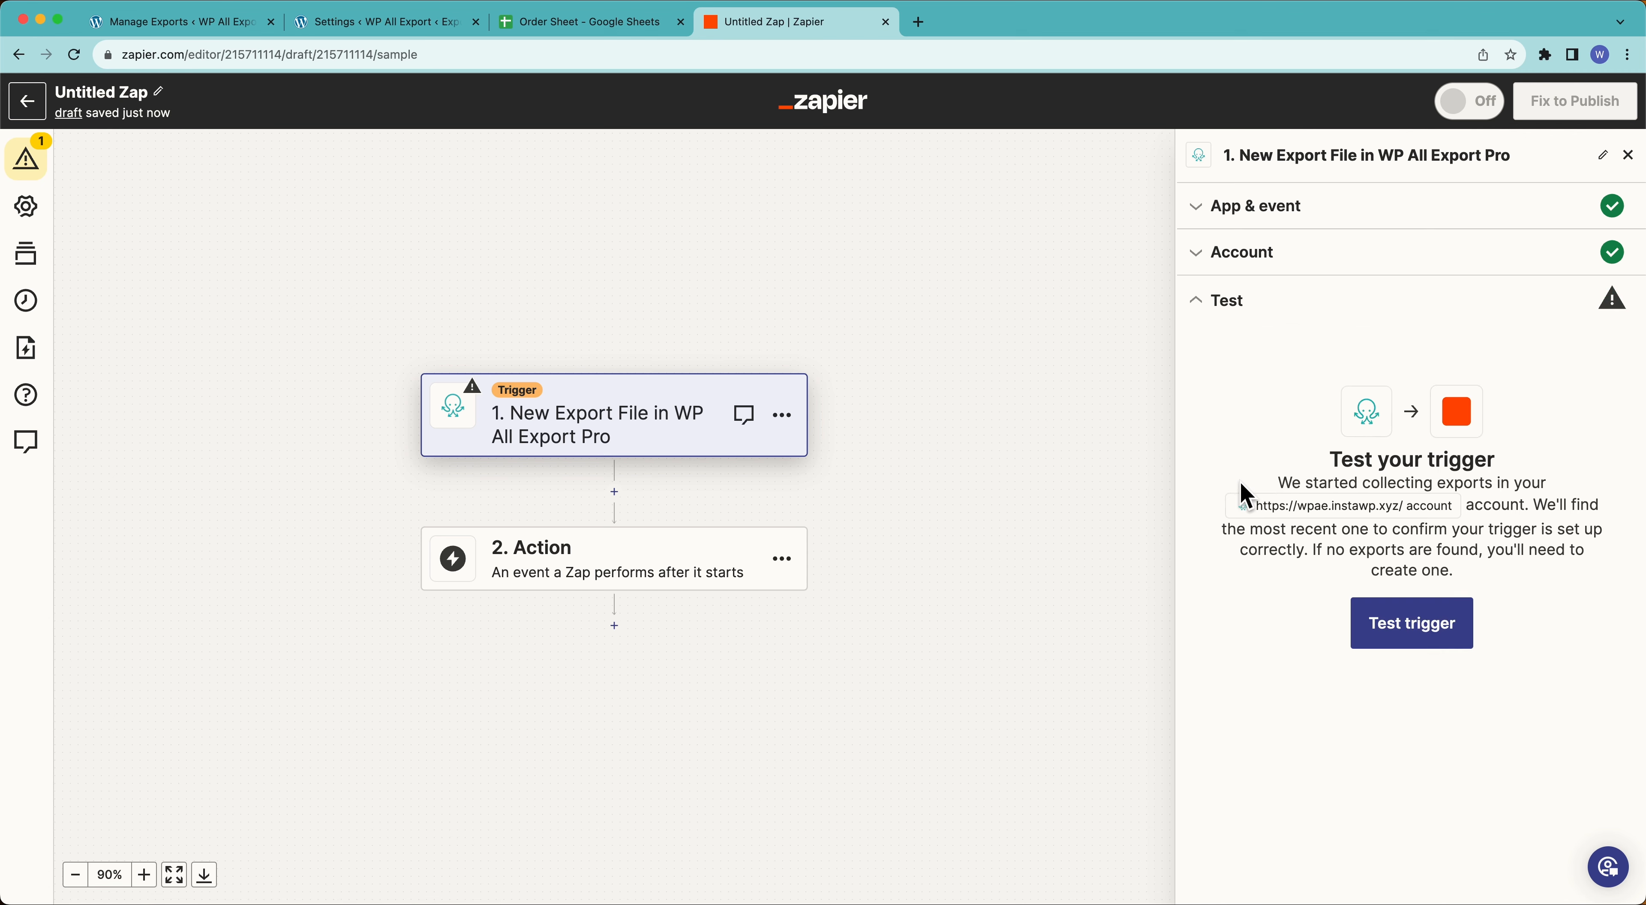
pyautogui.click(1423, 641)
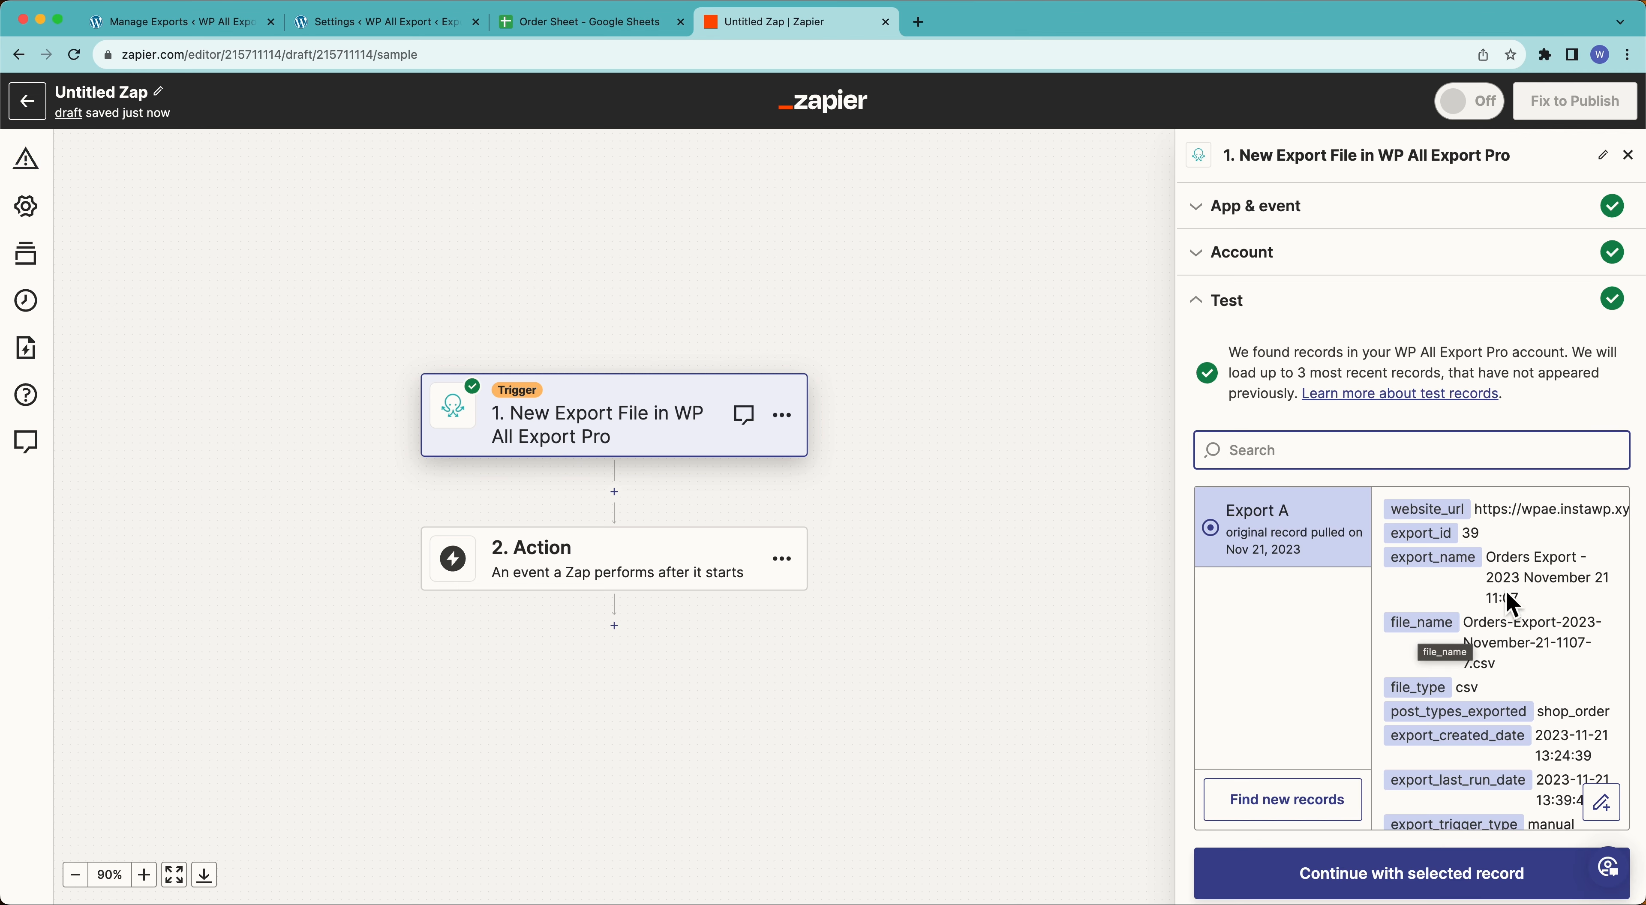
pyautogui.scroll(-5, 1471, 665)
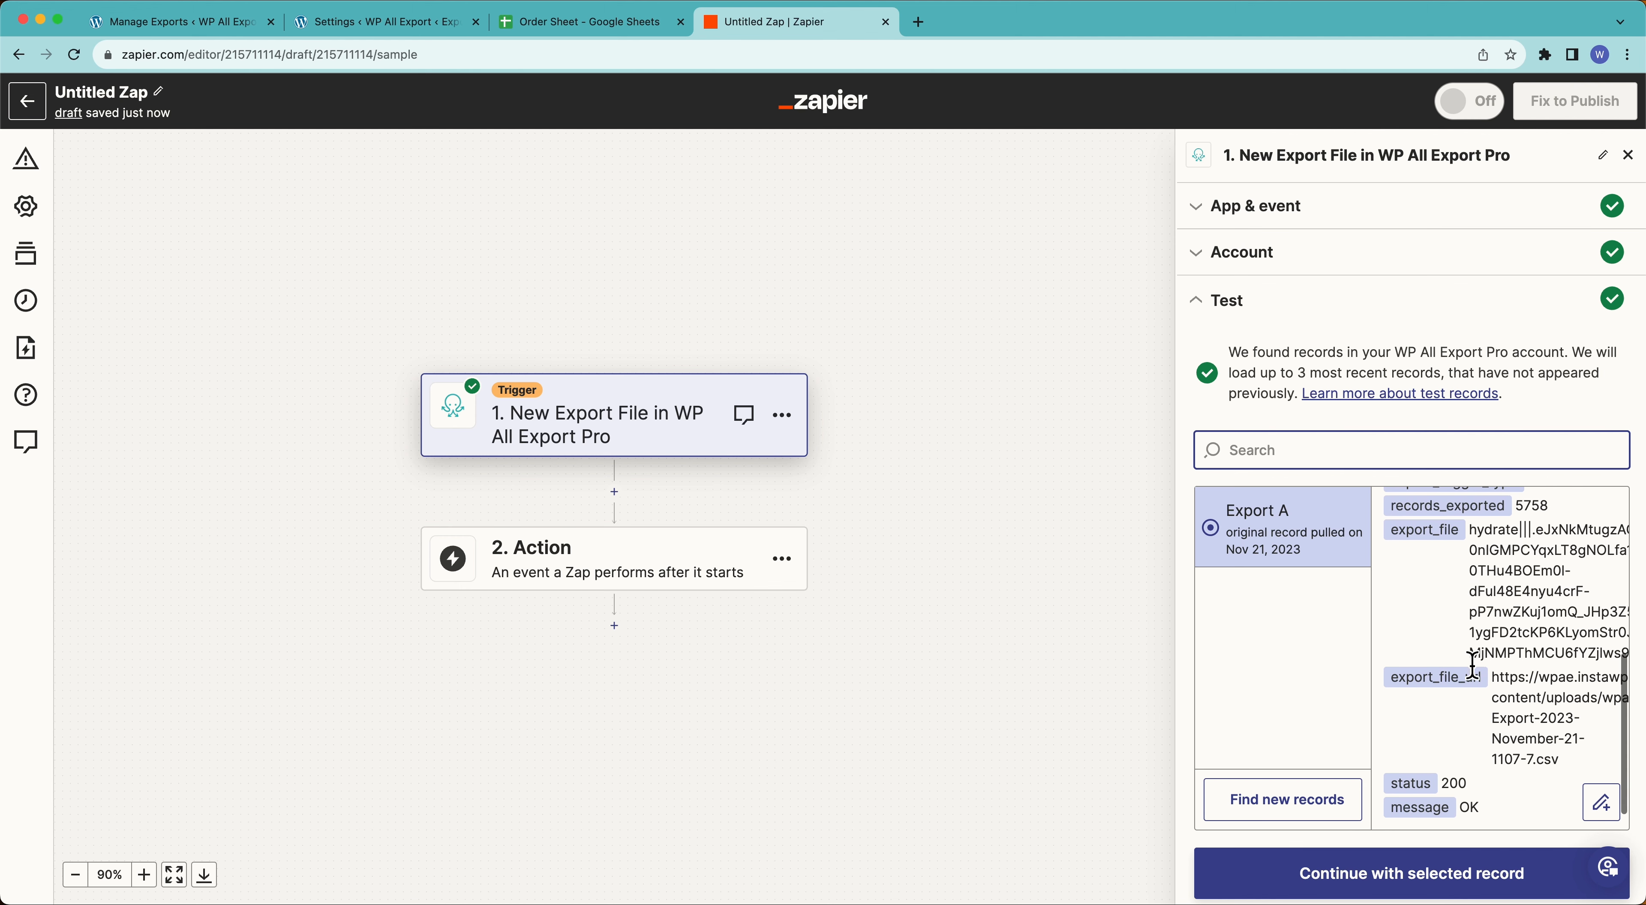
pyautogui.scroll(2, 1507, 626)
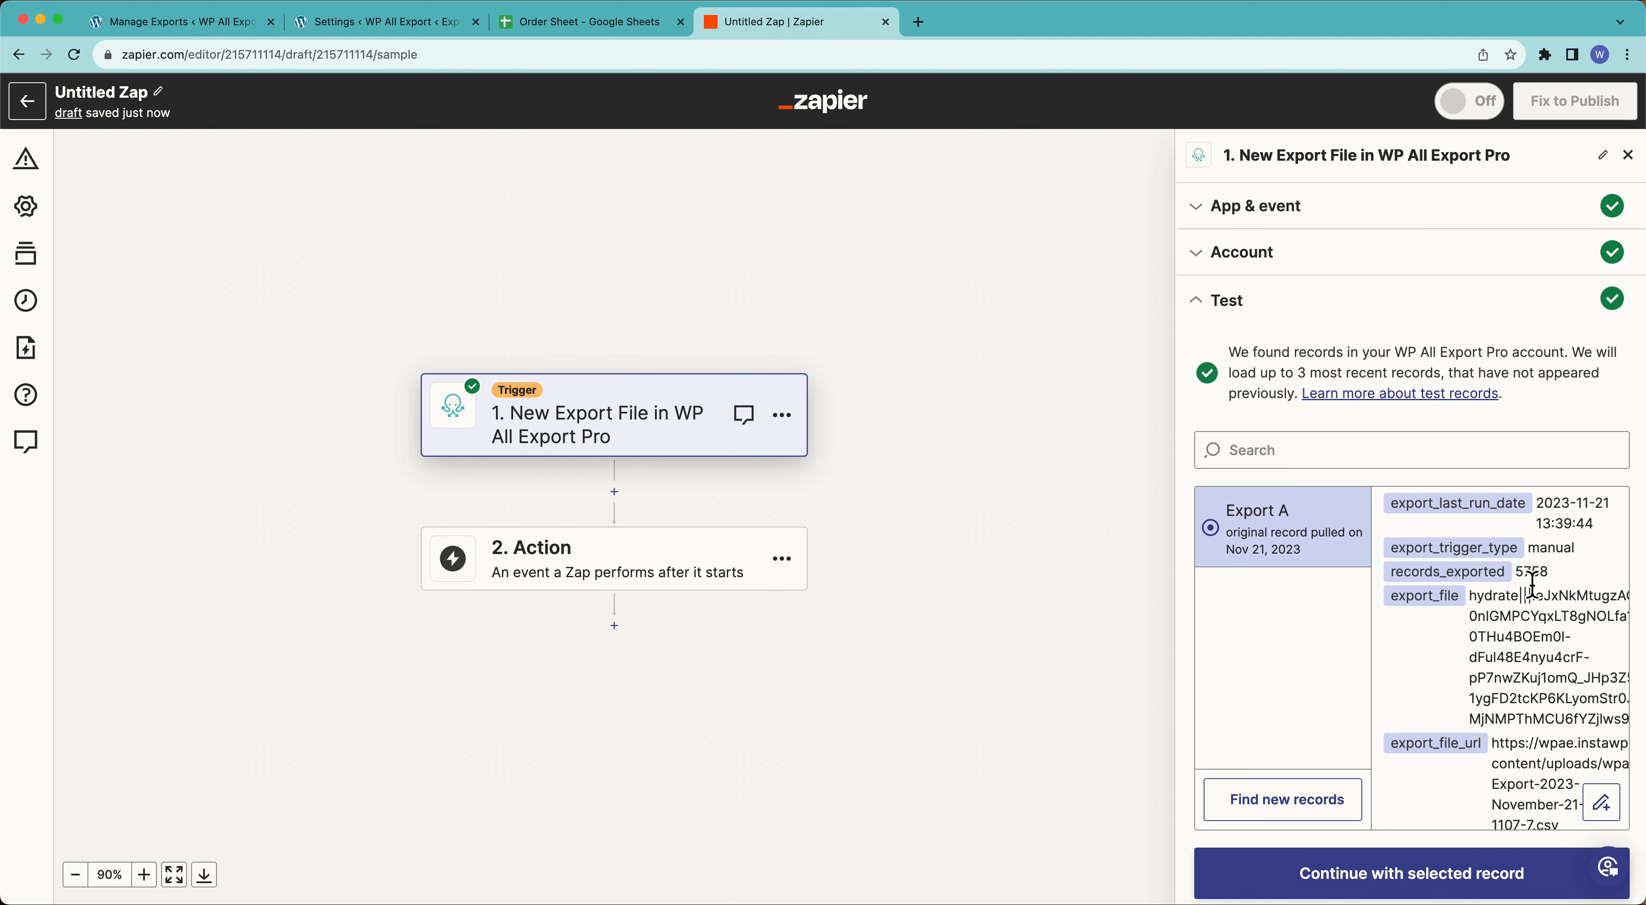
pyautogui.moveTo(1532, 585); pyautogui.dragTo(1552, 583)
pyautogui.scroll(3, 1551, 583)
# Continue with the selected export record and choose Google Drive as the app for the Zap's action step.
pyautogui.click(1444, 888)
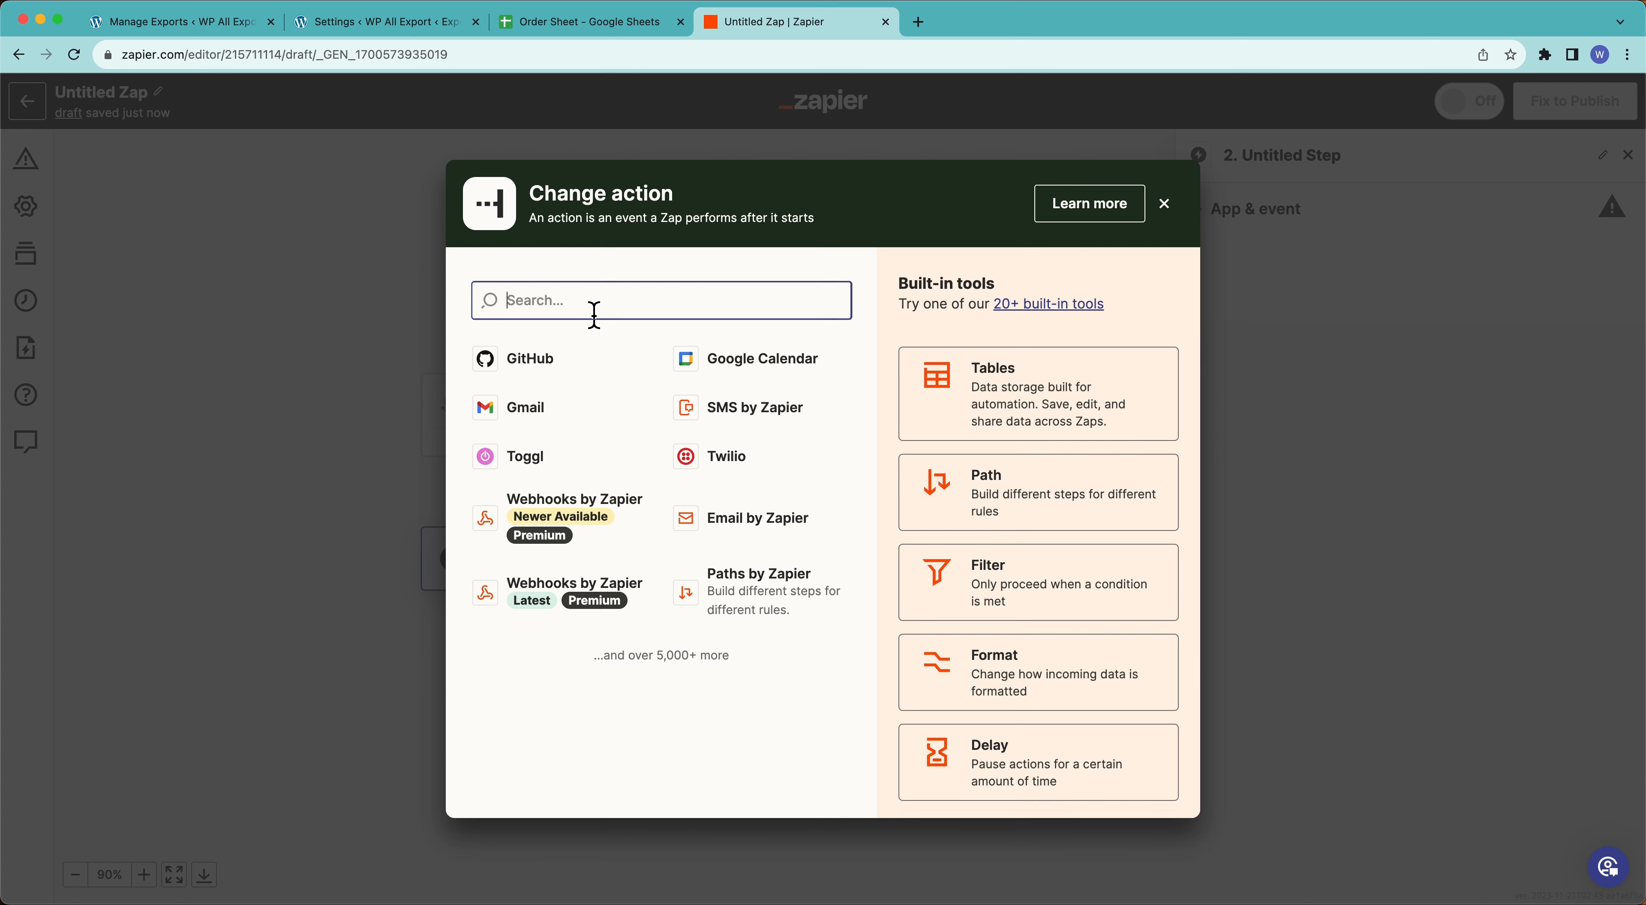
pyautogui.write('Driv')
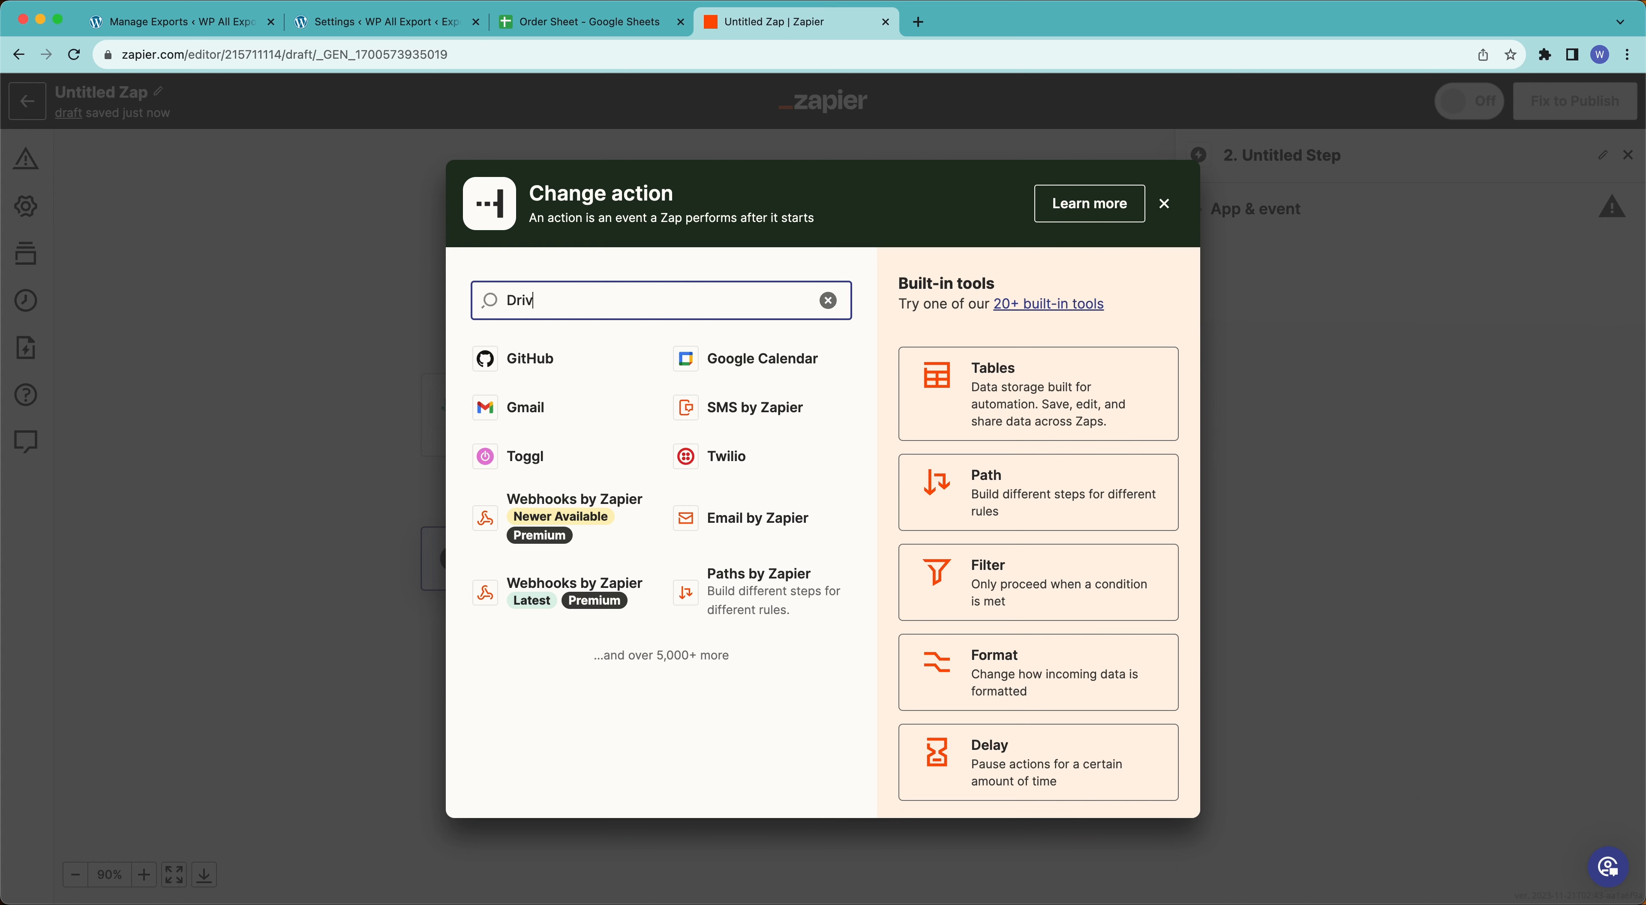
pyautogui.write('e')
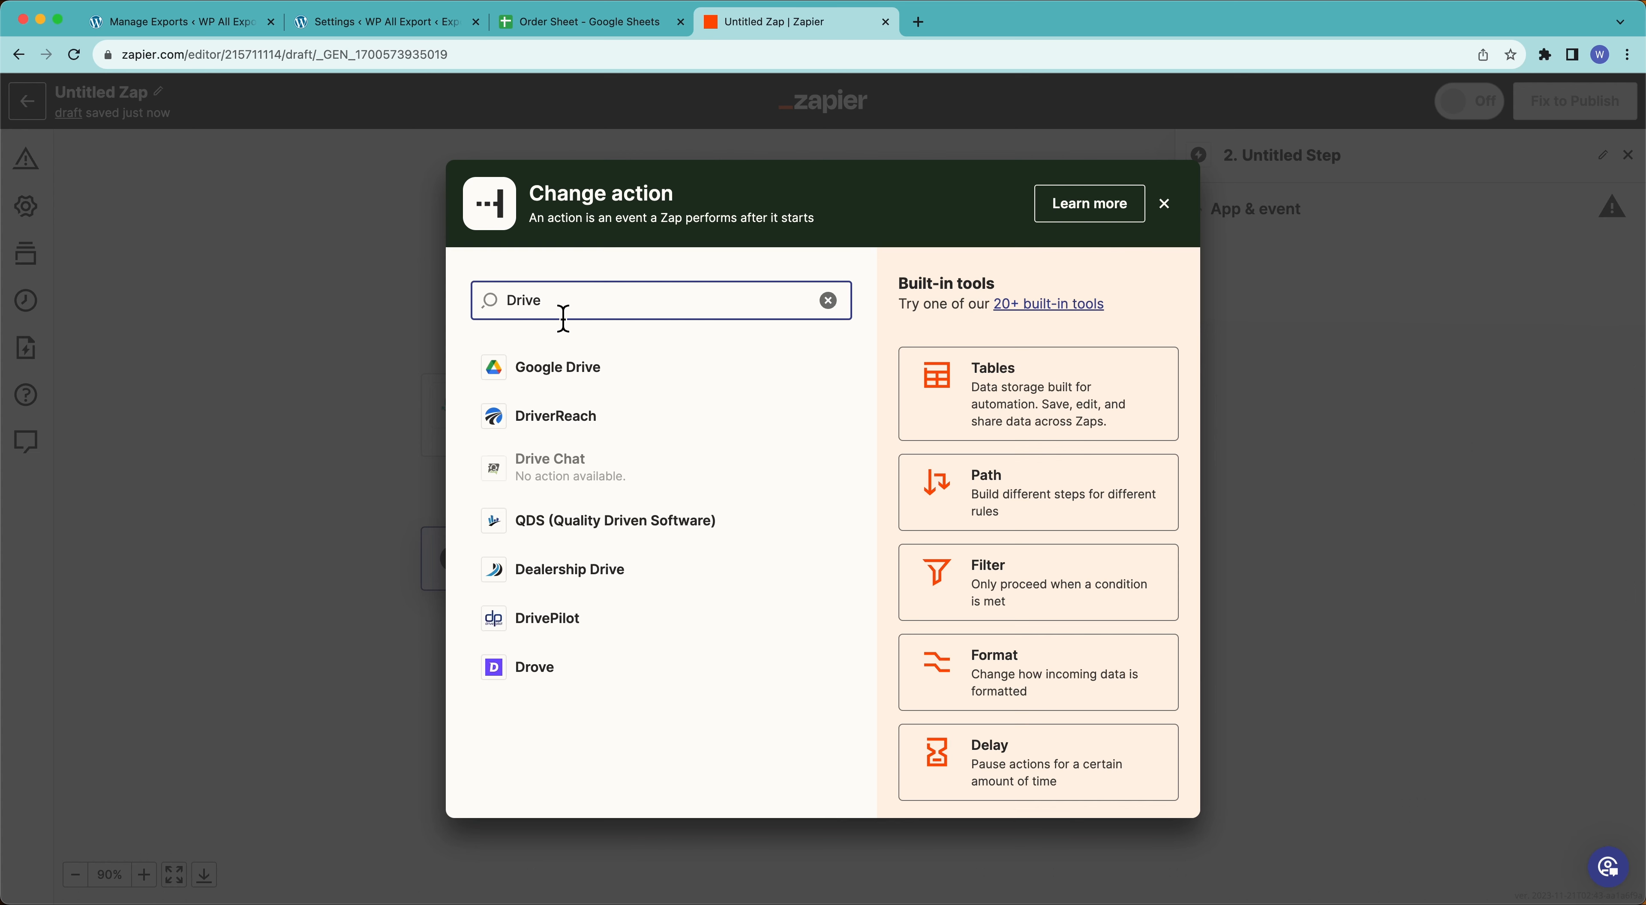
pyautogui.click(515, 378)
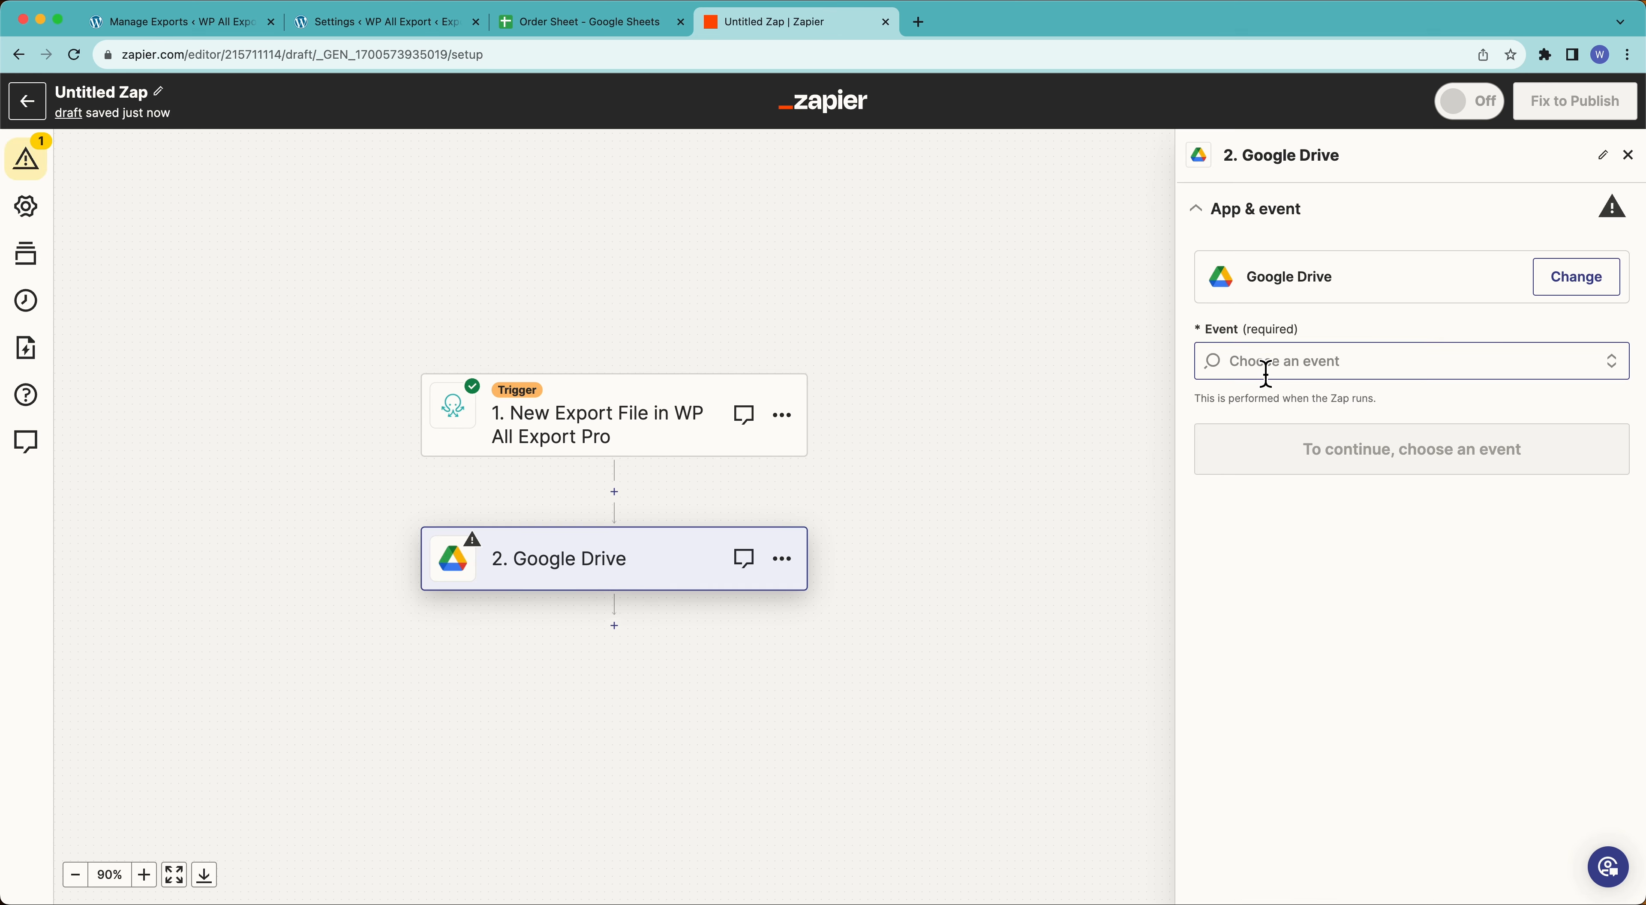
# Set the Google Drive action event to Replace File and continue to the account settings.
pyautogui.click(1265, 374)
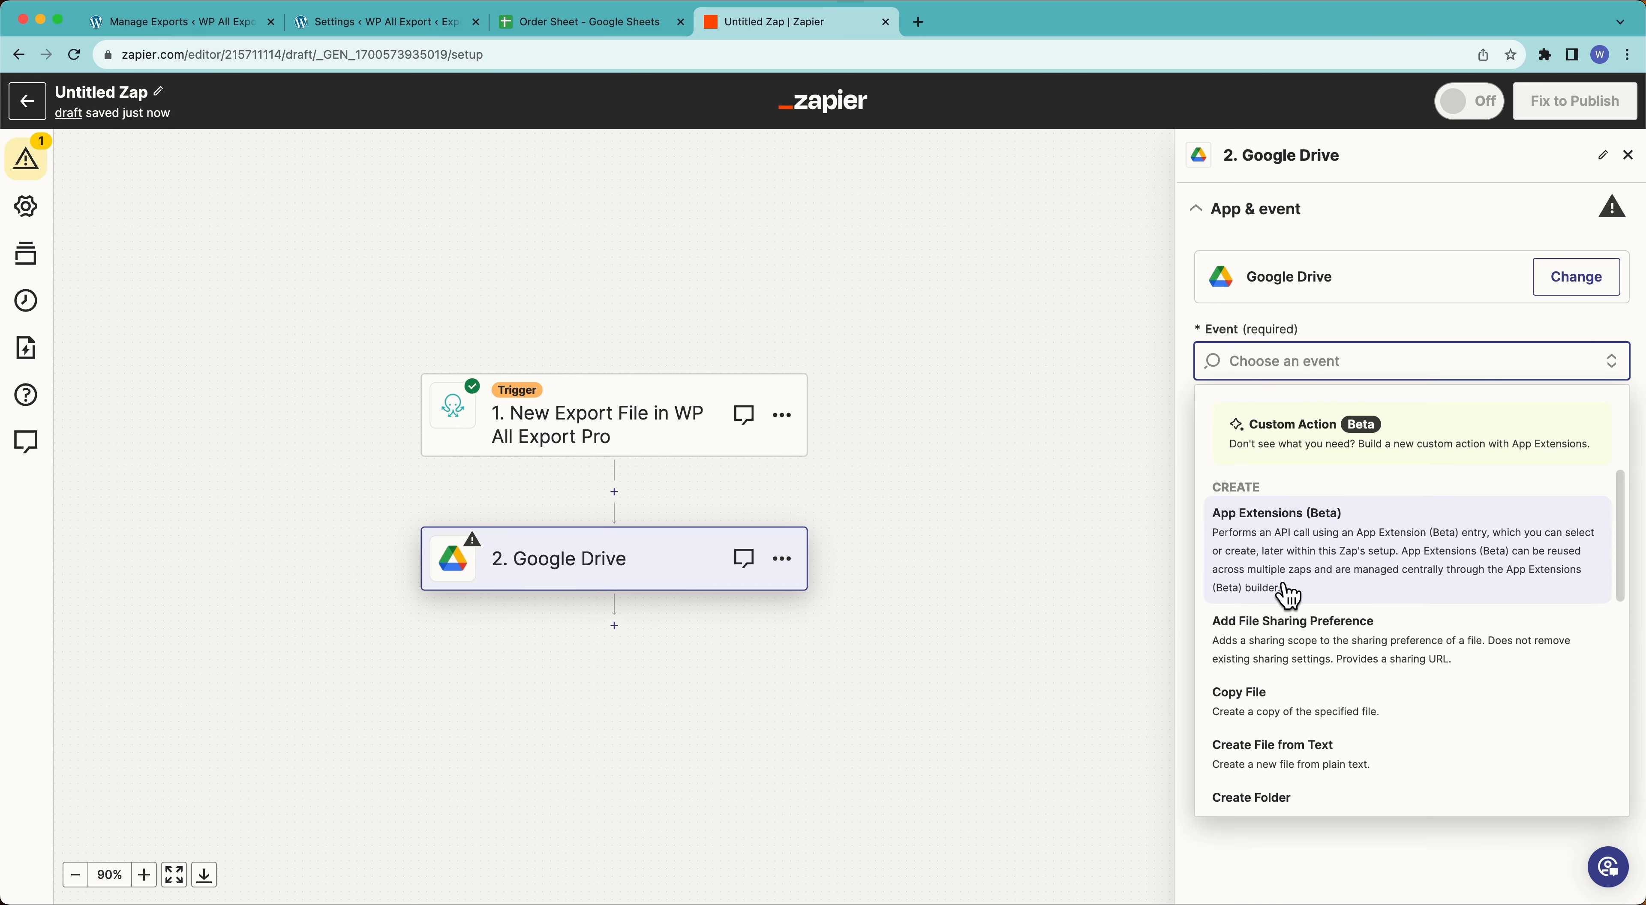
pyautogui.scroll(-3, 1285, 594)
pyautogui.scroll(-2, 1287, 598)
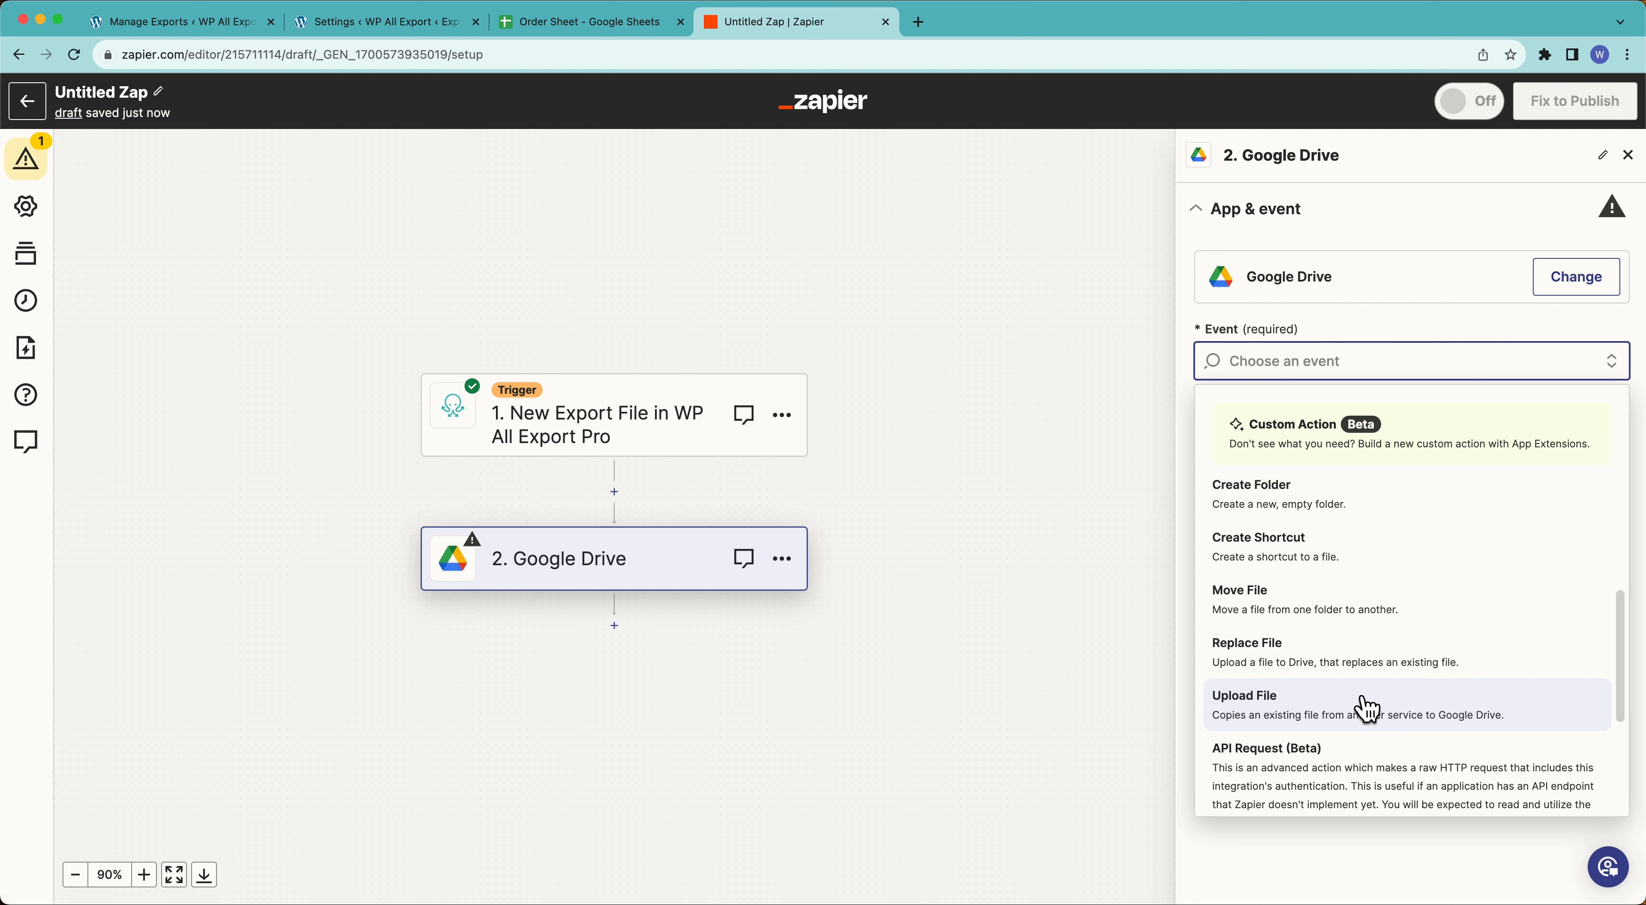
pyautogui.click(1336, 657)
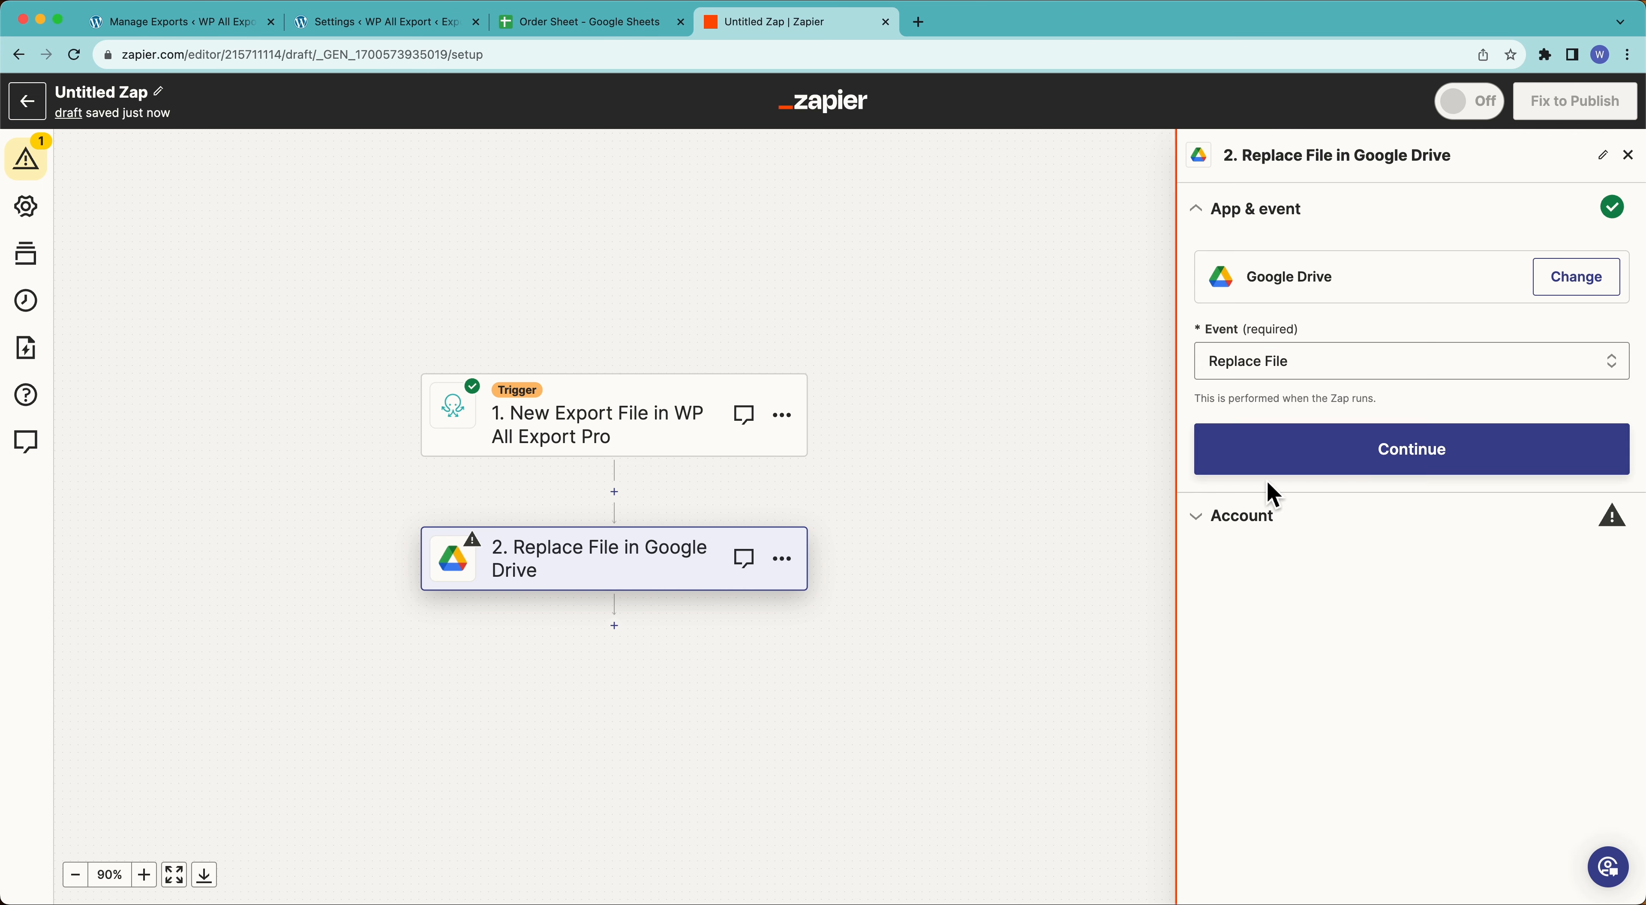
pyautogui.click(1296, 465)
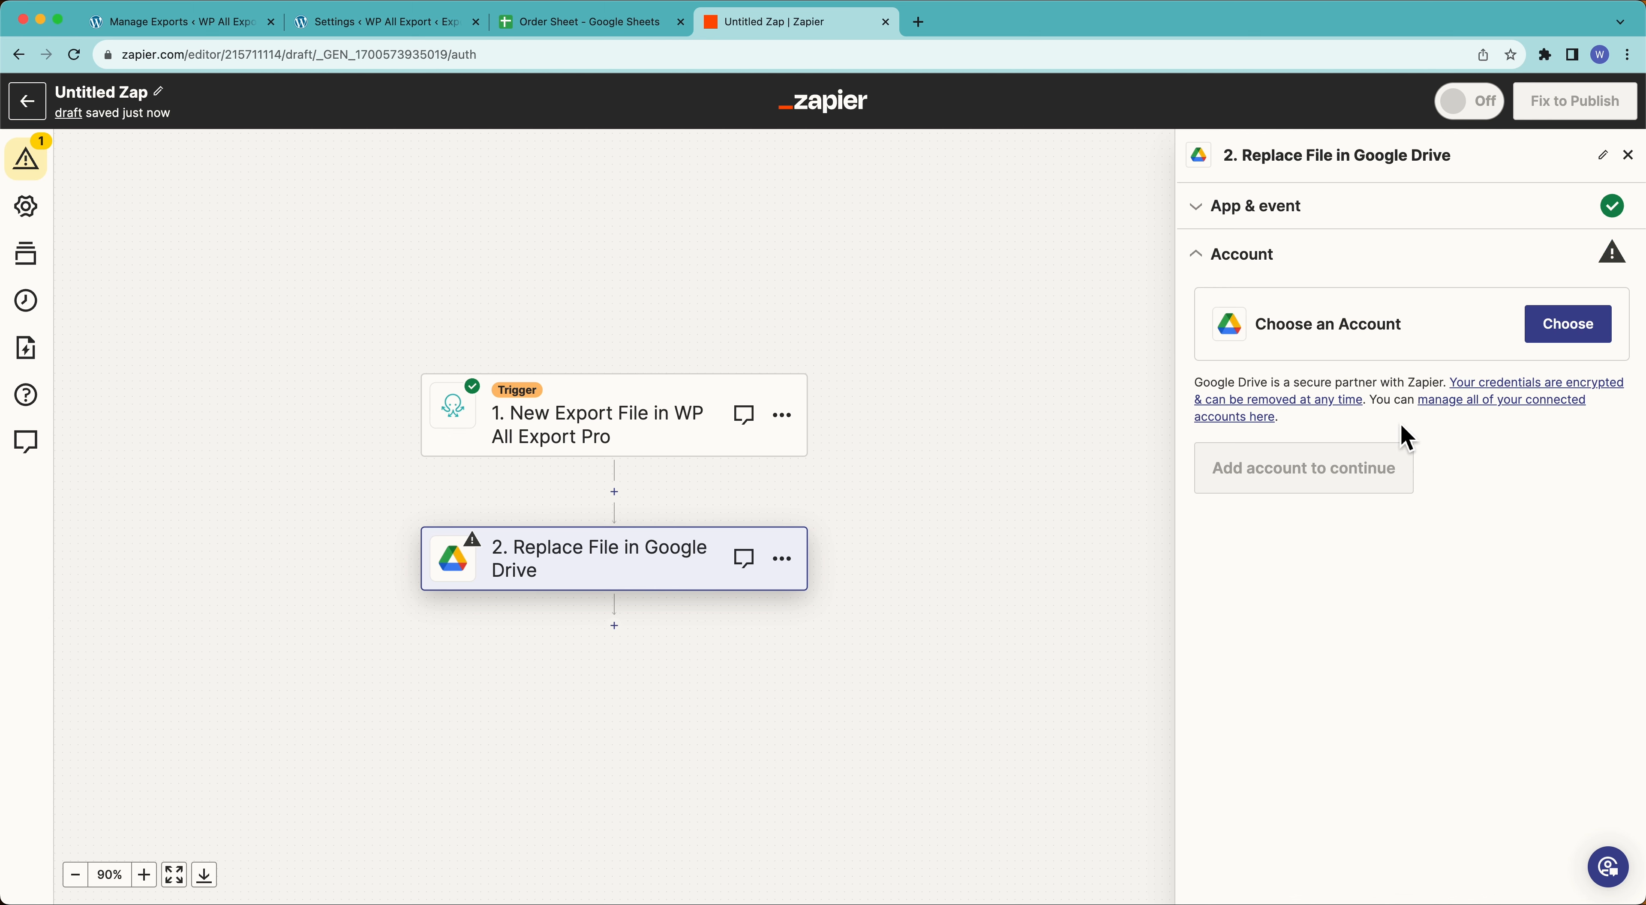
# Select the connected, non-expired Google Drive account for the action and continue to the action fields.
pyautogui.click(1565, 328)
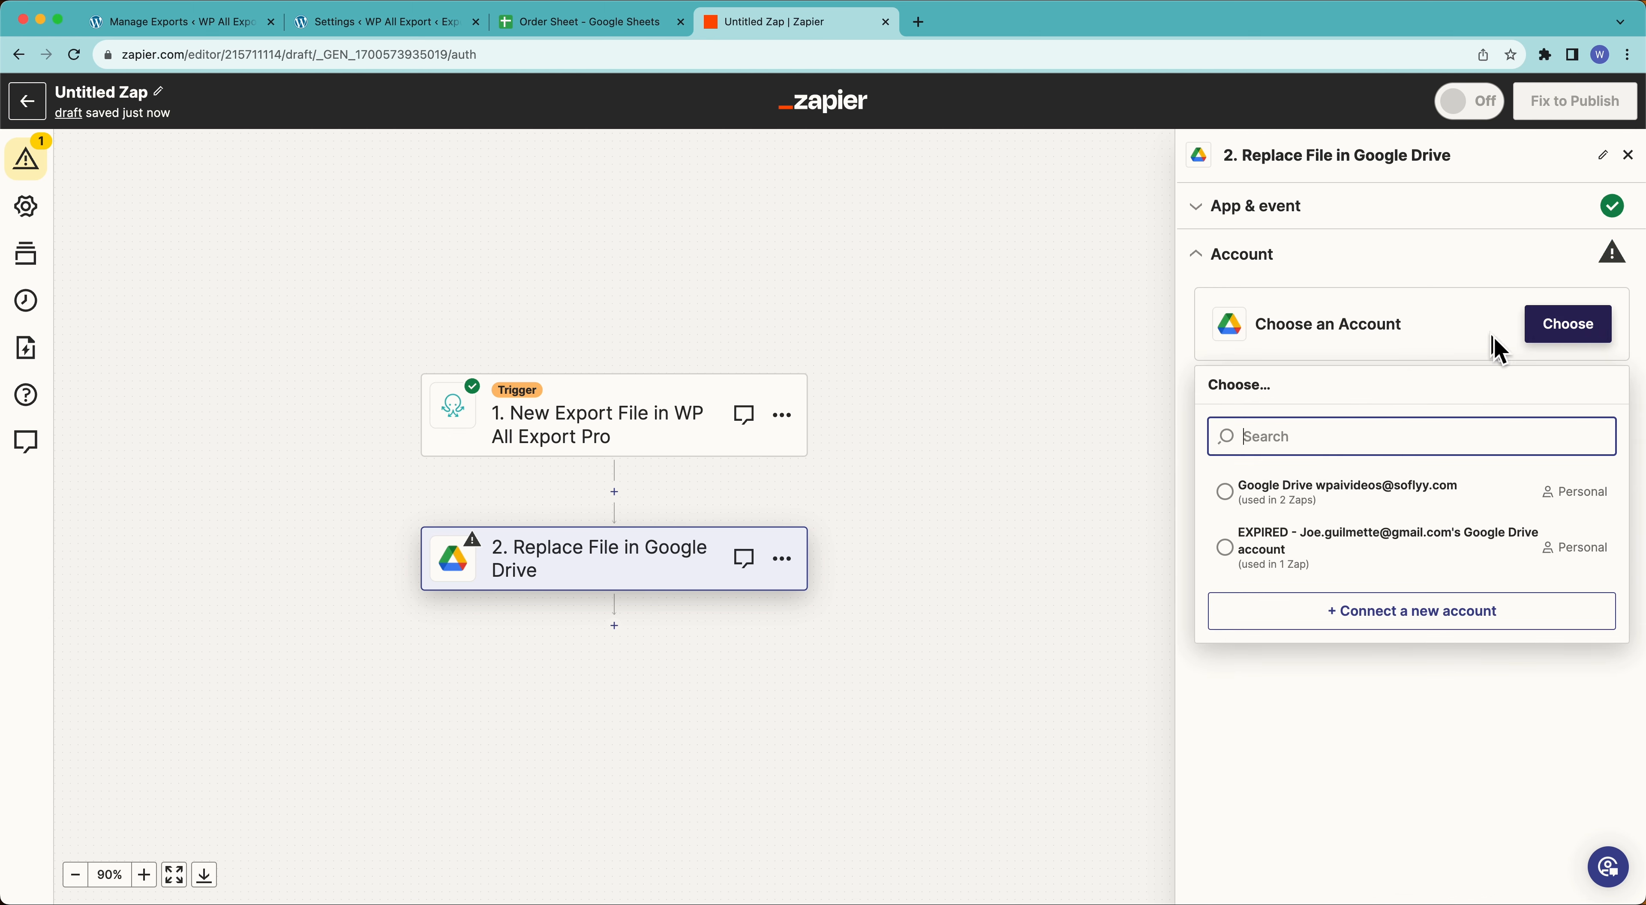
pyautogui.click(1281, 492)
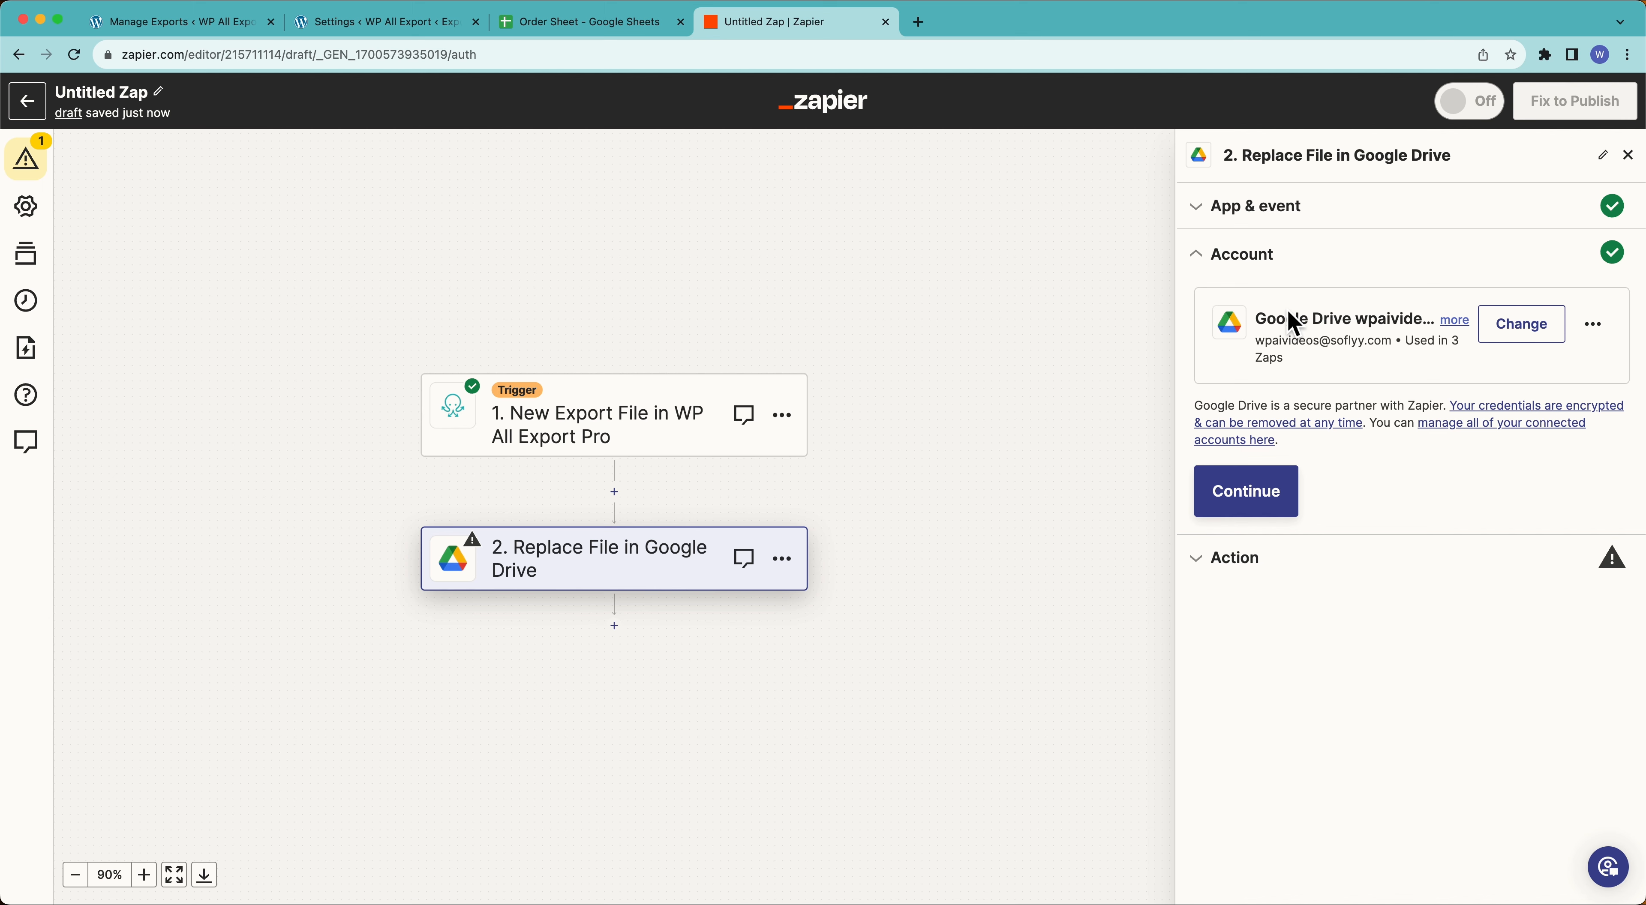
pyautogui.click(1248, 499)
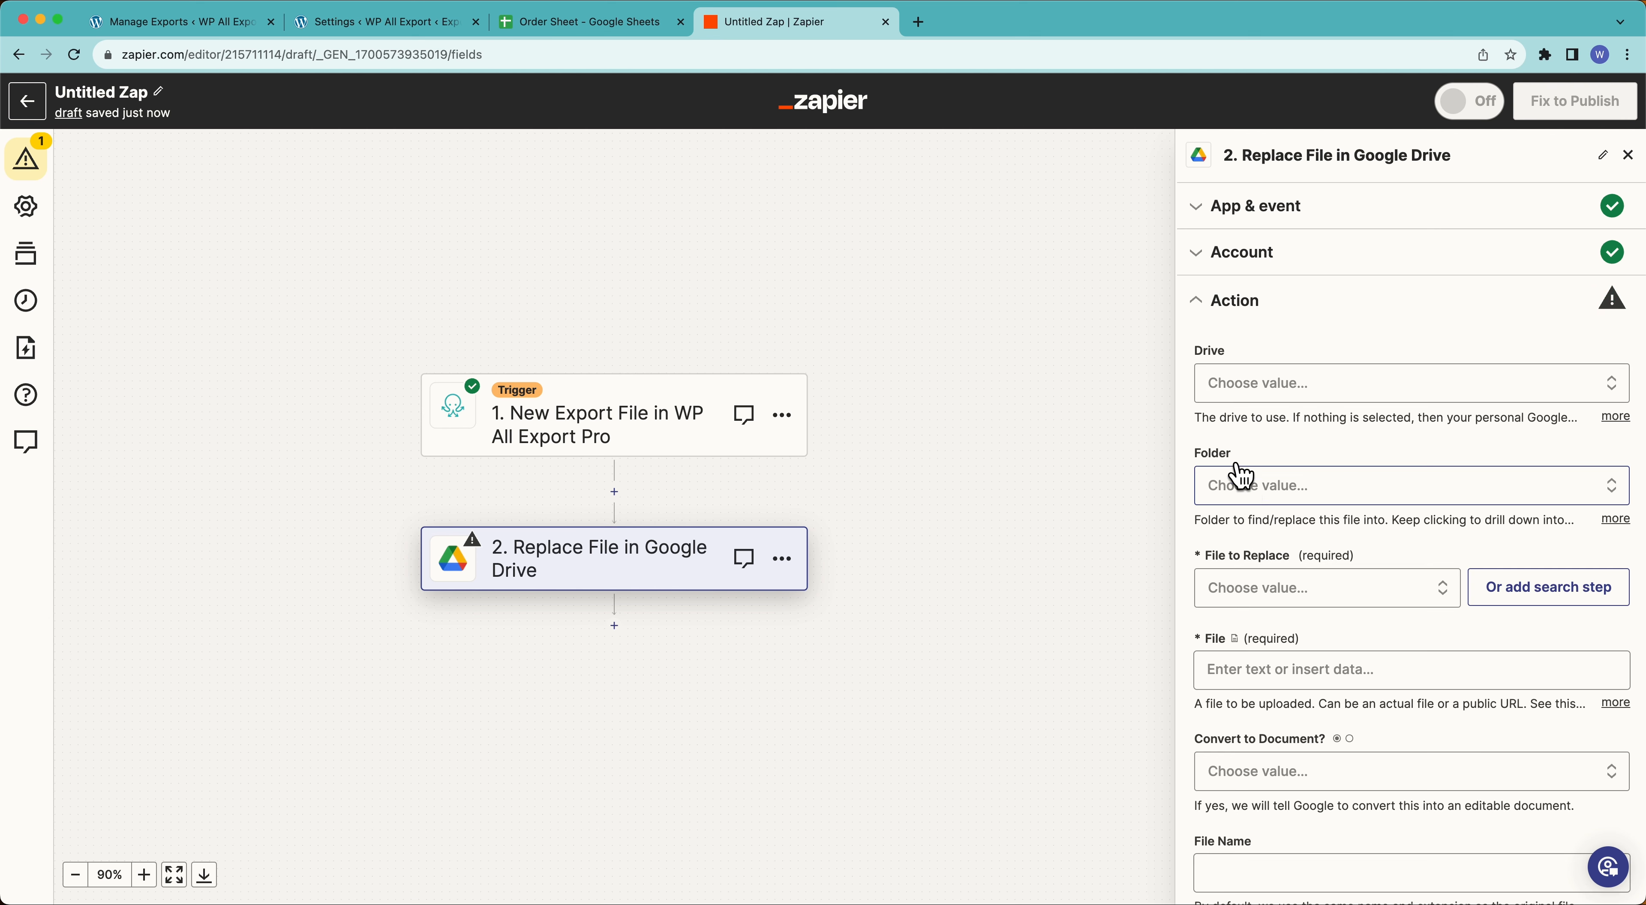
# Set the drive to My Google Drive and choose Order Sheet as the file to replace.
pyautogui.click(1267, 384)
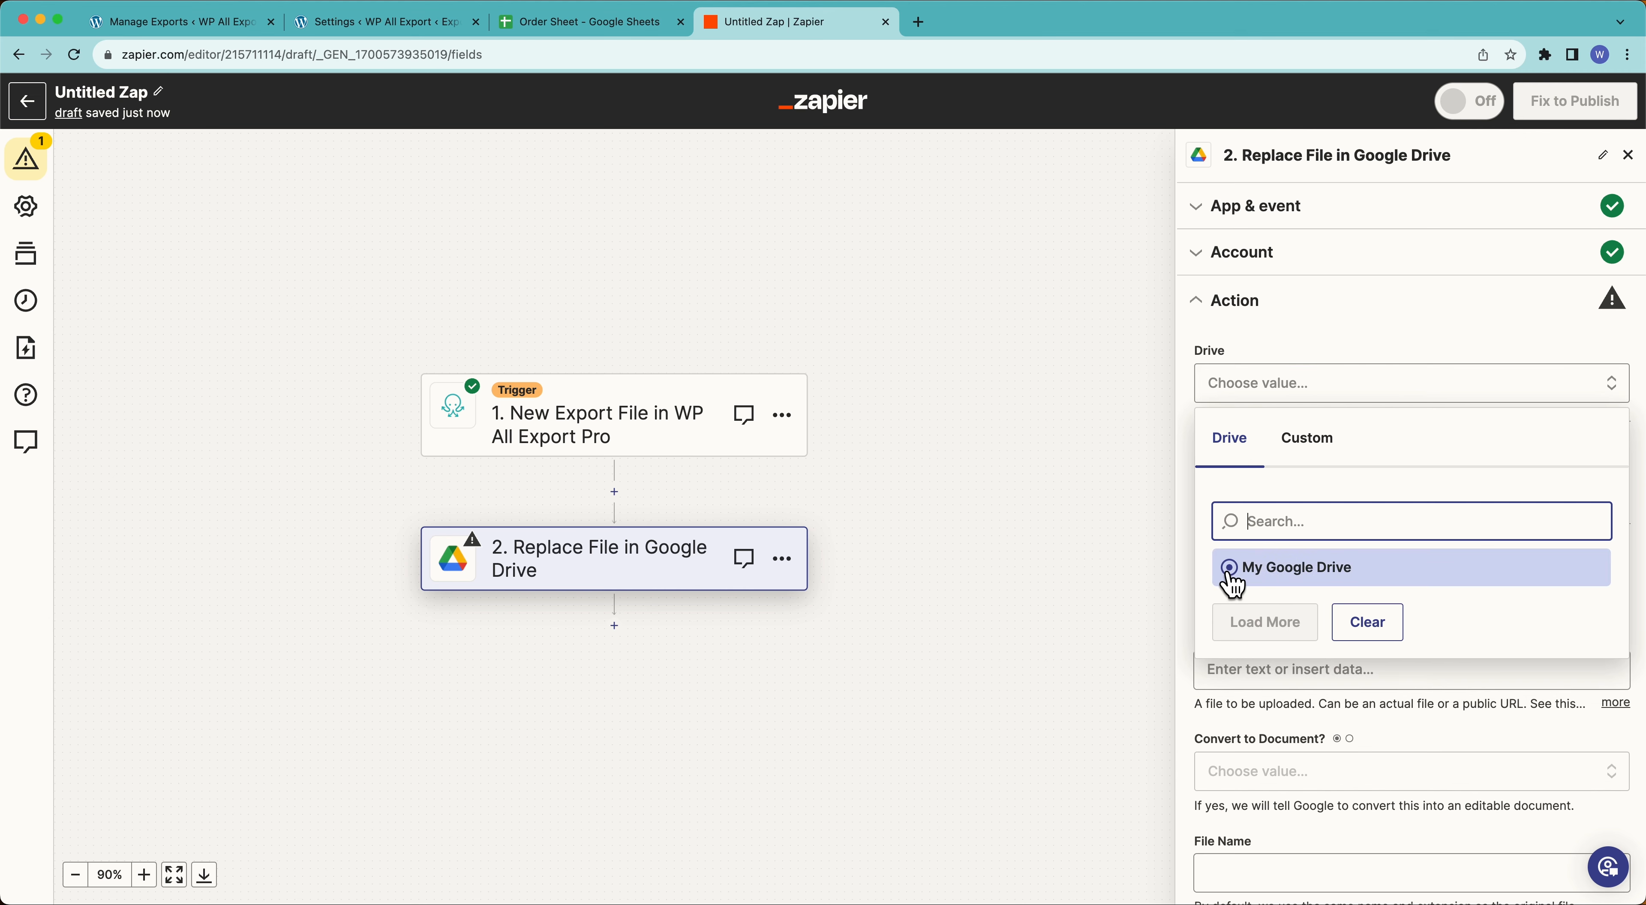
pyautogui.click(1236, 569)
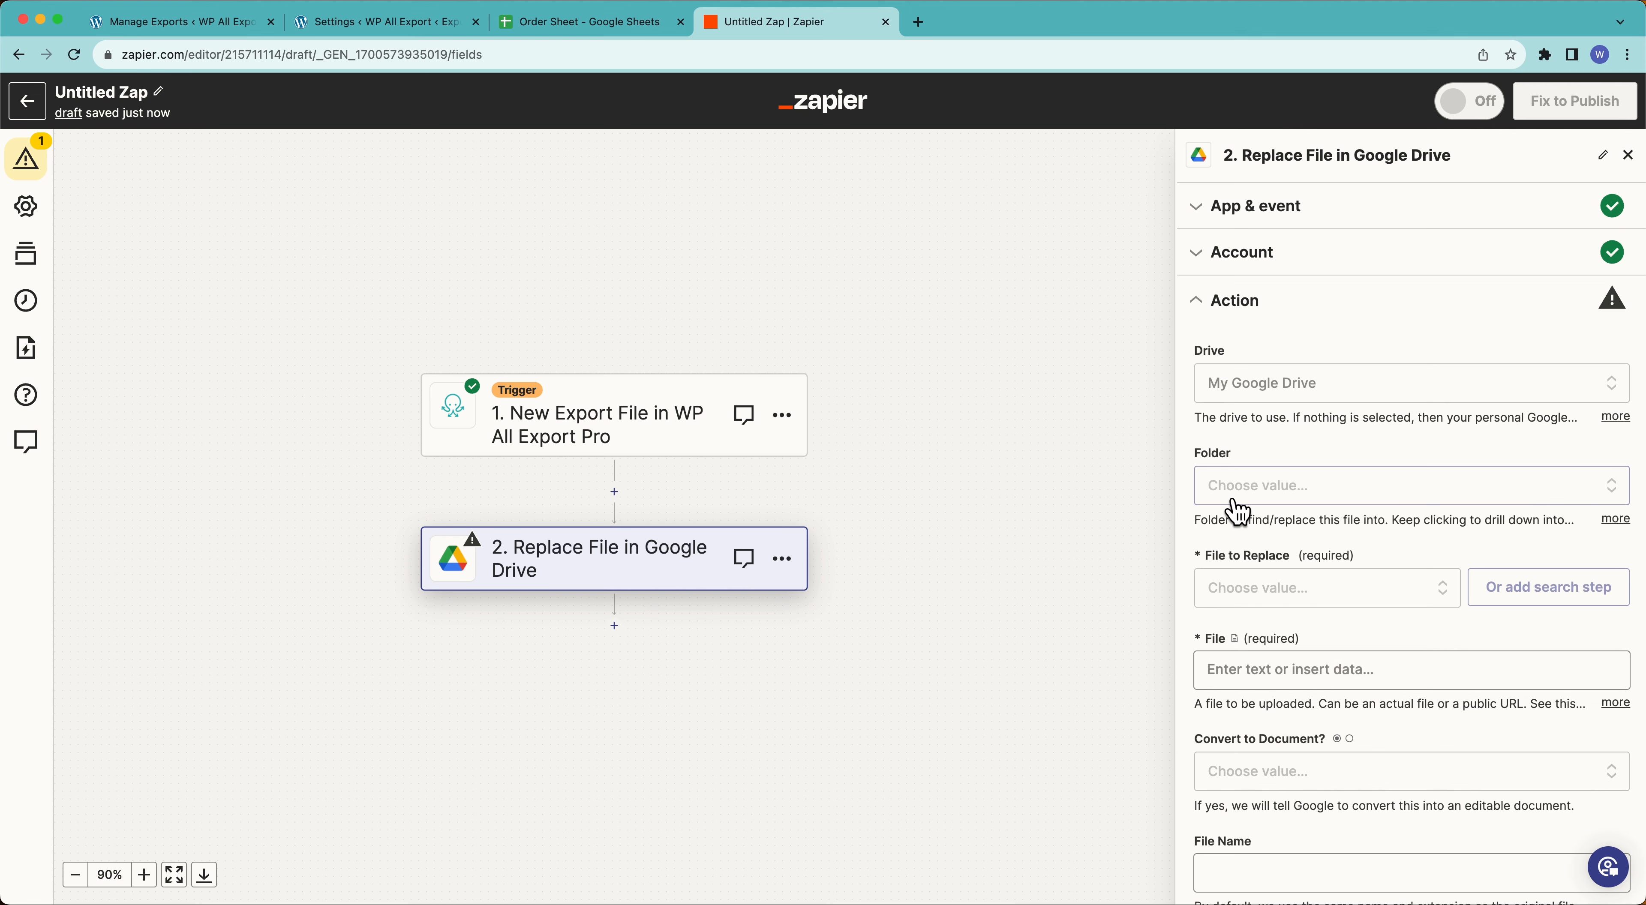
pyautogui.scroll(-2, 1238, 592)
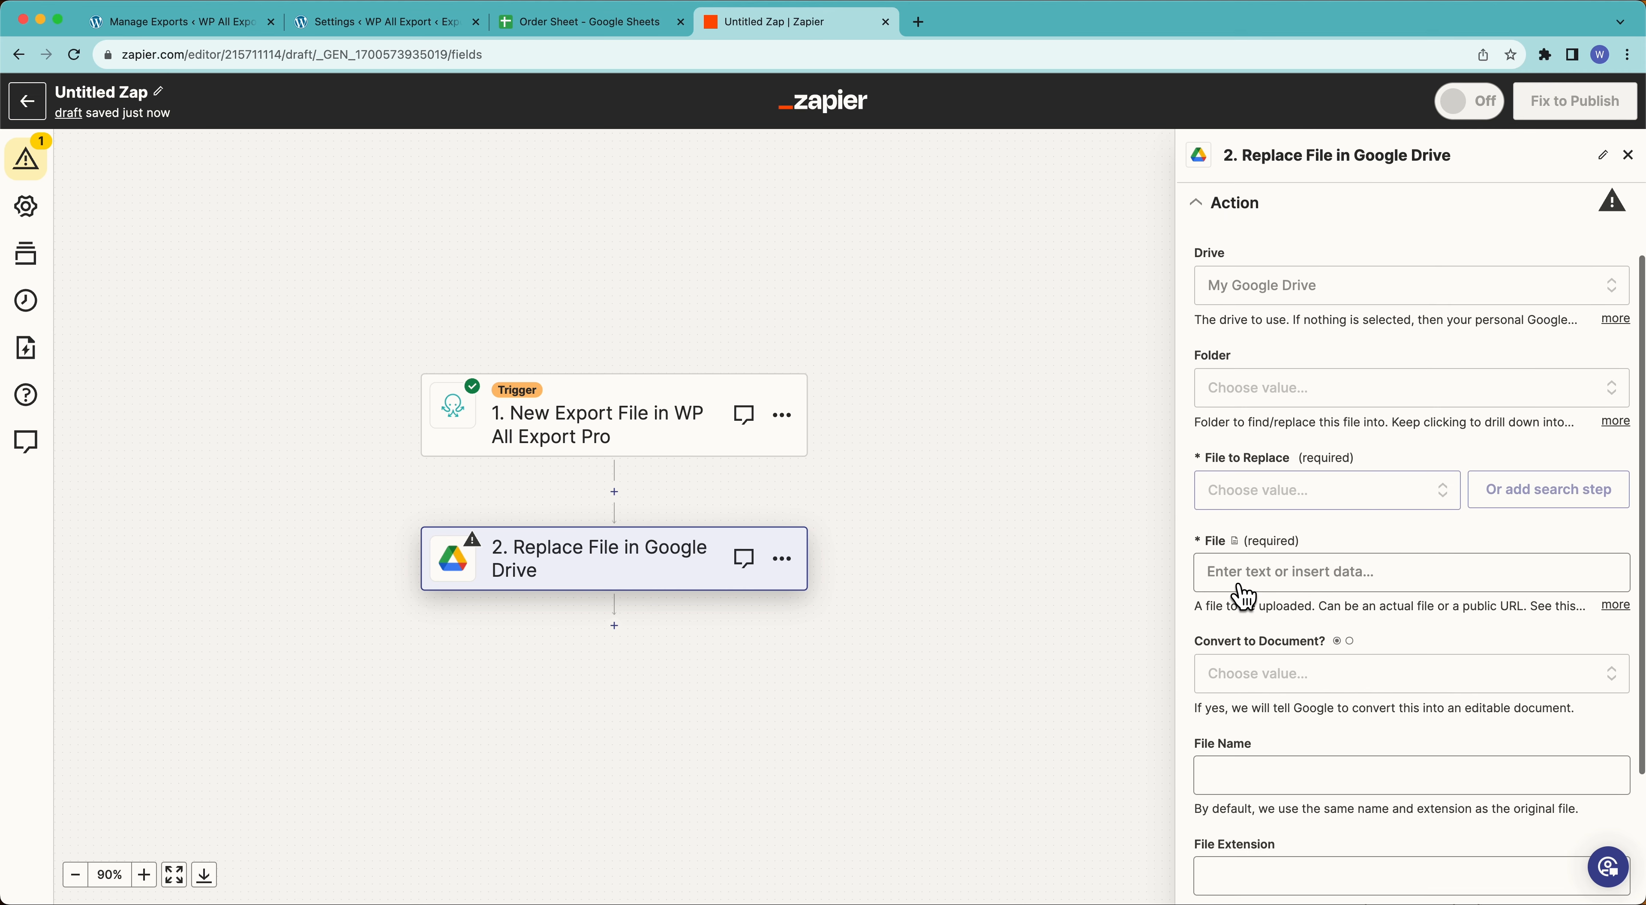
pyautogui.click(1302, 494)
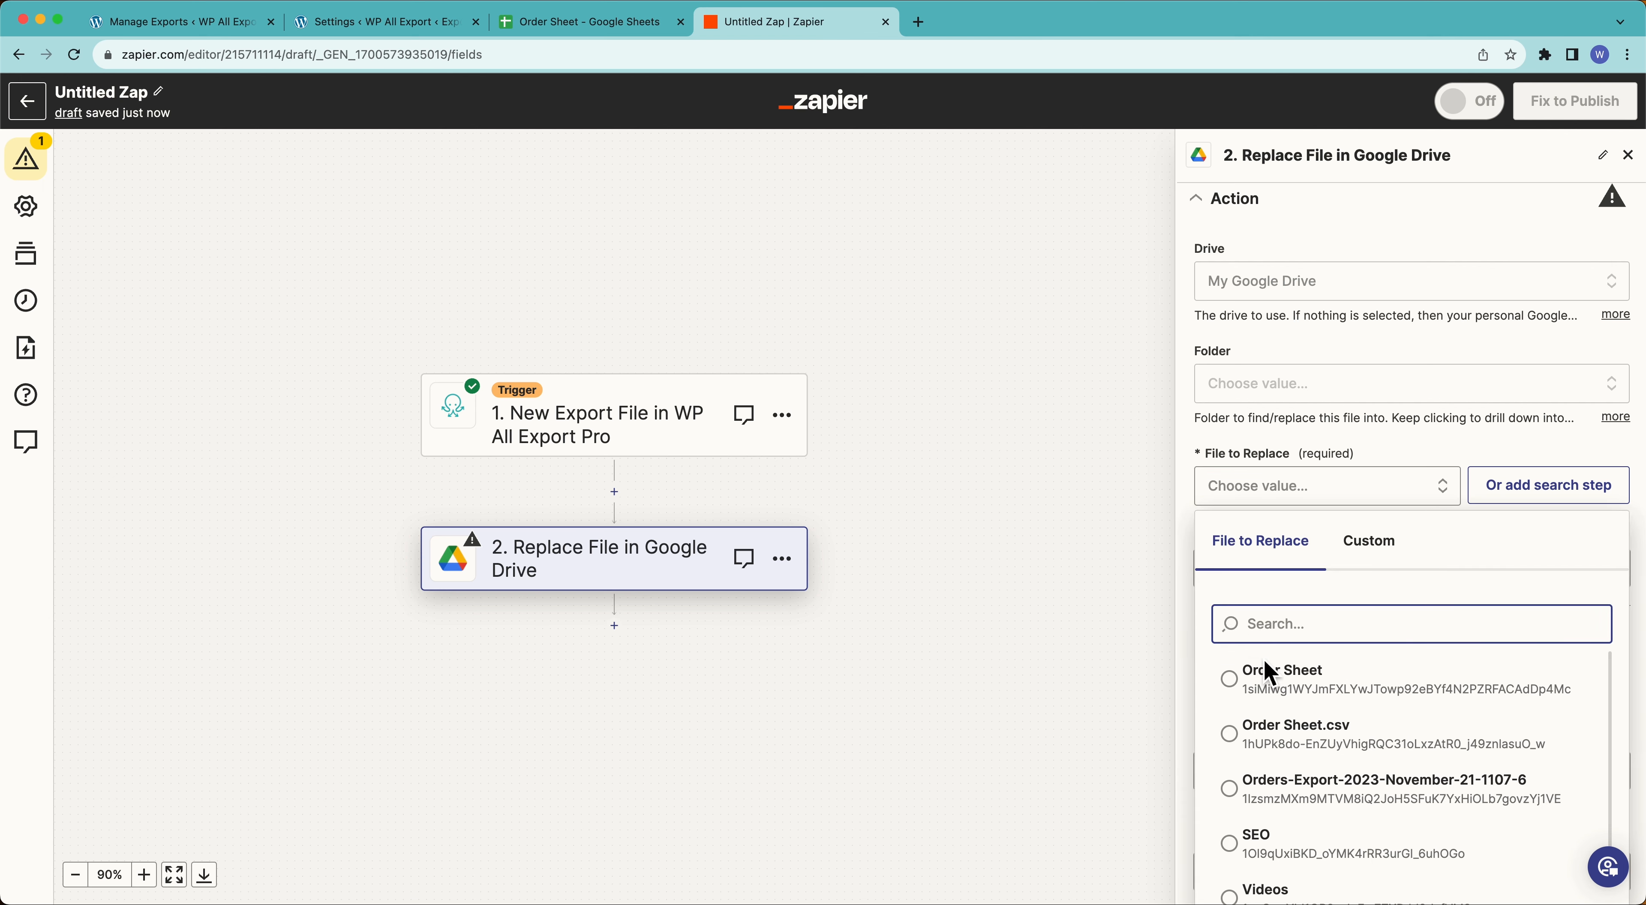
pyautogui.click(1236, 679)
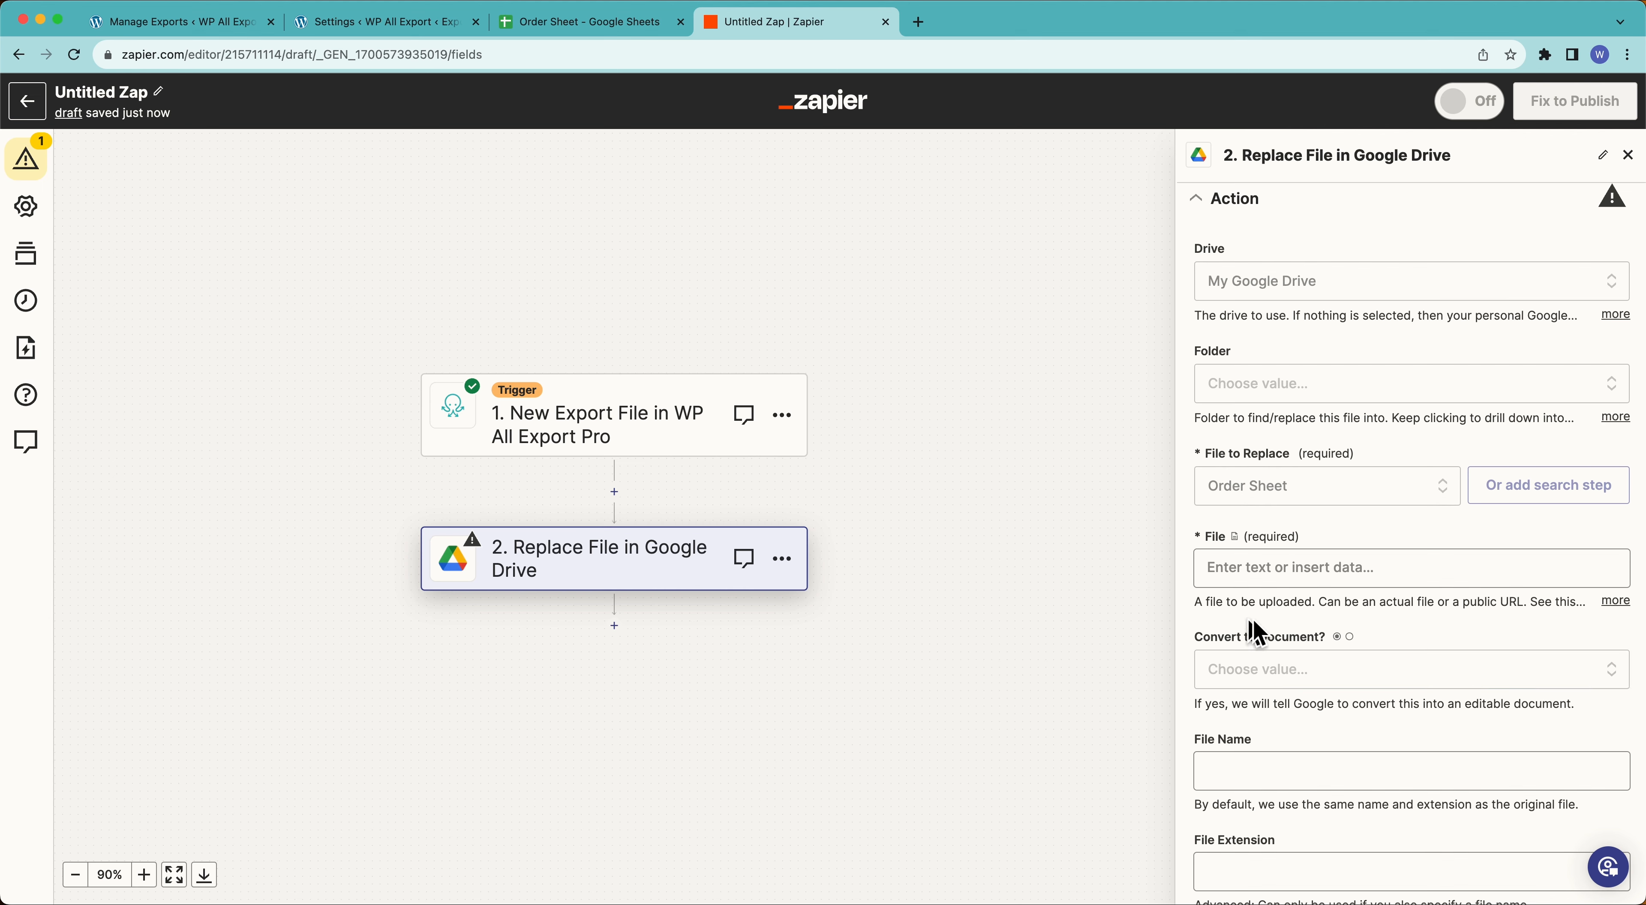
# Map the trigger's Export File to the File field and set Convert to Document to True.
pyautogui.click(1267, 571)
pyautogui.scroll(-5, 1271, 678)
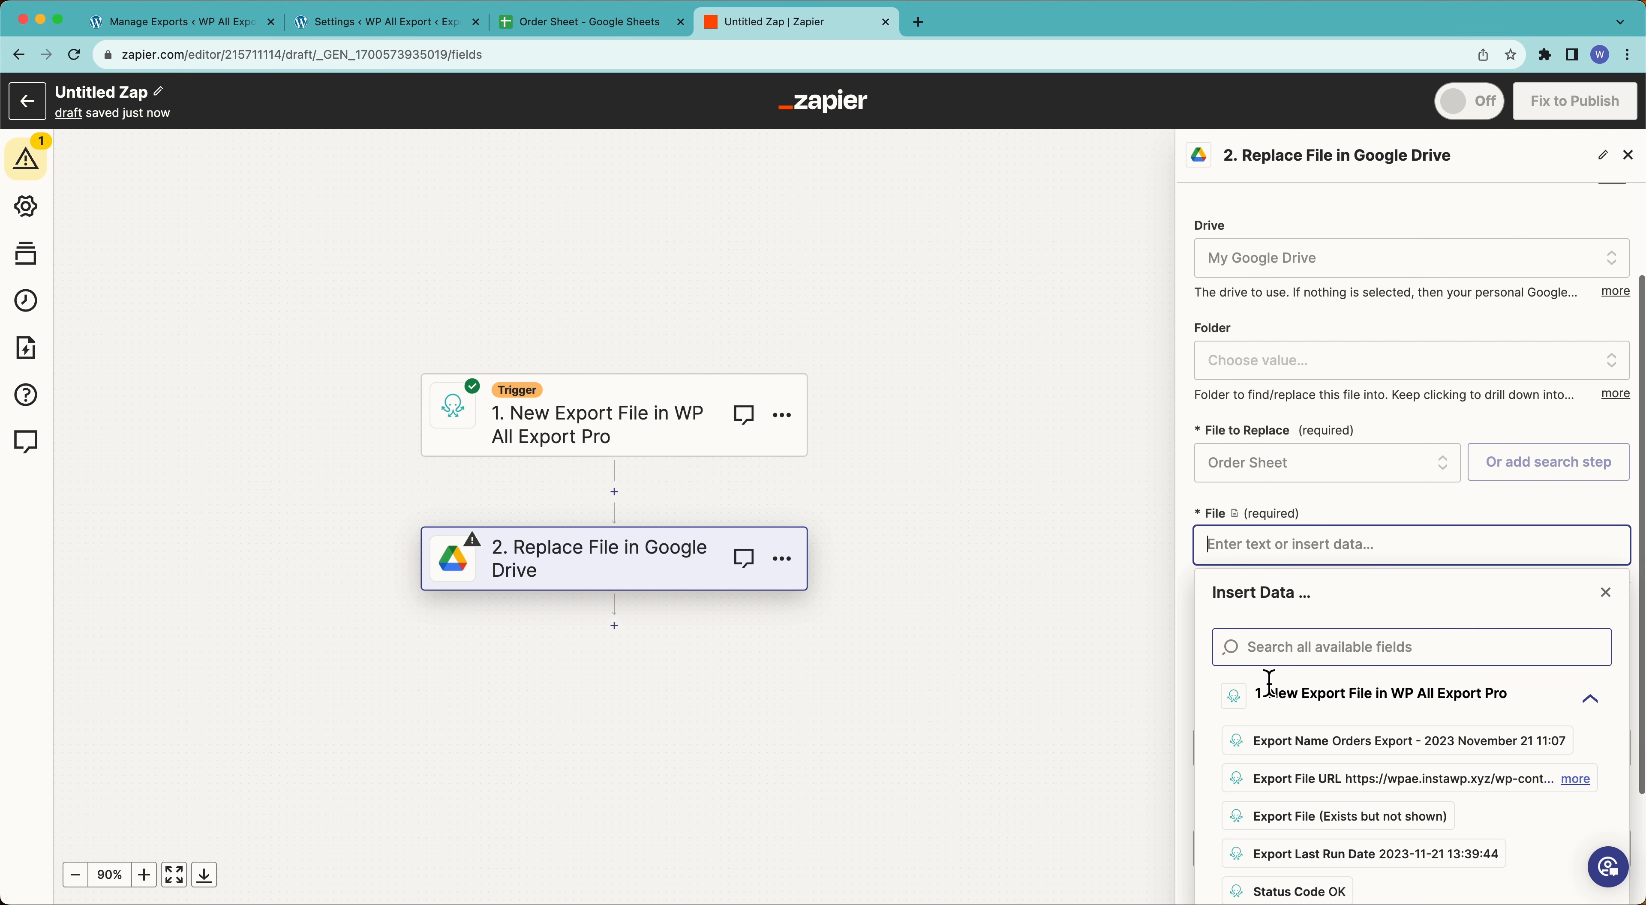
pyautogui.moveTo(1268, 640)
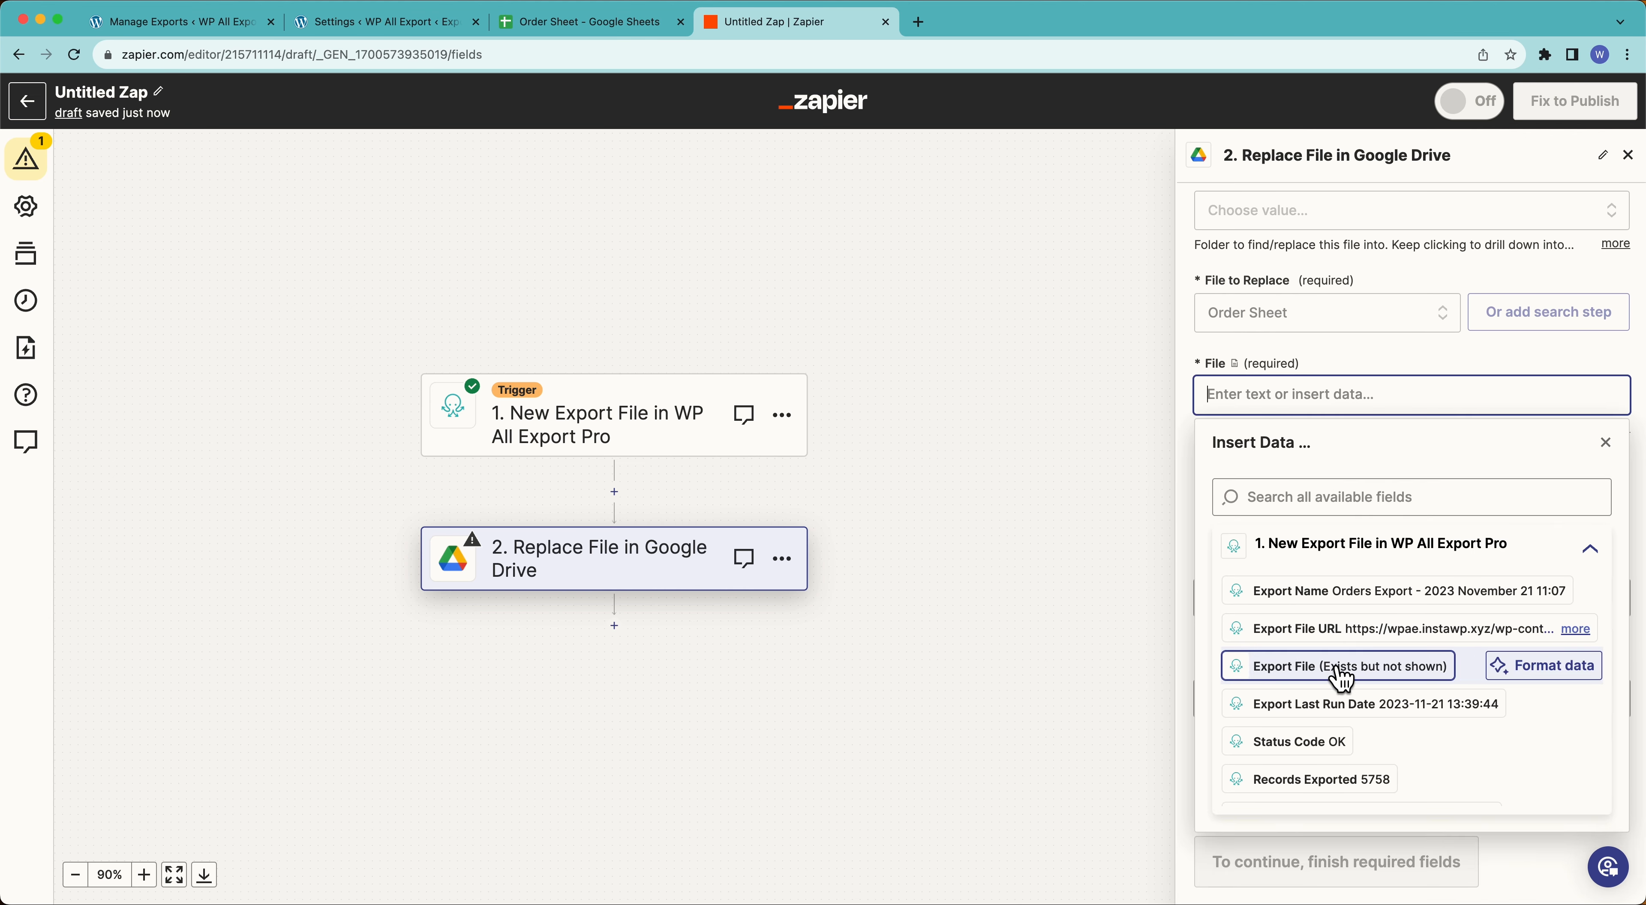
pyautogui.click(1376, 677)
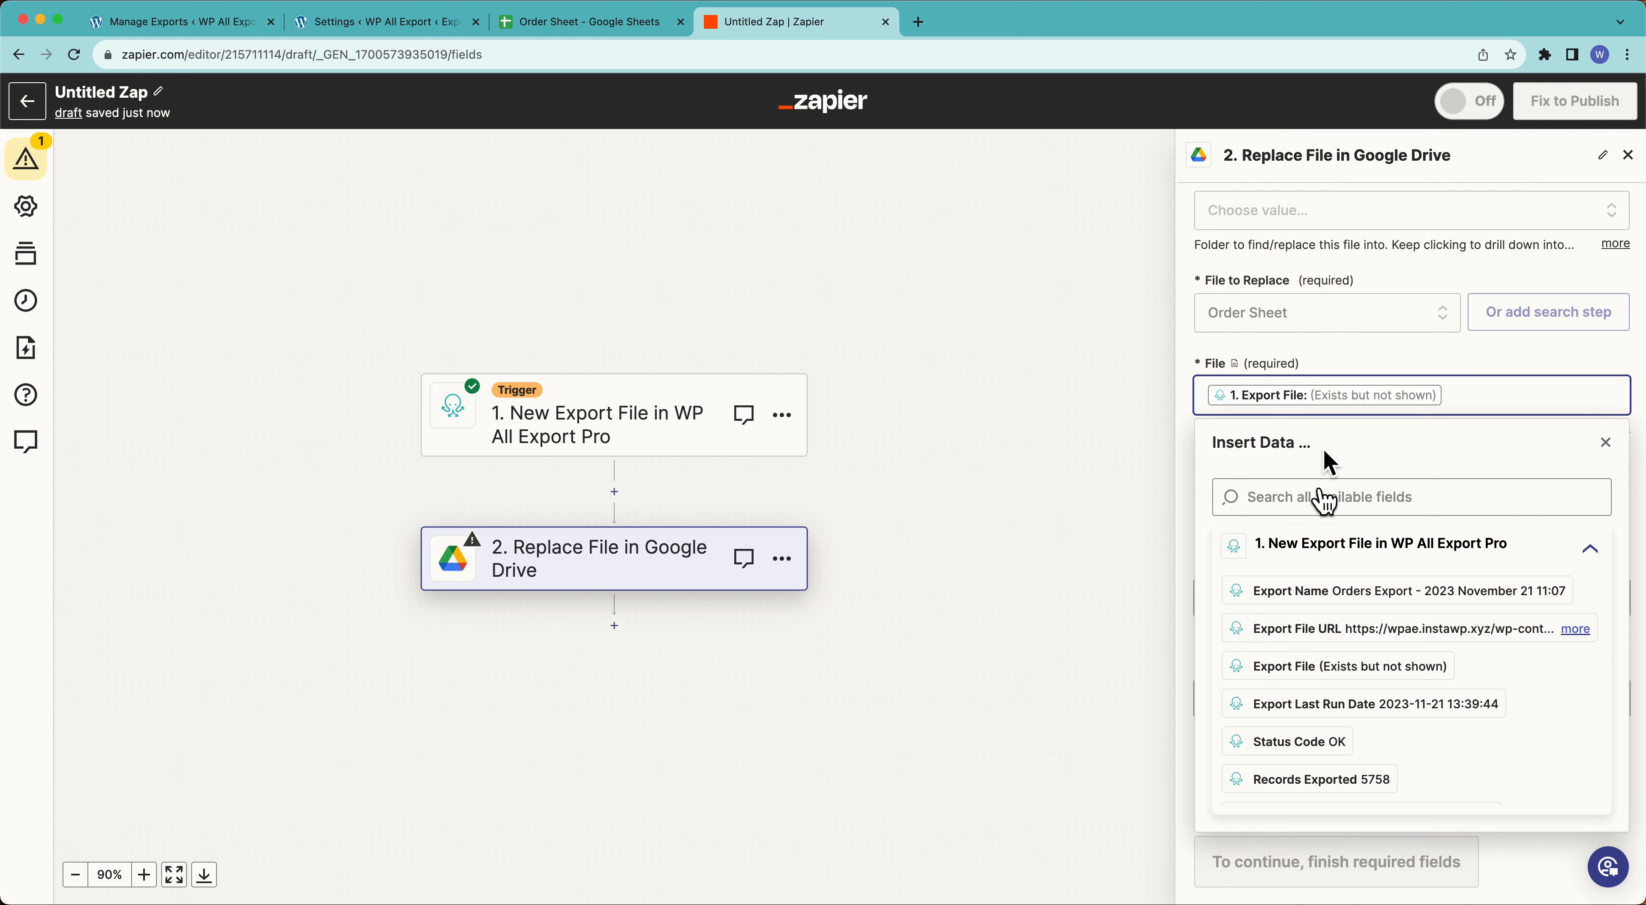
pyautogui.click(1342, 368)
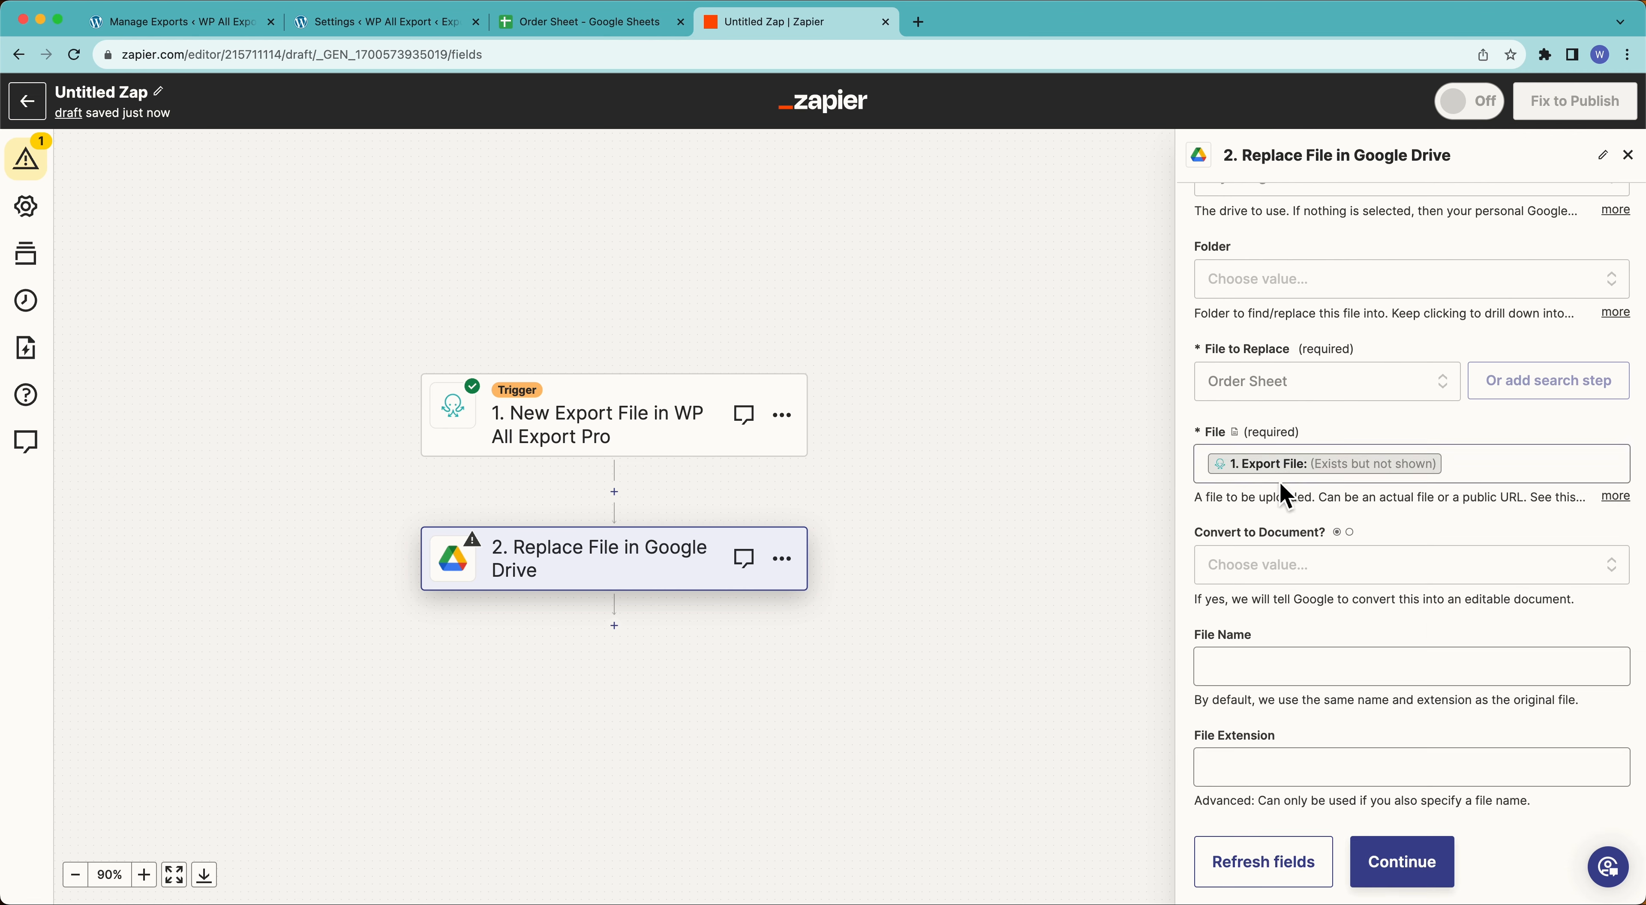
pyautogui.click(1260, 565)
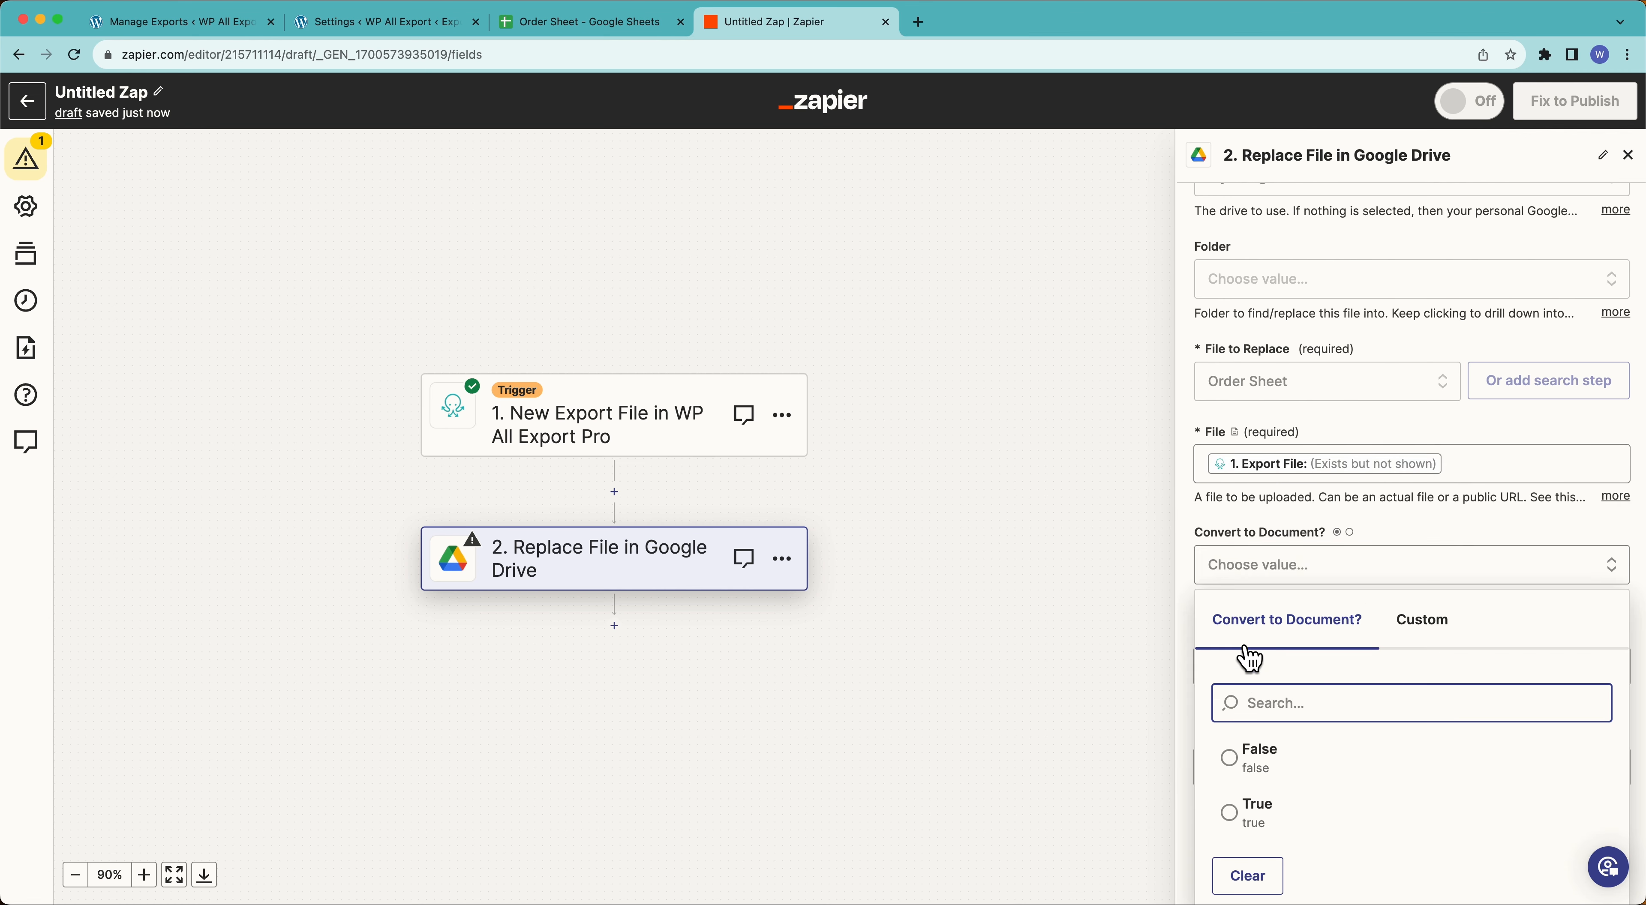
pyautogui.click(1234, 814)
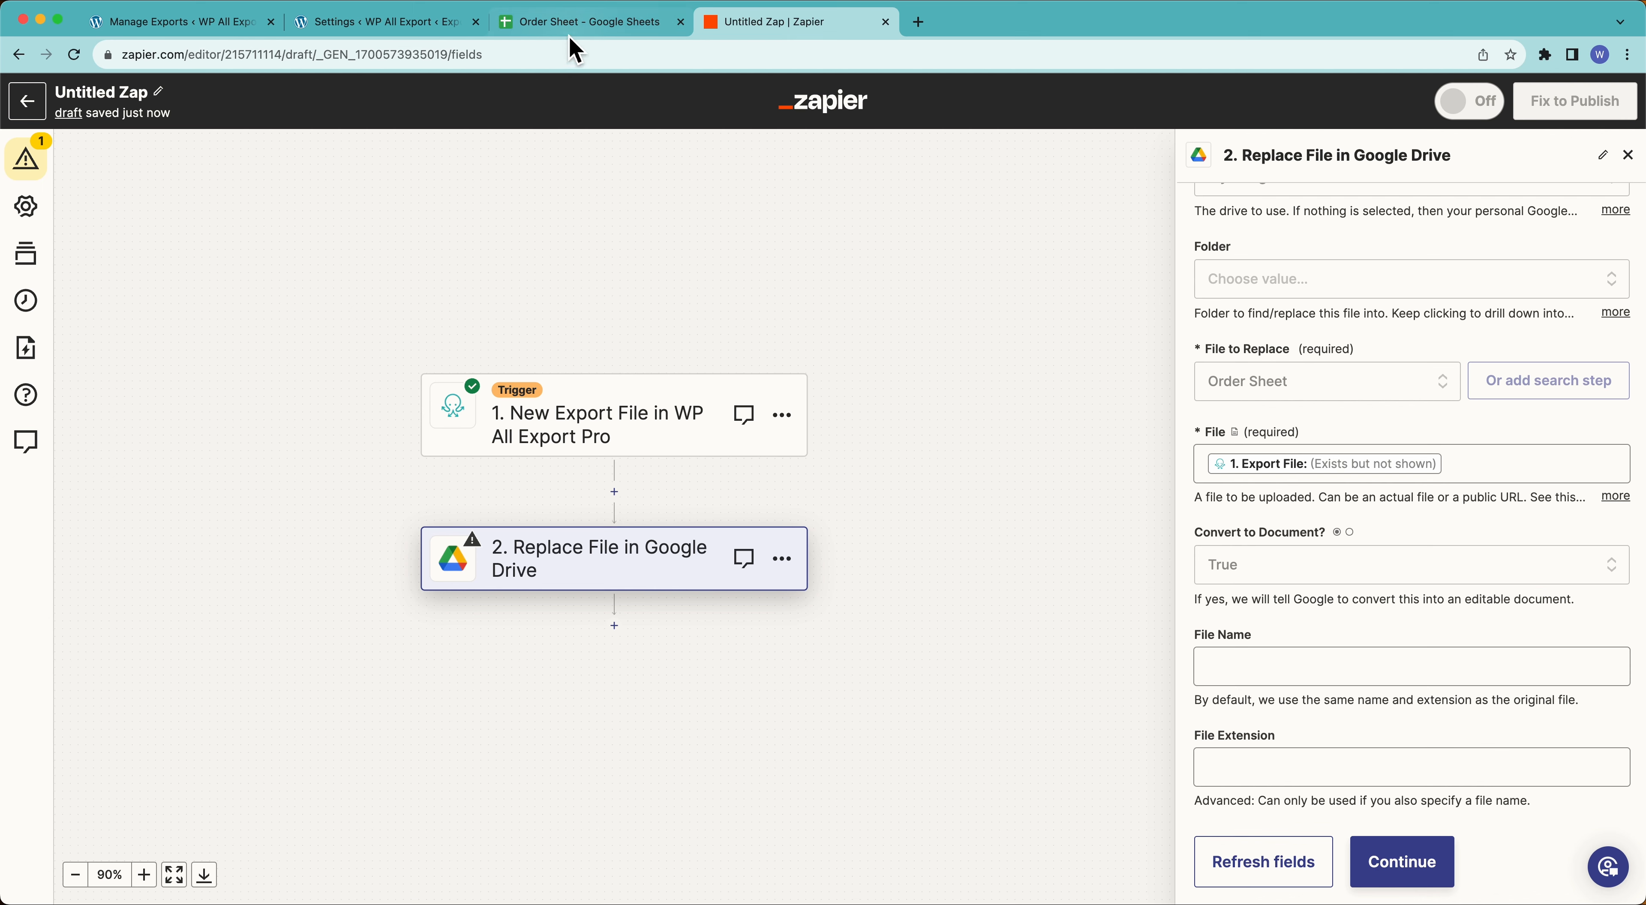
# Set the file name to Order Sheet, continue, and test the Replace File step.
pyautogui.scroll(-1, 1309, 629)
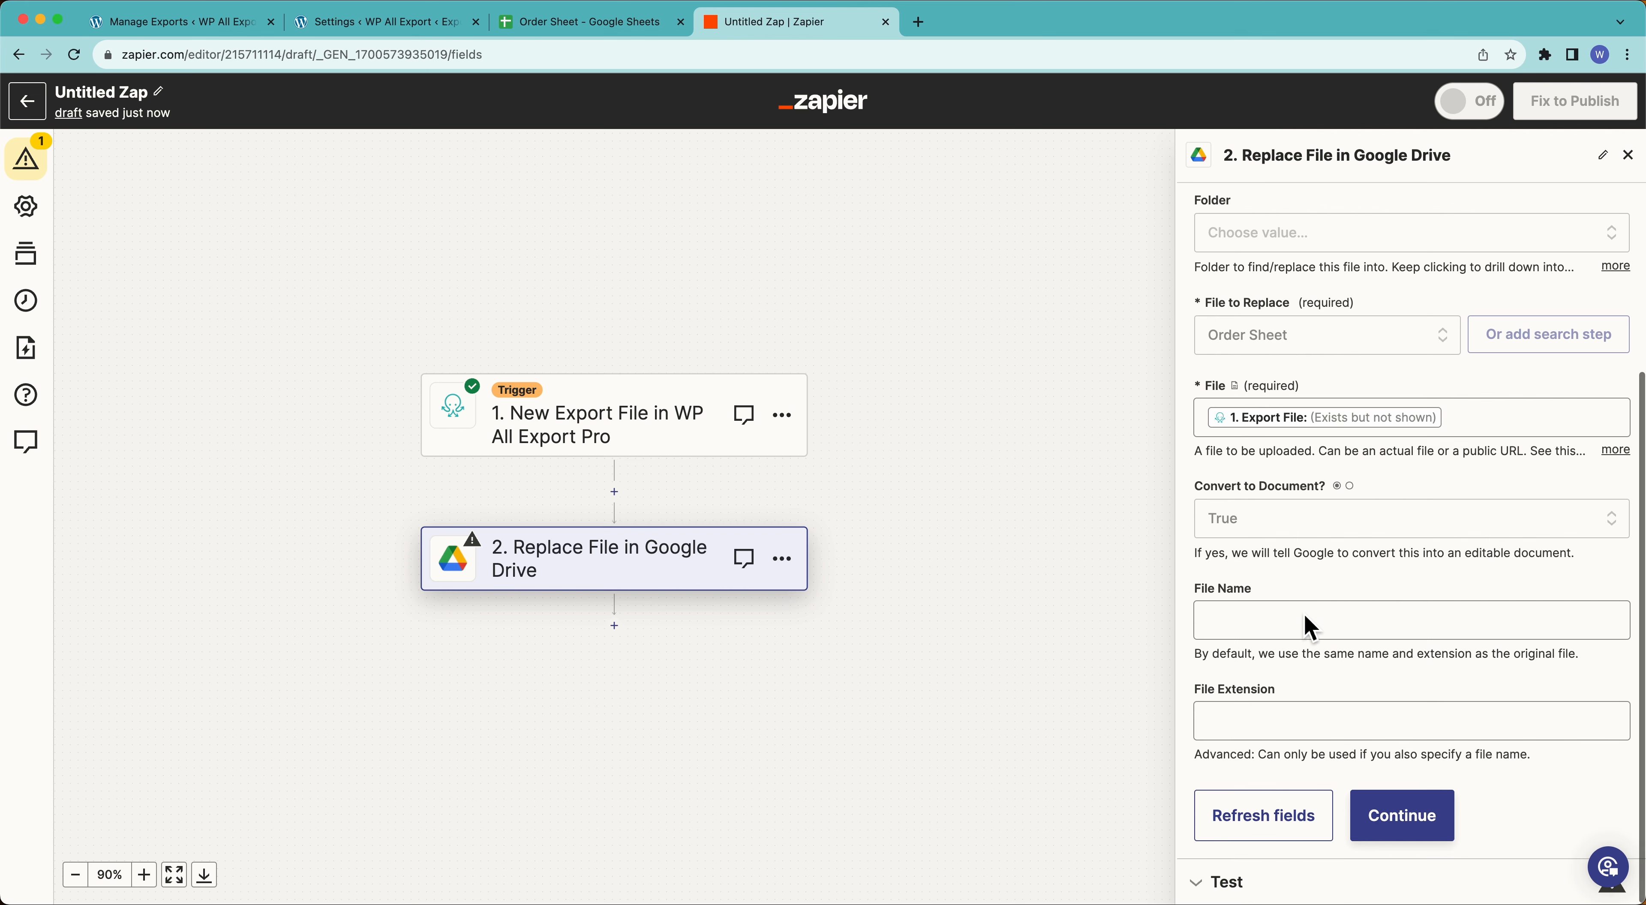
pyautogui.click(1240, 628)
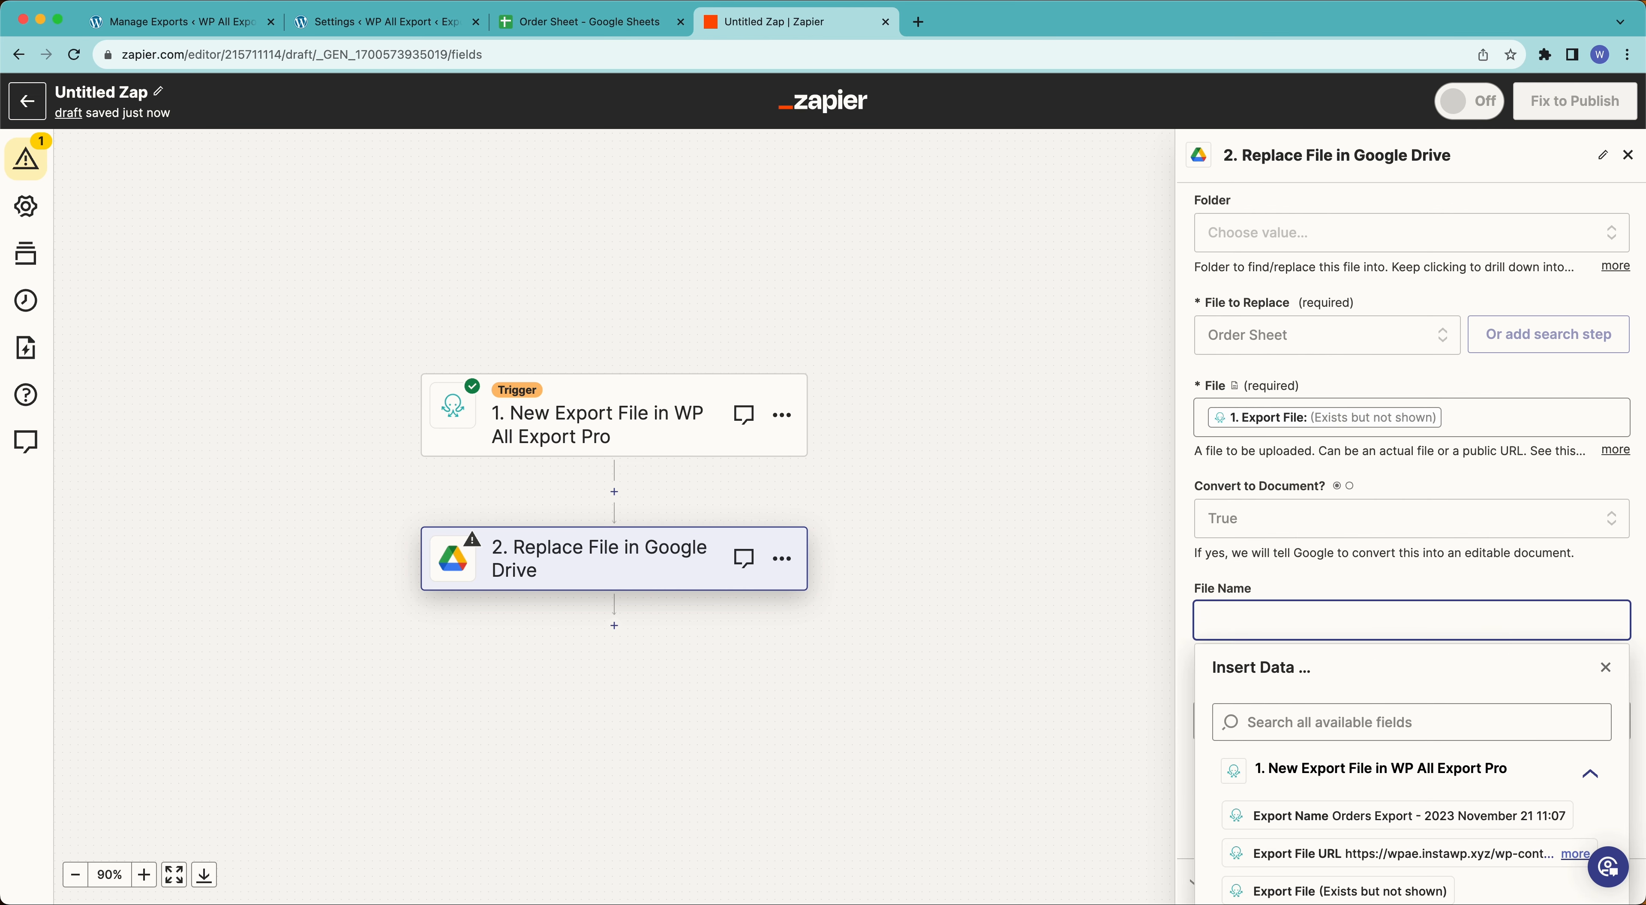
pyautogui.click(1443, 577)
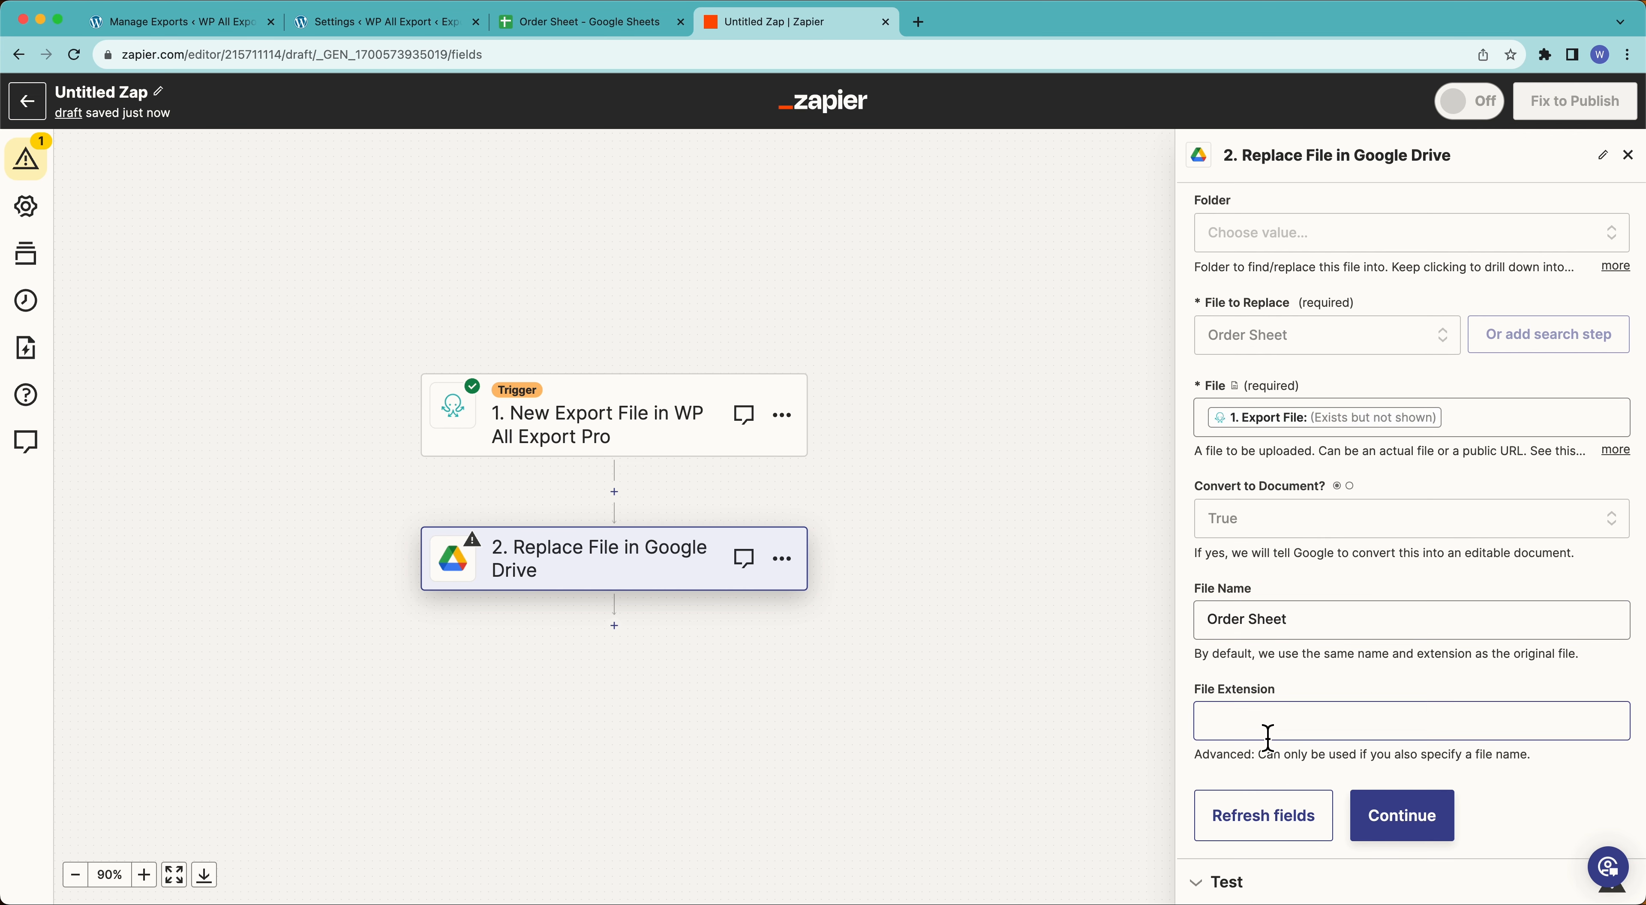
pyautogui.click(1415, 830)
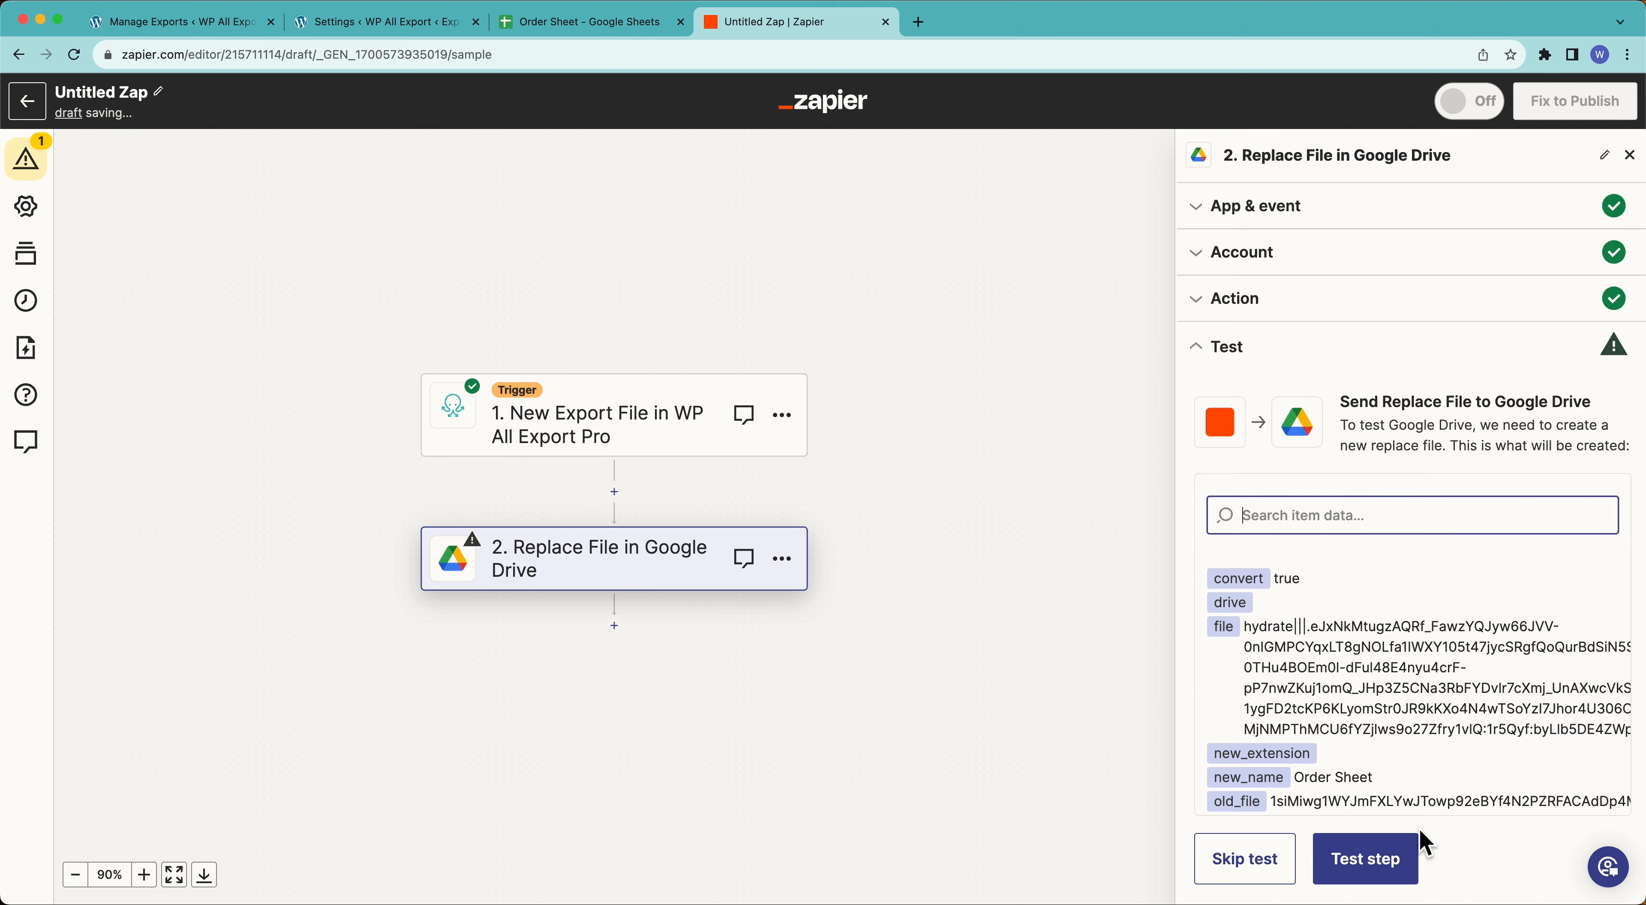
pyautogui.click(1373, 858)
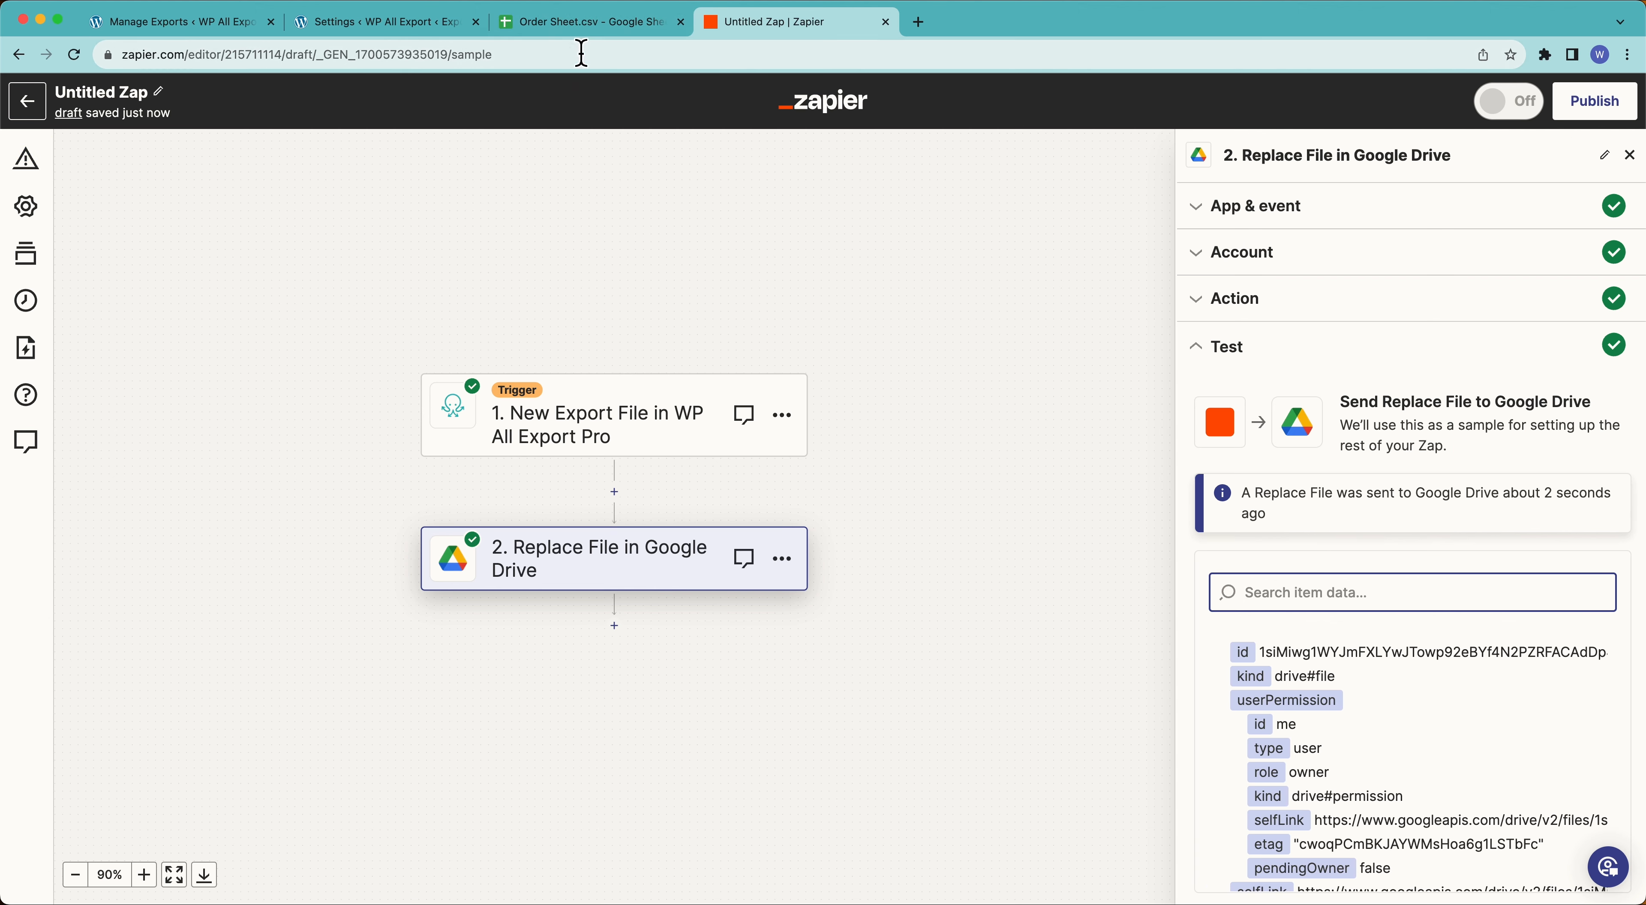
# Switch to the order sheet in Google Sheets and examine the exported order rows down to the last one.
pyautogui.click(588, 28)
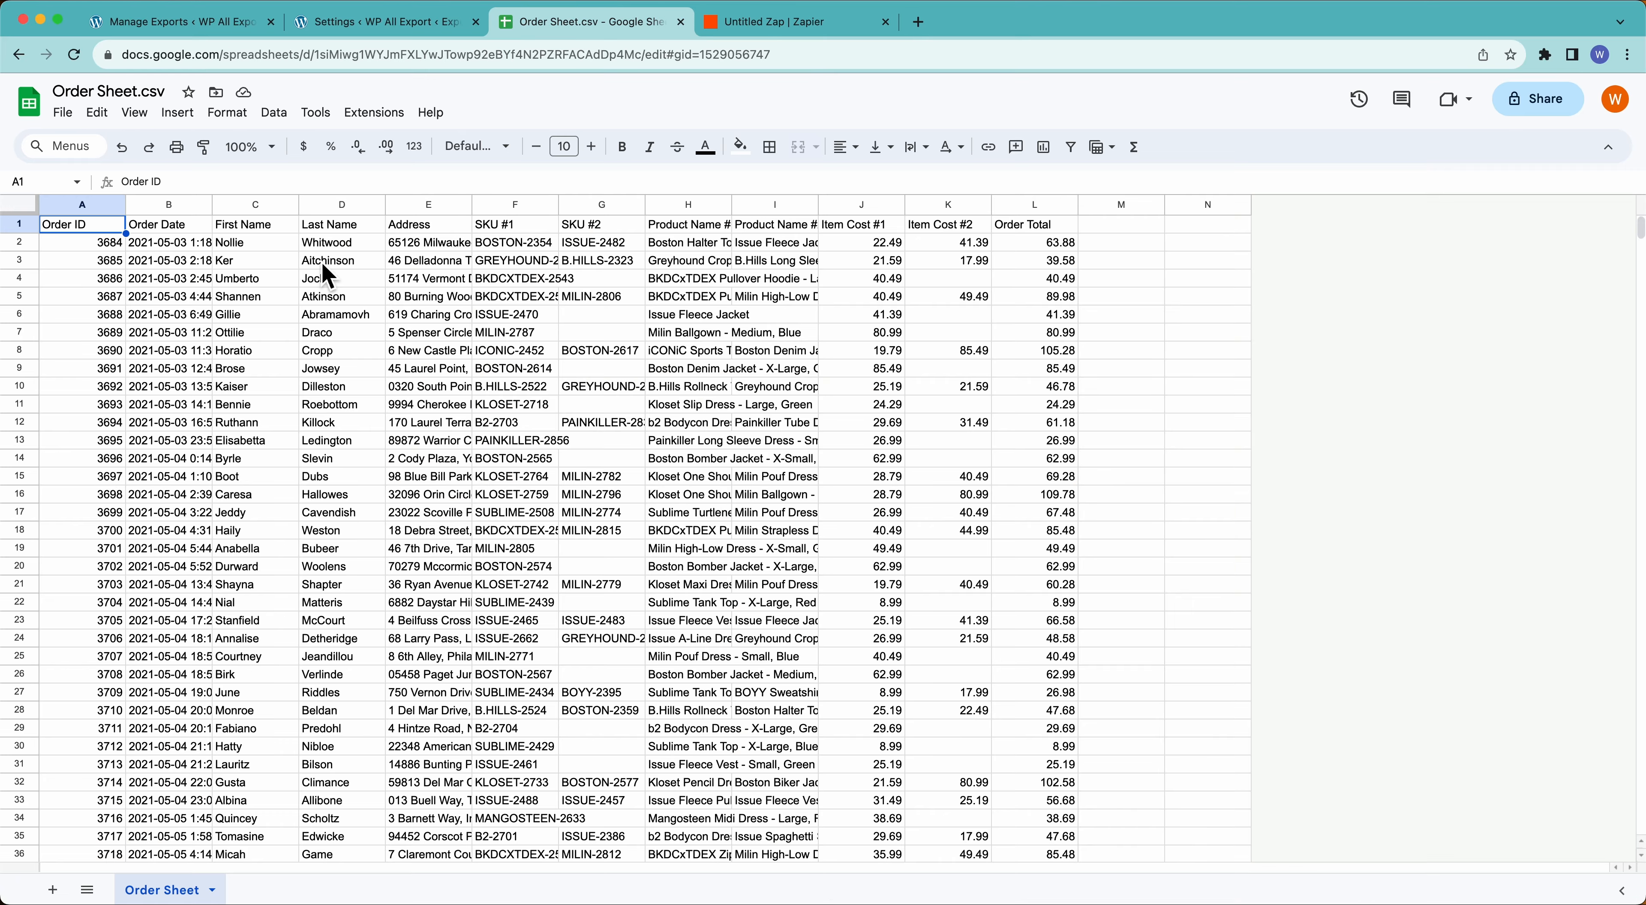
pyautogui.scroll(-20, 272, 460)
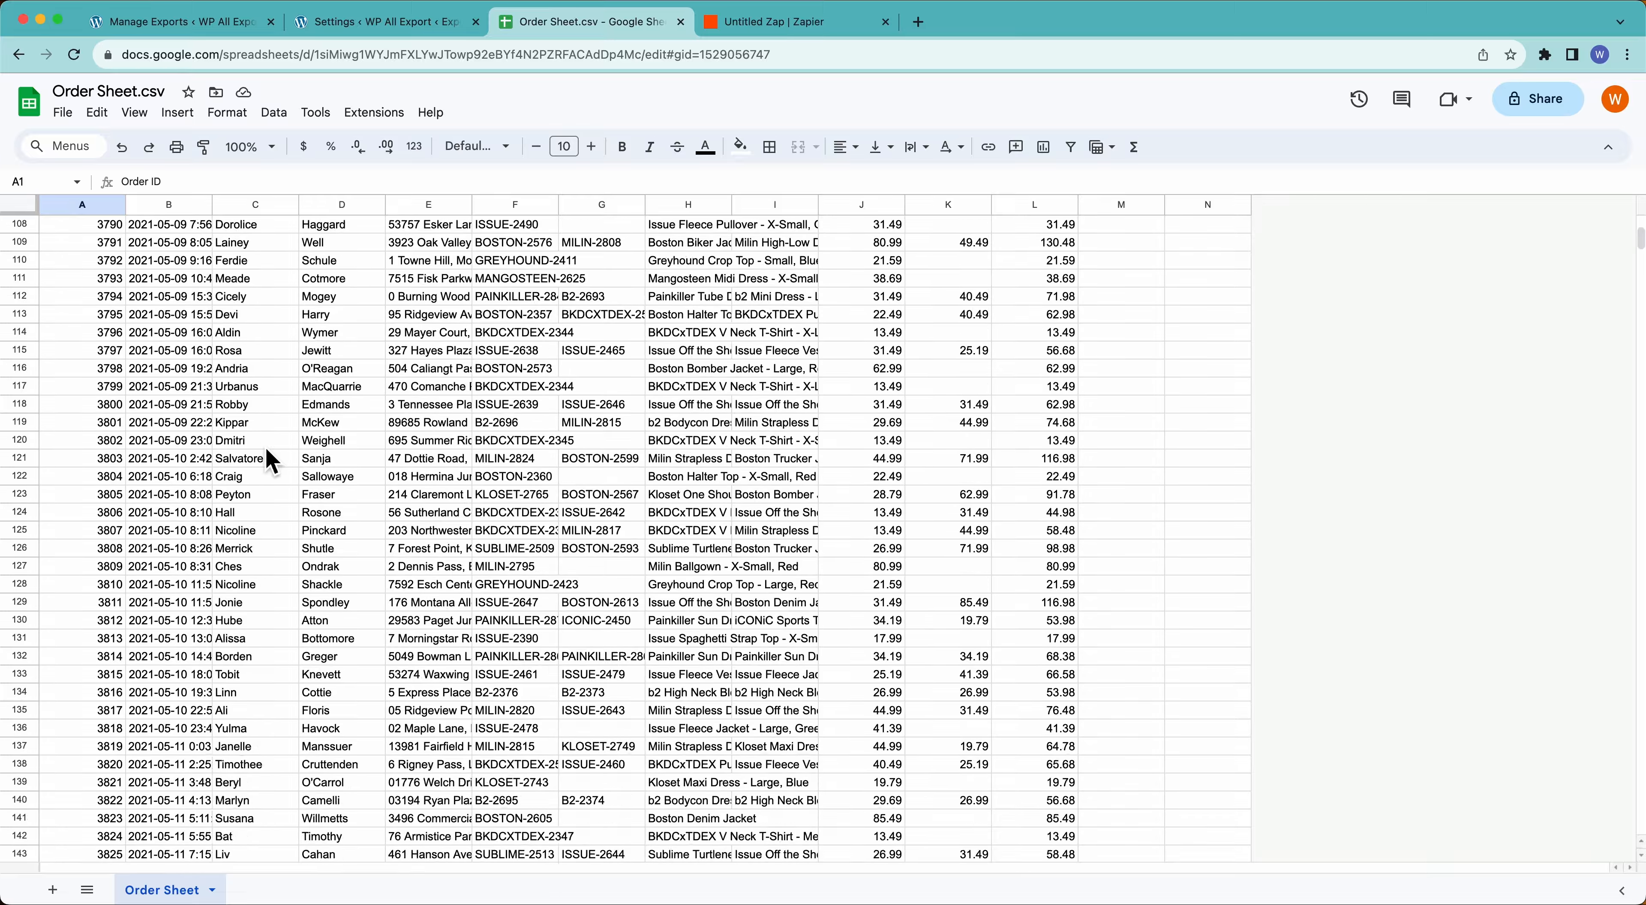
pyautogui.scroll(-20, 272, 460)
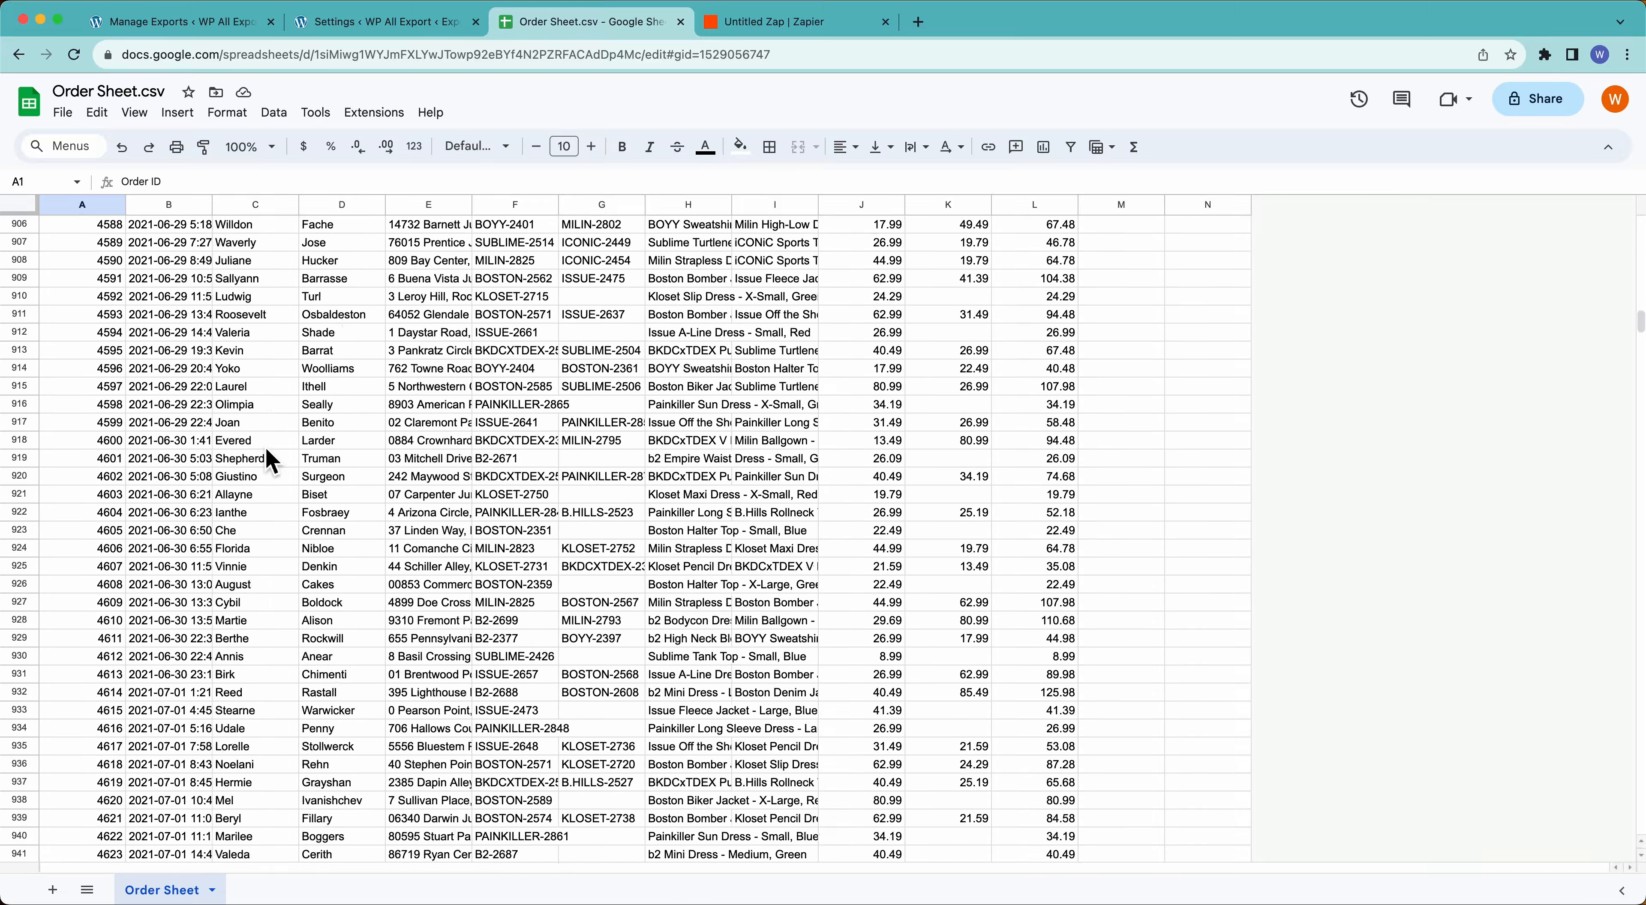
pyautogui.scroll(-20, 271, 460)
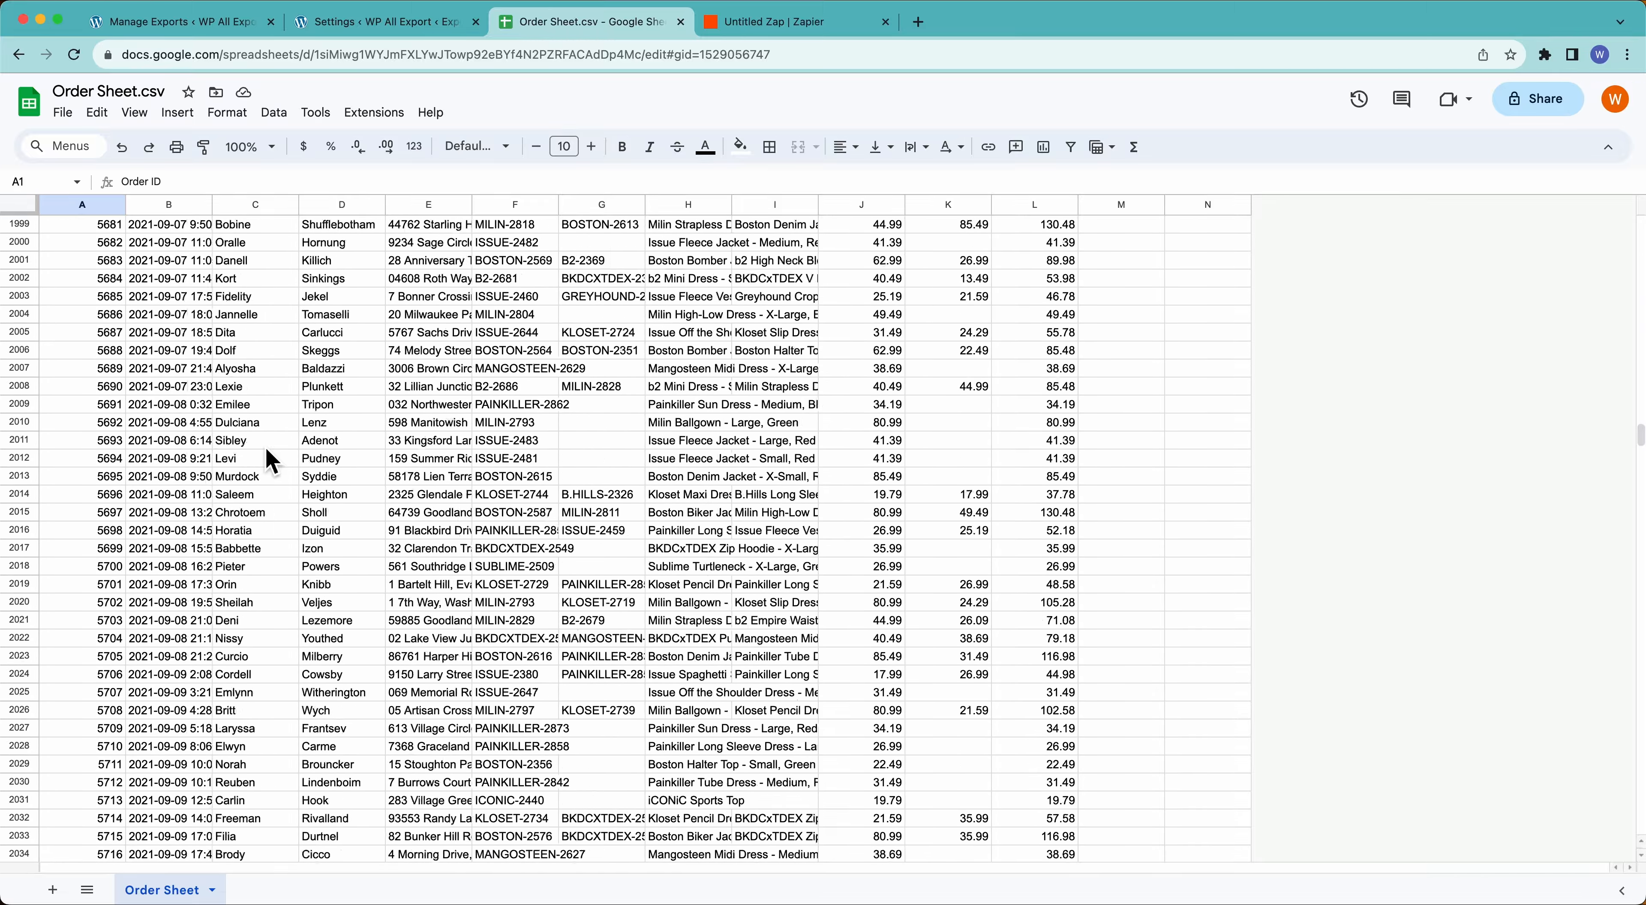
pyautogui.scroll(-20, 272, 460)
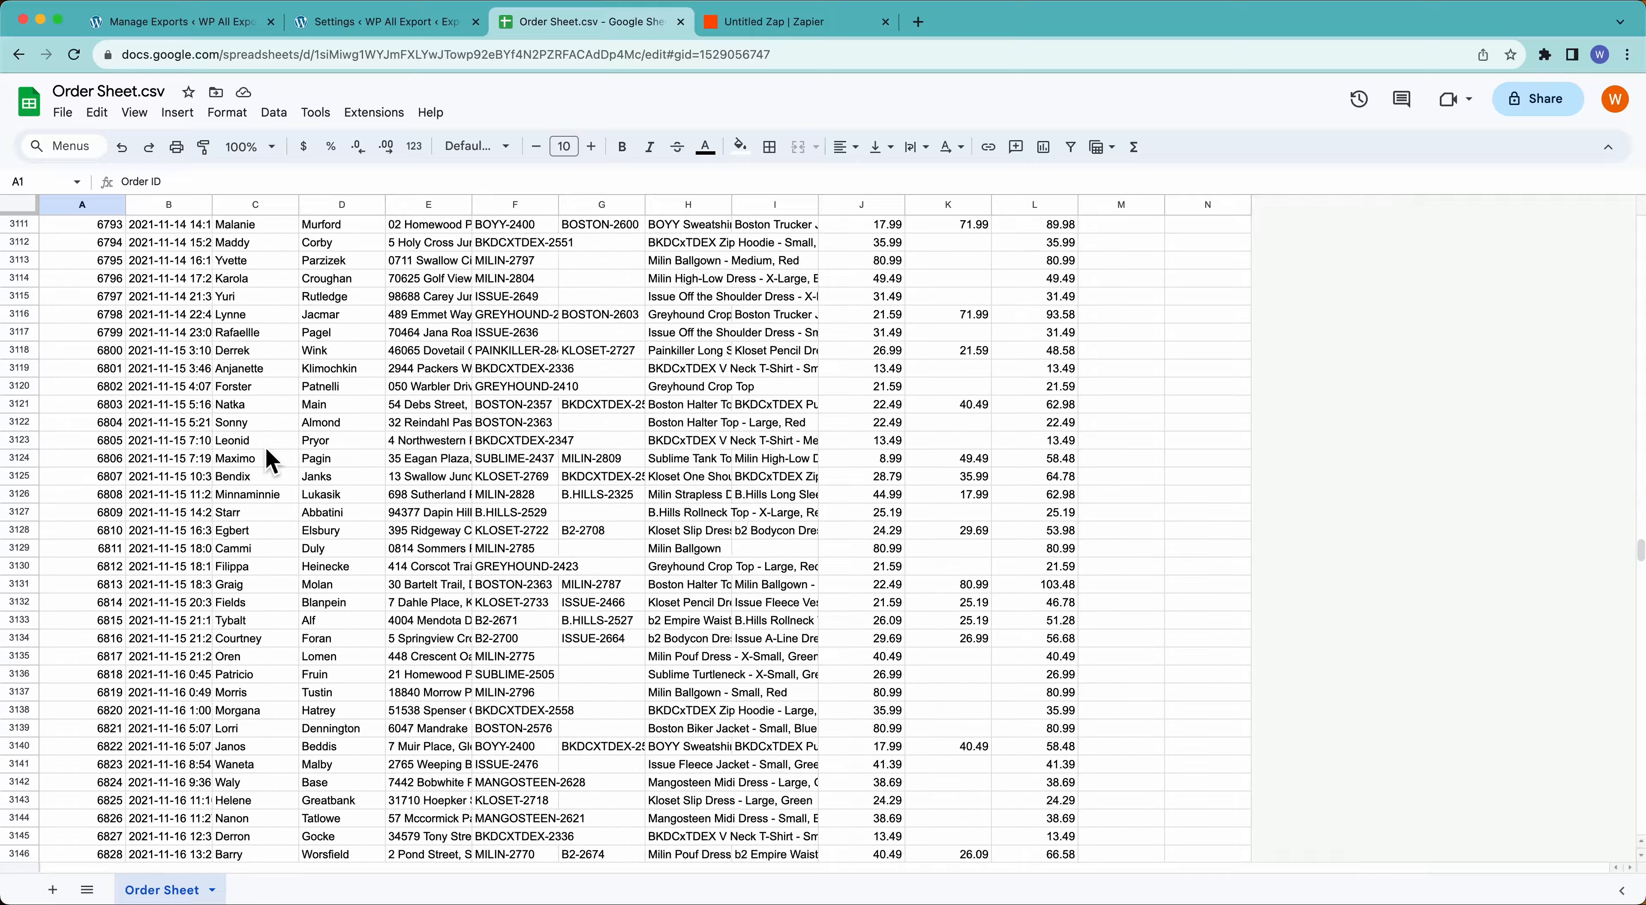
pyautogui.scroll(-20, 272, 460)
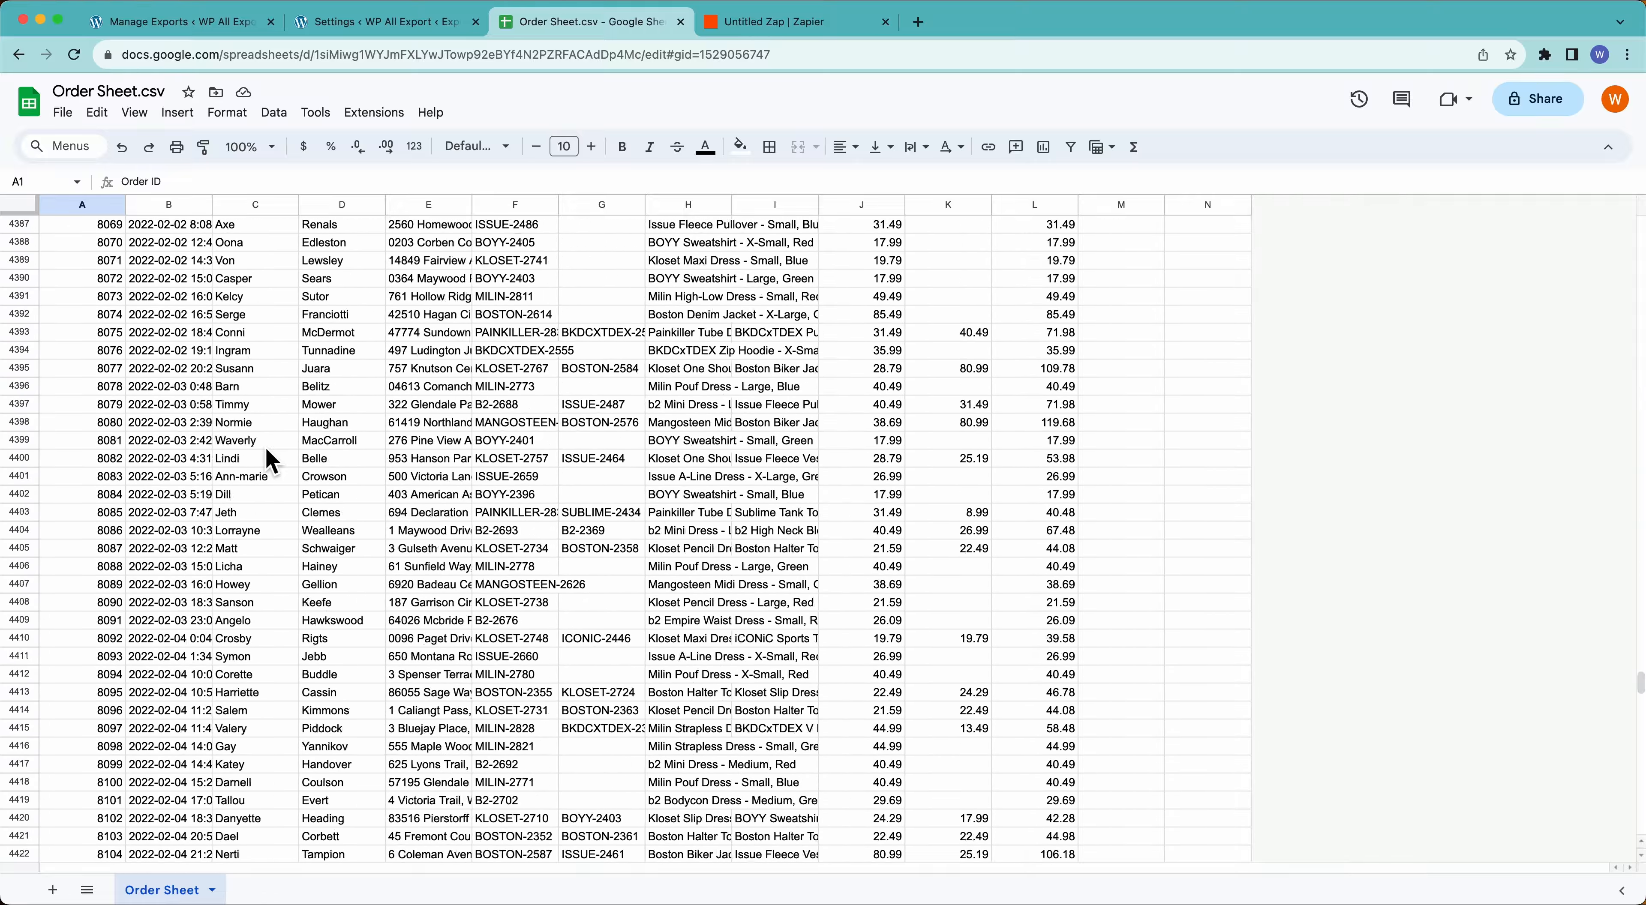
pyautogui.scroll(-20, 272, 460)
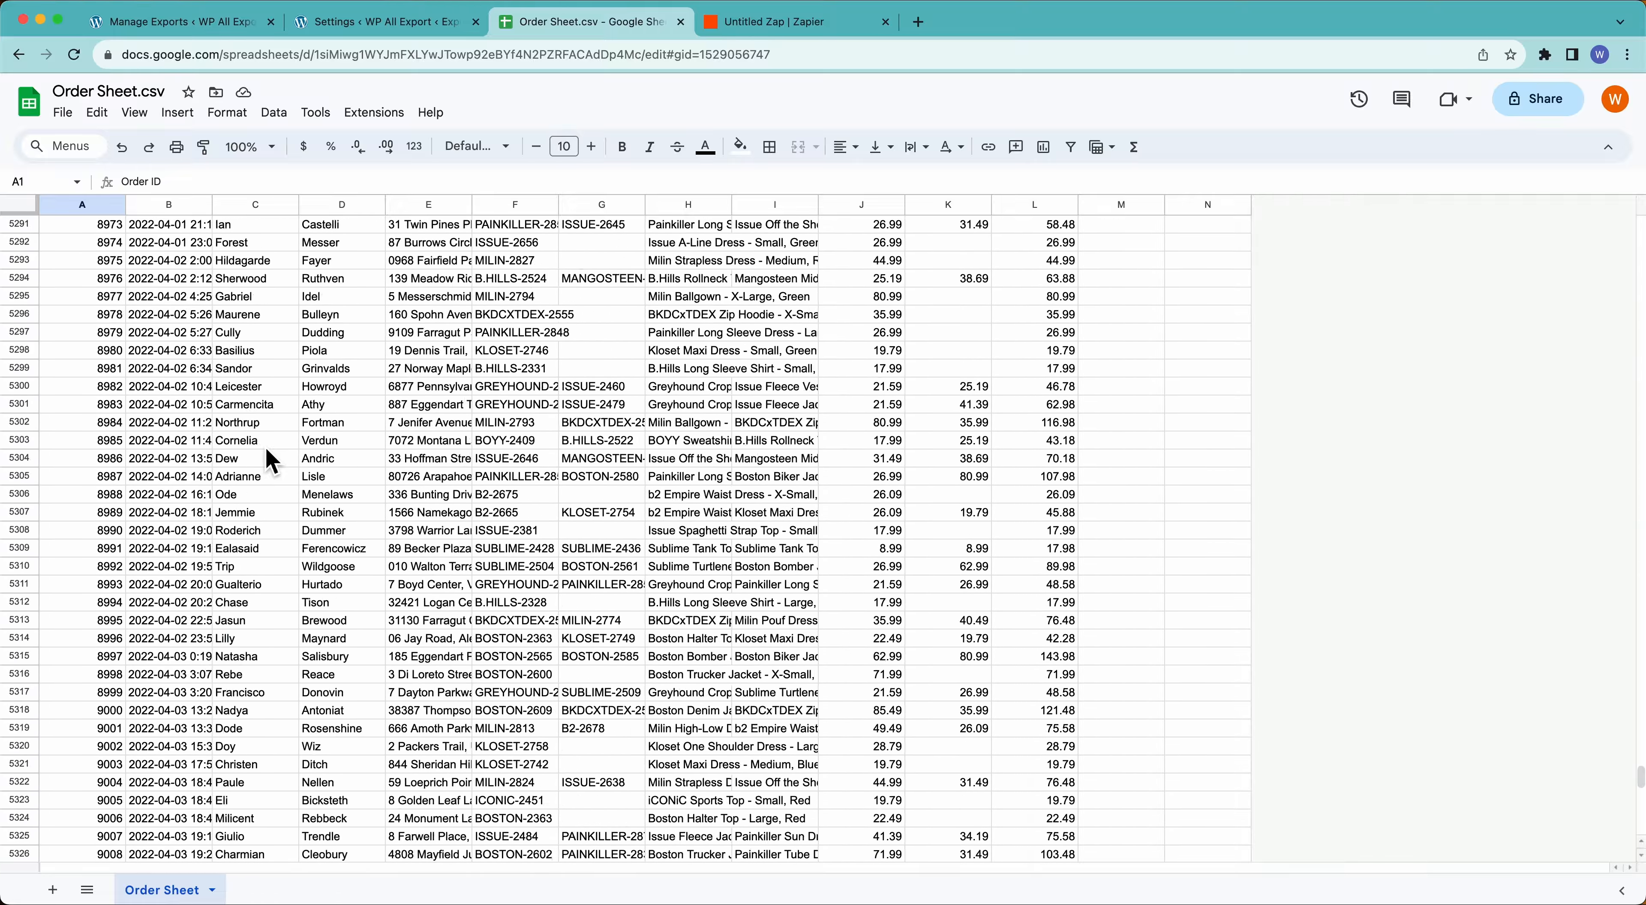
pyautogui.scroll(-20, 271, 460)
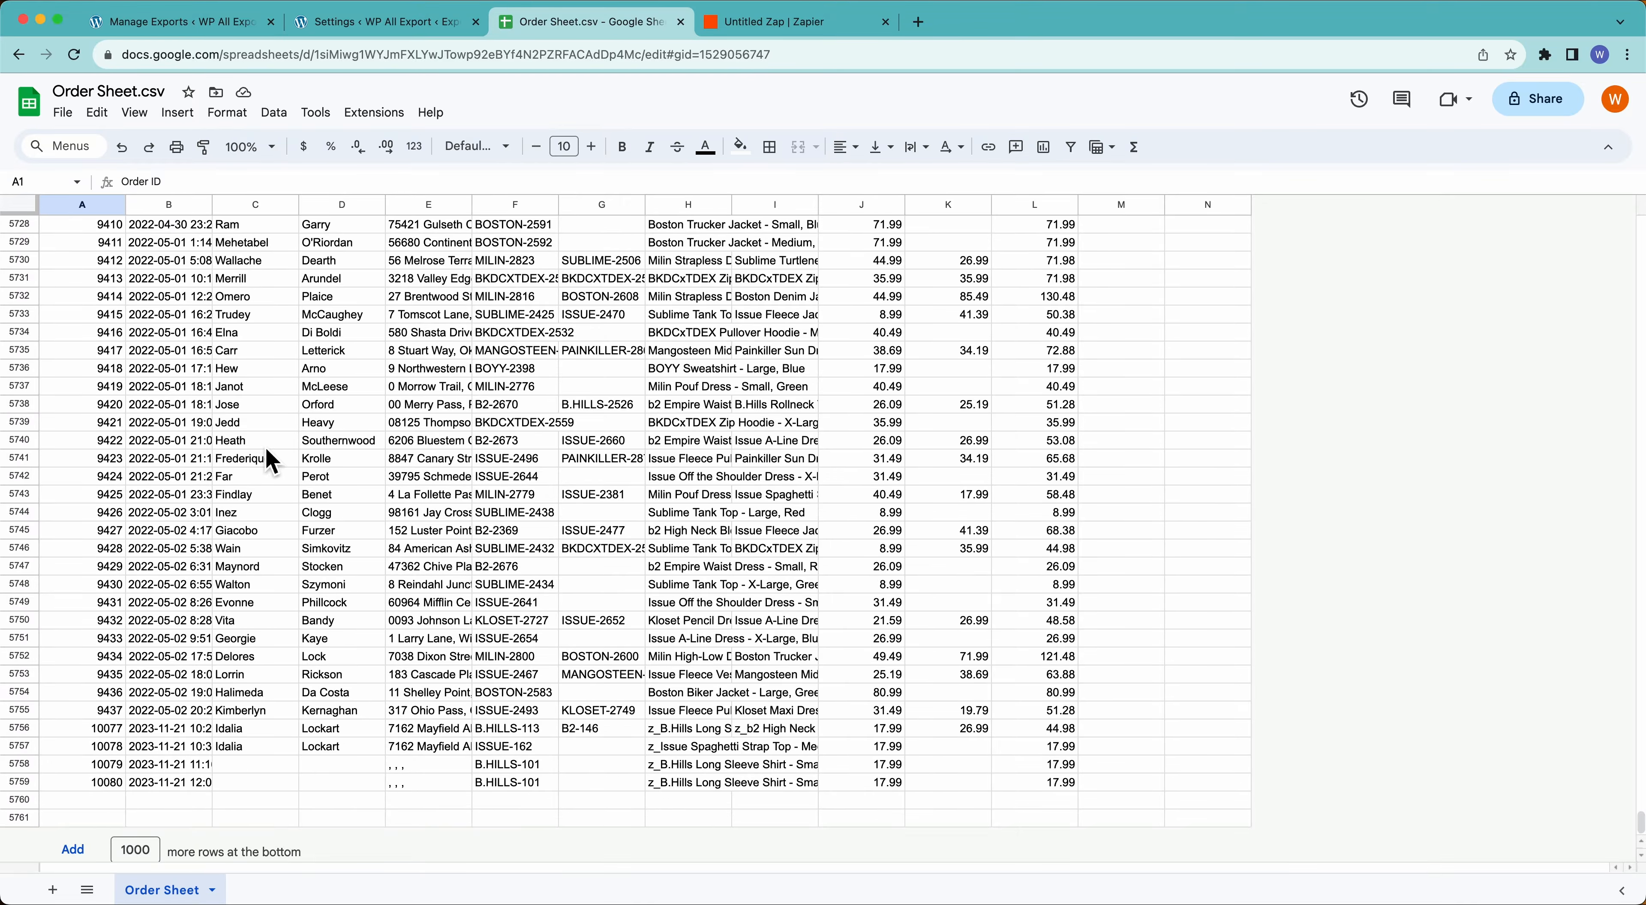
# Go back through the exported order rows to the header row at the start of the order sheet.
pyautogui.scroll(20, 272, 460)
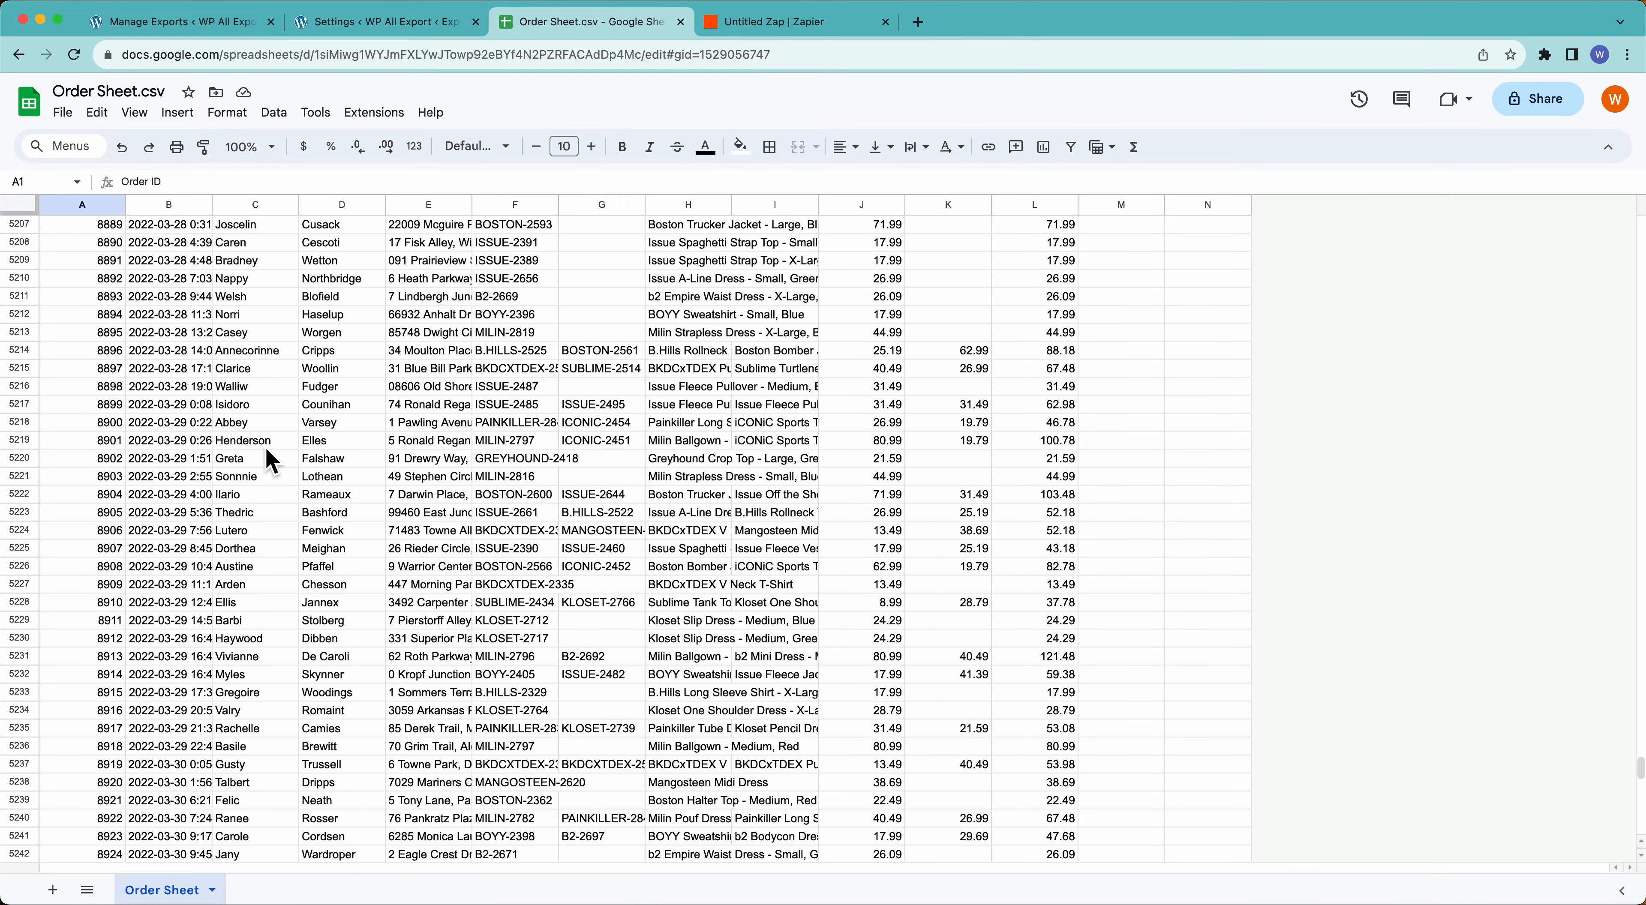
pyautogui.scroll(20, 272, 460)
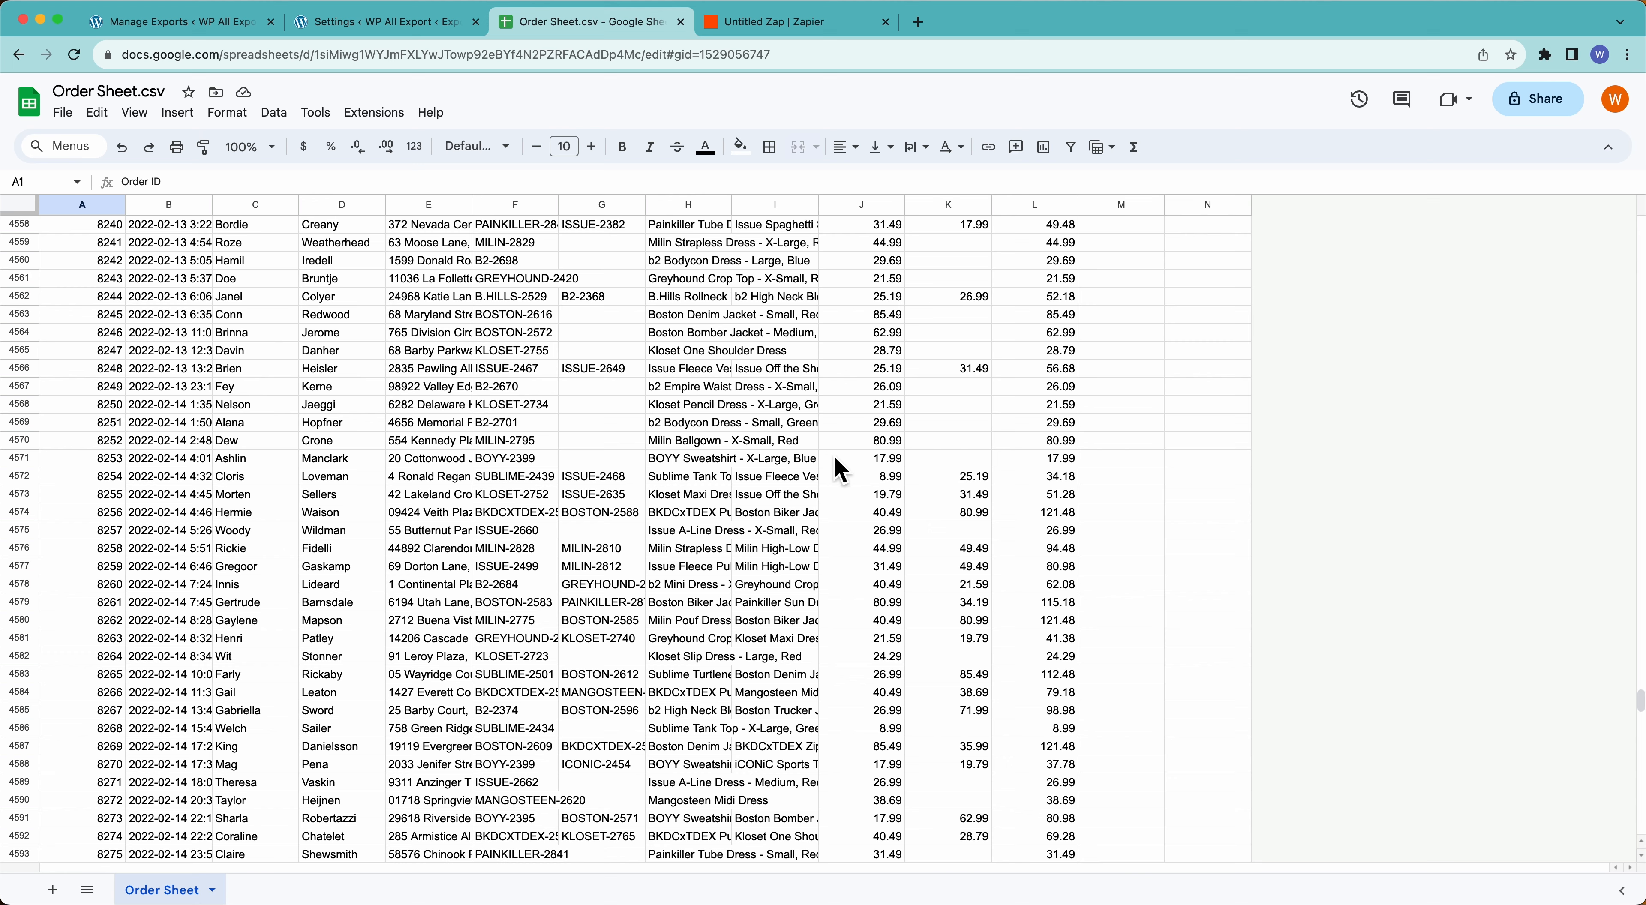
pyautogui.click(1320, 563)
pyautogui.press('super+Up')
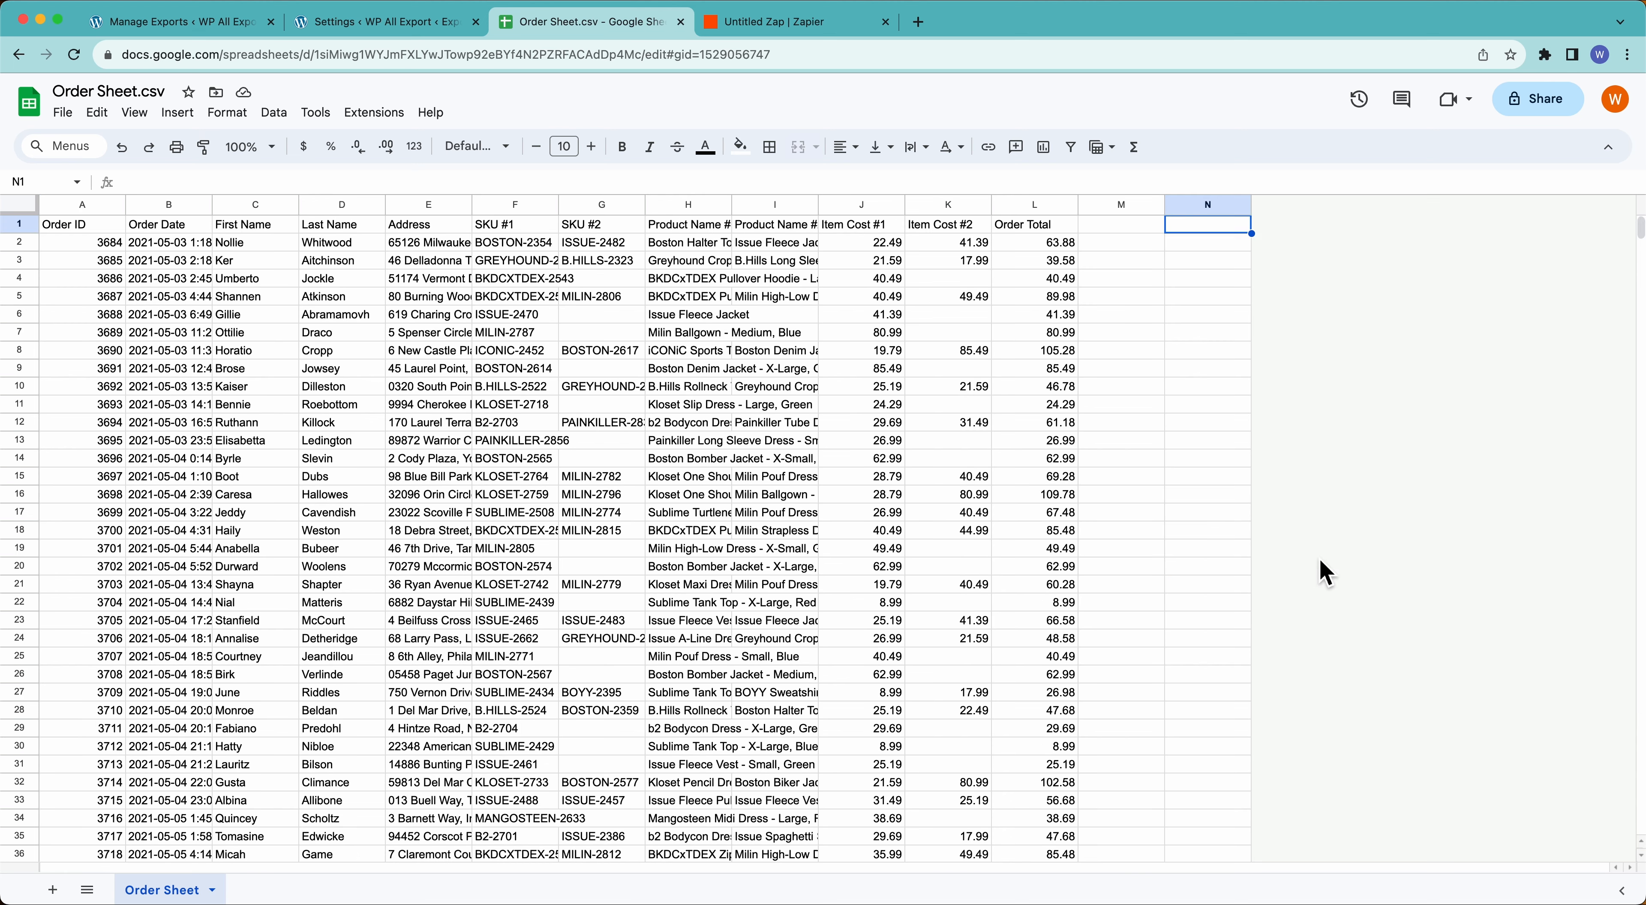
# Switch to Zapier, rename the Zap as Order Sheet Update, and publish it.
pyautogui.click(767, 26)
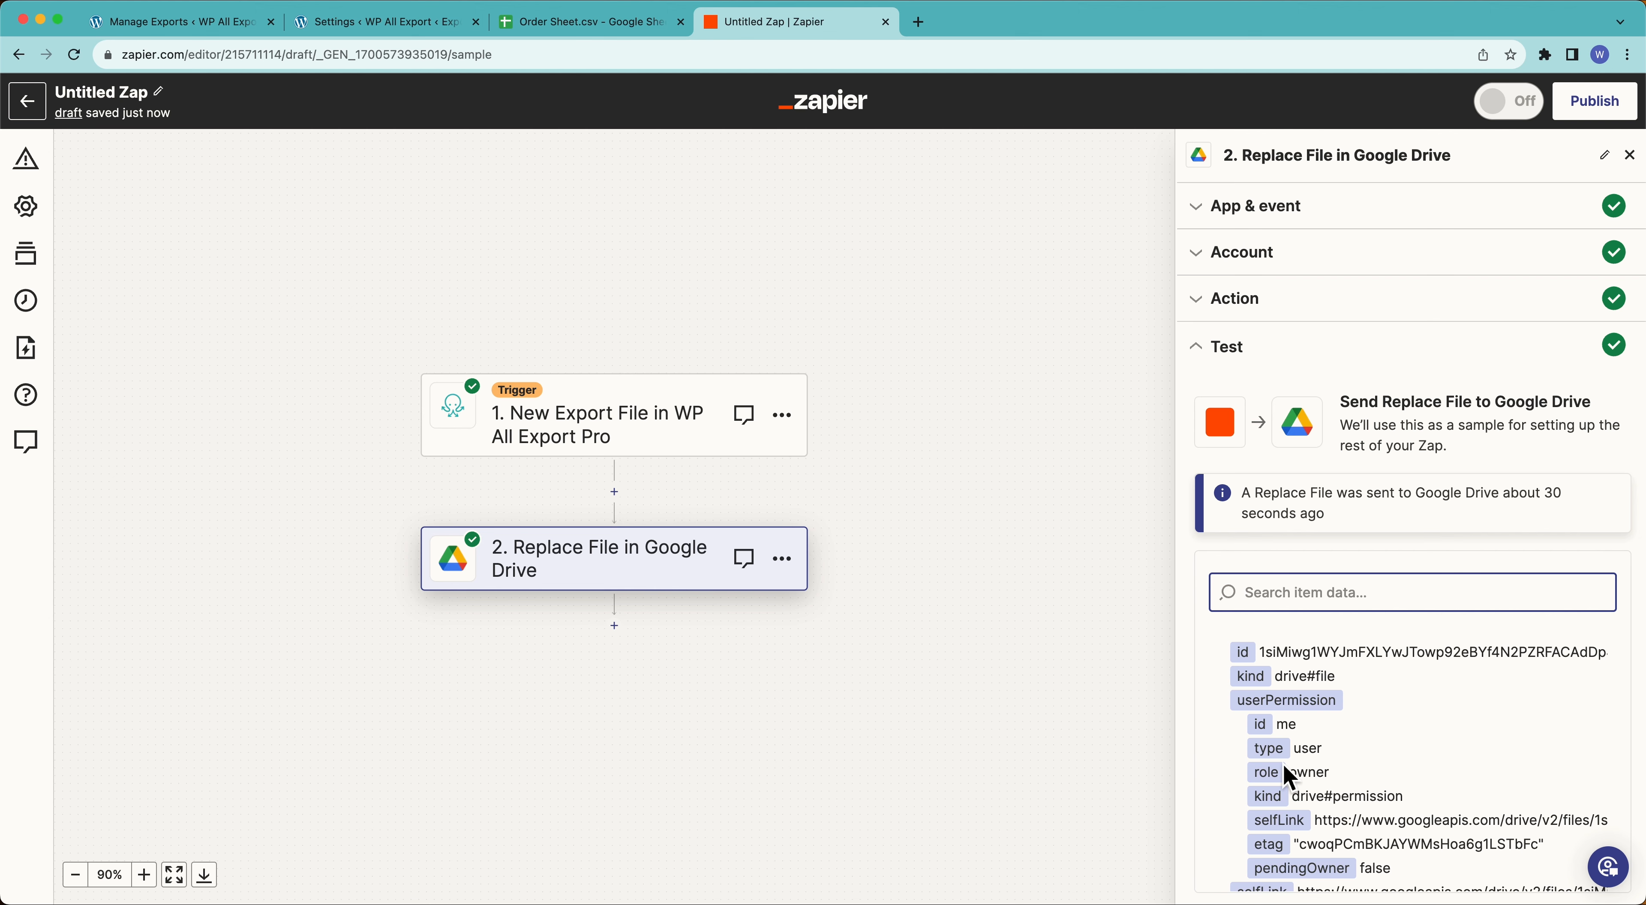
pyautogui.click(143, 96)
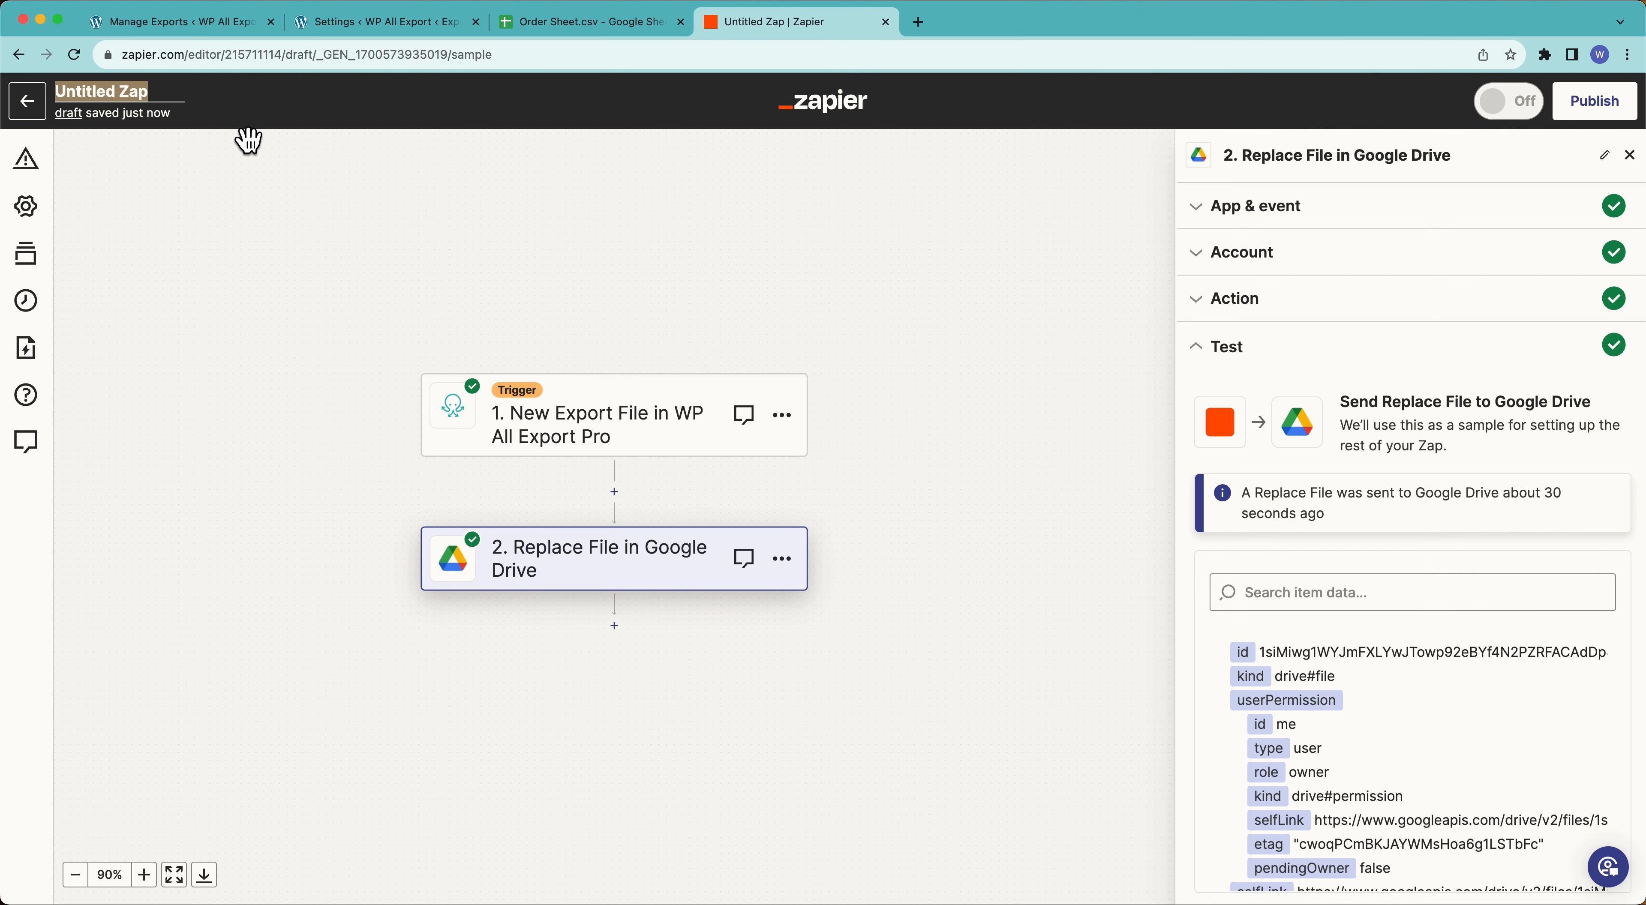
pyautogui.write('Order Sheet Update')
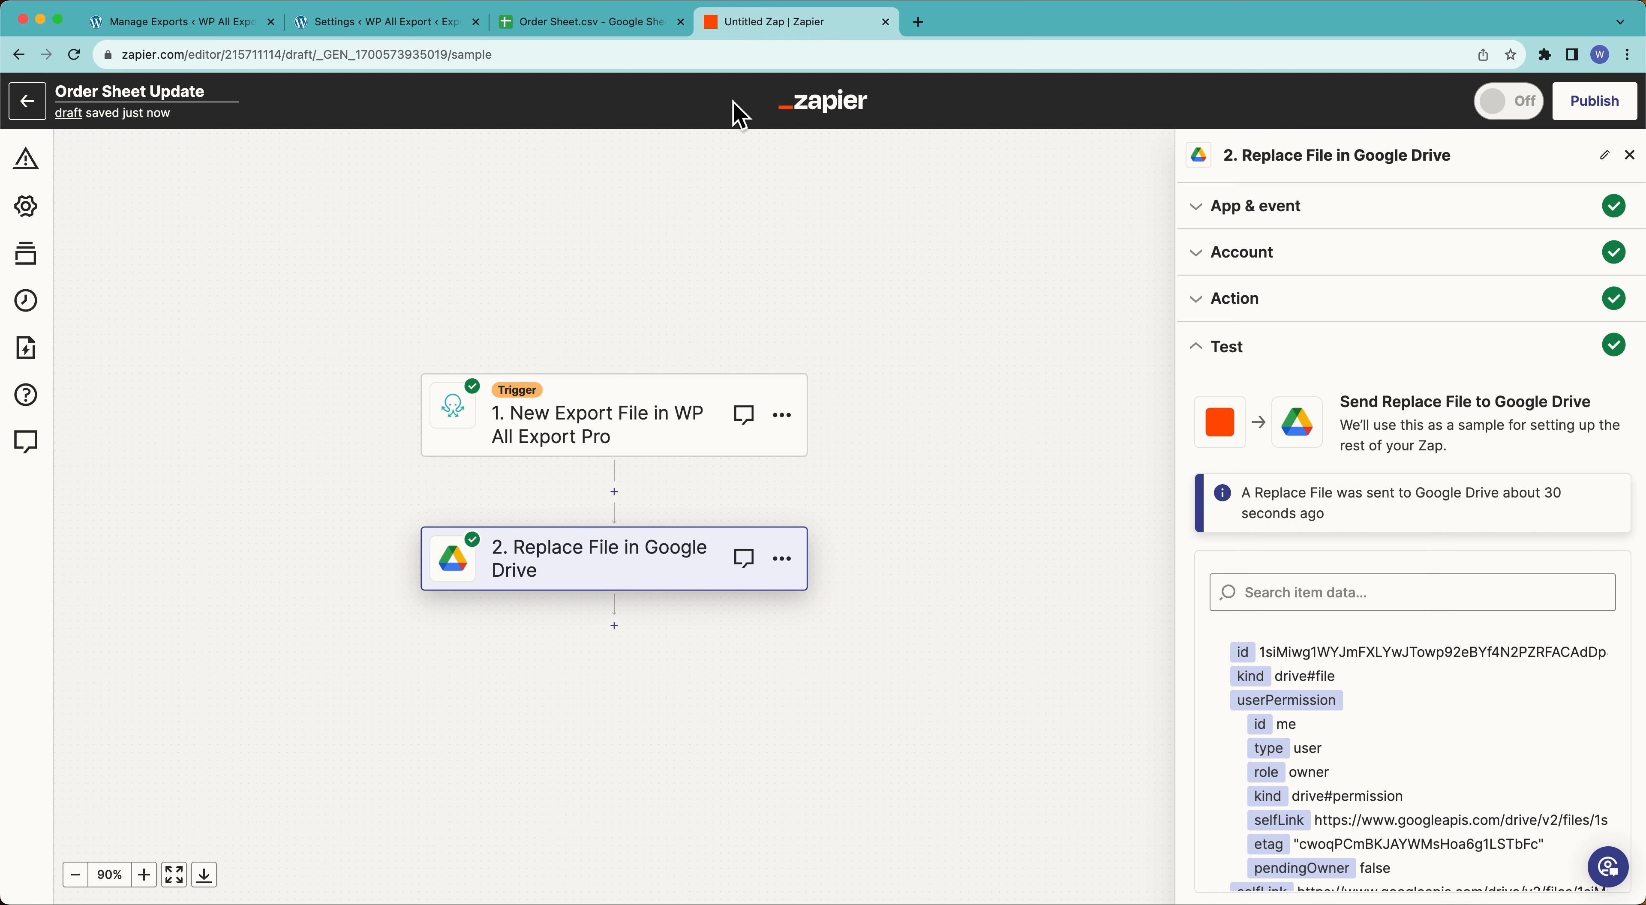
pyautogui.click(1580, 108)
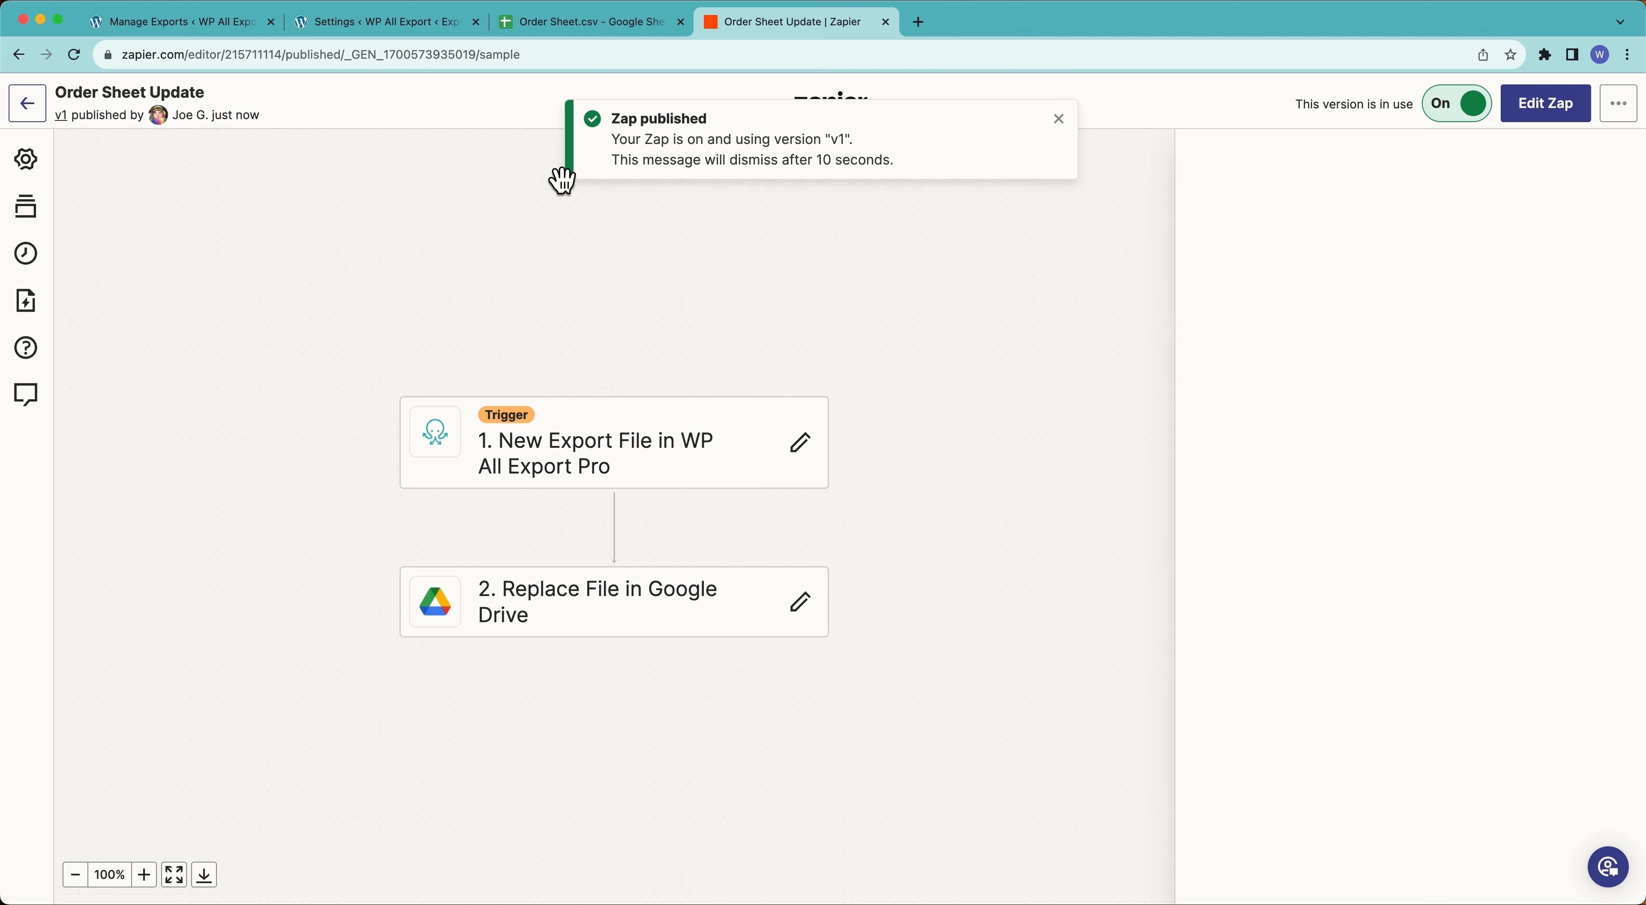
# Close the extra WP All Export settings page, open Manage Exports, and run the Orders Export again.
pyautogui.click(475, 21)
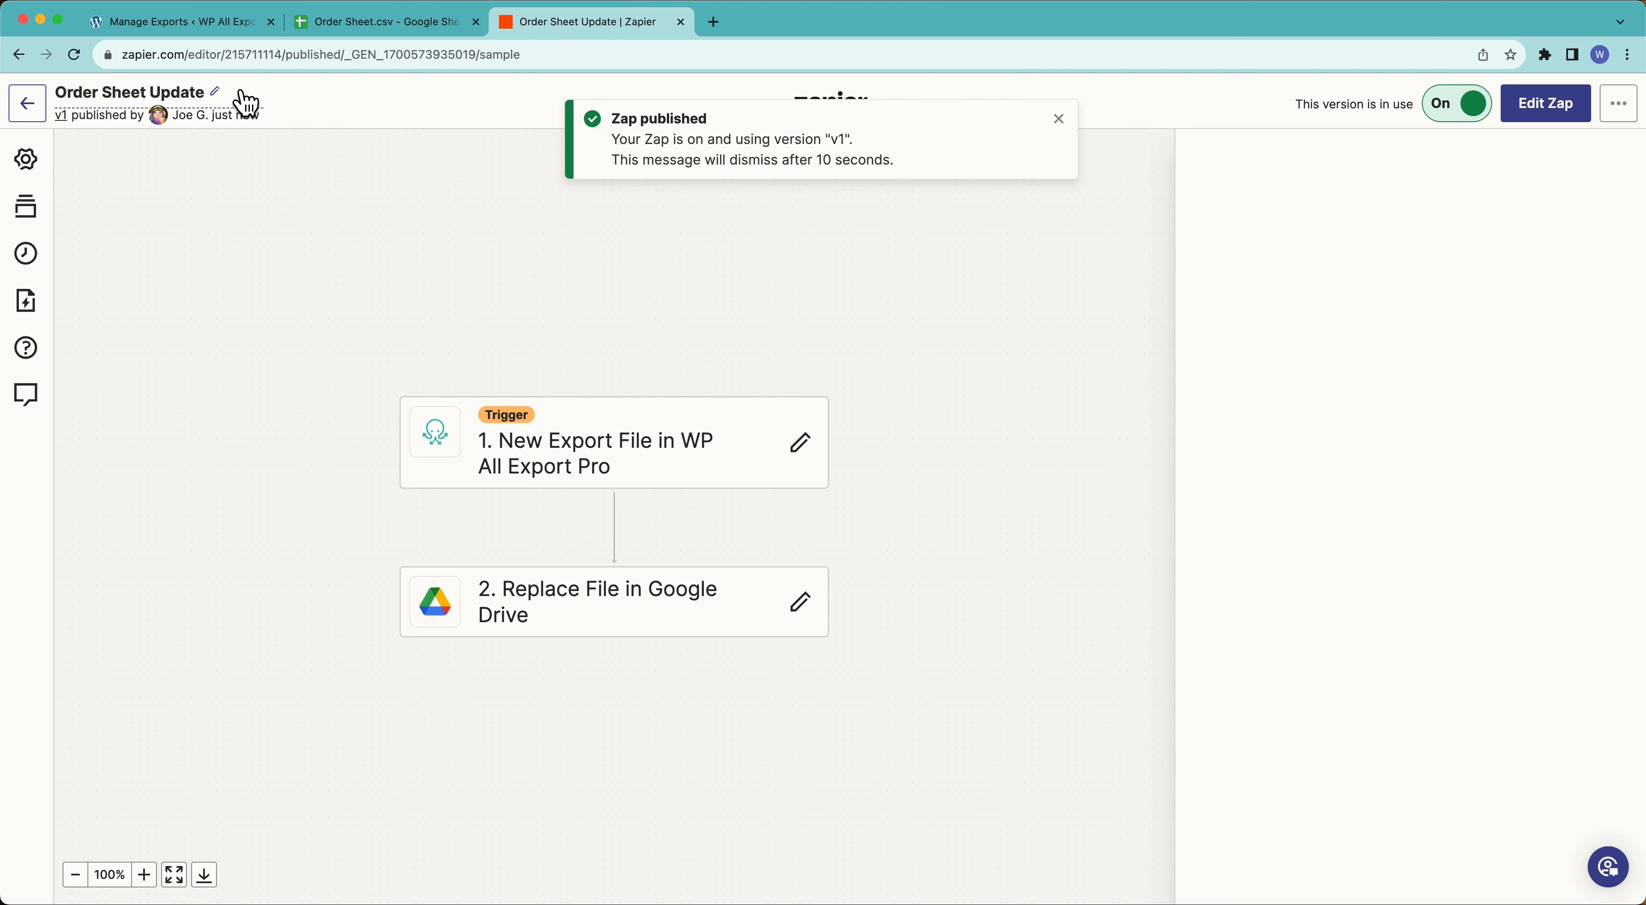
pyautogui.click(223, 25)
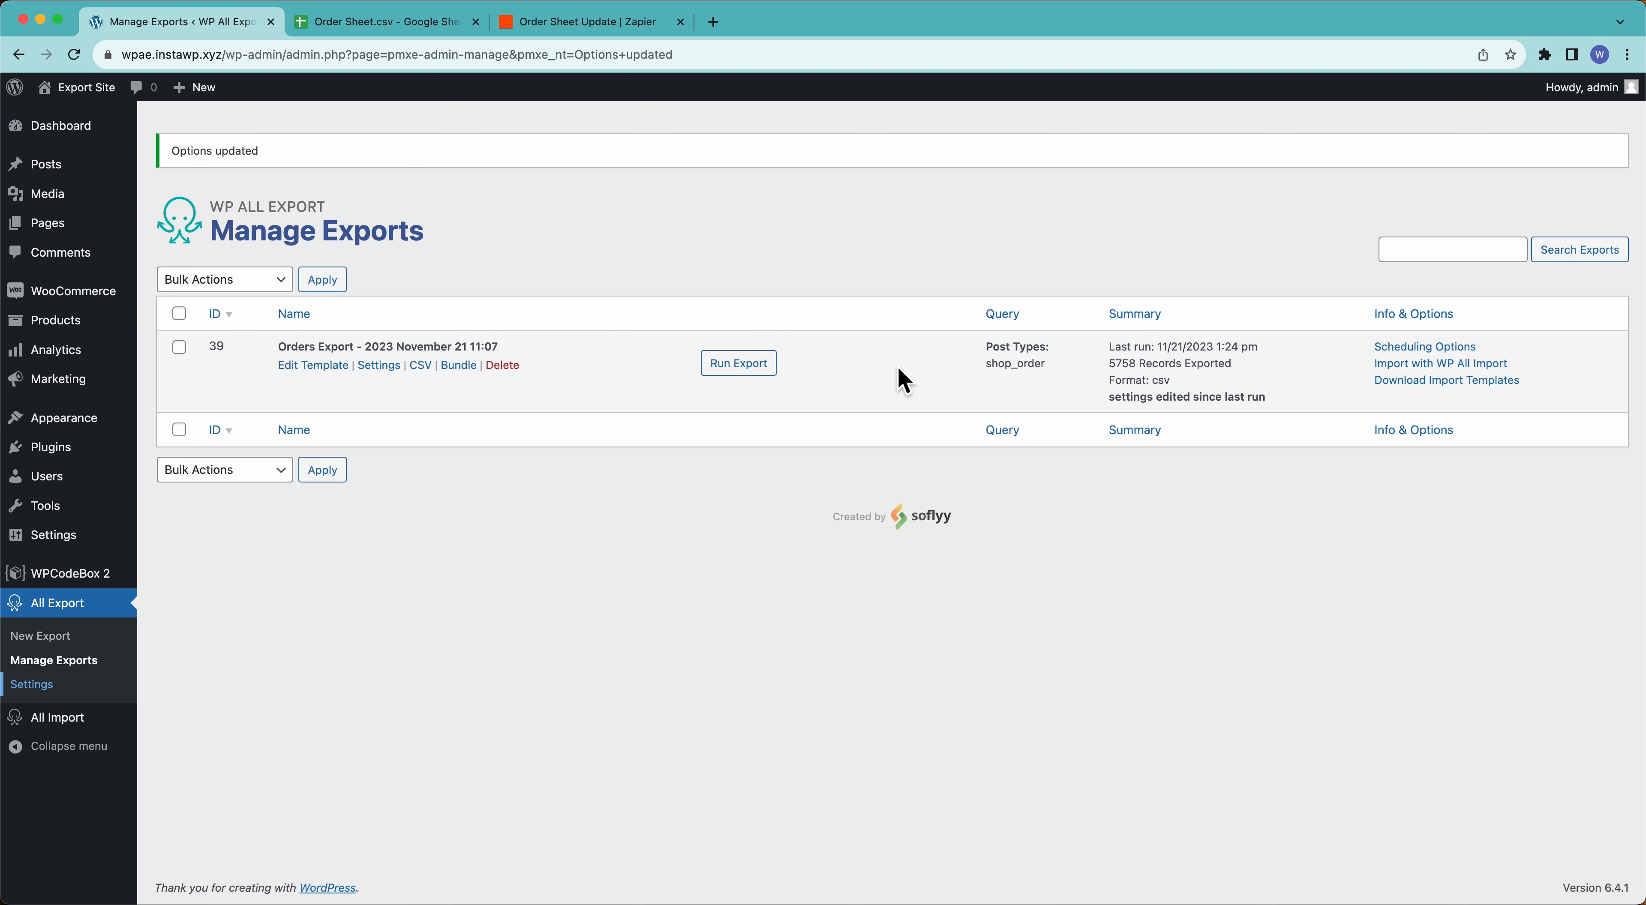
pyautogui.click(762, 378)
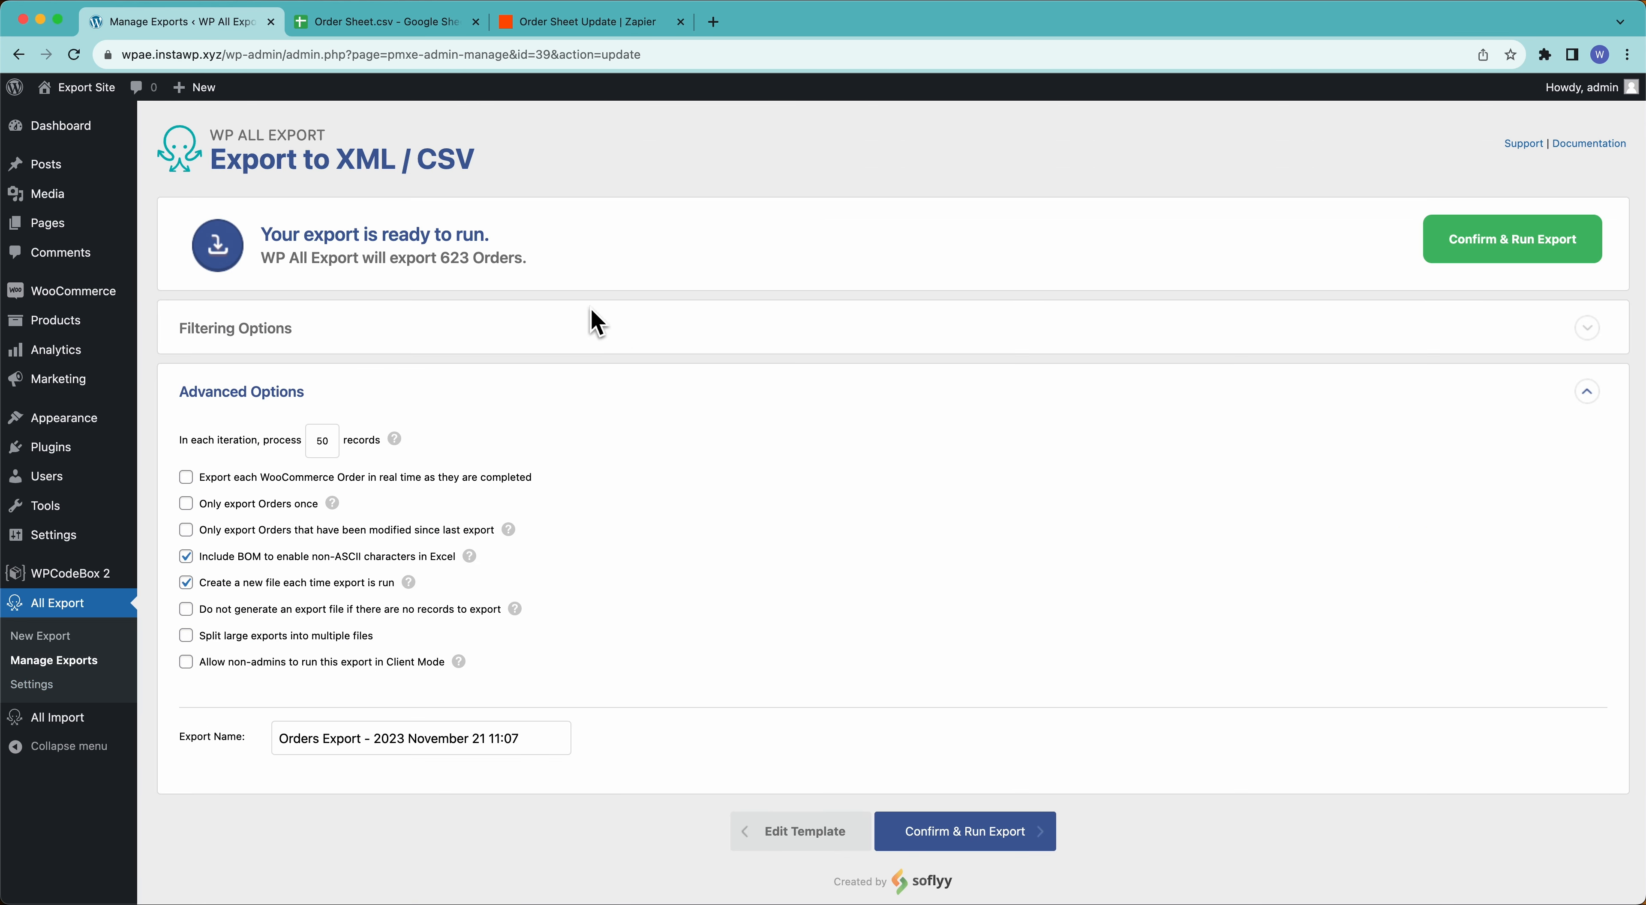
pyautogui.click(1469, 250)
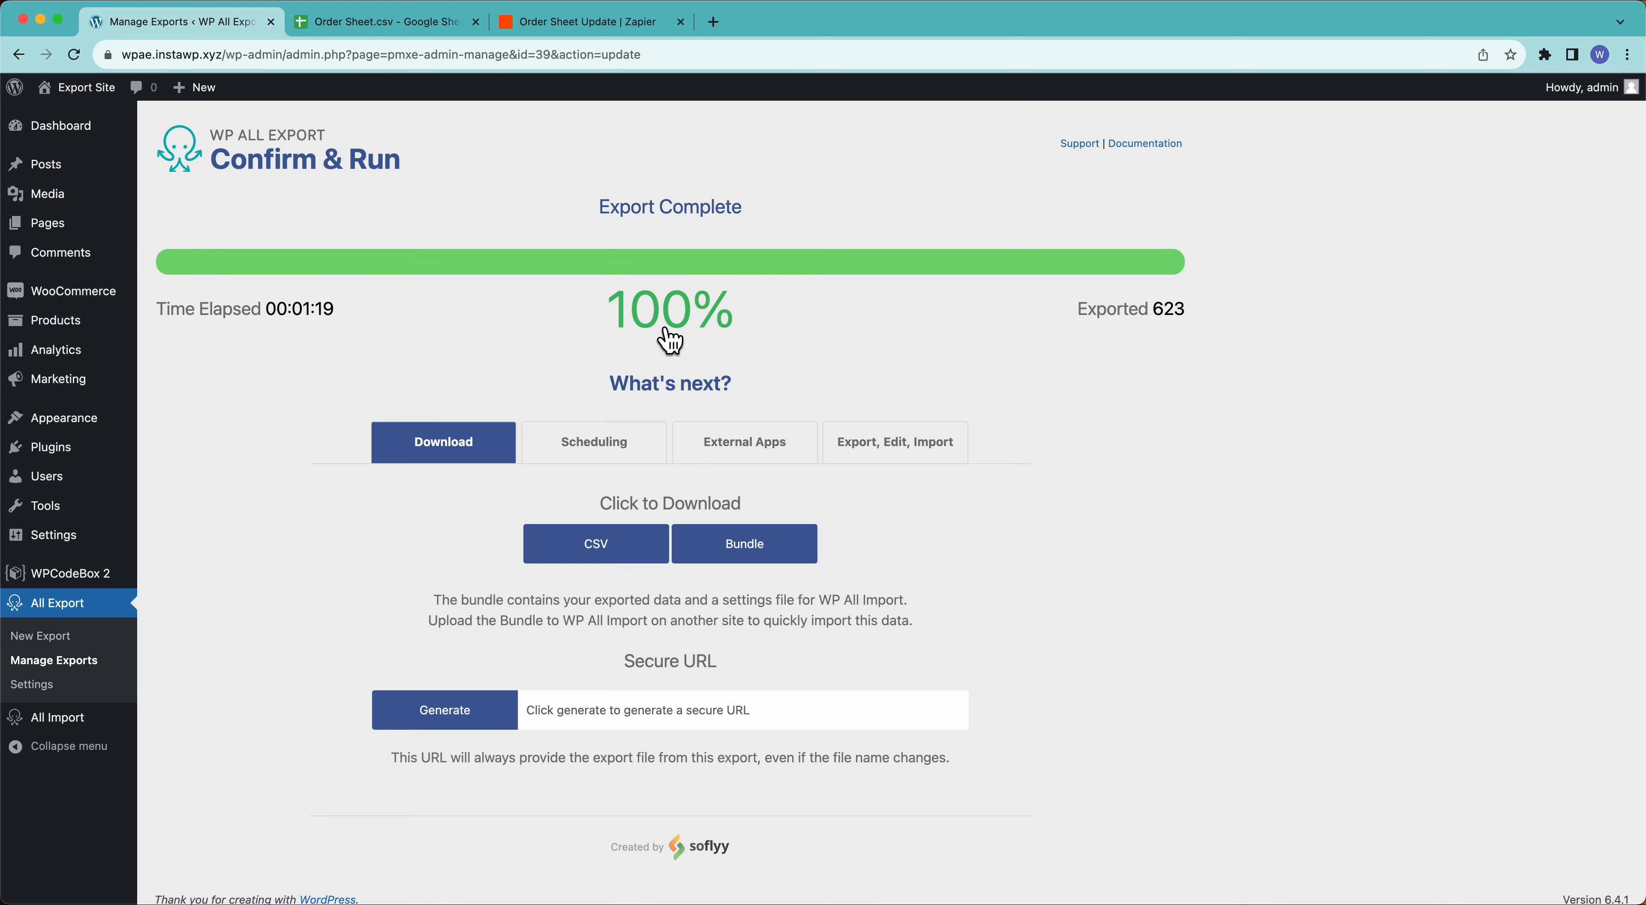
# Switch to the order sheet in Google Sheets, examine its replaced rows down to the last one, and compare them with the export summary.
pyautogui.click(409, 26)
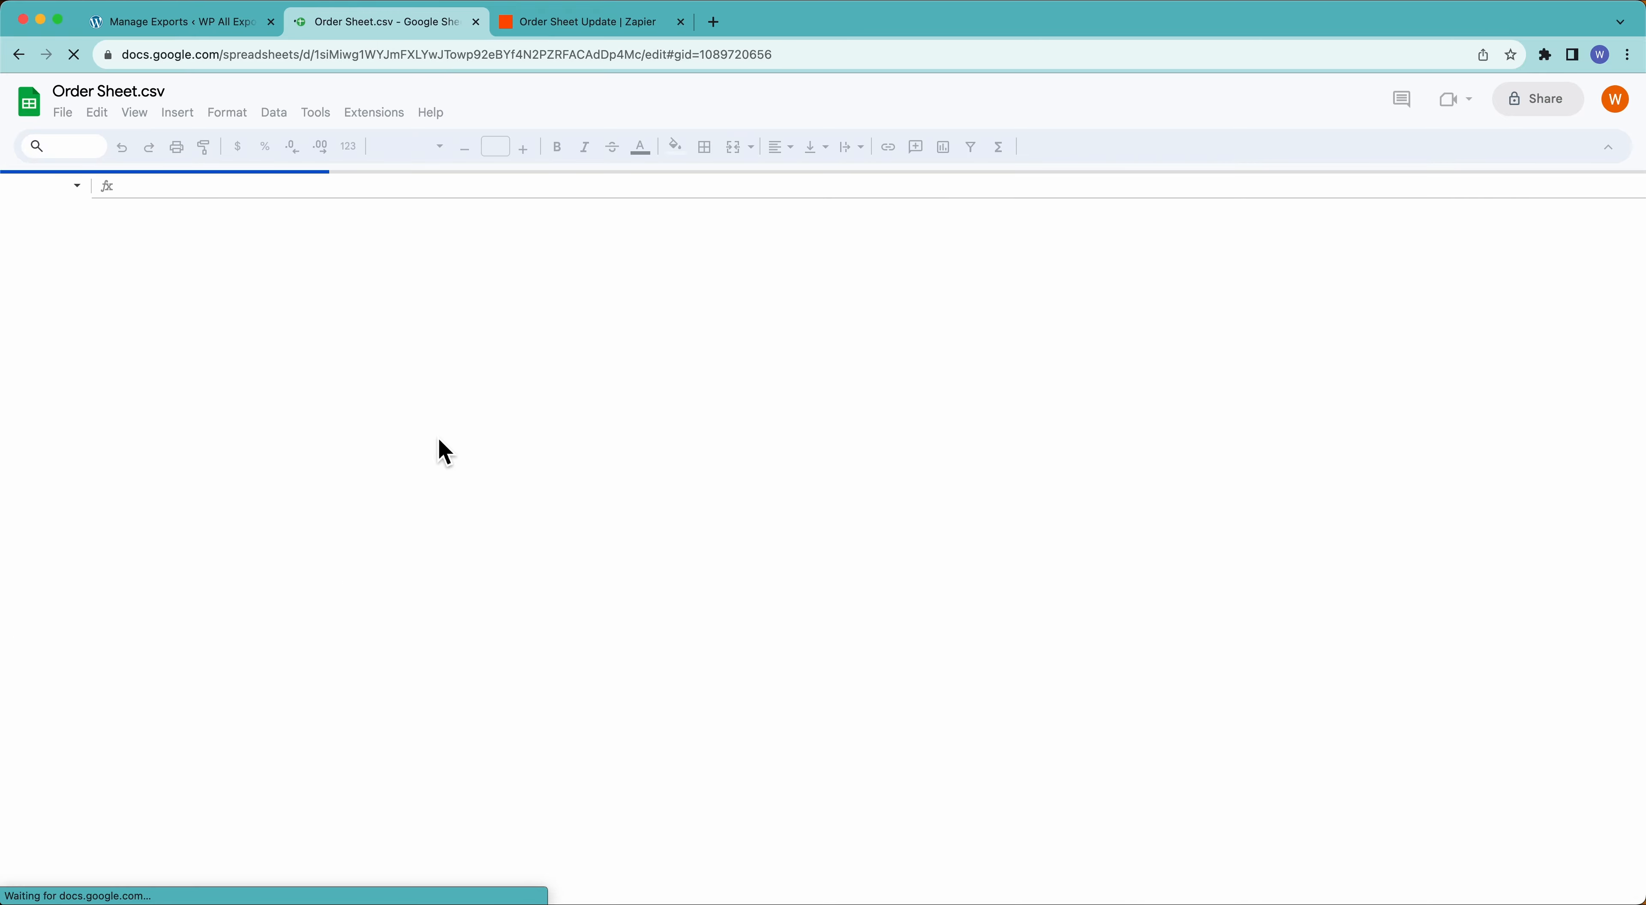
pyautogui.scroll(-20, 445, 450)
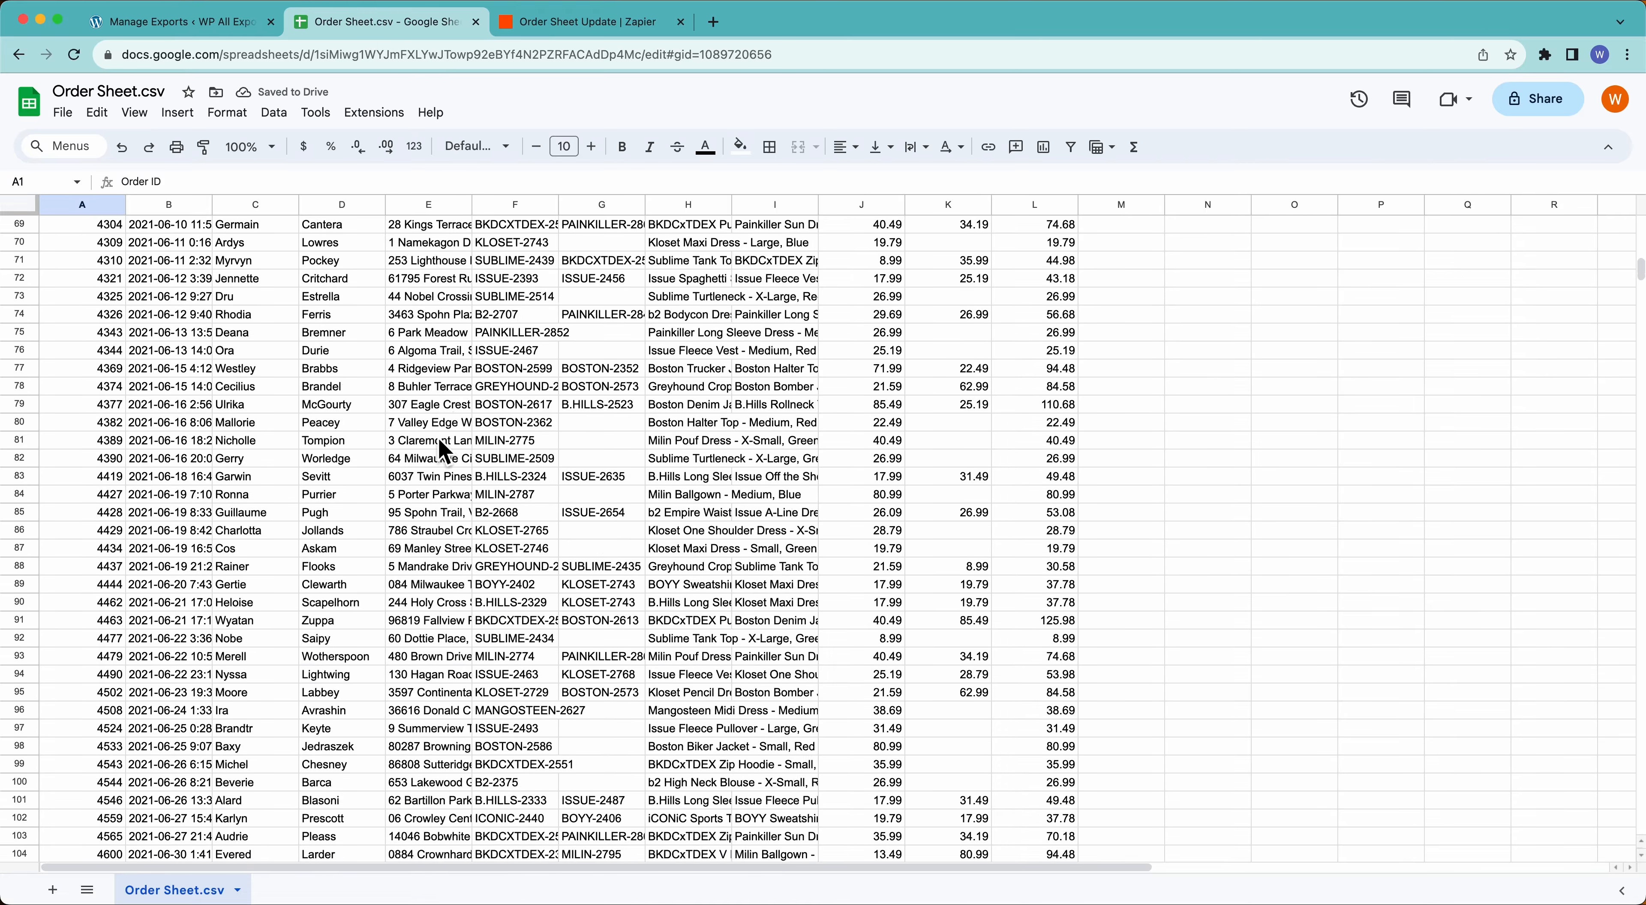
pyautogui.scroll(-20, 445, 451)
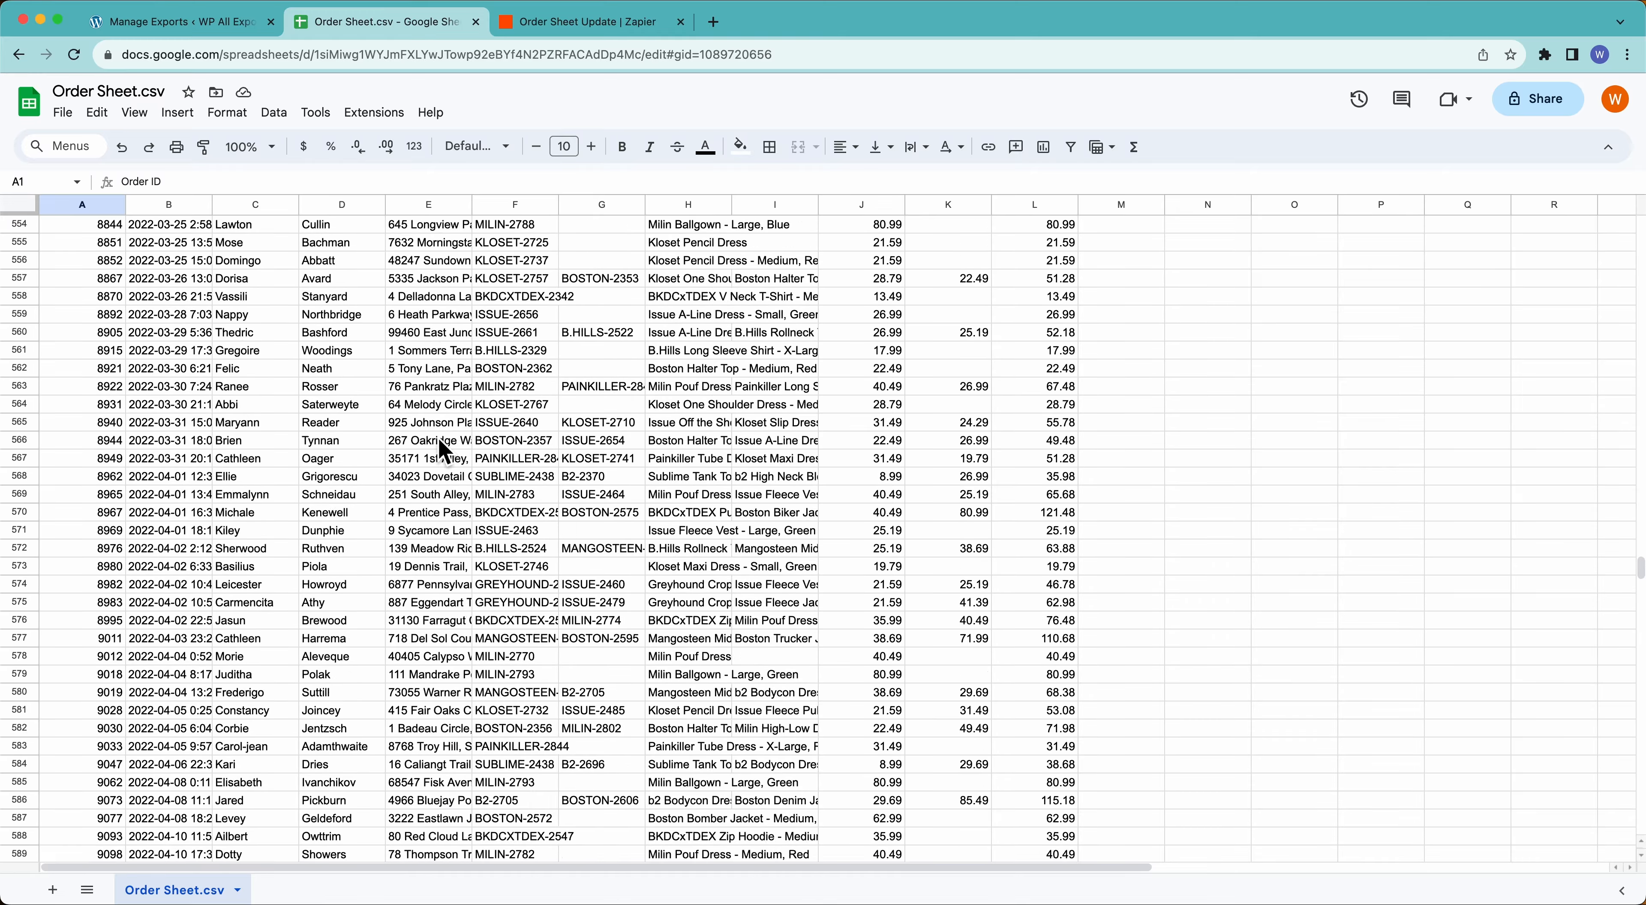
pyautogui.scroll(-2, 445, 450)
pyautogui.scroll(6, 445, 451)
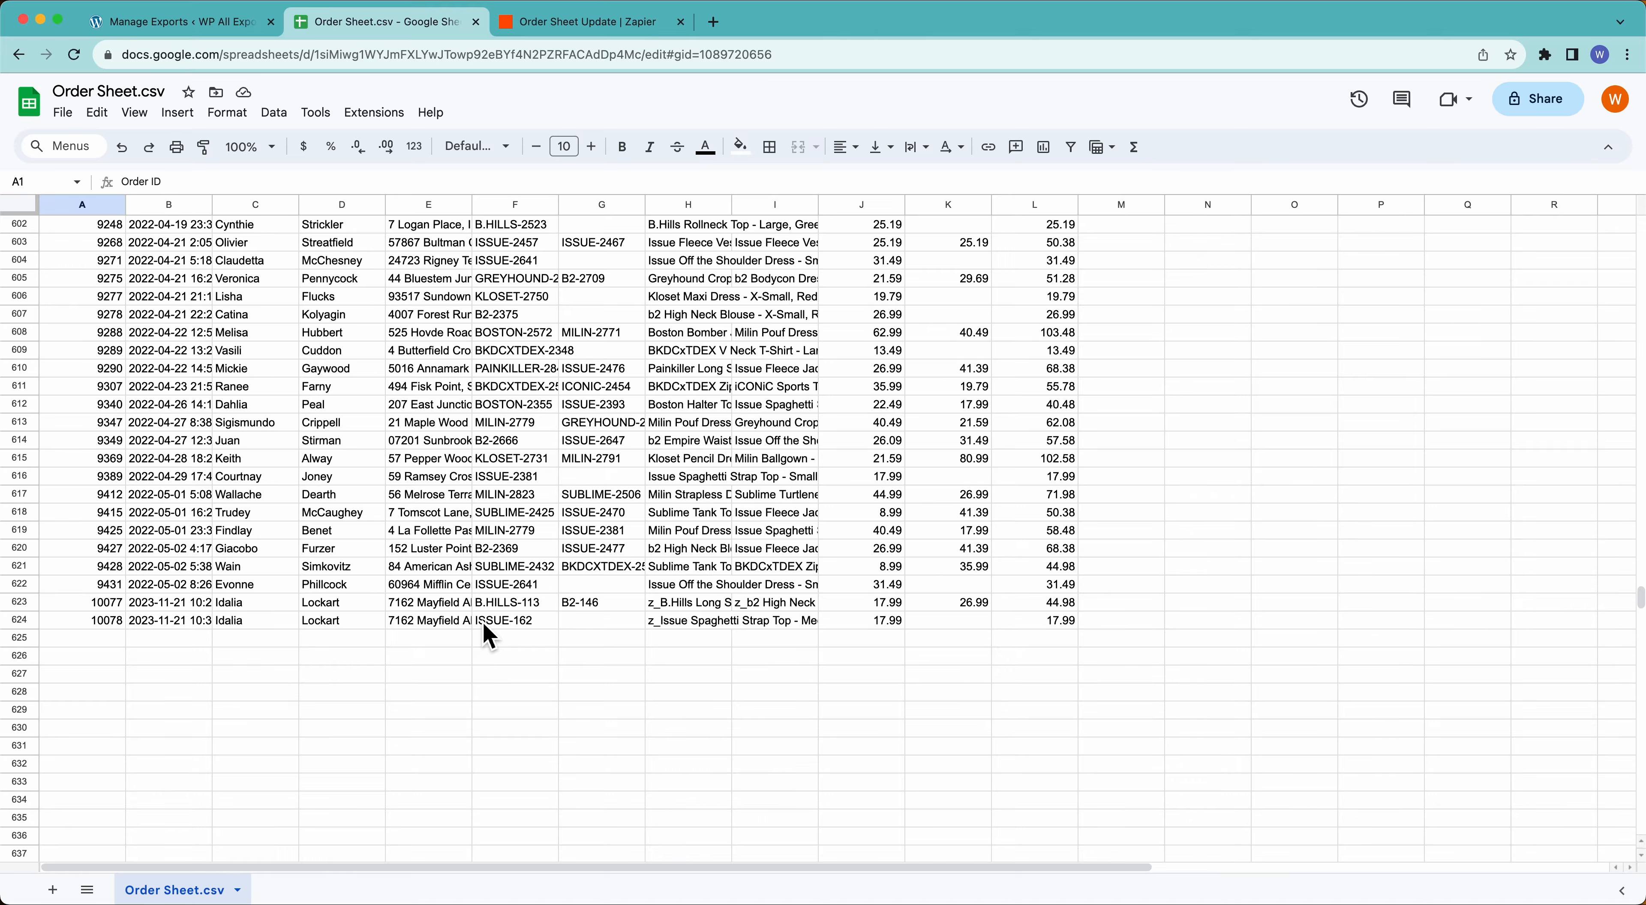
pyautogui.scroll(20, 488, 636)
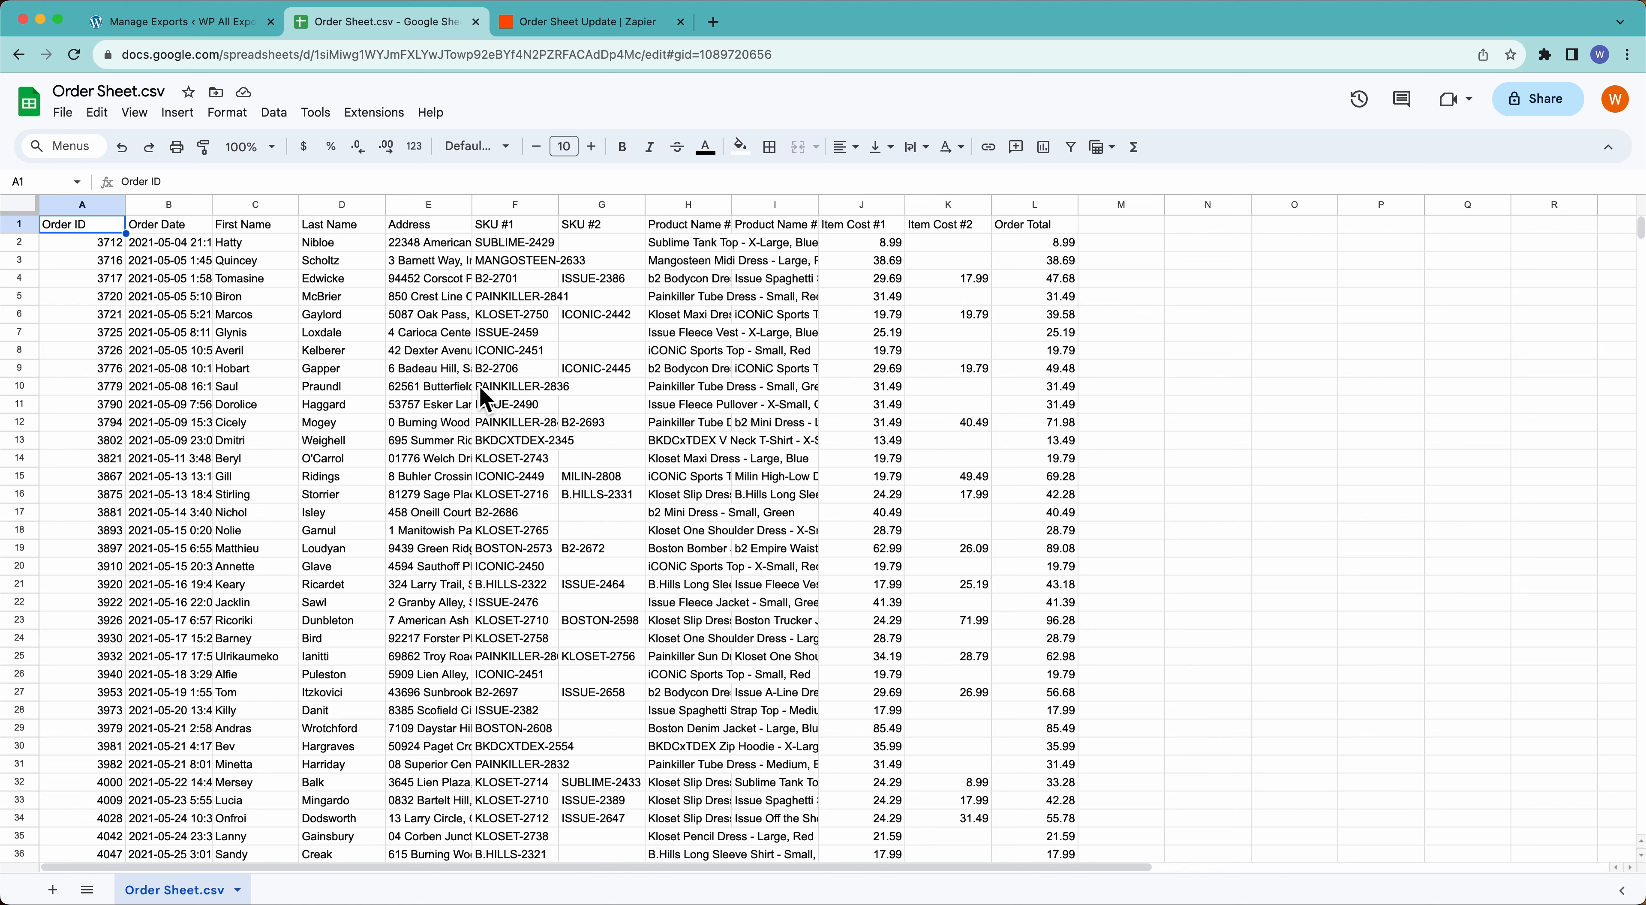
pyautogui.click(233, 25)
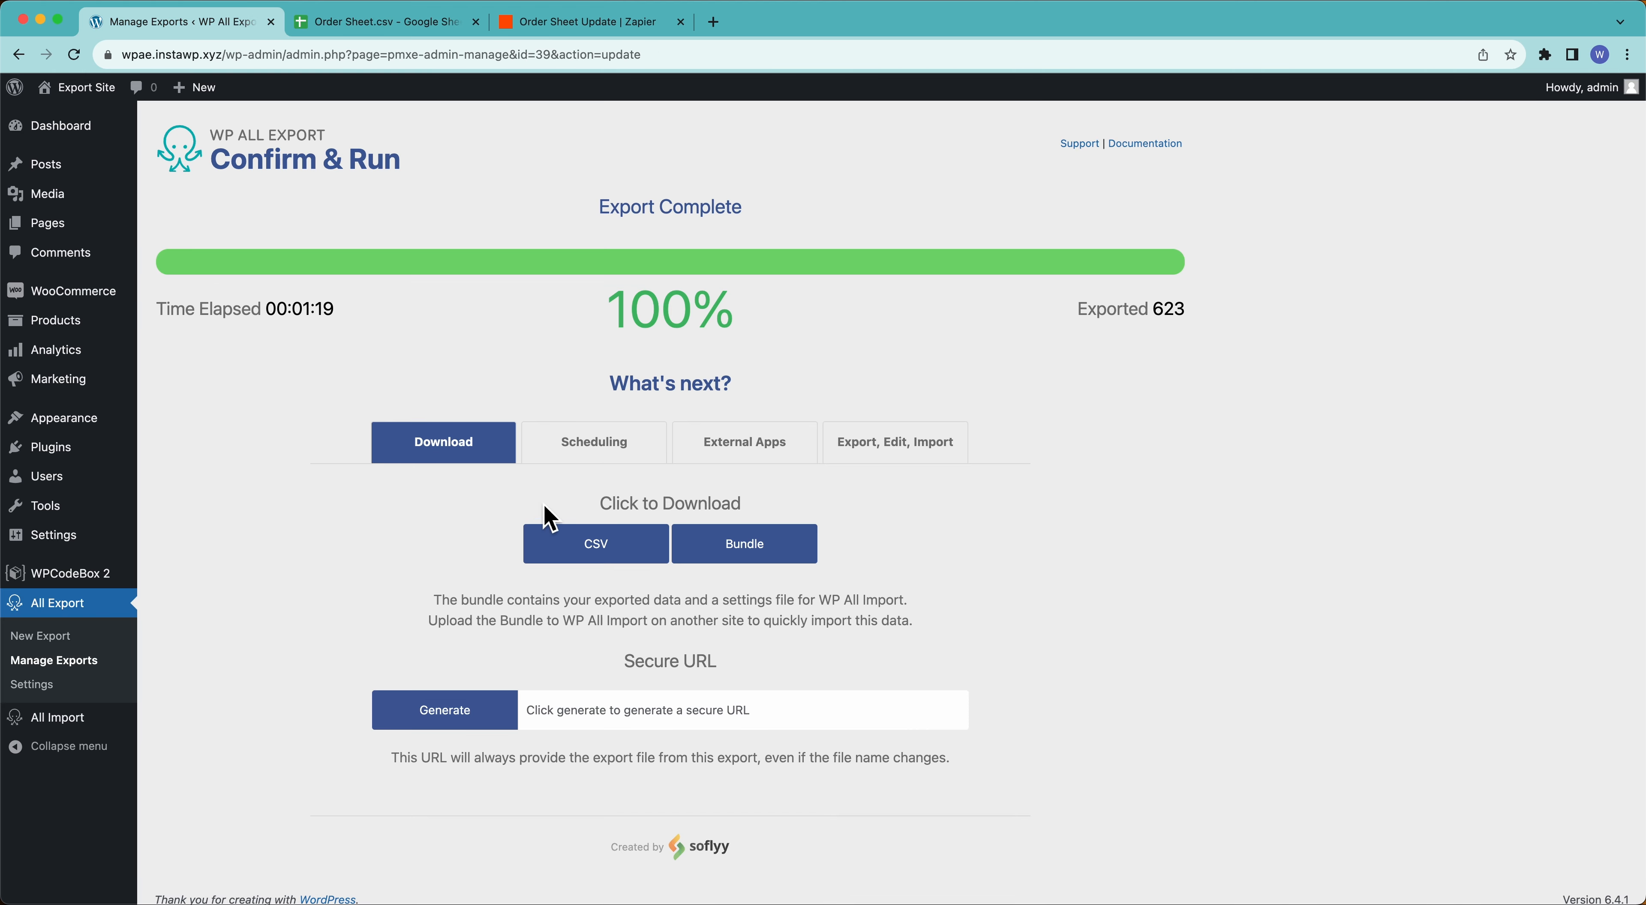
pyautogui.click(345, 25)
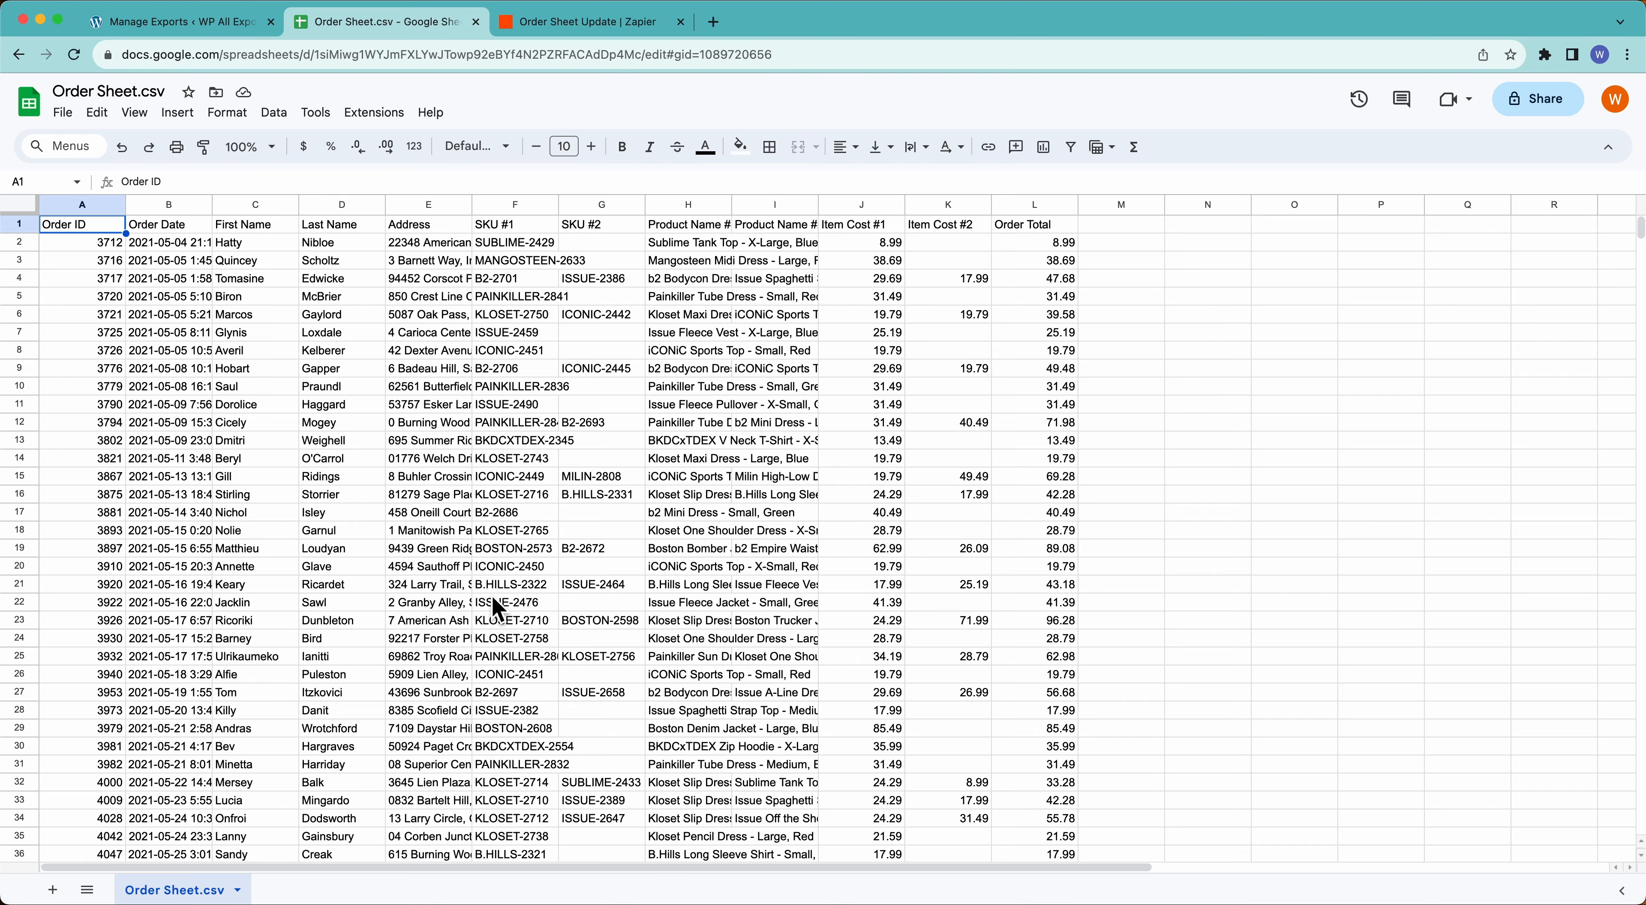
# Return to the completed export in WP All Export, select automatic scheduling, and examine its schedule options.
pyautogui.click(224, 30)
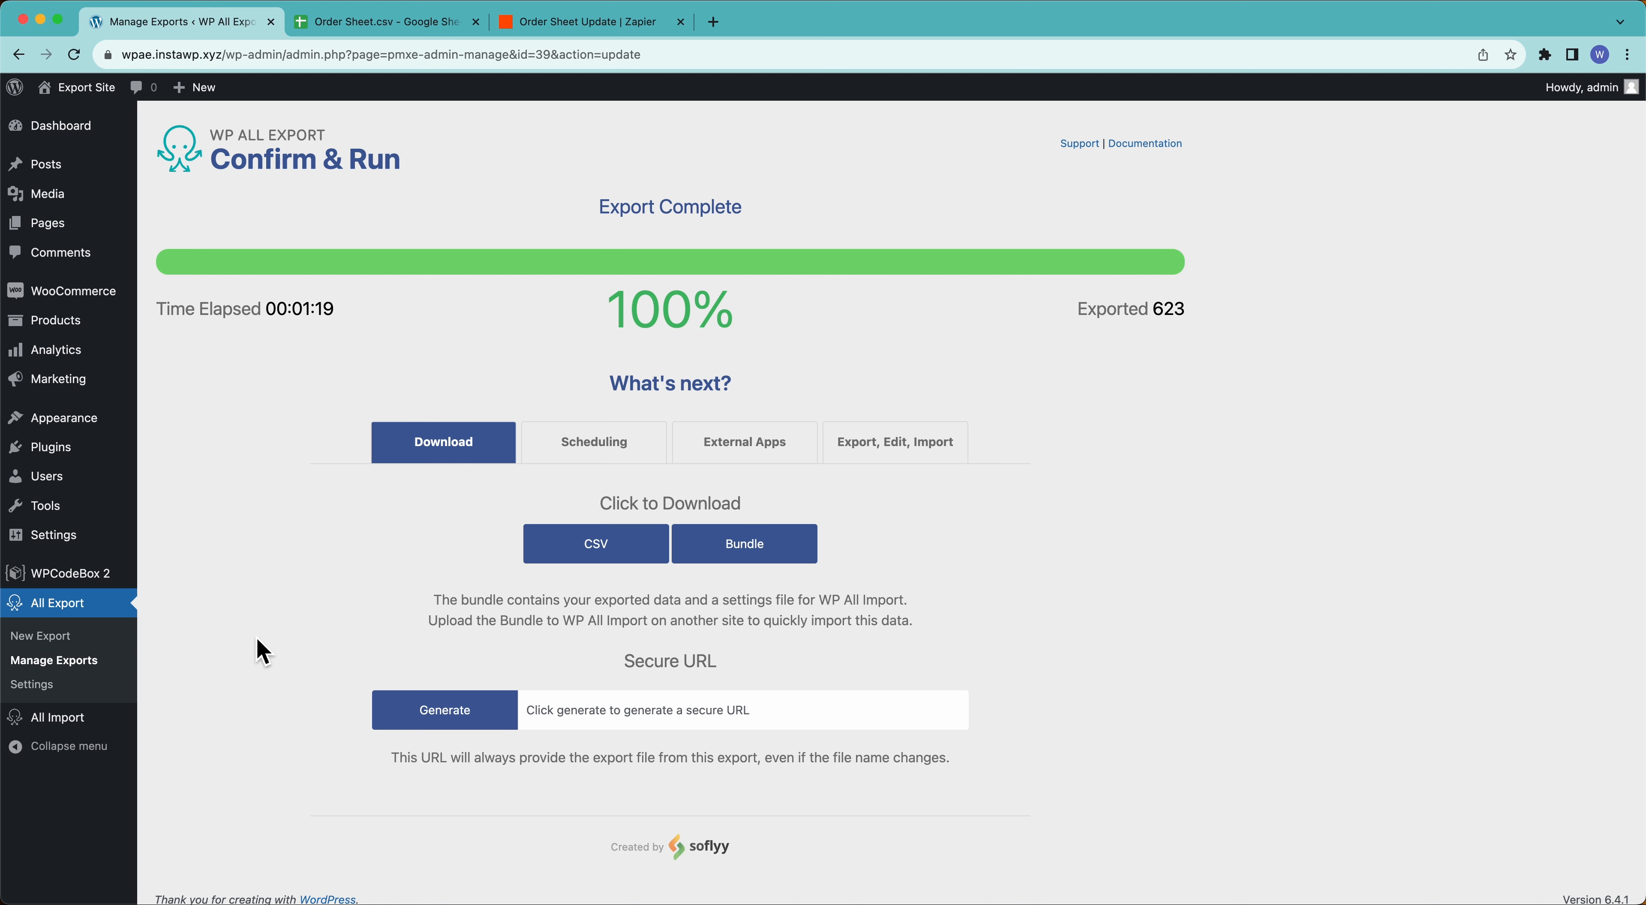
pyautogui.click(594, 451)
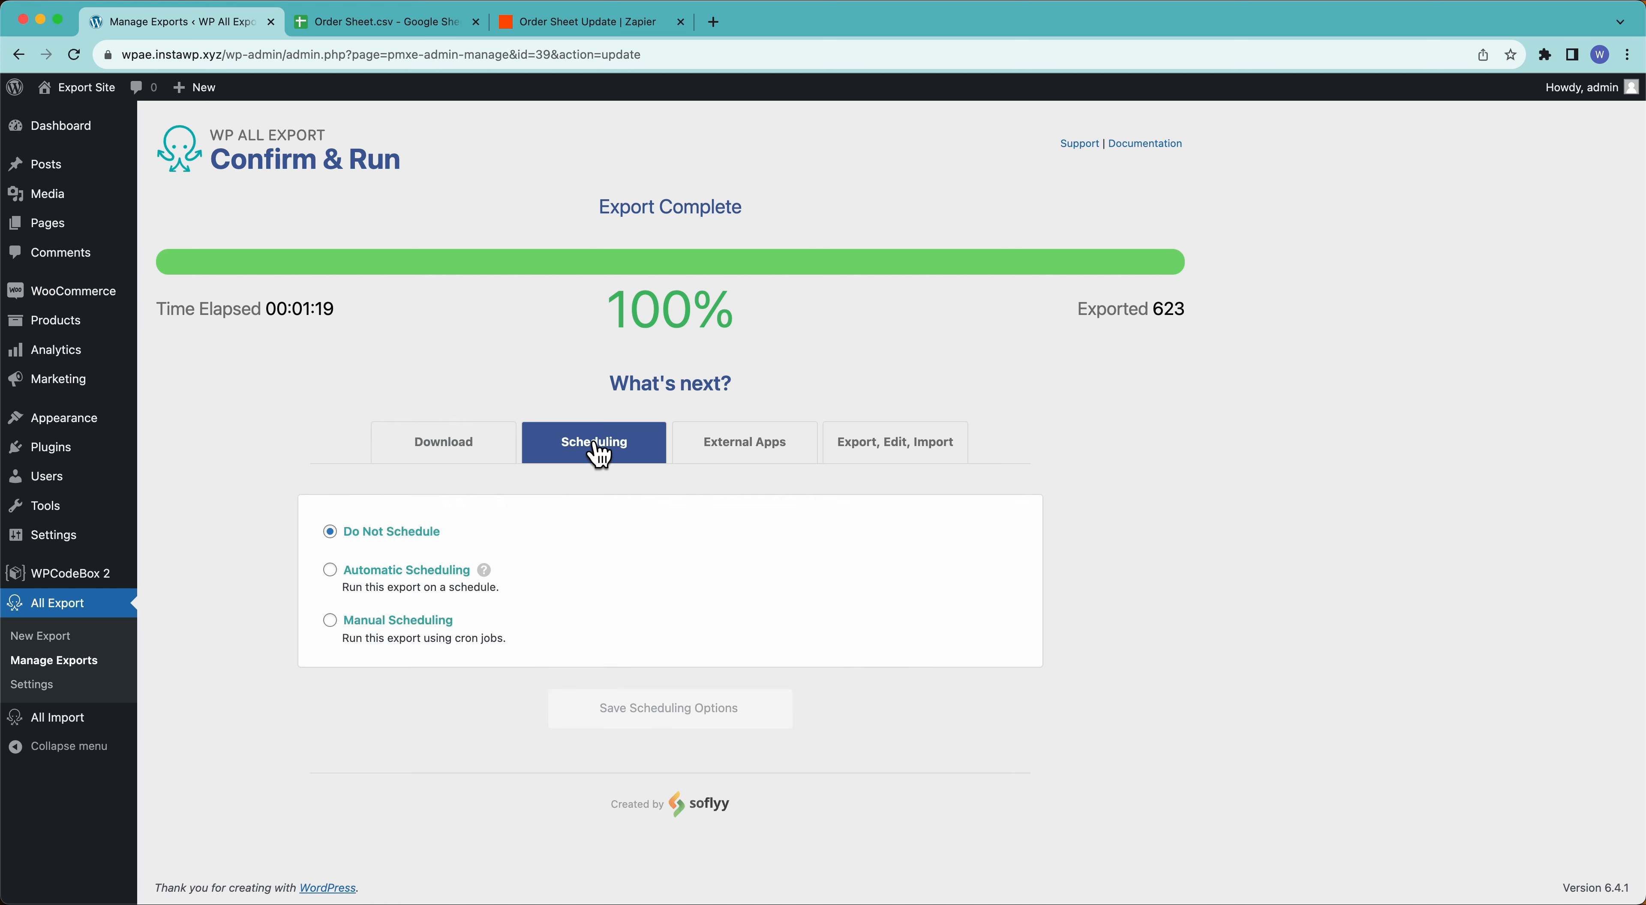
pyautogui.click(331, 571)
pyautogui.scroll(-3, 310, 710)
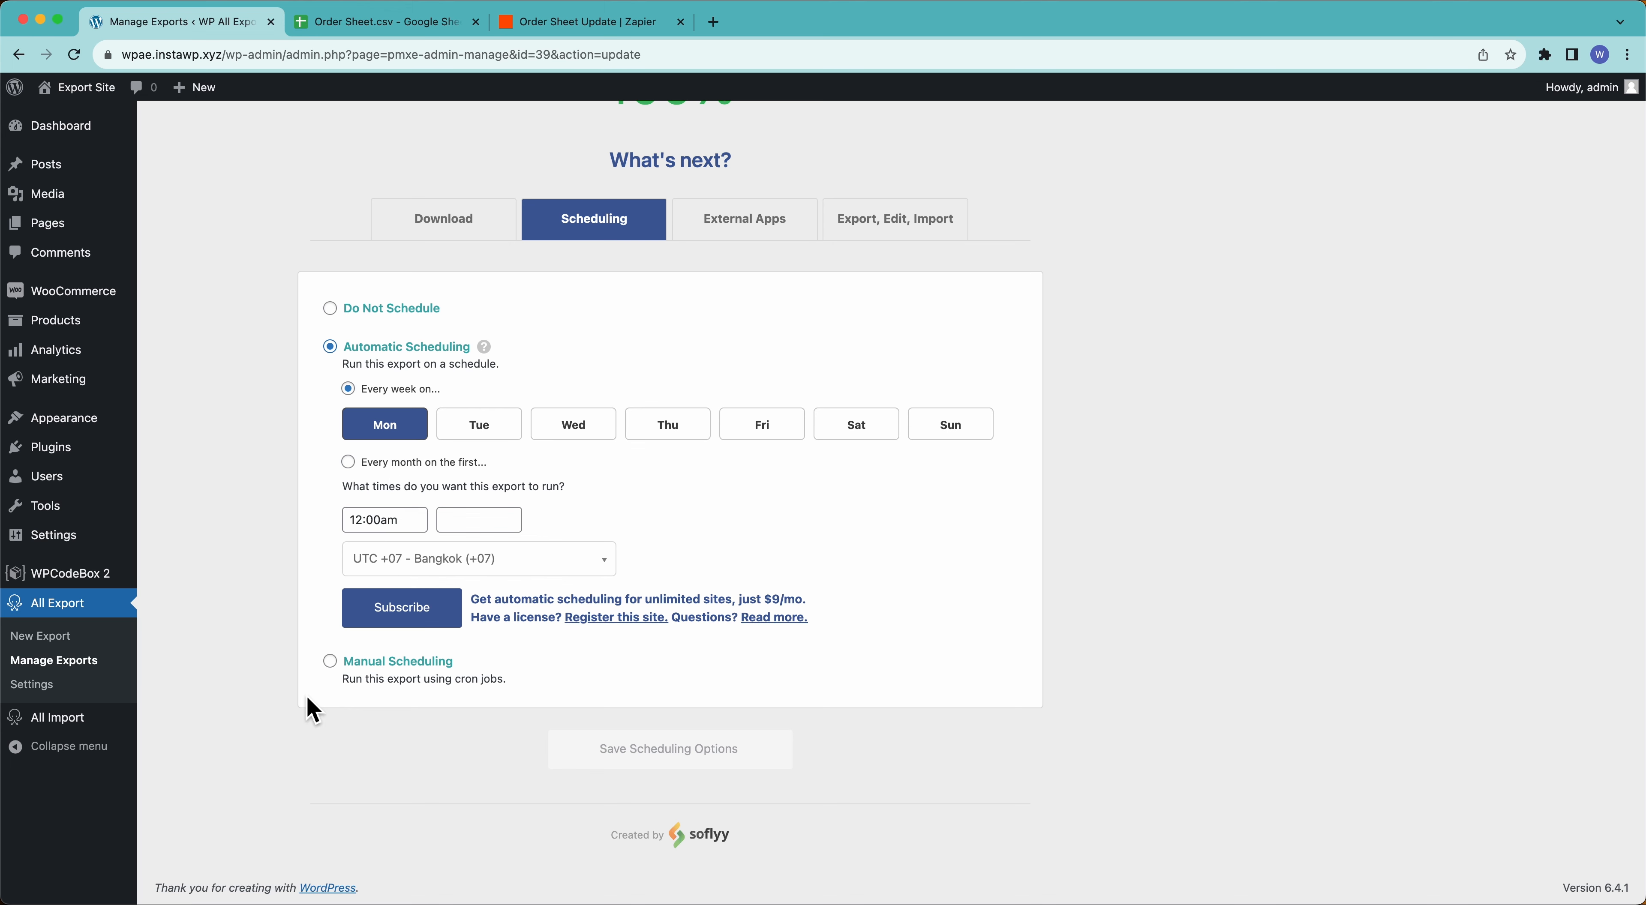
pyautogui.scroll(3, 313, 710)
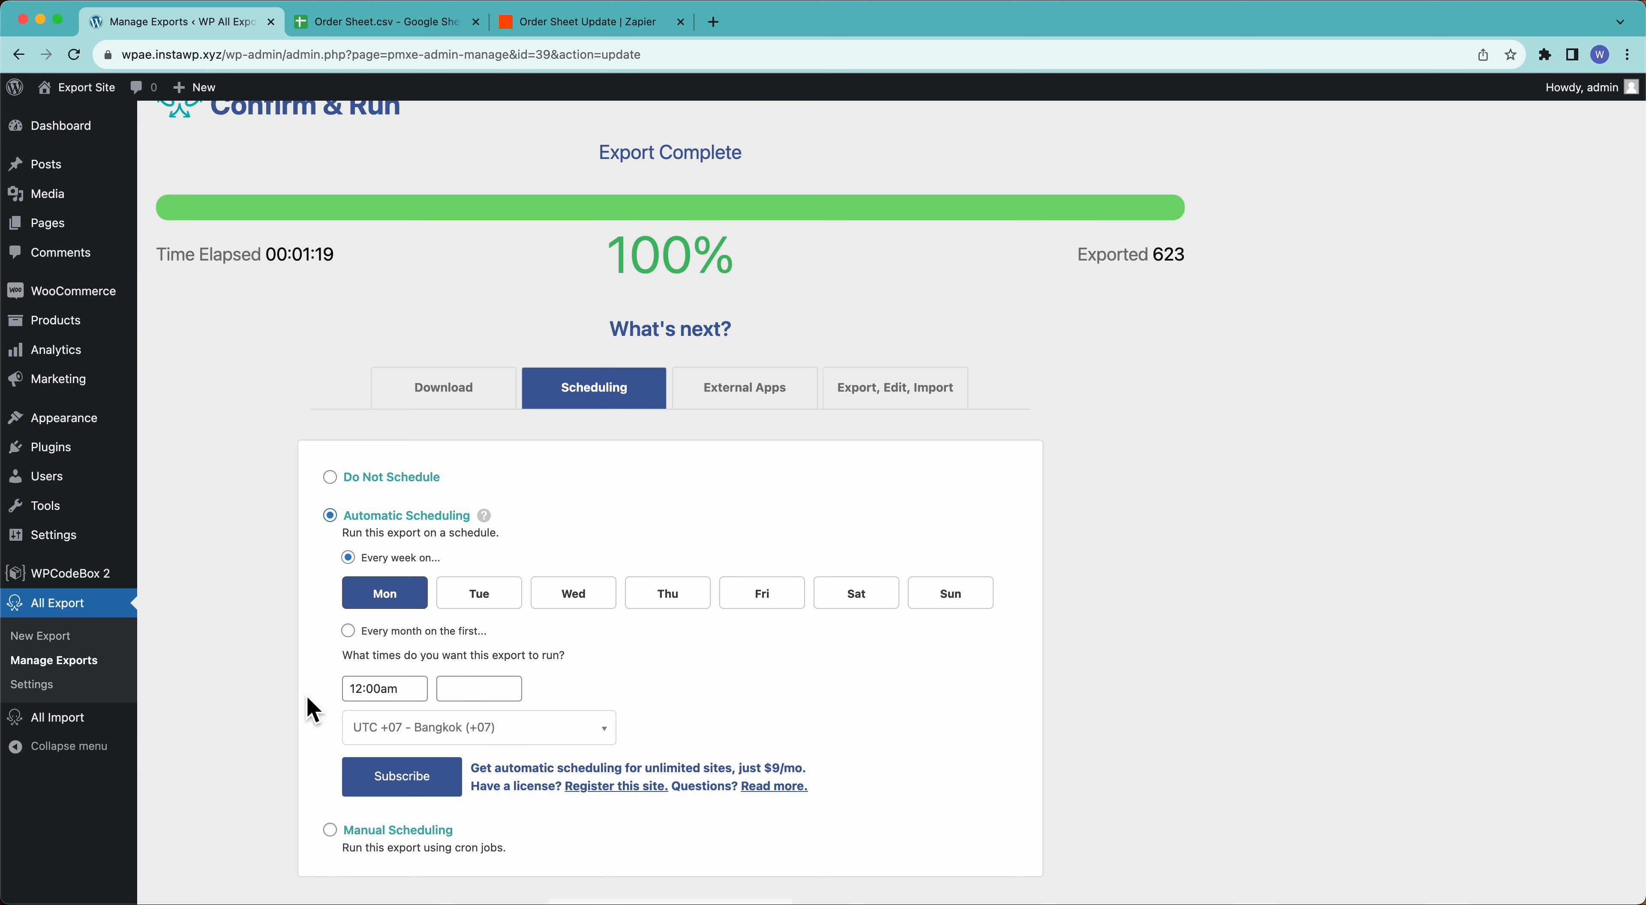
# Open Manage Exports separately, go to the Orders Export settings, and enable Only export Orders once.
pyautogui.keyDown('super'); pyautogui.click(93, 662); pyautogui.keyUp('super')
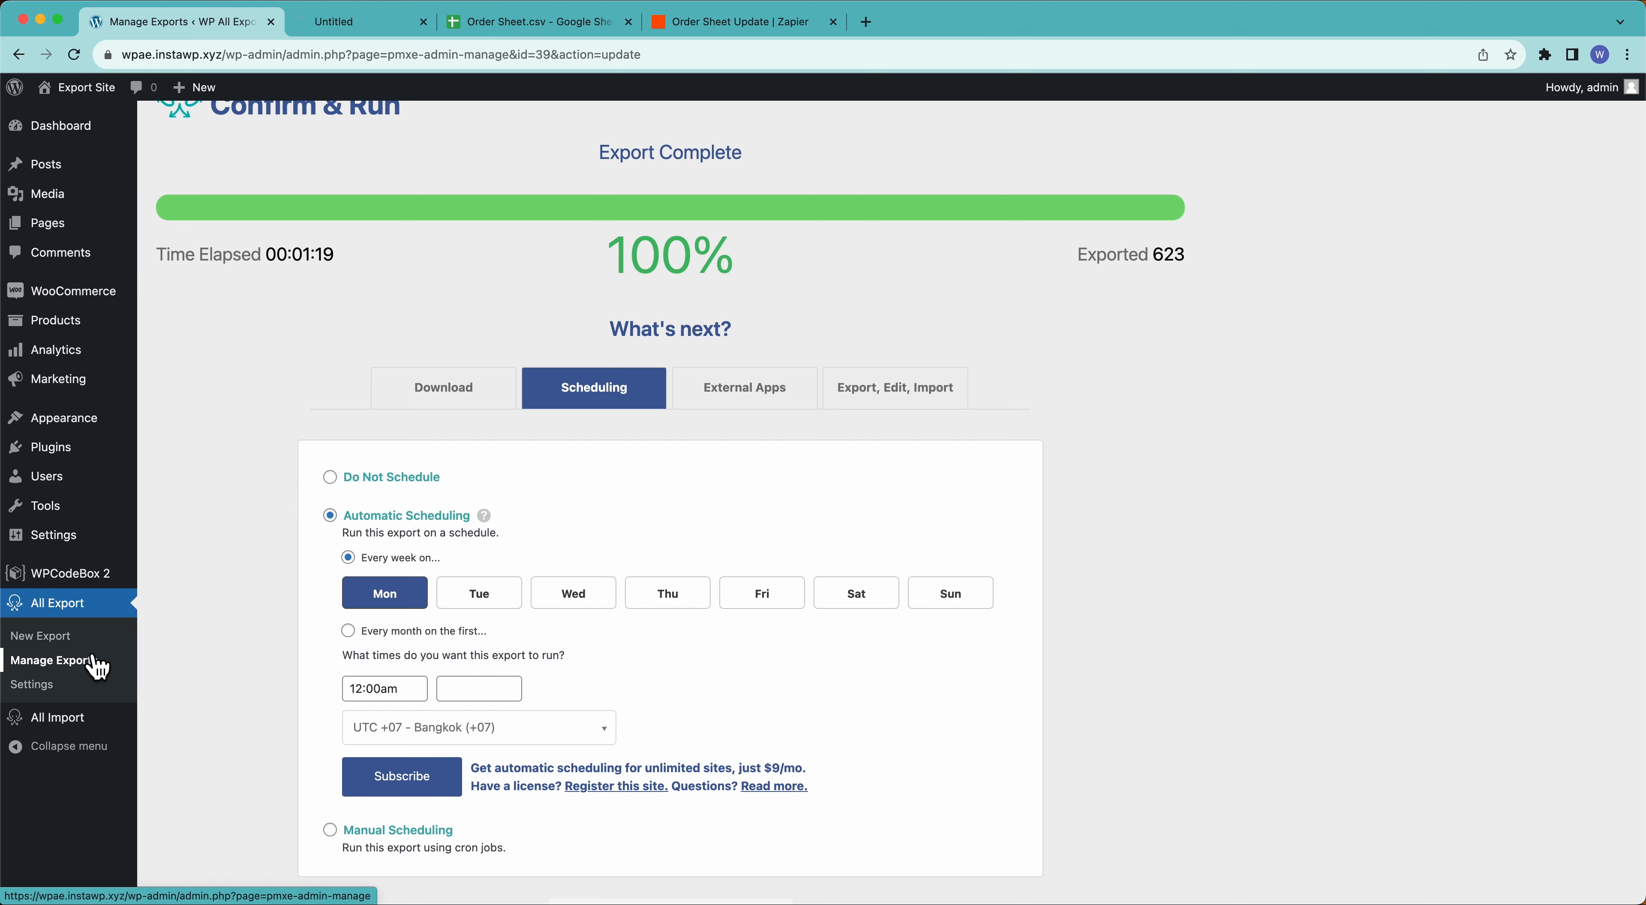
pyautogui.click(378, 26)
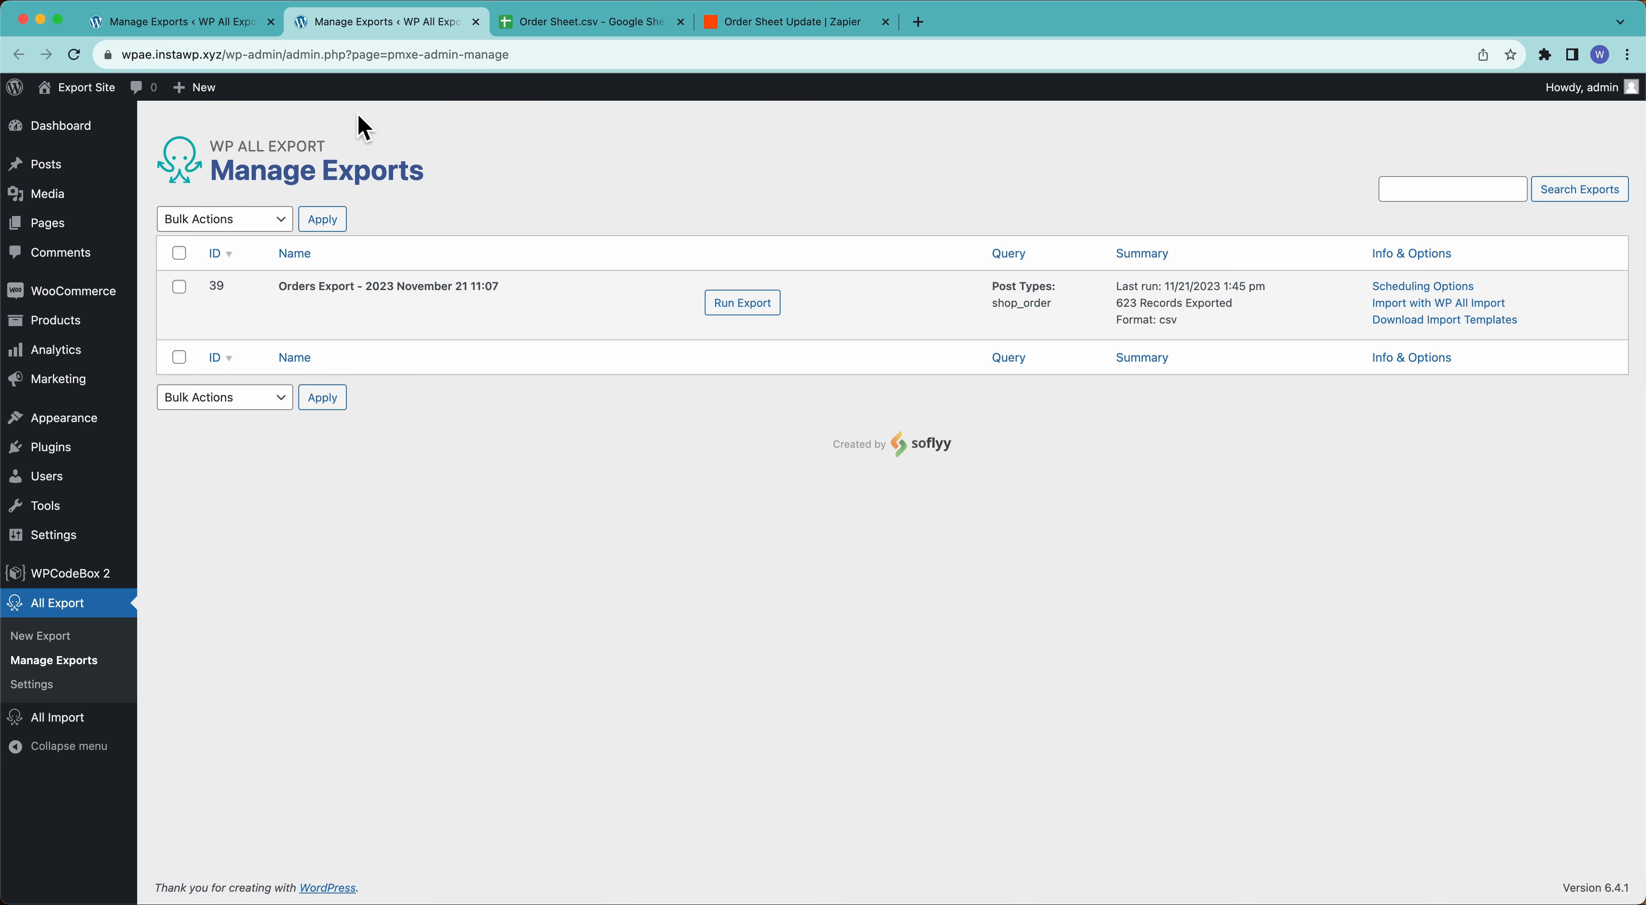
pyautogui.click(378, 307)
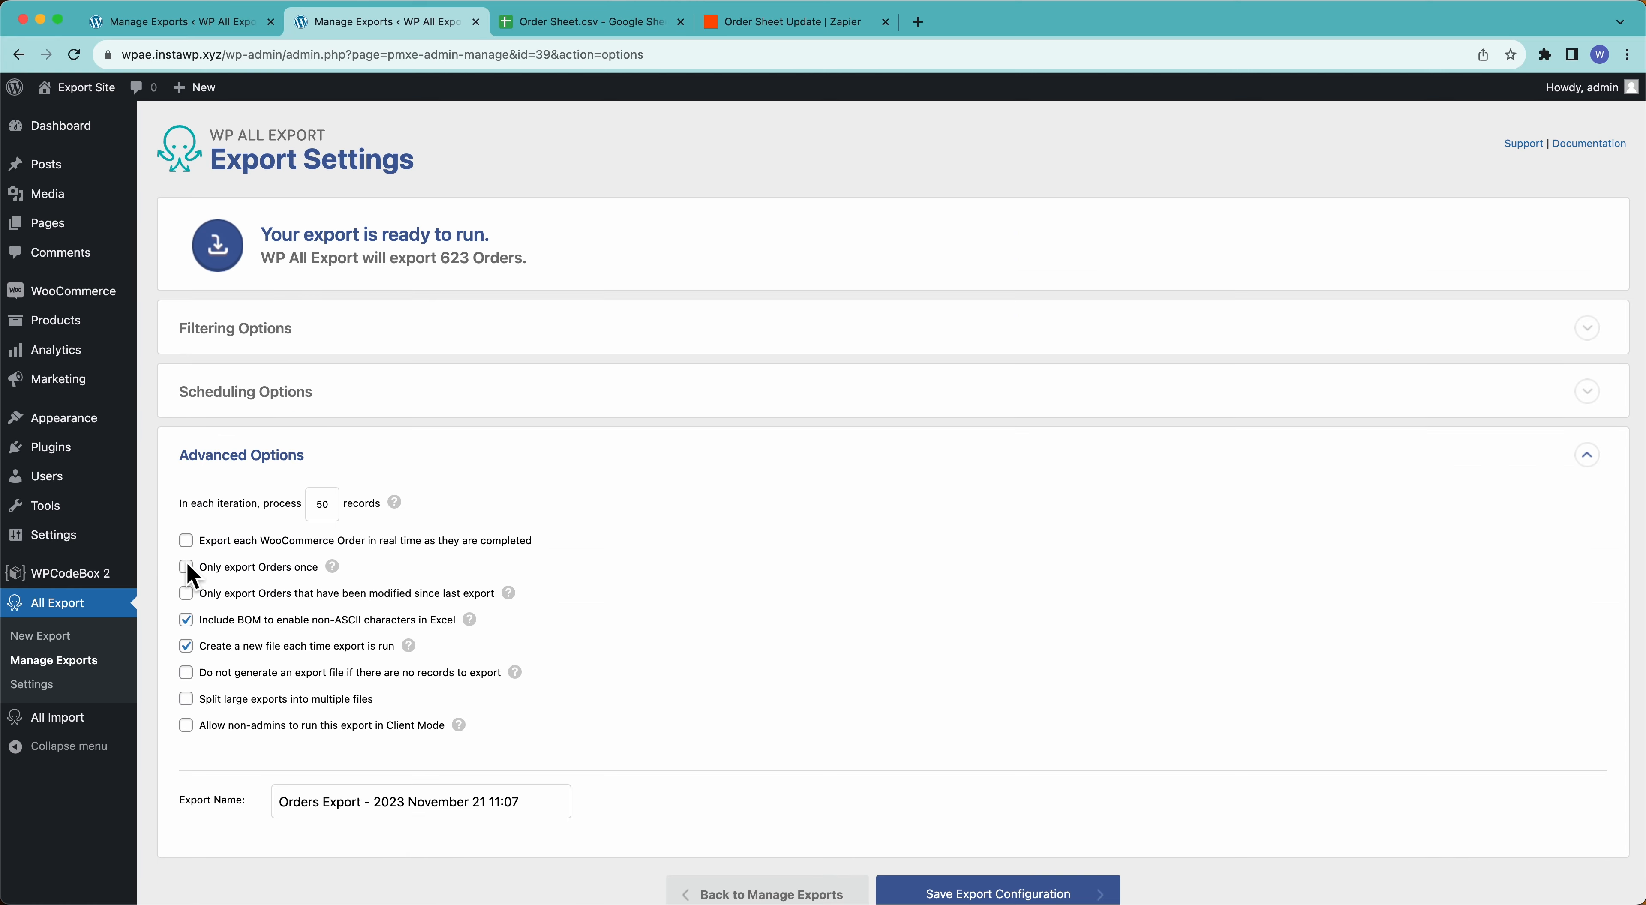
pyautogui.click(186, 566)
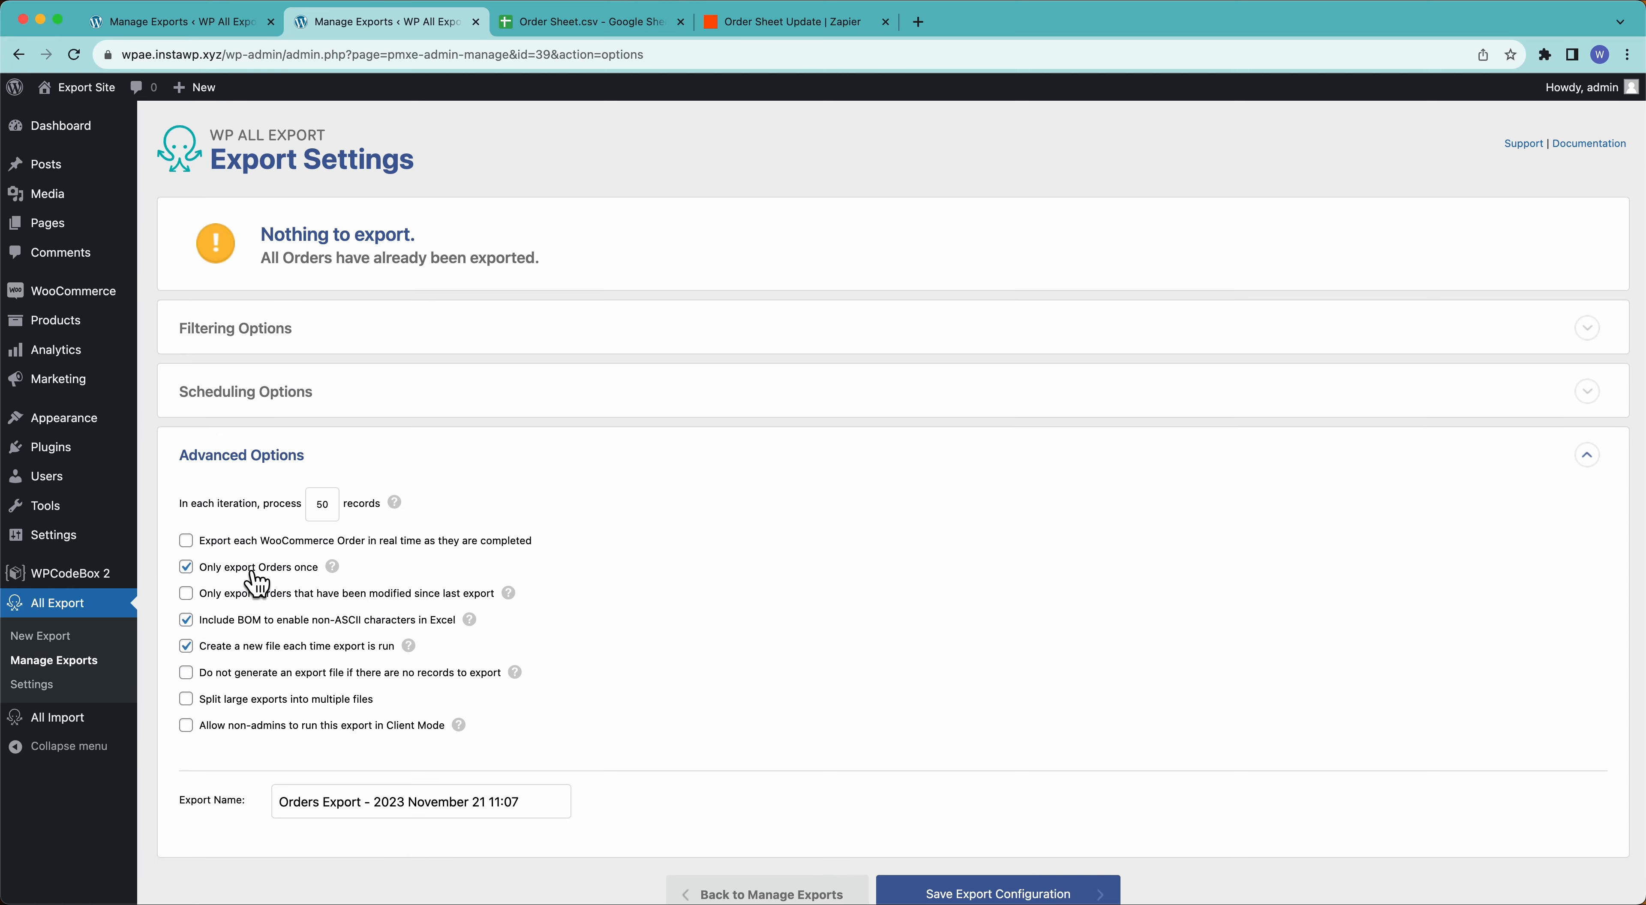
# Select automatic scheduling on a weekly basis in the Orders Export's scheduling options.
pyautogui.click(265, 396)
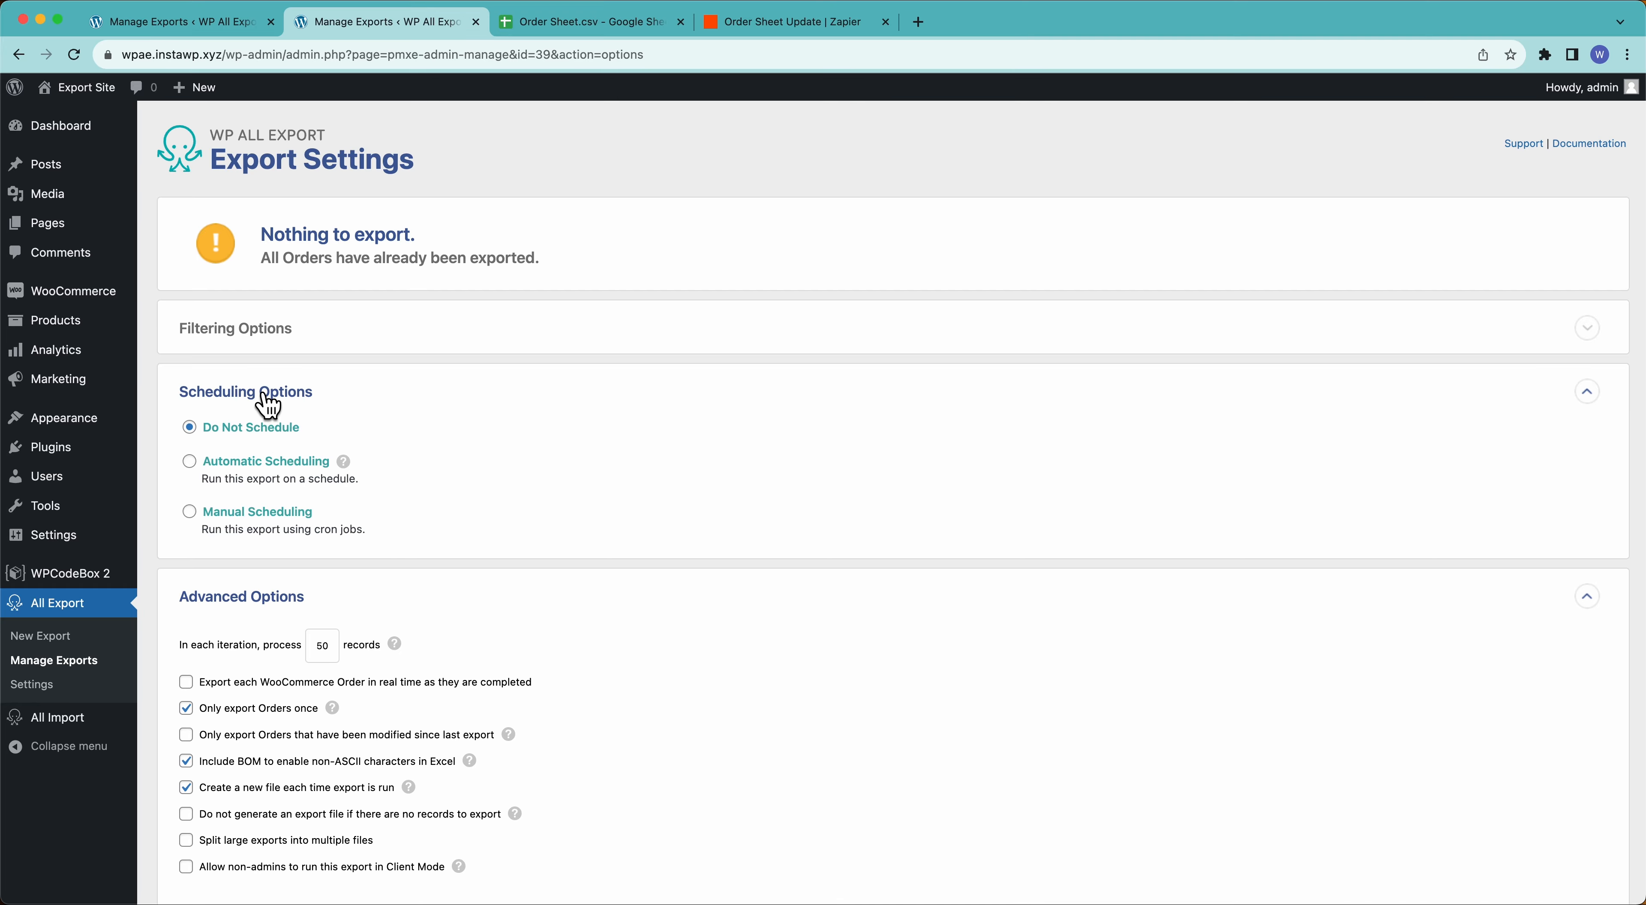
pyautogui.click(190, 462)
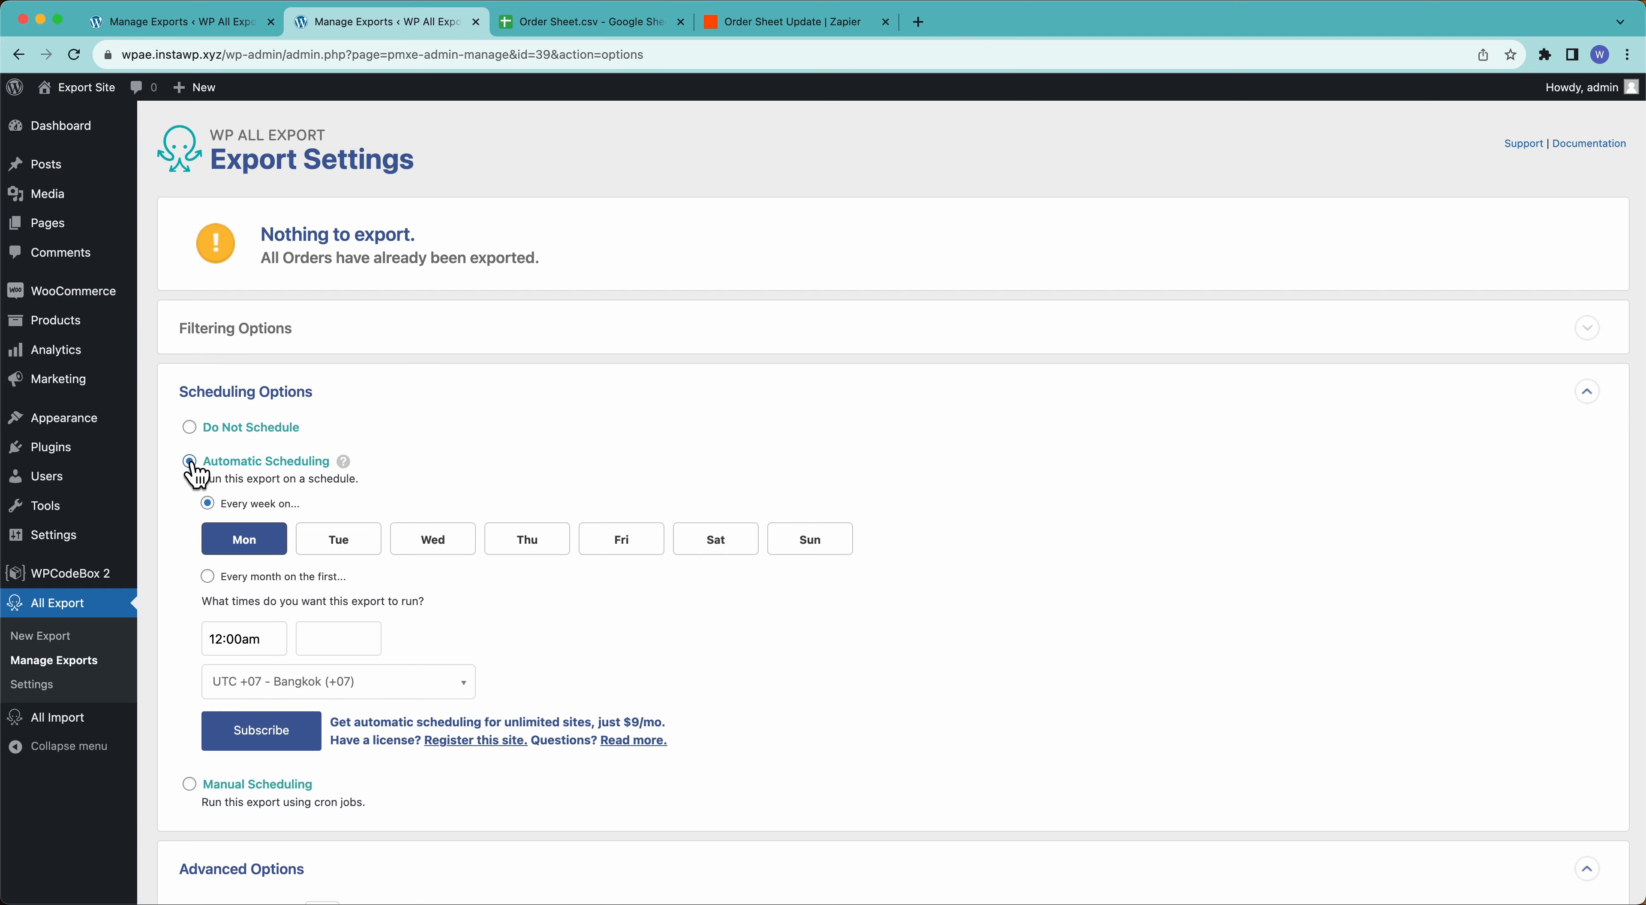
pyautogui.click(207, 504)
pyautogui.scroll(-6, 312, 635)
pyautogui.scroll(2, 309, 630)
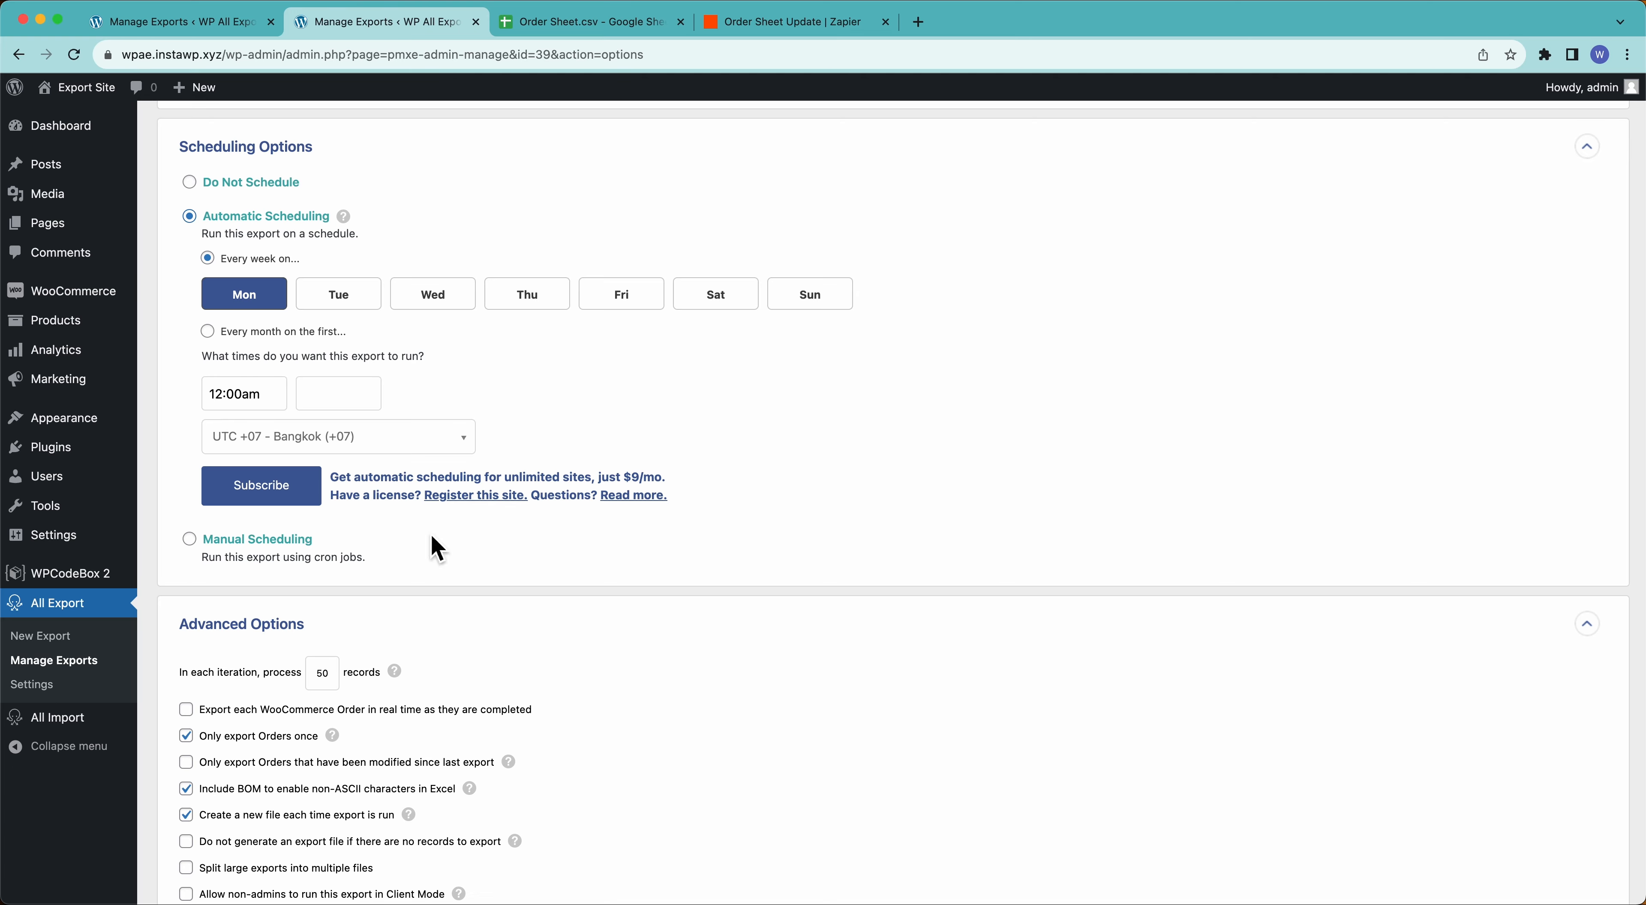
# Review the order sheet, the Zap's Replace File step details, and the export's scheduling and advanced settings.
pyautogui.click(551, 27)
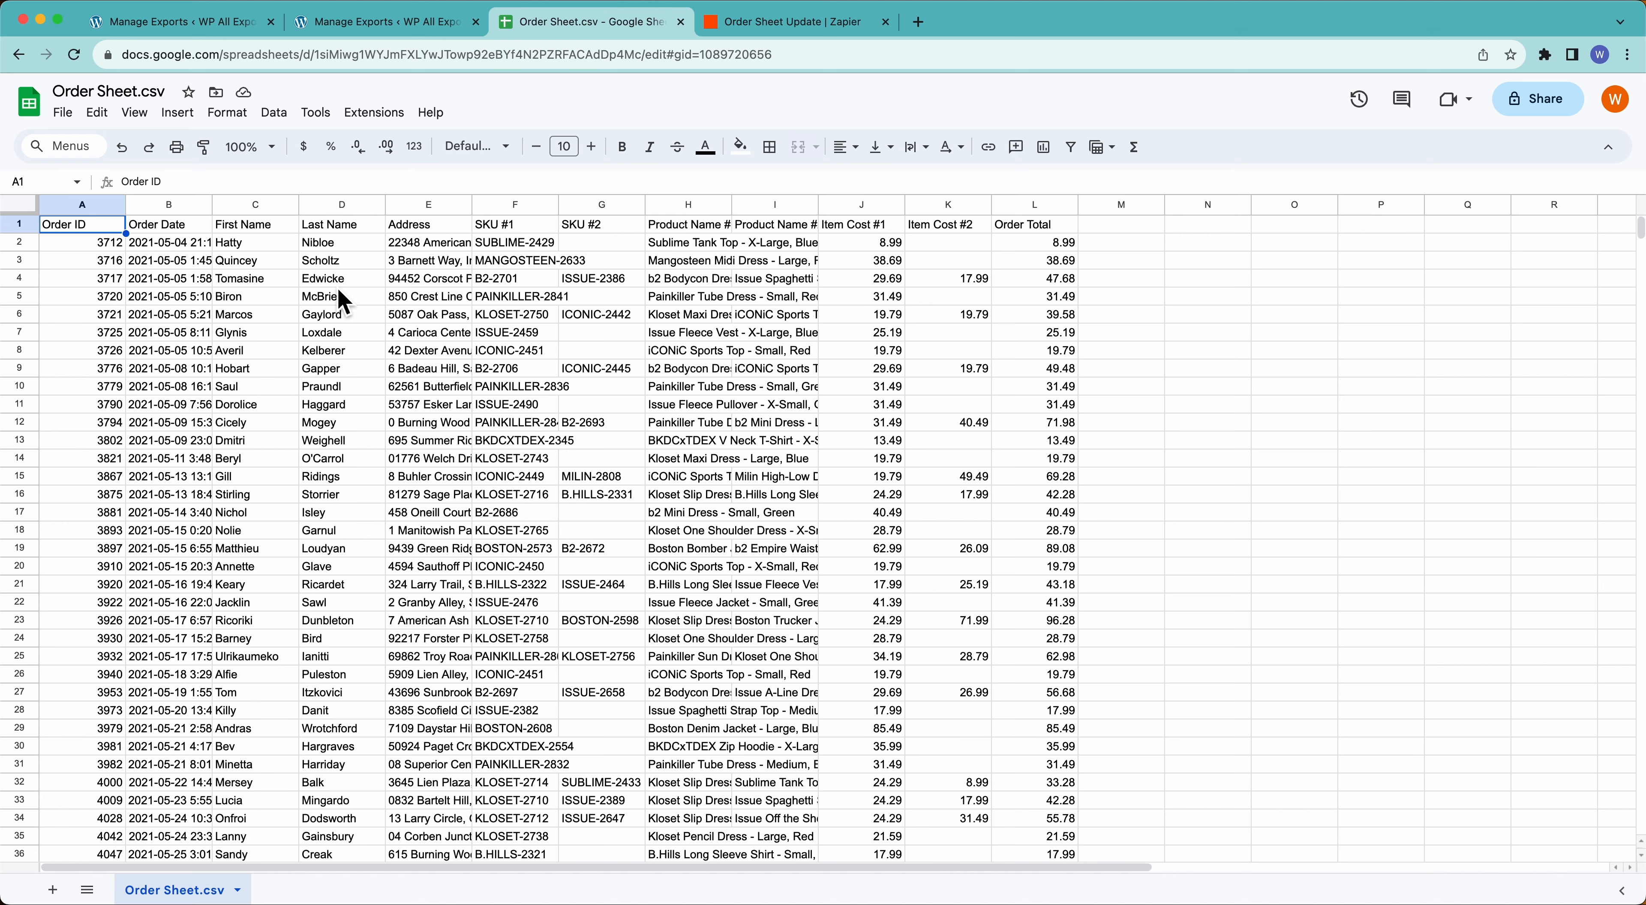
pyautogui.click(732, 24)
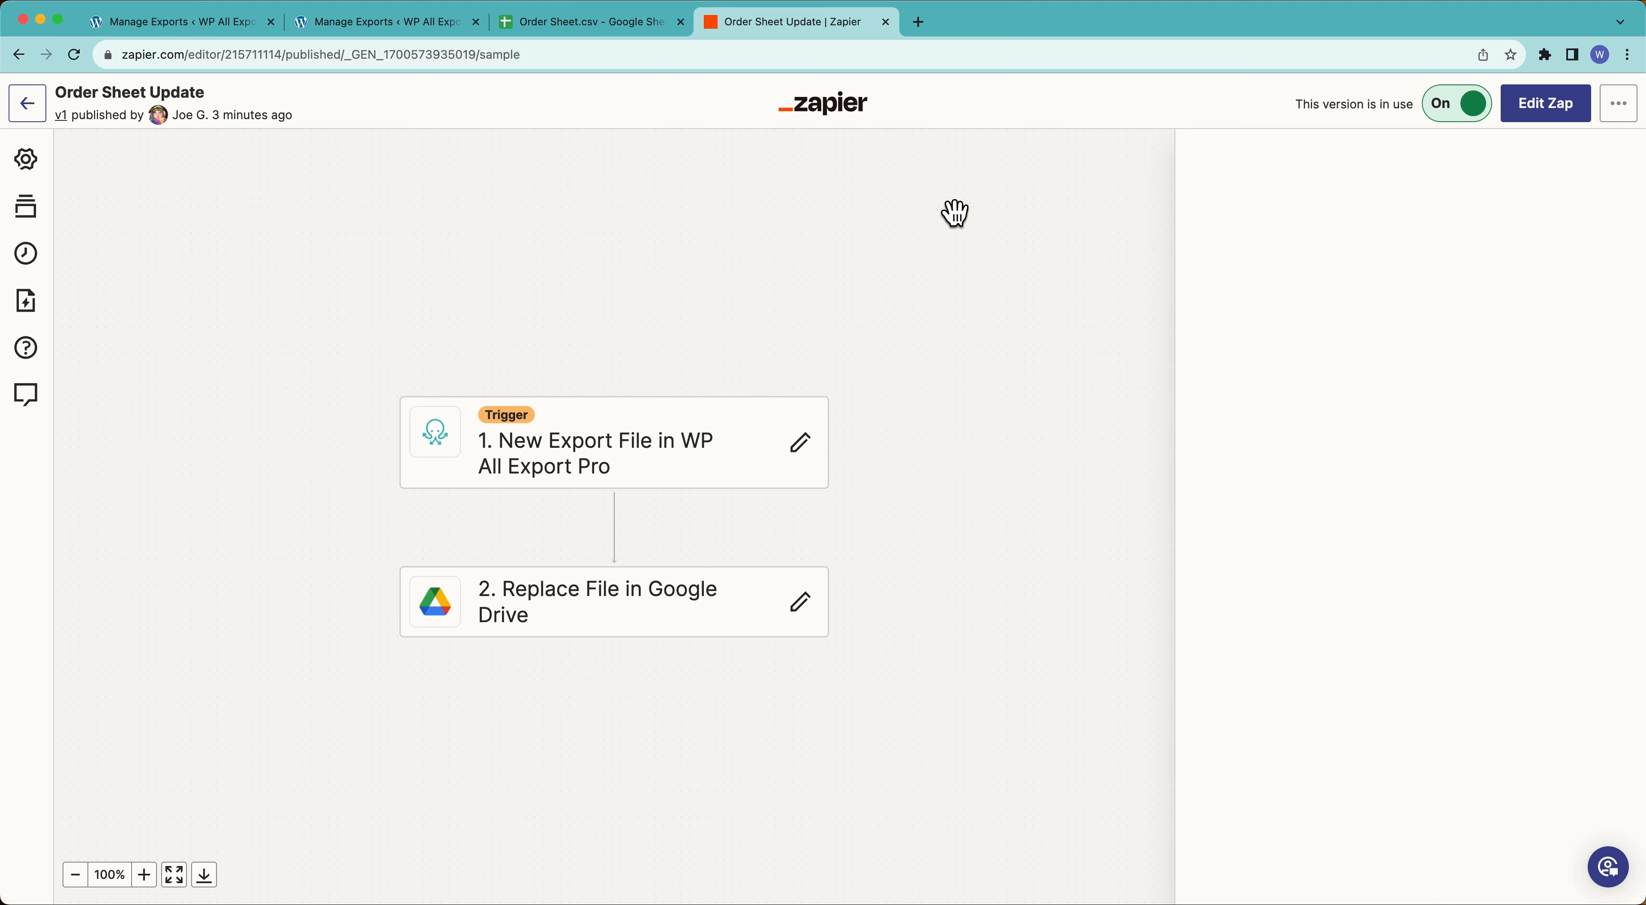
pyautogui.click(605, 613)
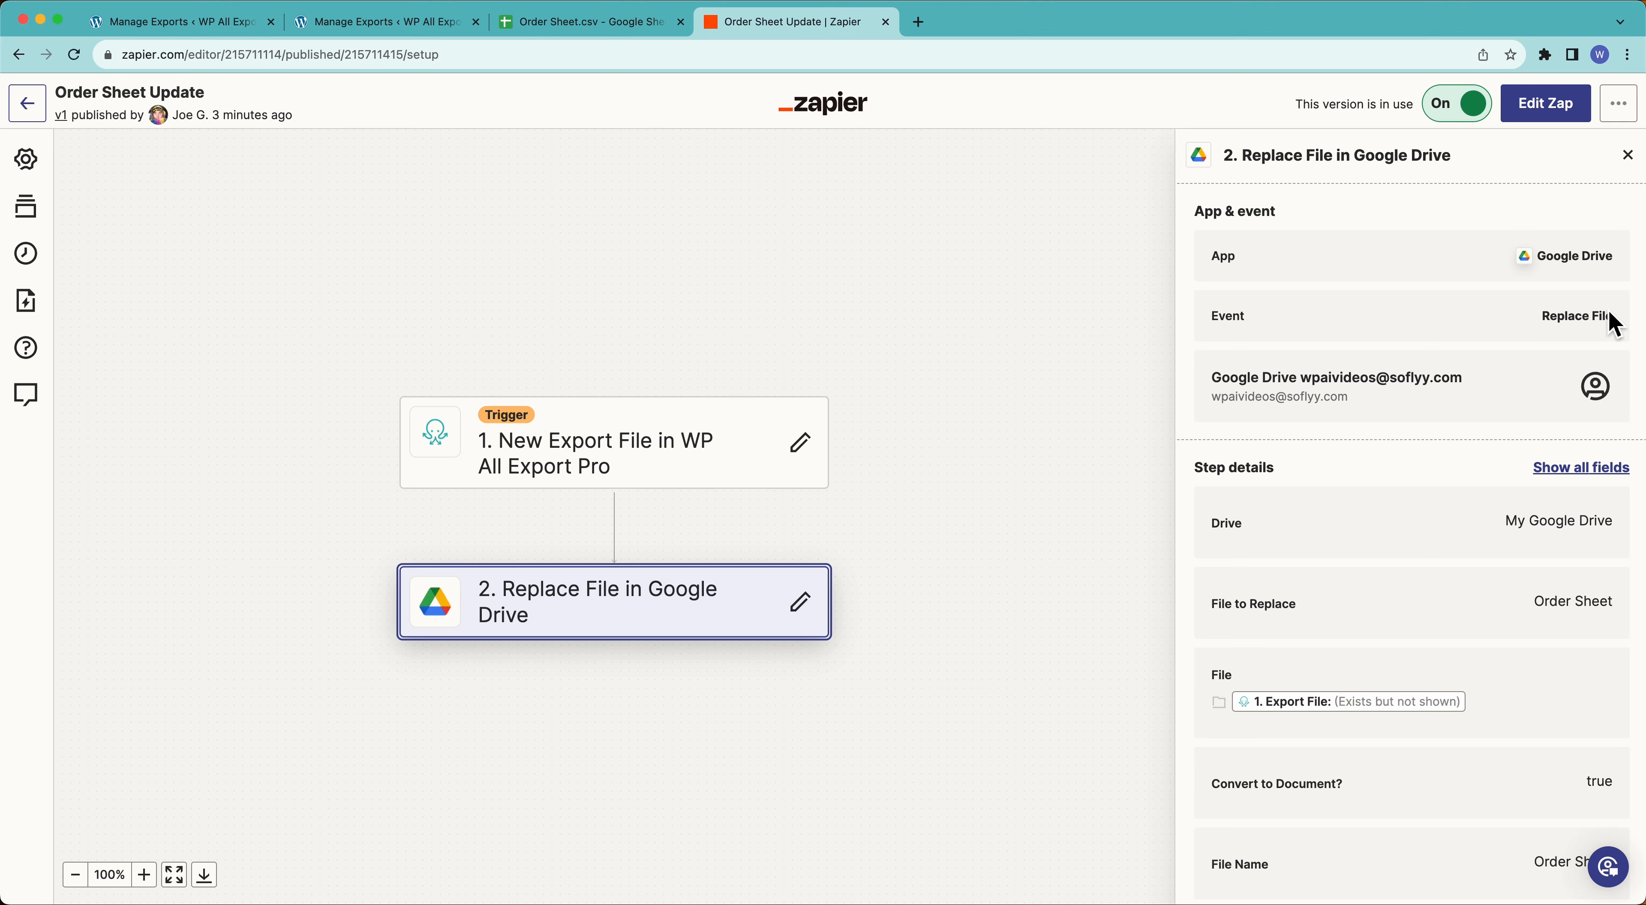
pyautogui.click(582, 23)
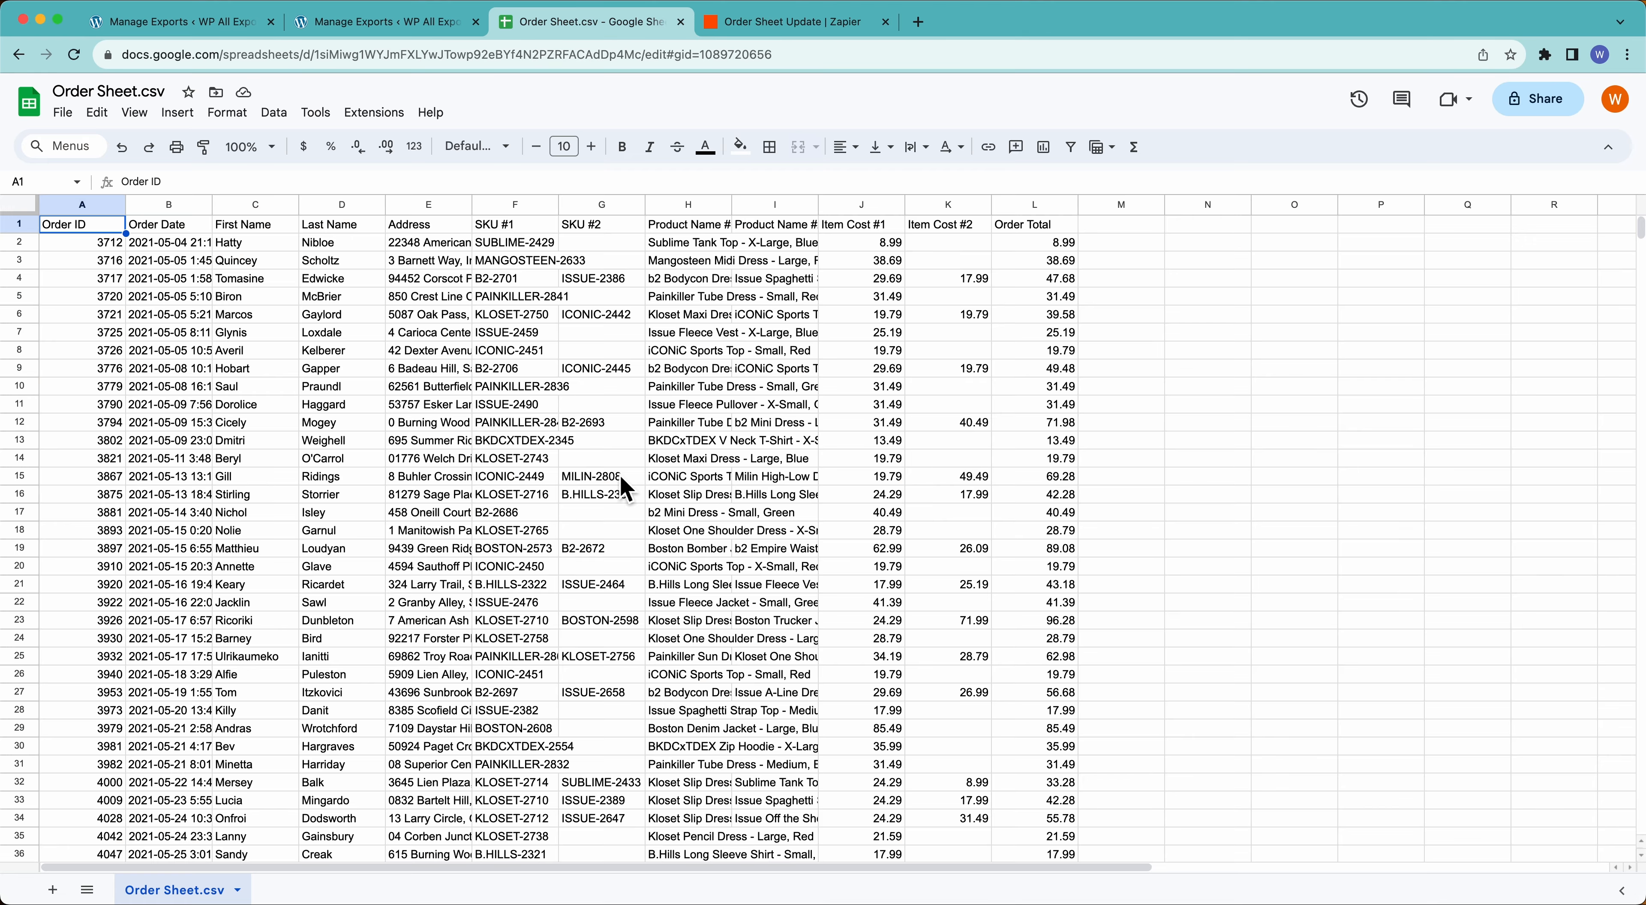
pyautogui.click(329, 22)
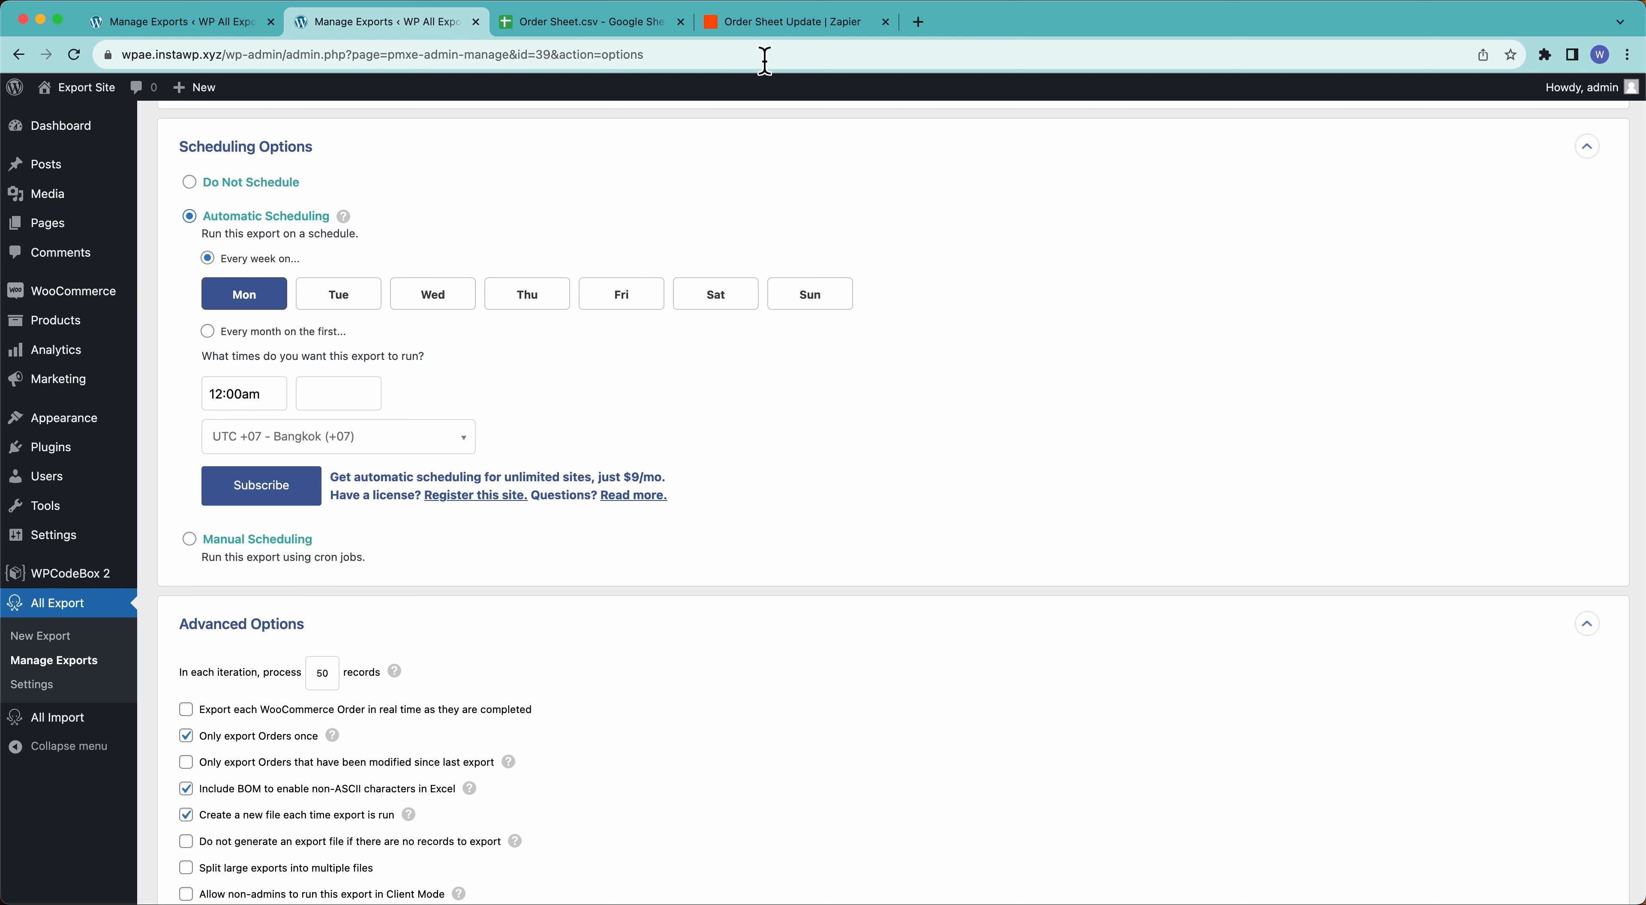
pyautogui.click(763, 24)
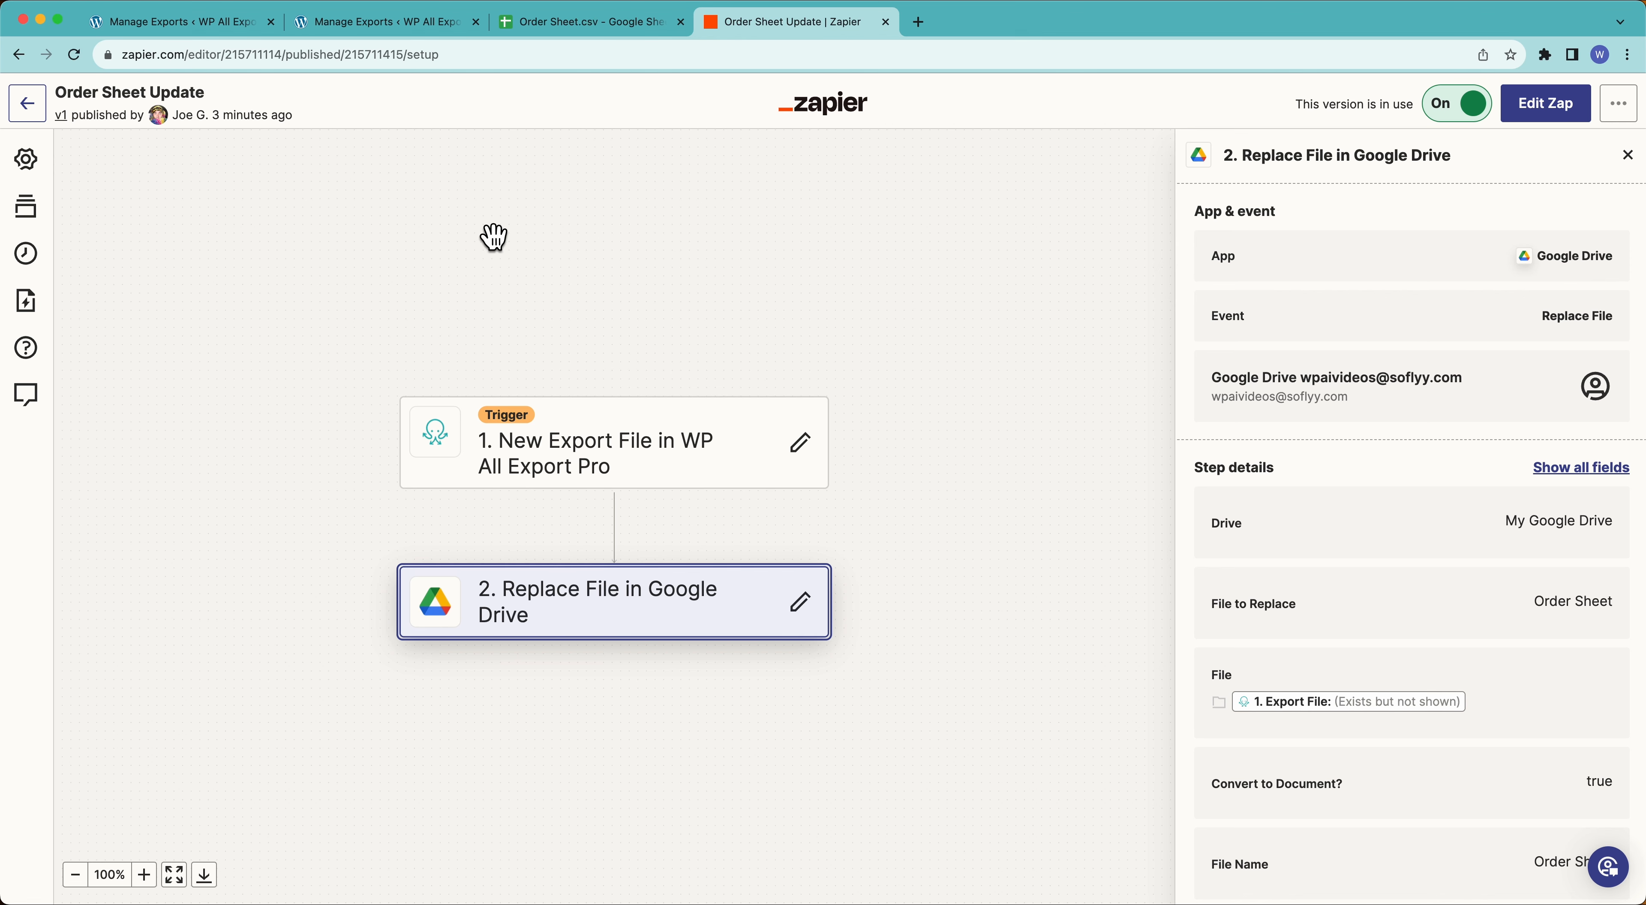
pyautogui.click(429, 34)
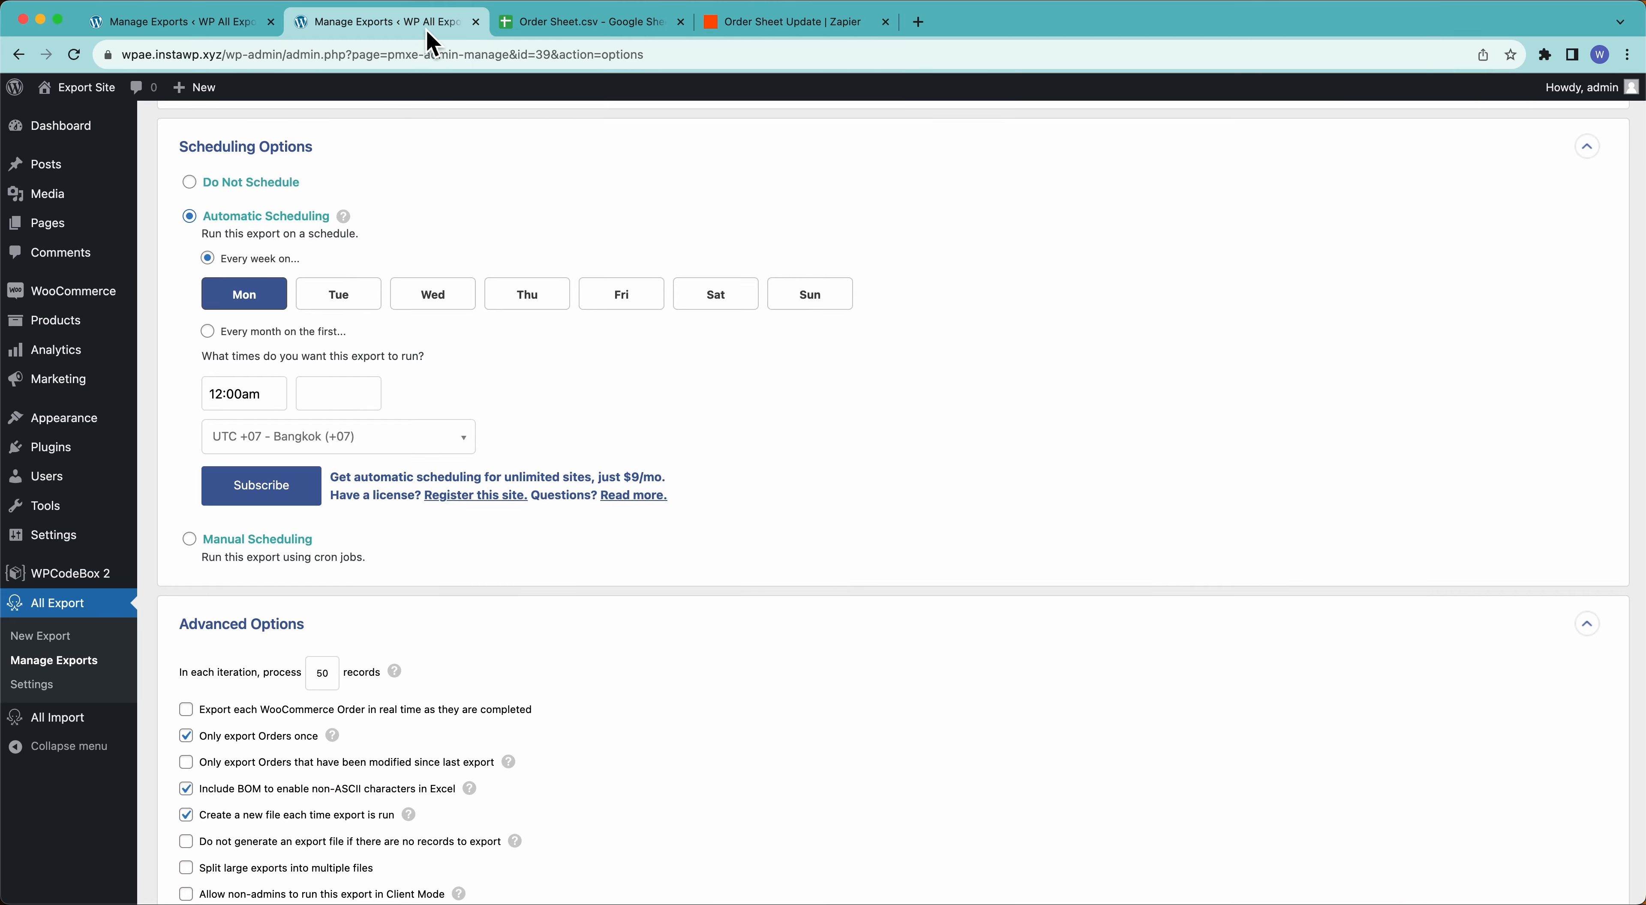